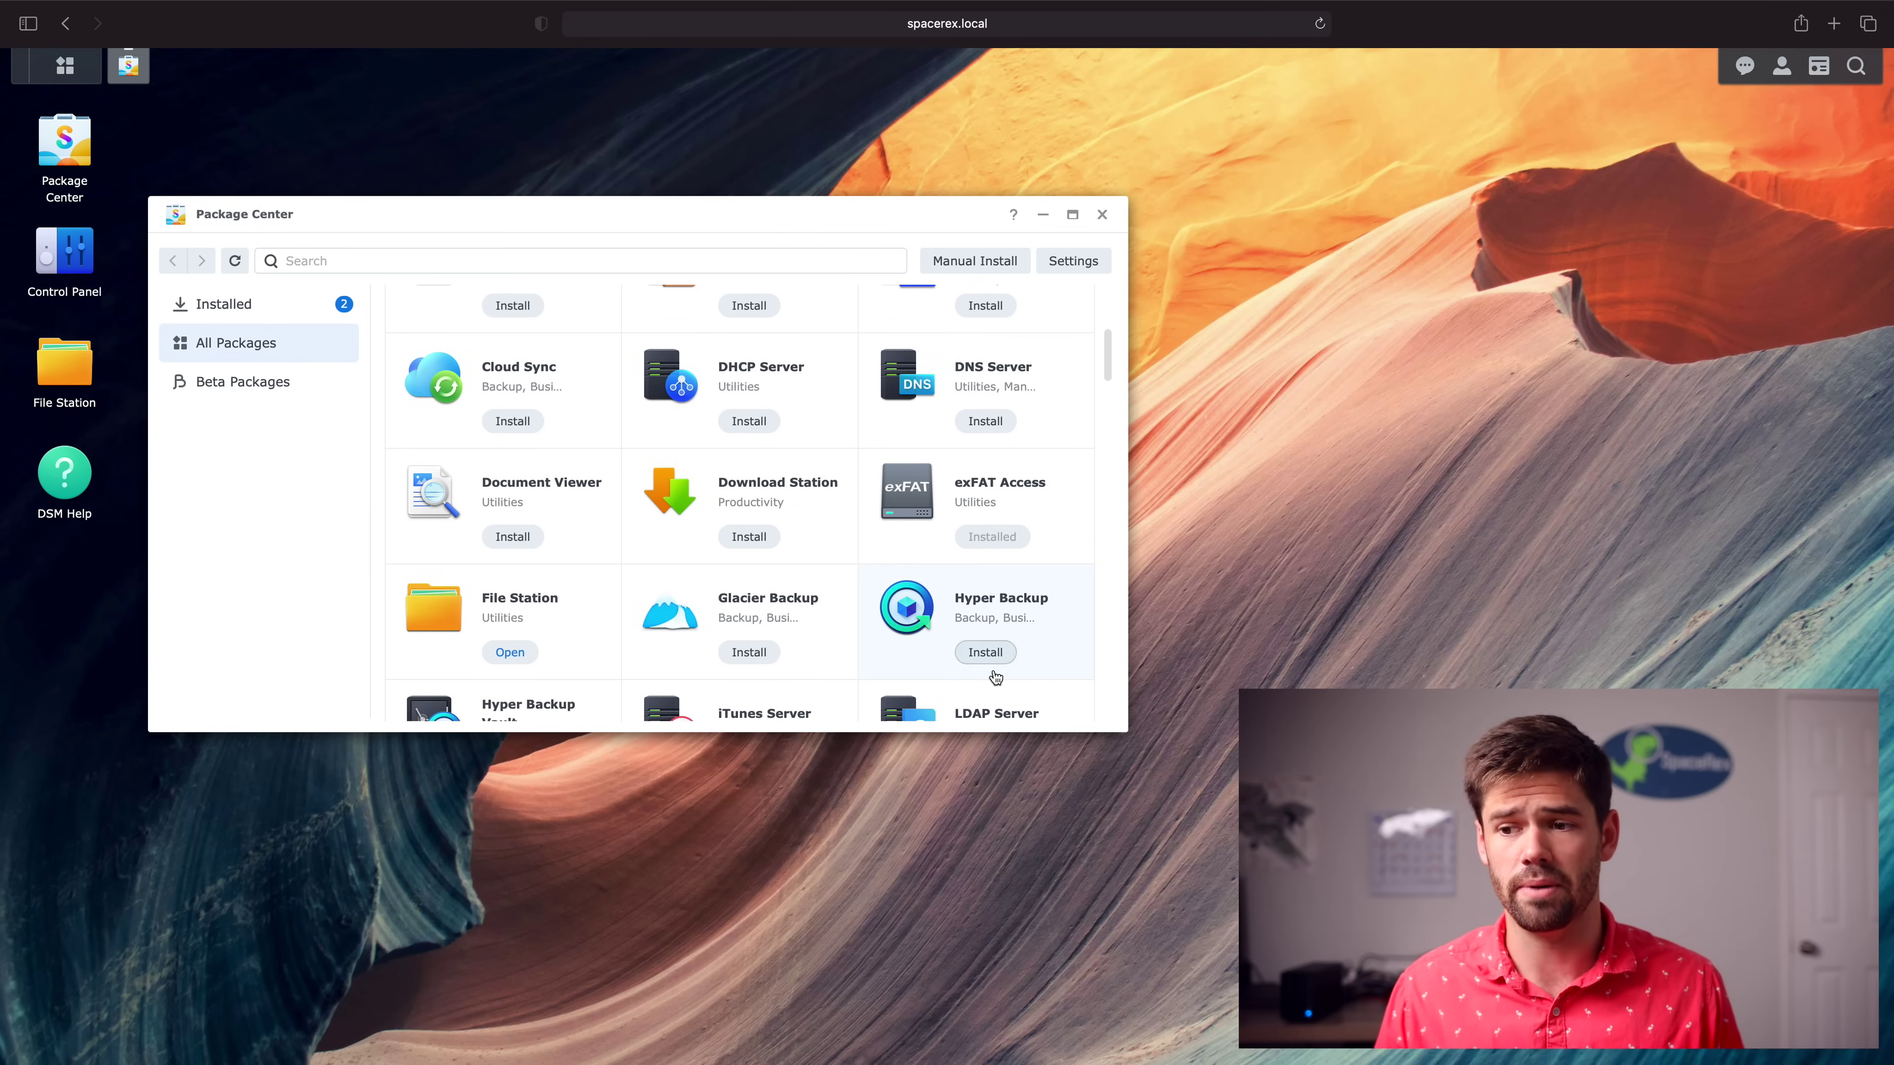
Step: Install the Hyper Backup package, open it once, then close its Backup Wizard and window
click(986, 653)
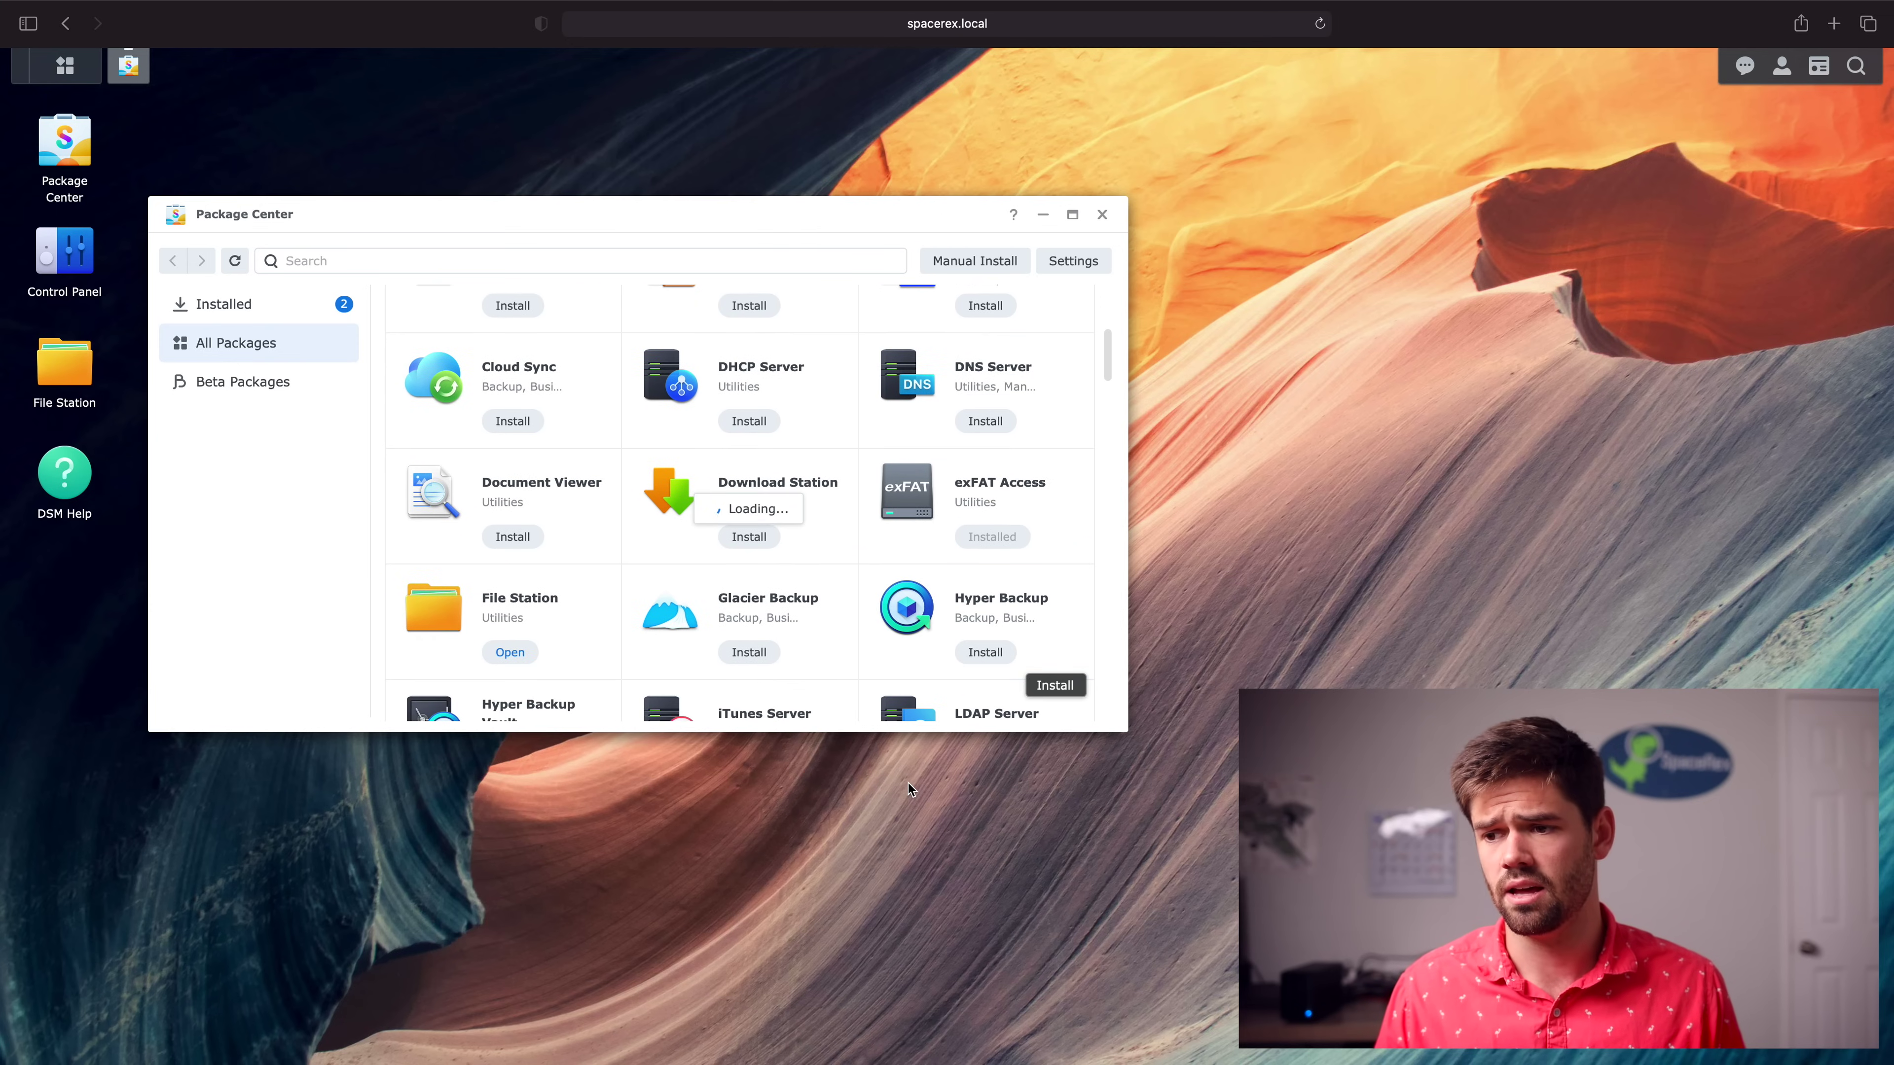
scroll(792, 662, down, 1)
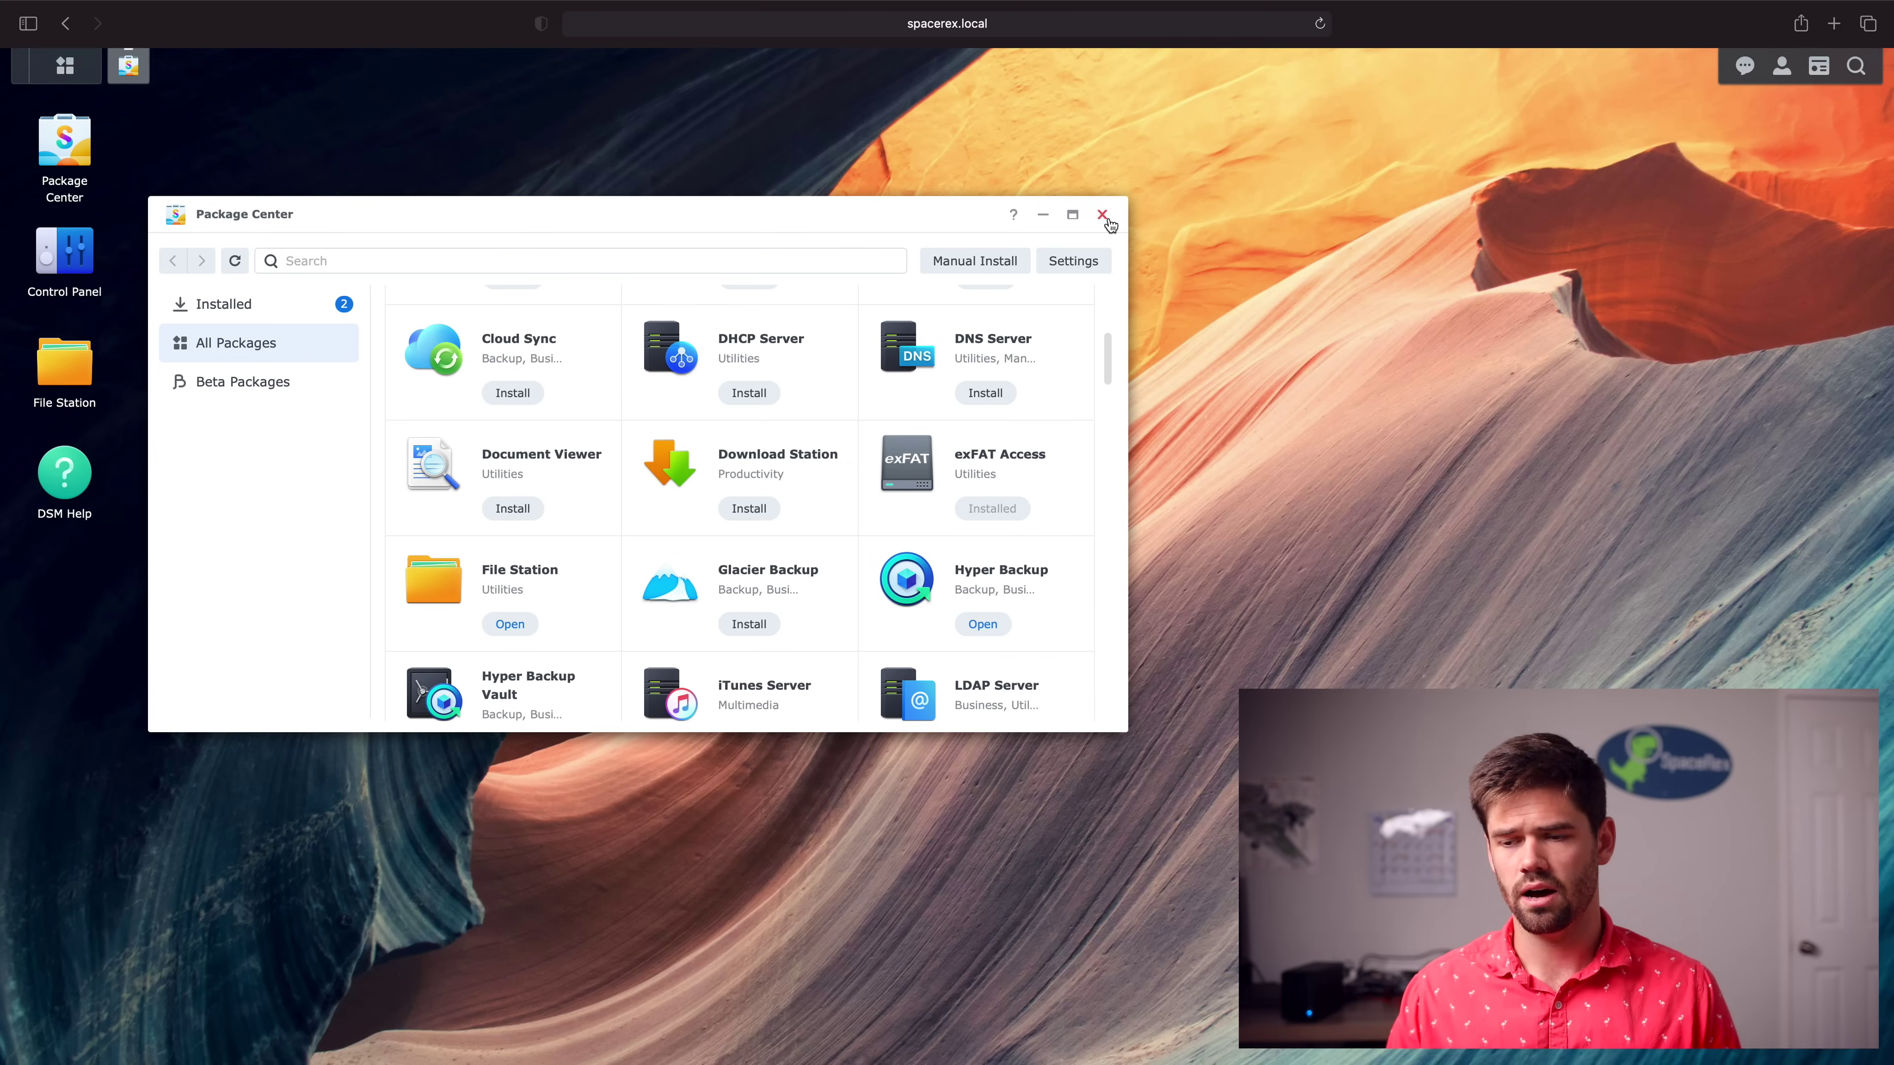
click(984, 627)
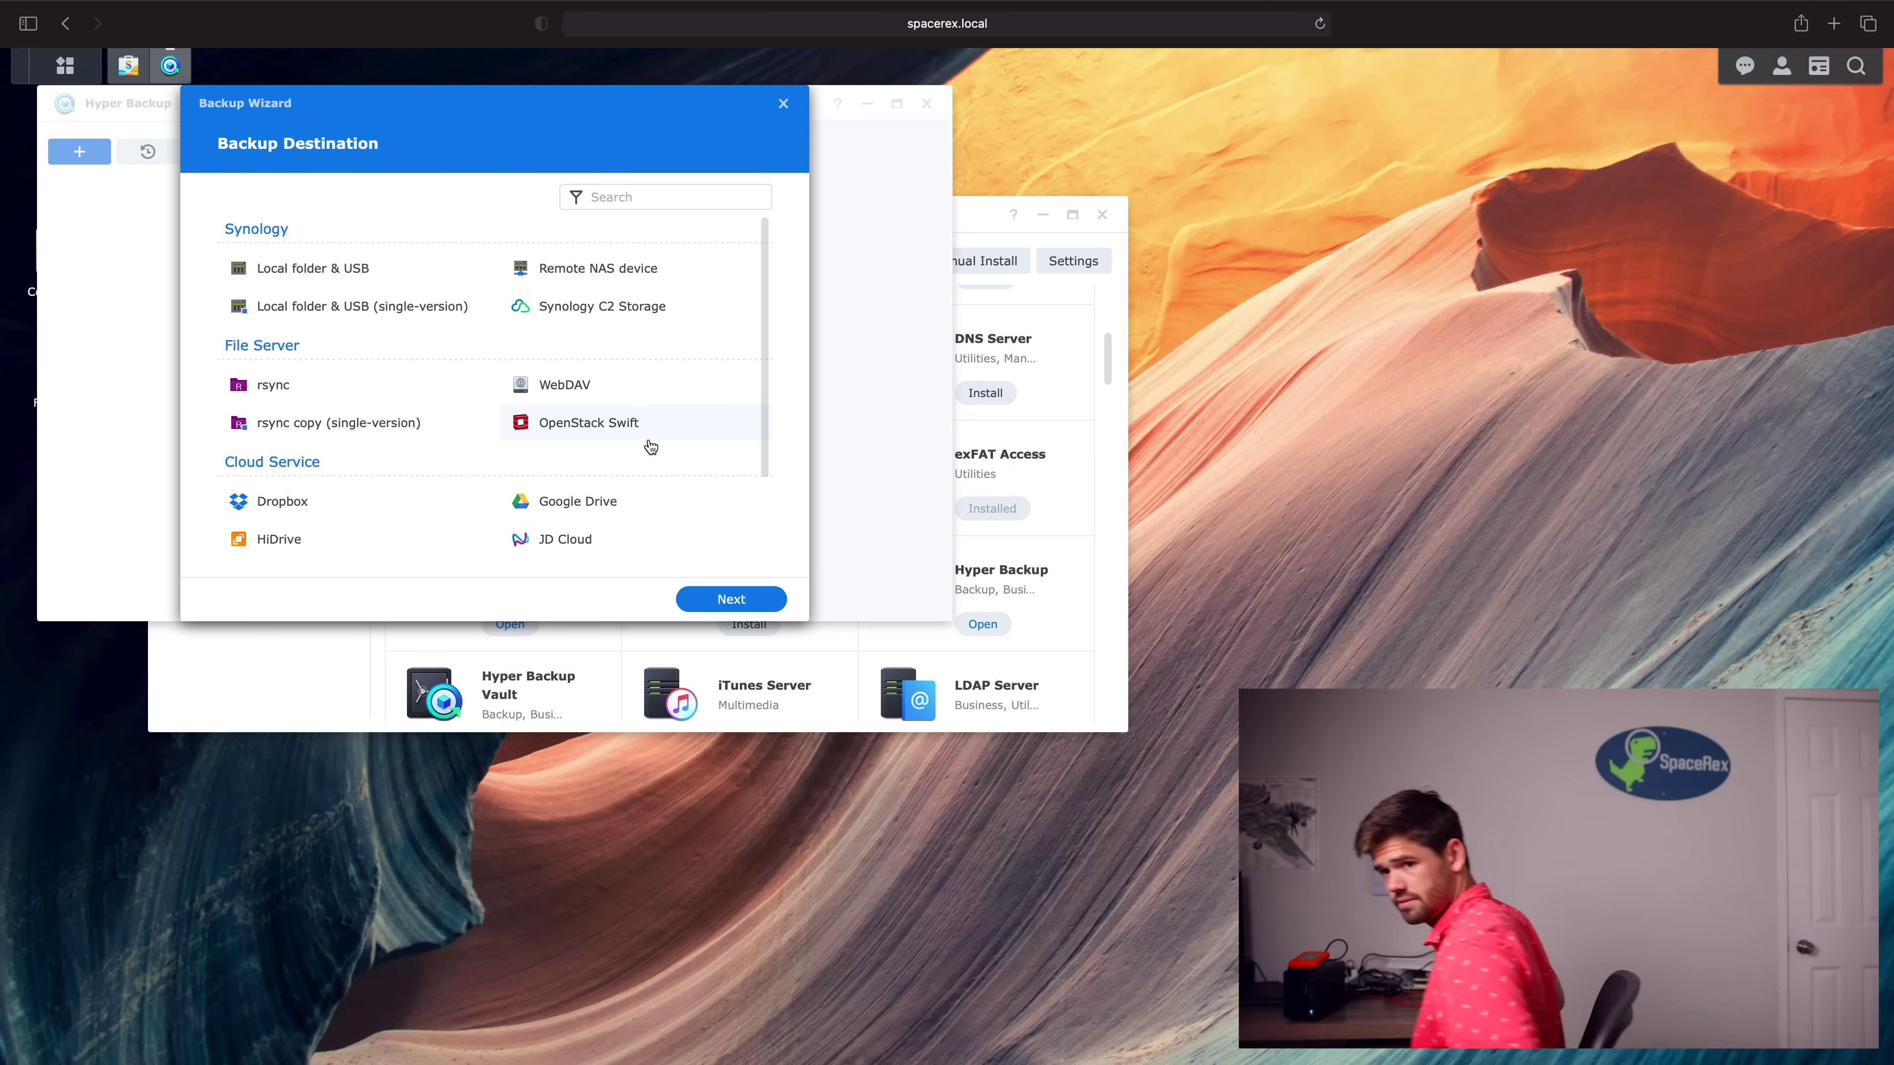
click(783, 103)
click(926, 105)
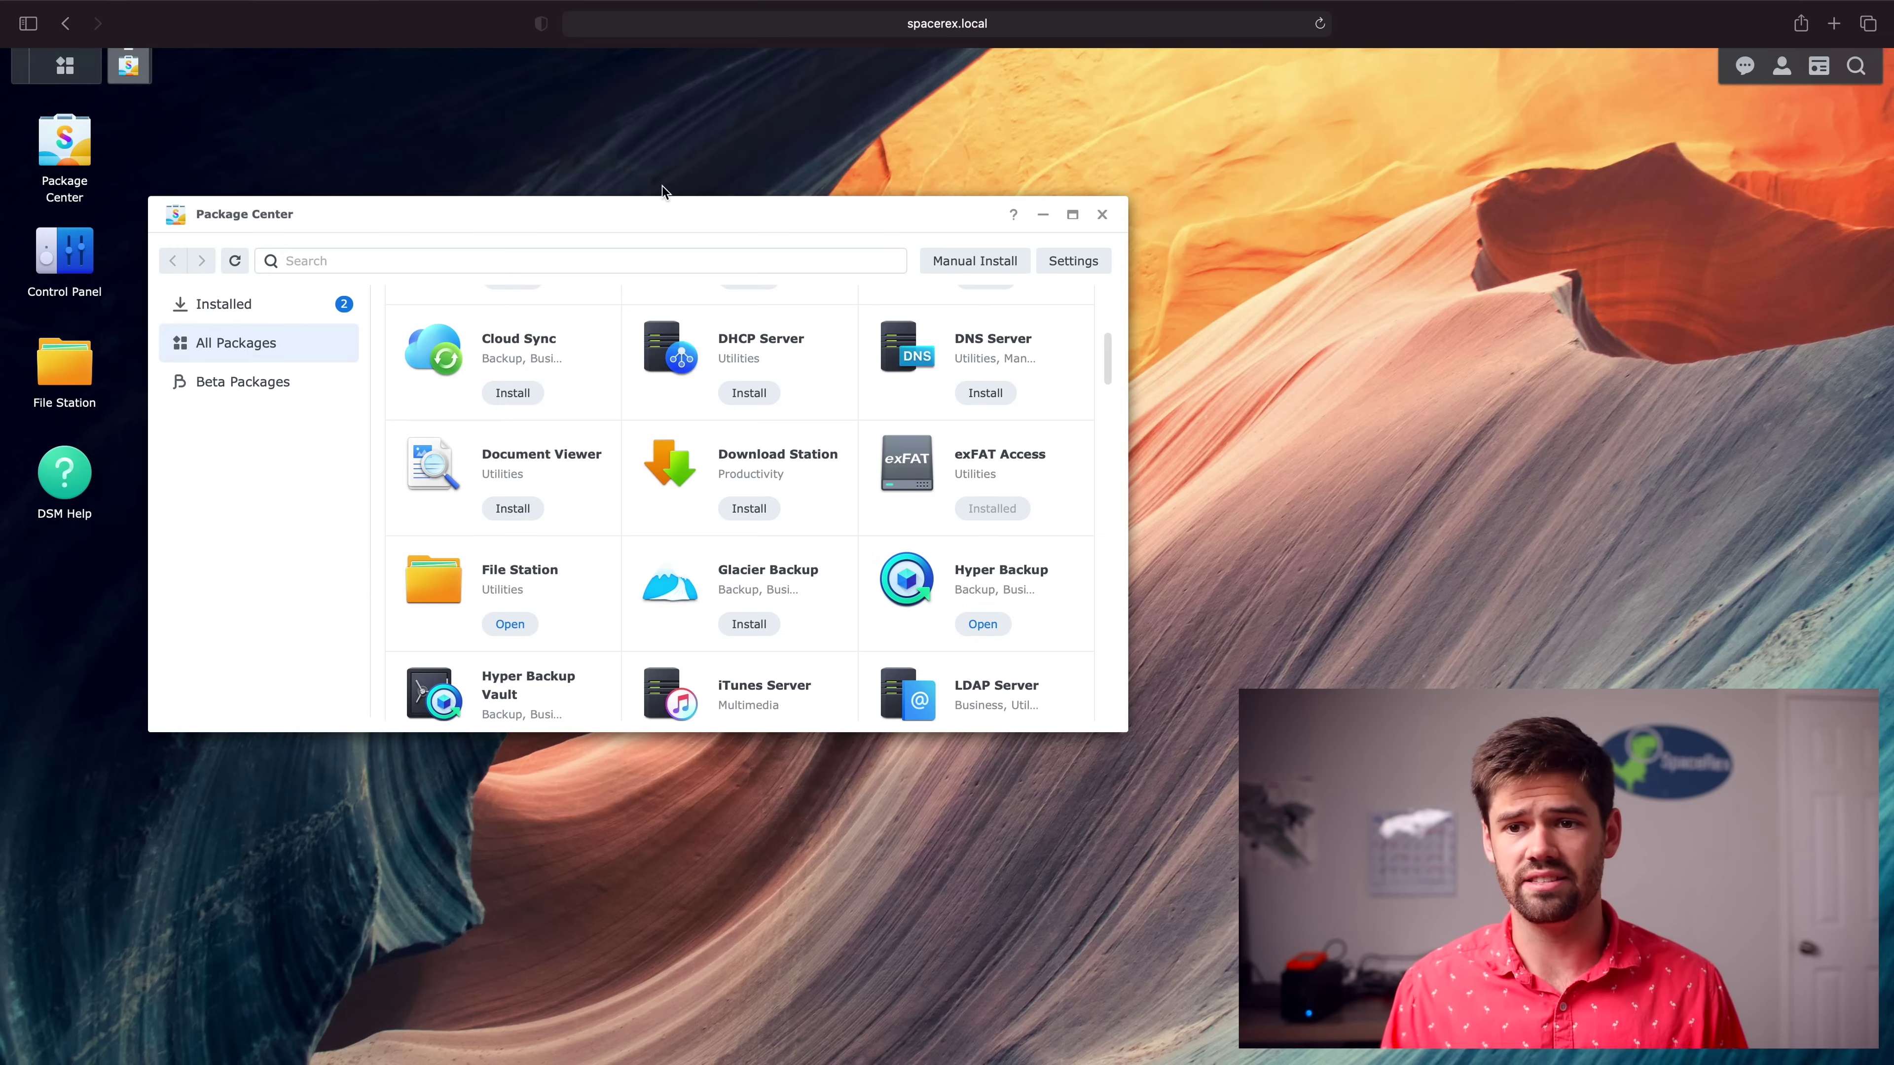
Step: Format the entire USB Disk 1 as exFAT under External Devices, confirming data erasure, then close Control Panel
click(74, 295)
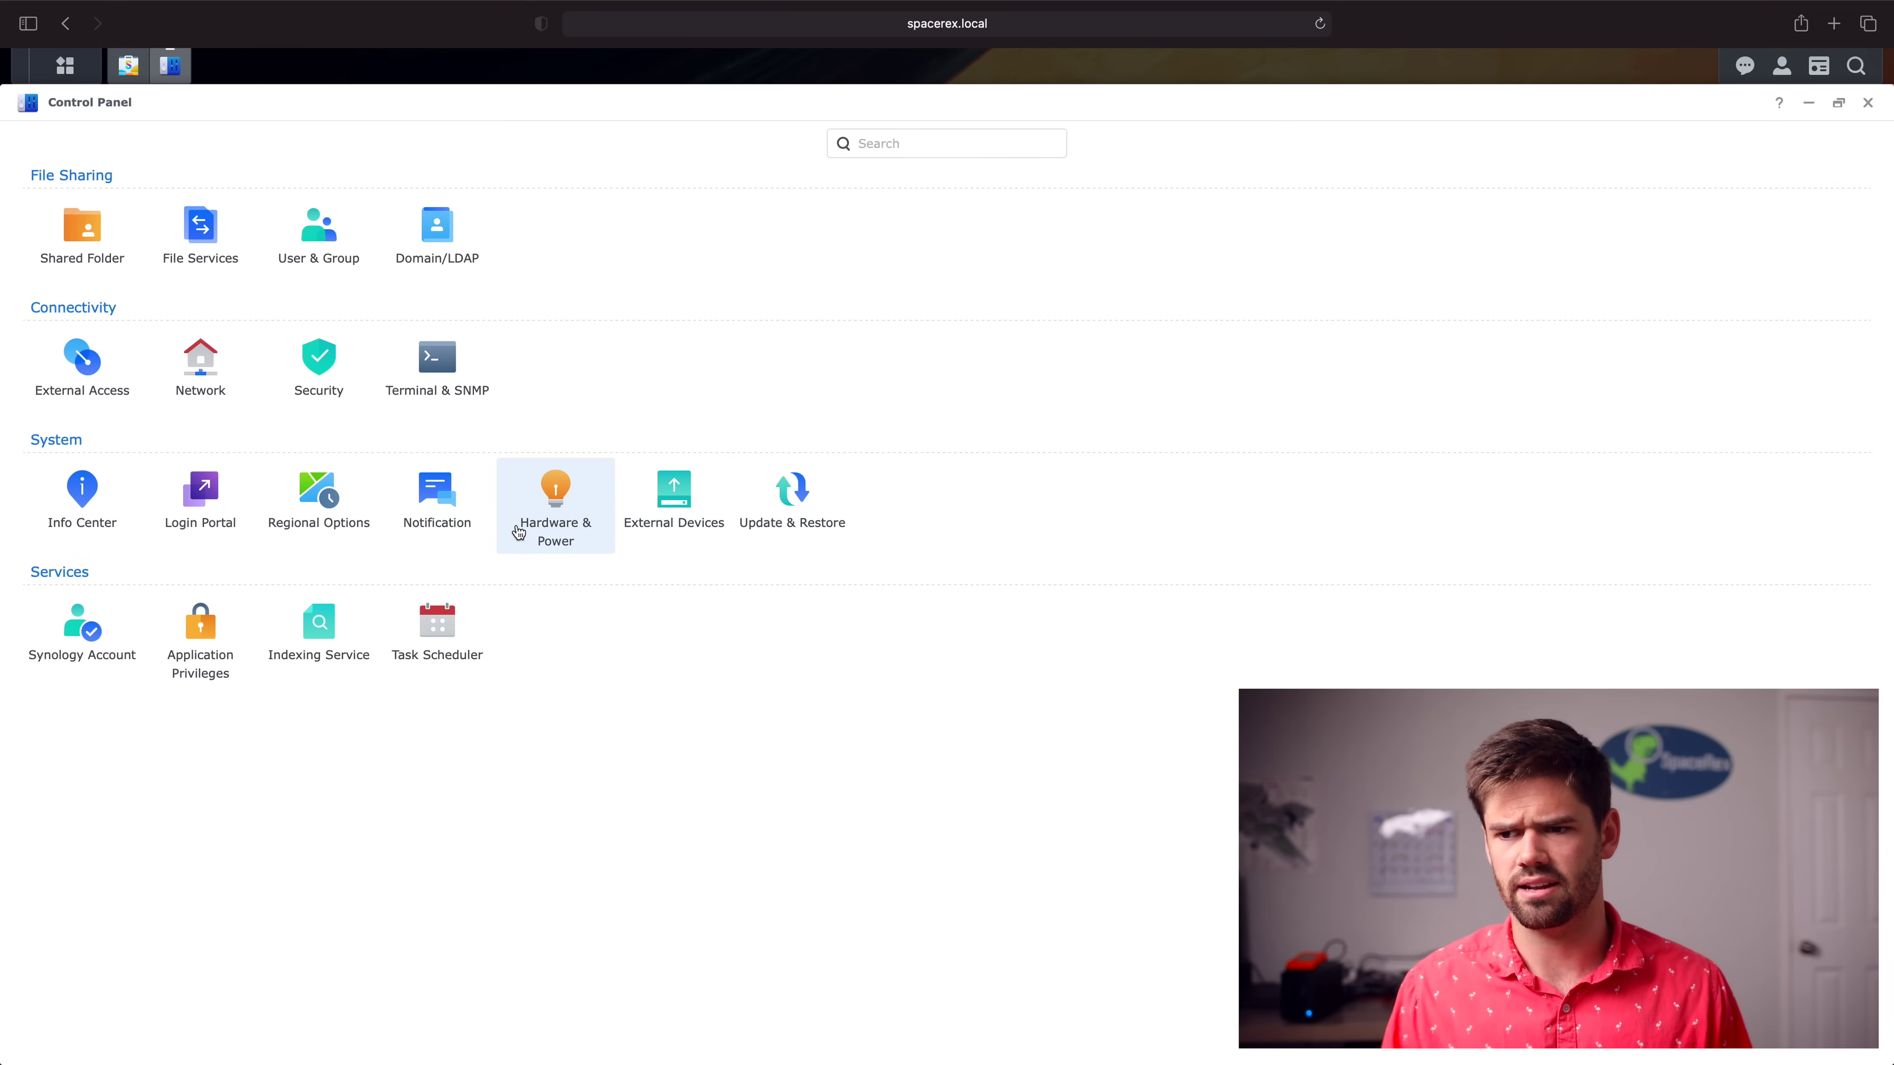
click(677, 492)
click(424, 278)
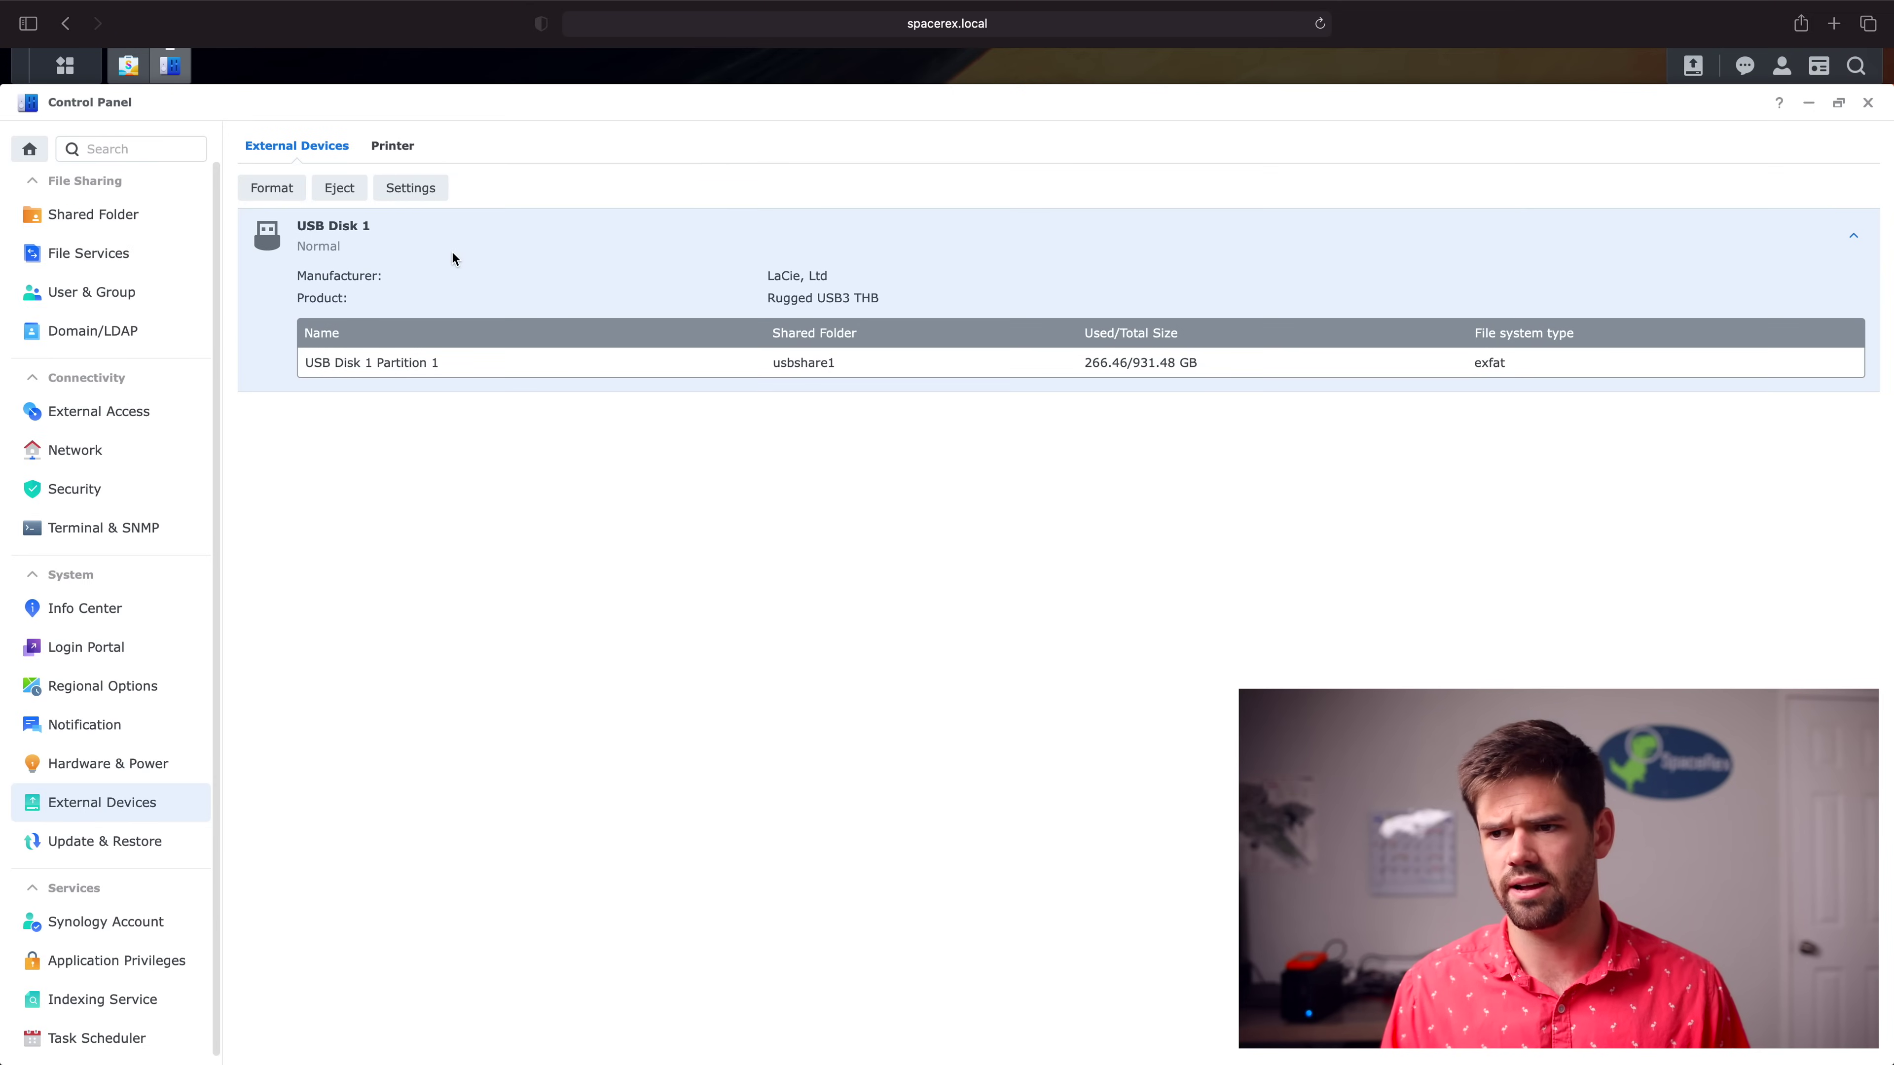
click(270, 188)
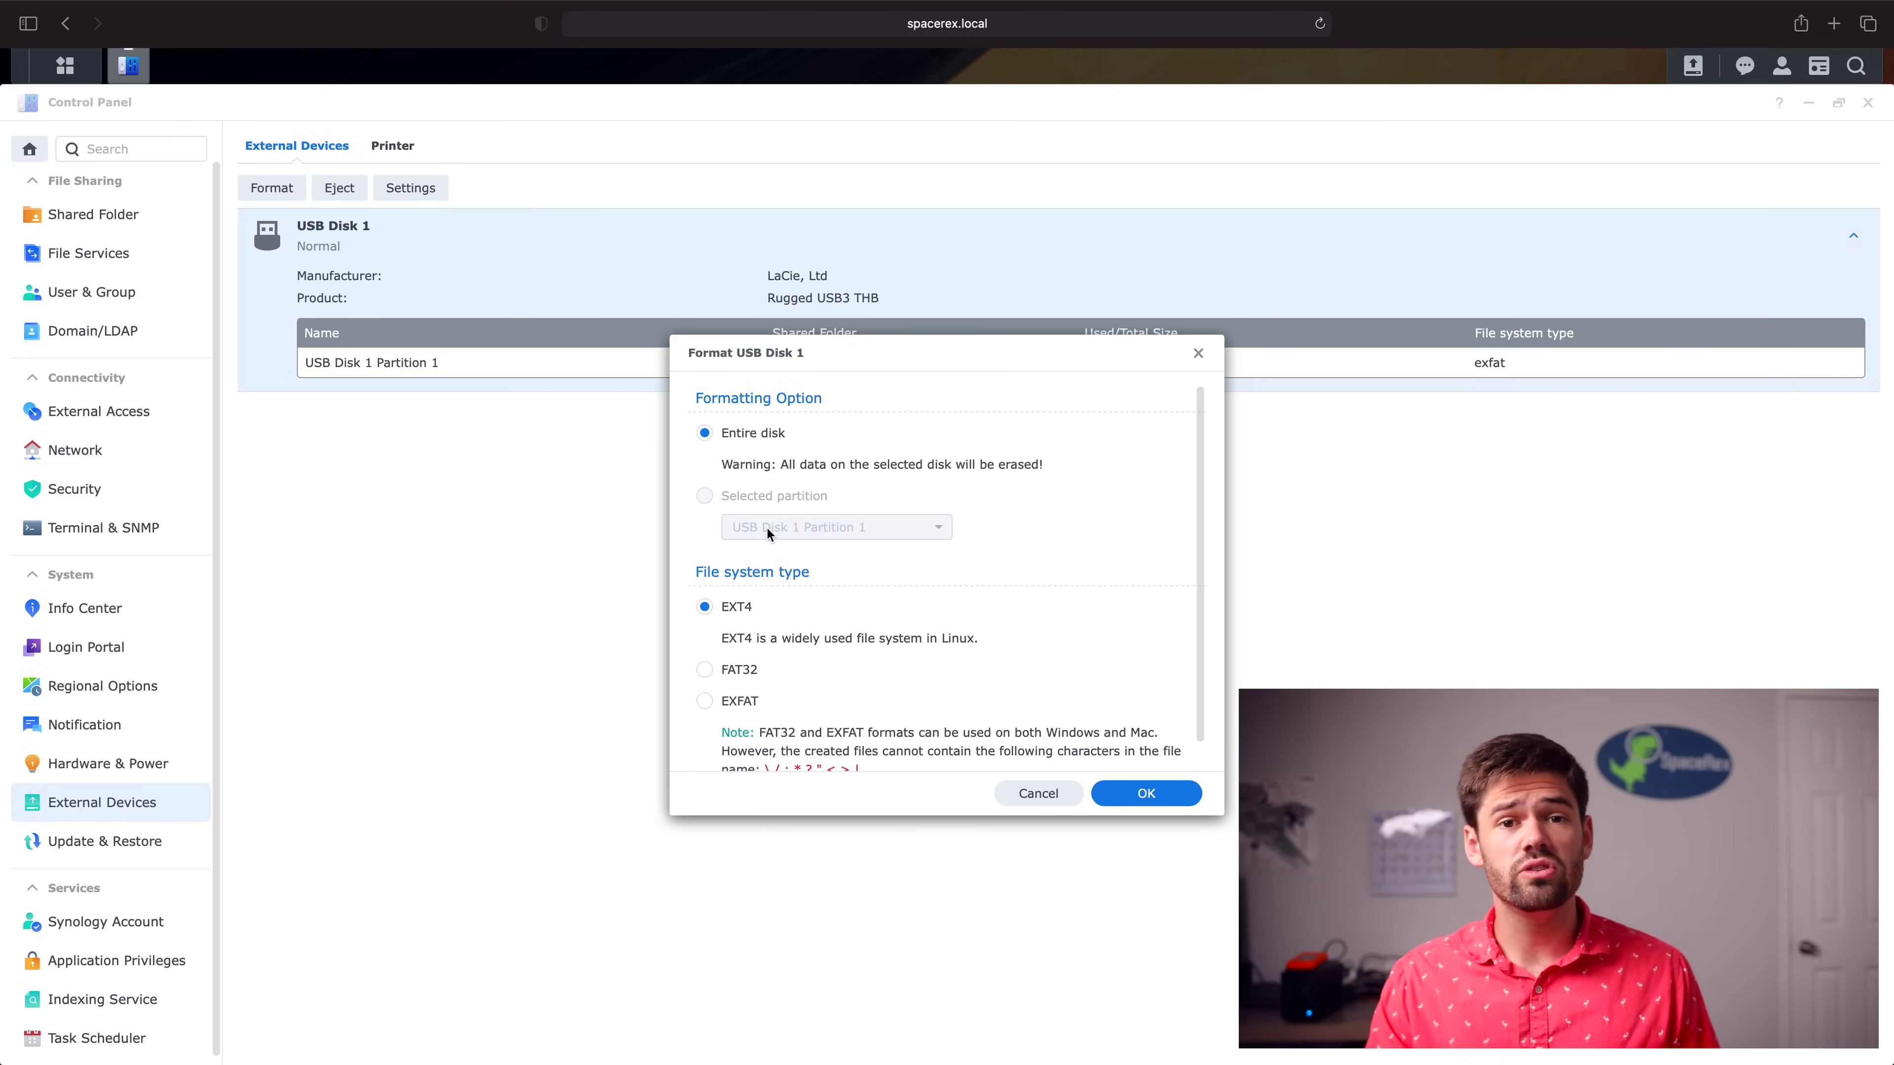
scroll(787, 603, down, 1)
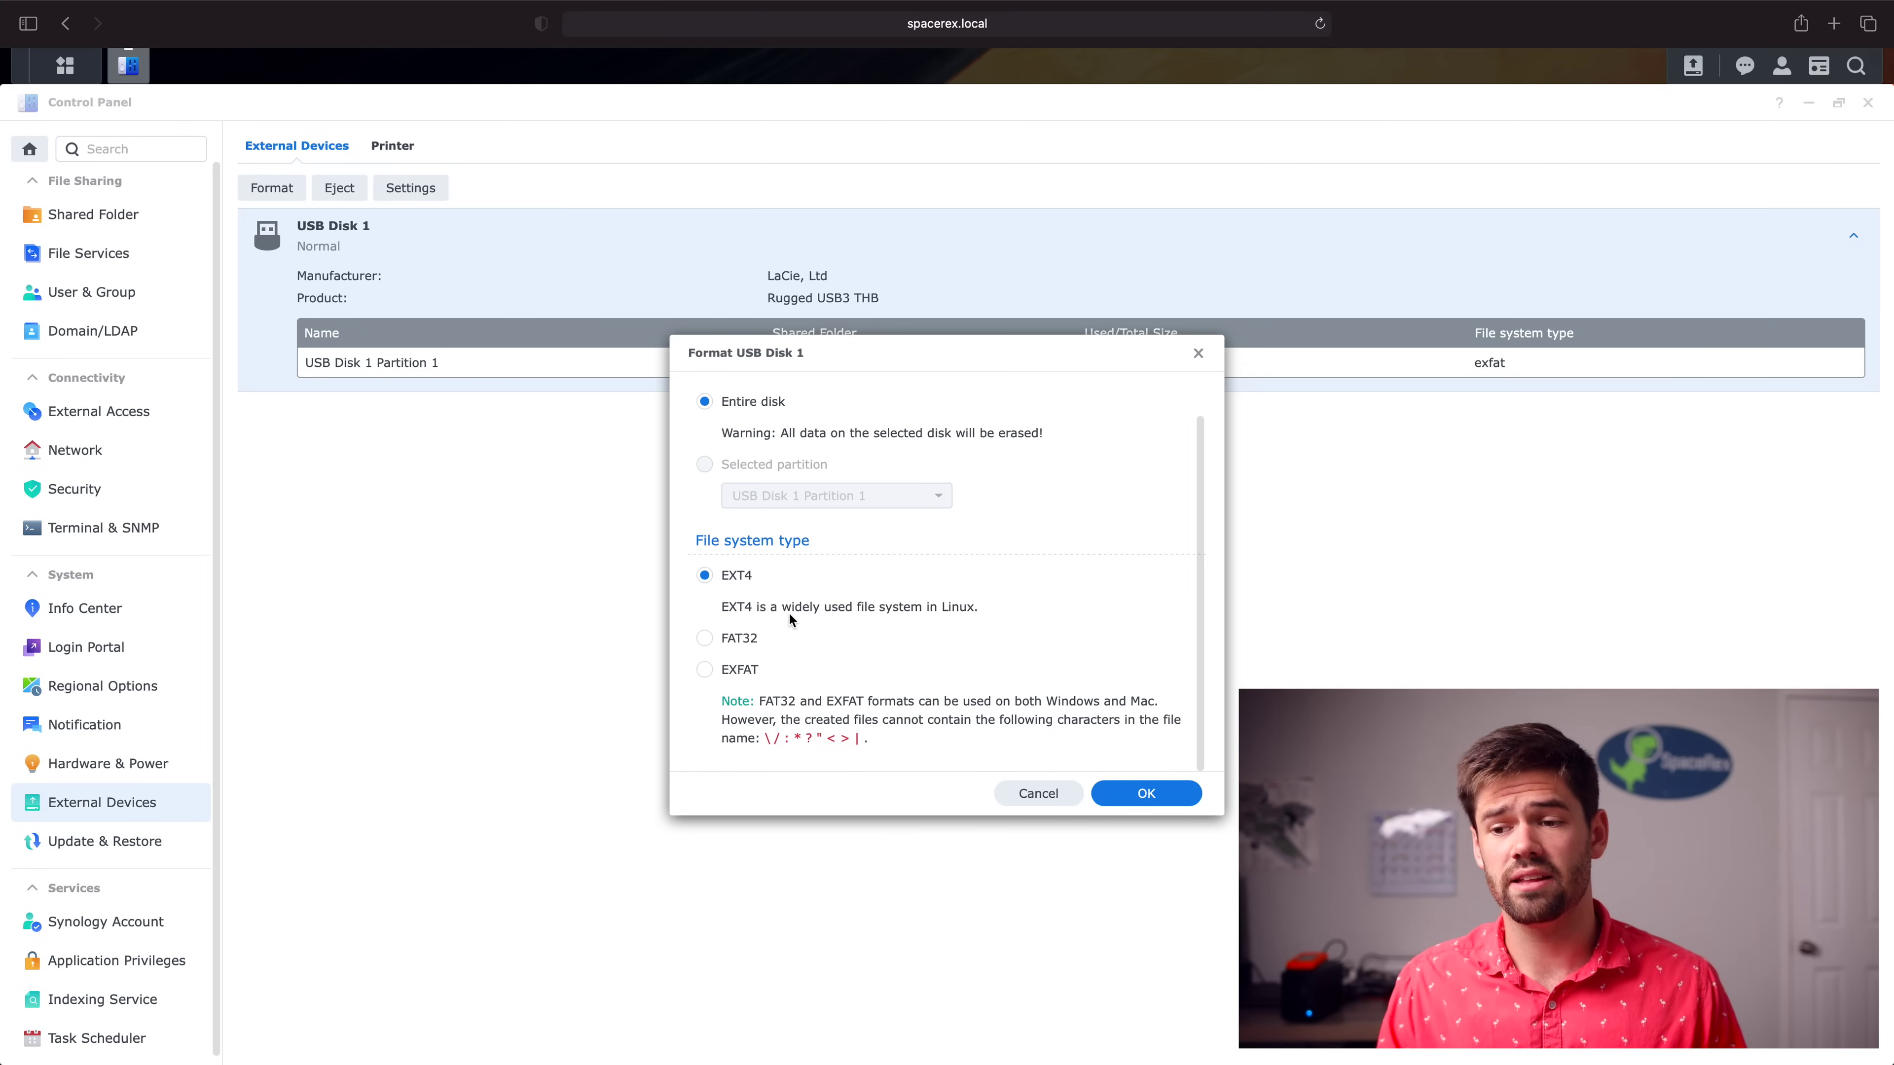
click(705, 670)
scroll(796, 659, up, 1)
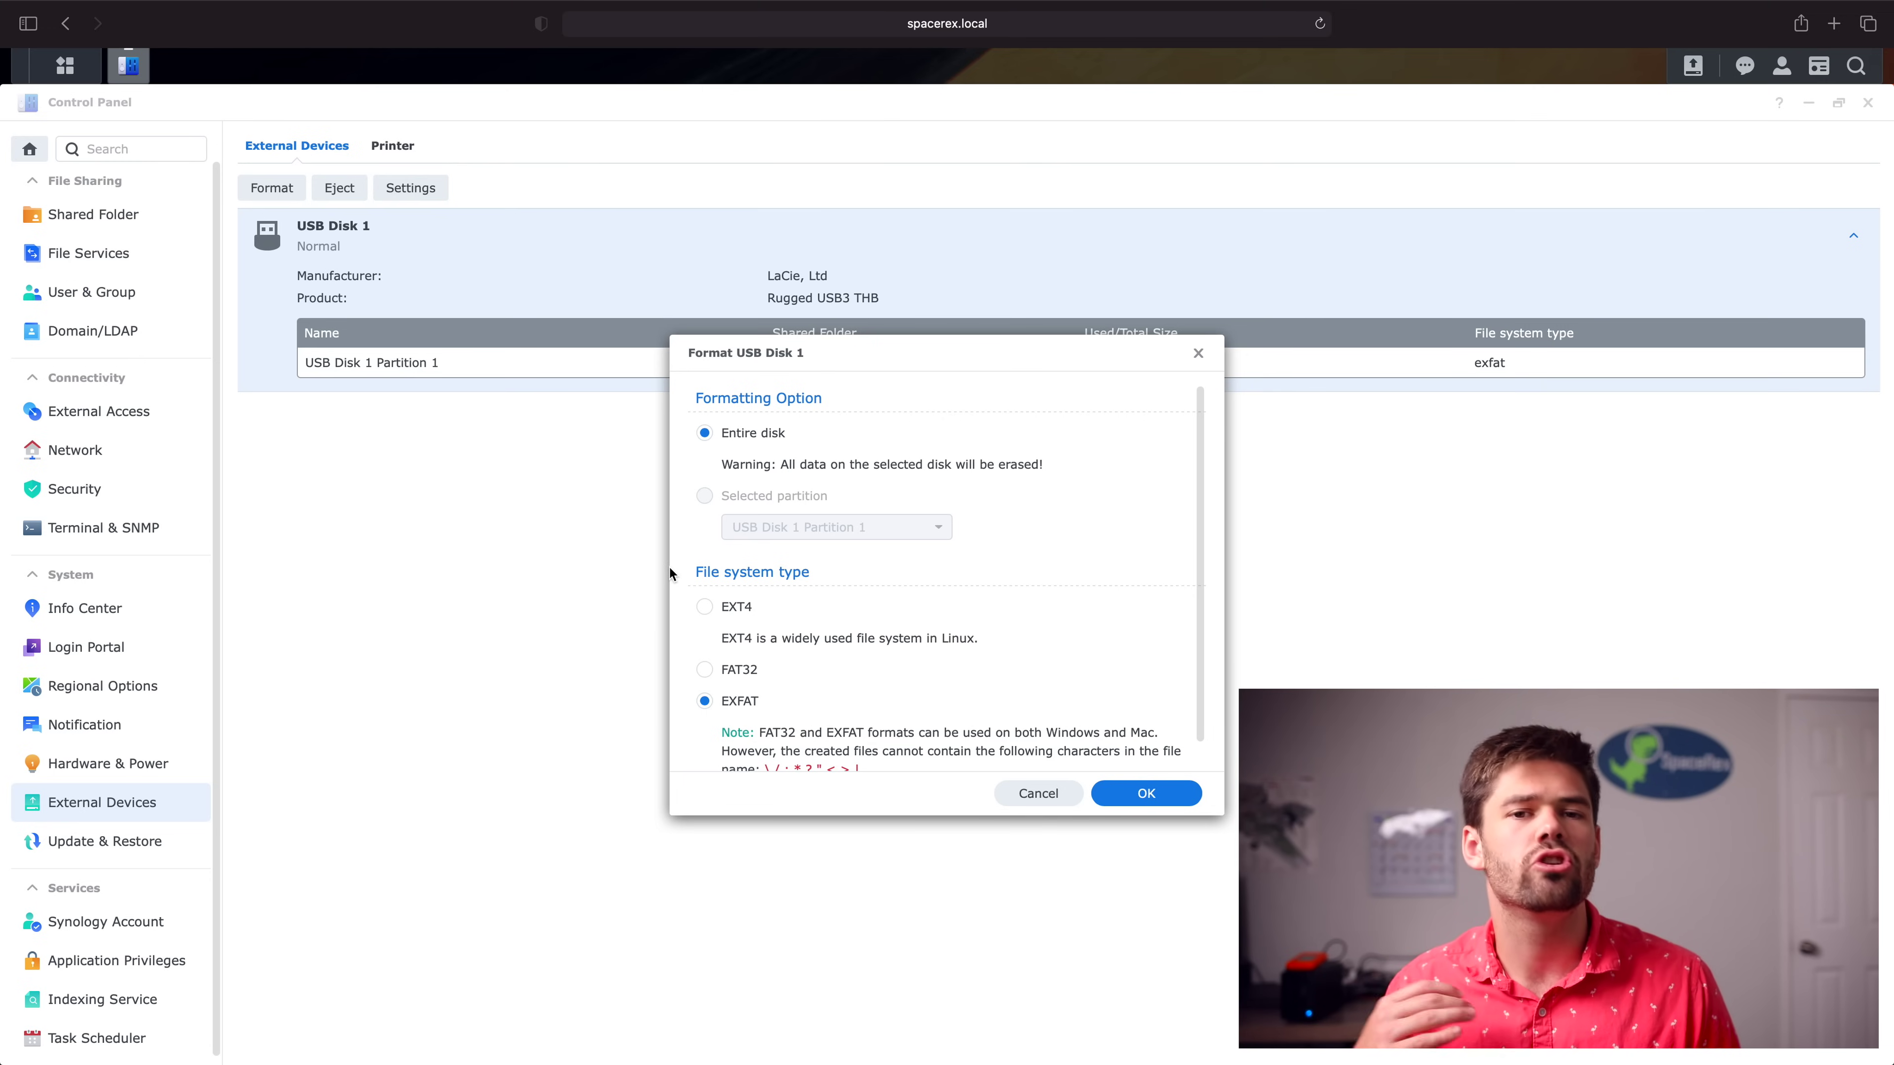
scroll(844, 572, down, 1)
scroll(845, 569, up, 1)
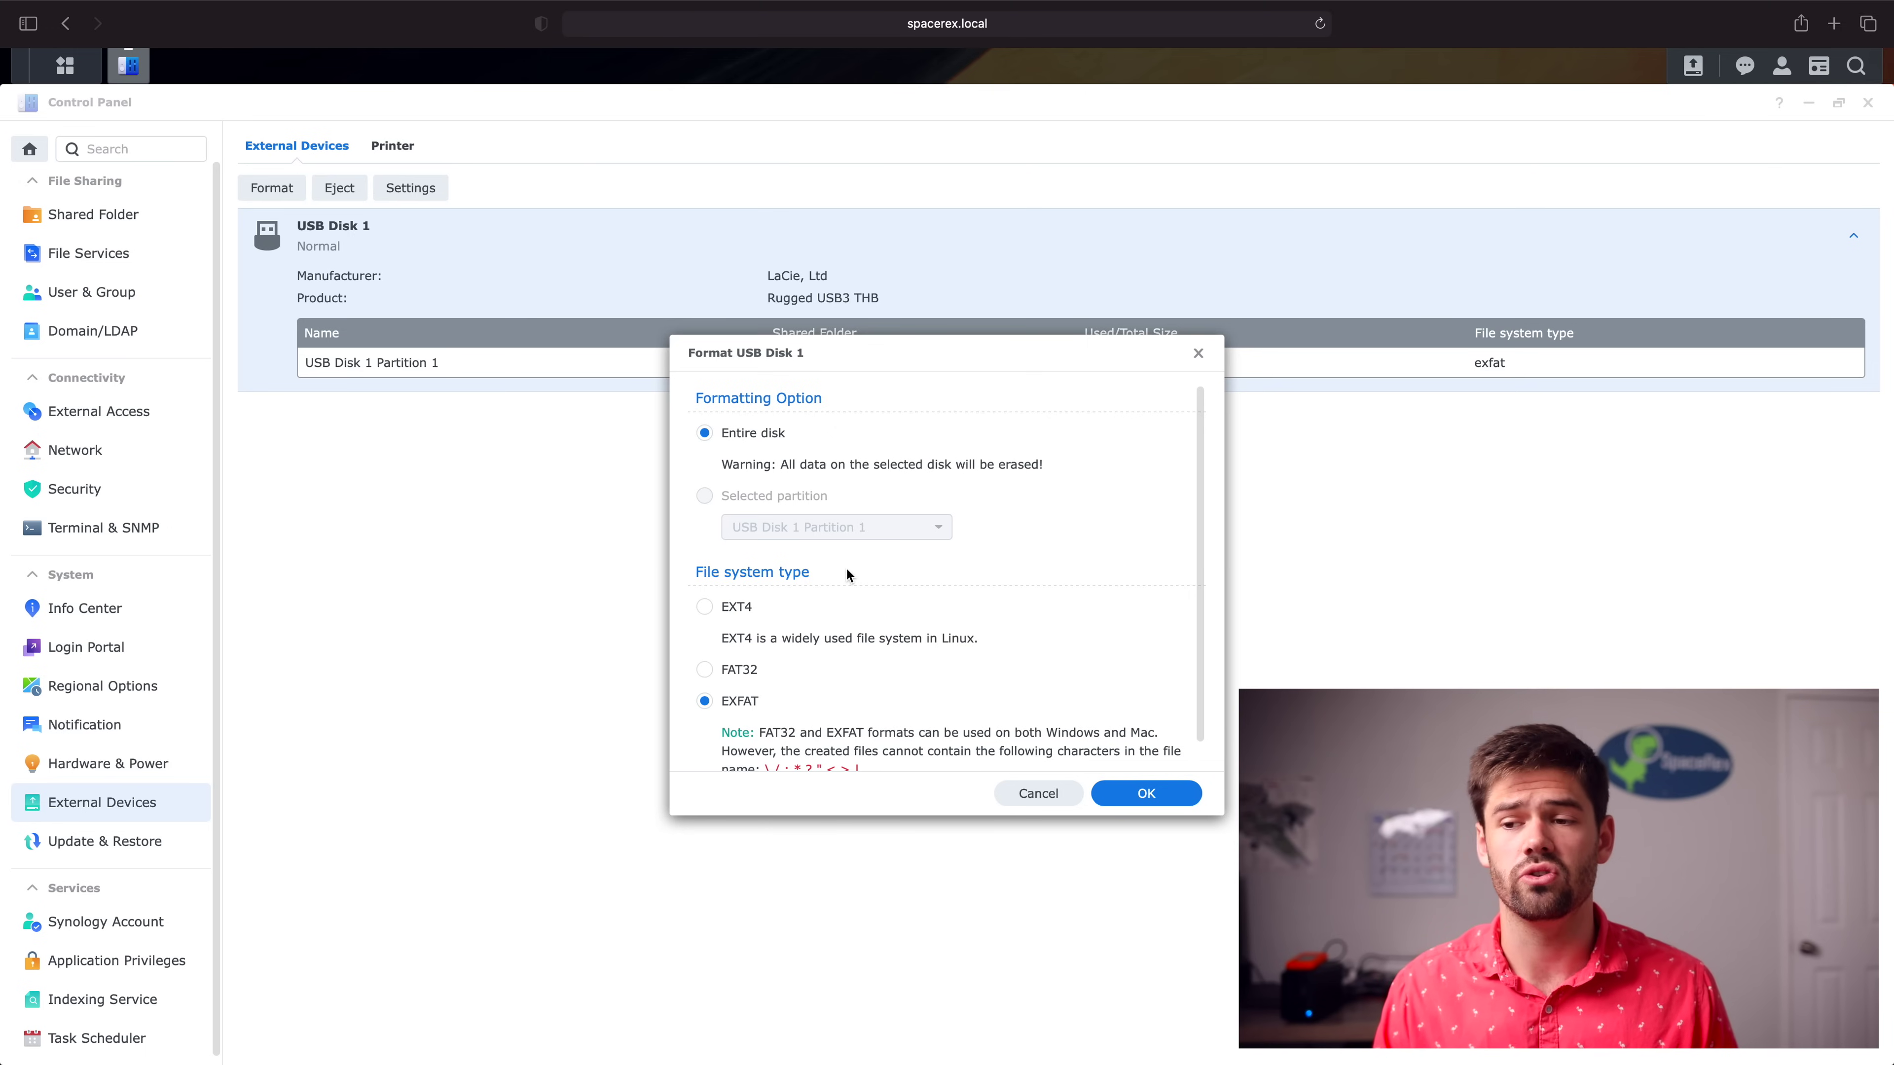
click(1126, 796)
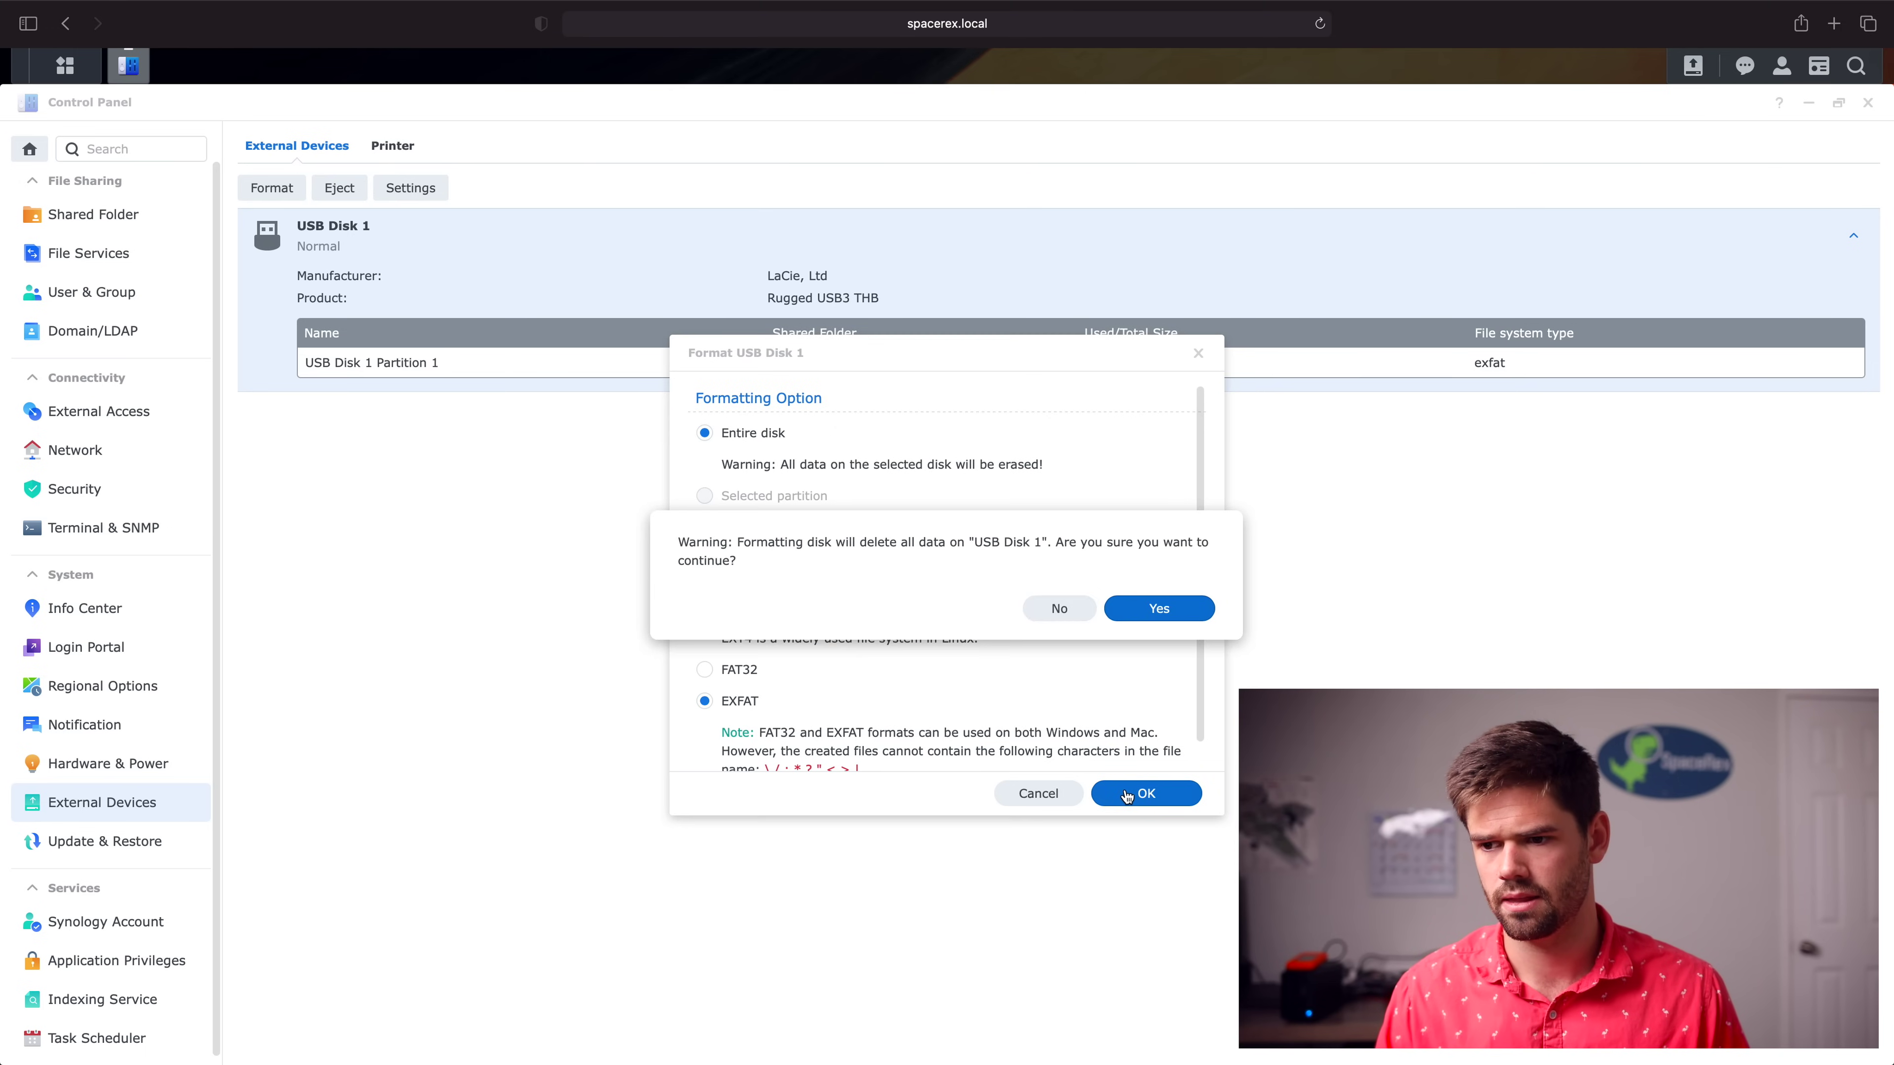
click(1151, 610)
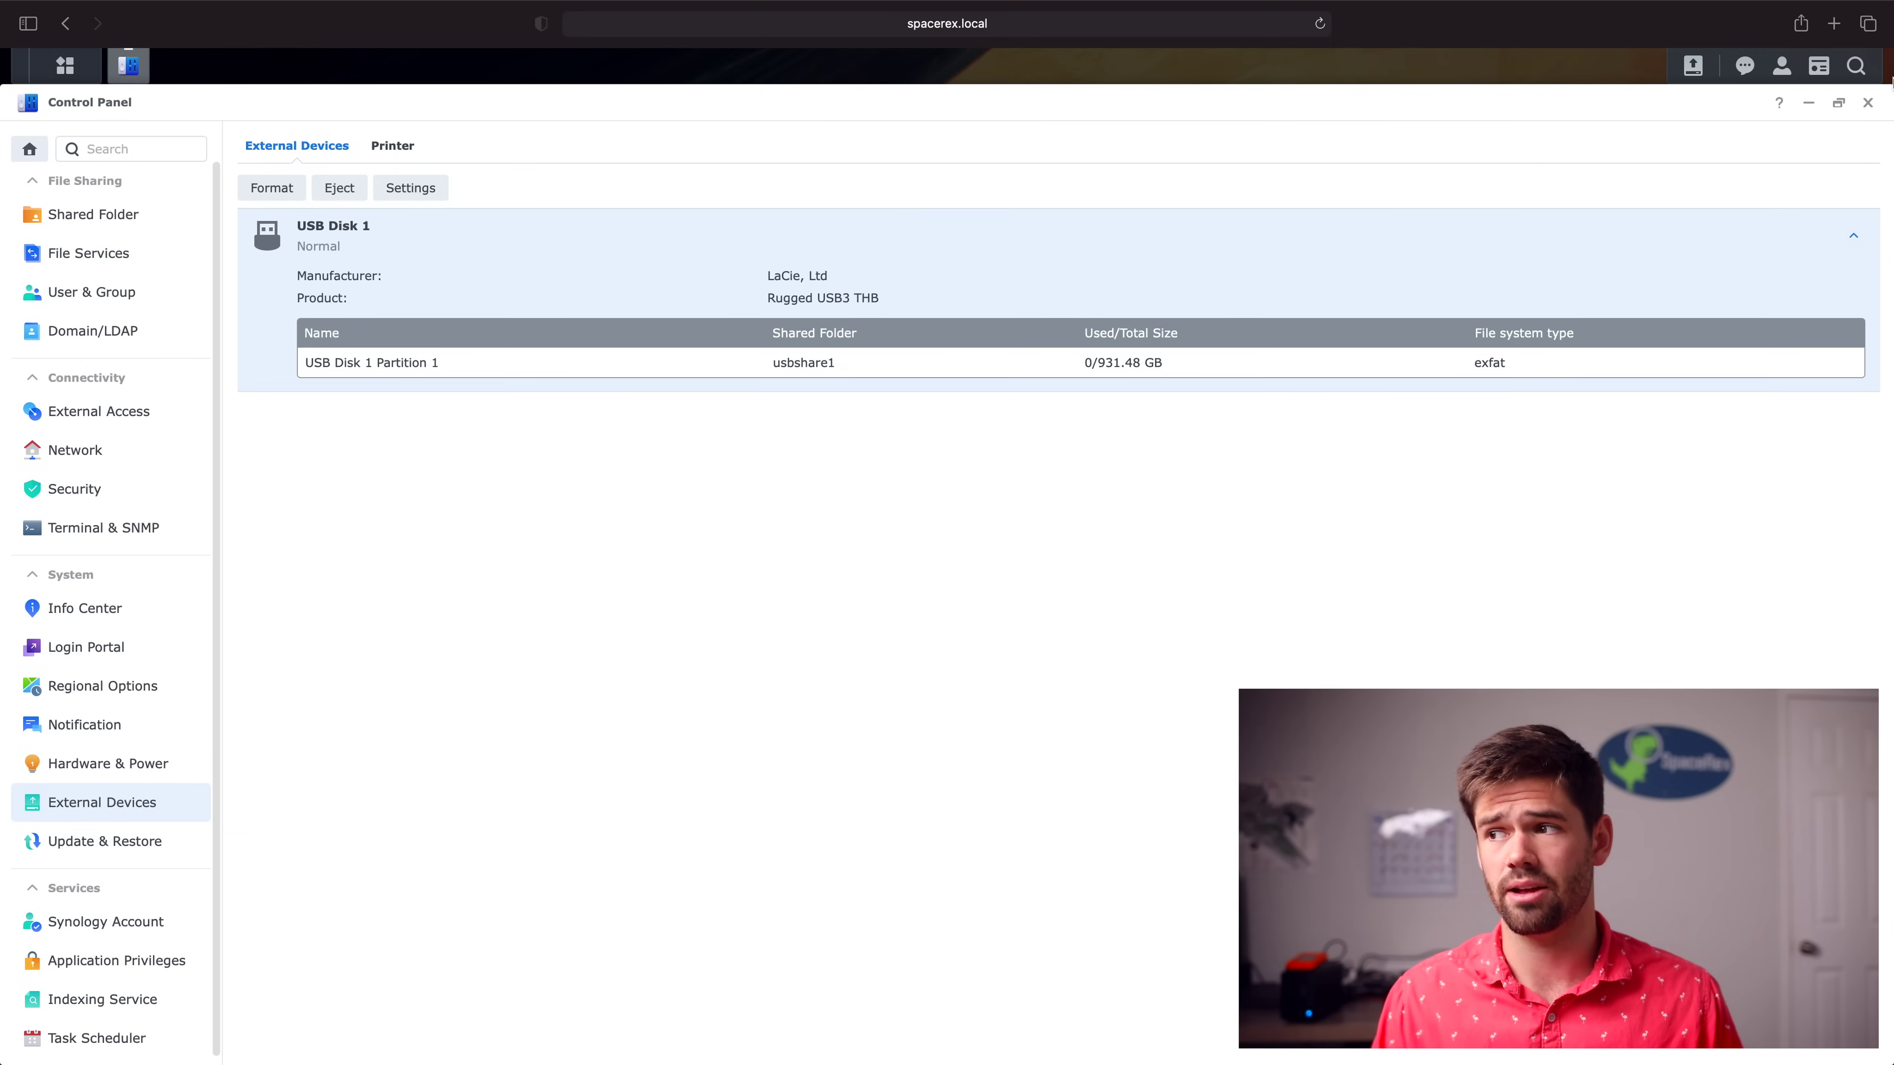
click(1866, 103)
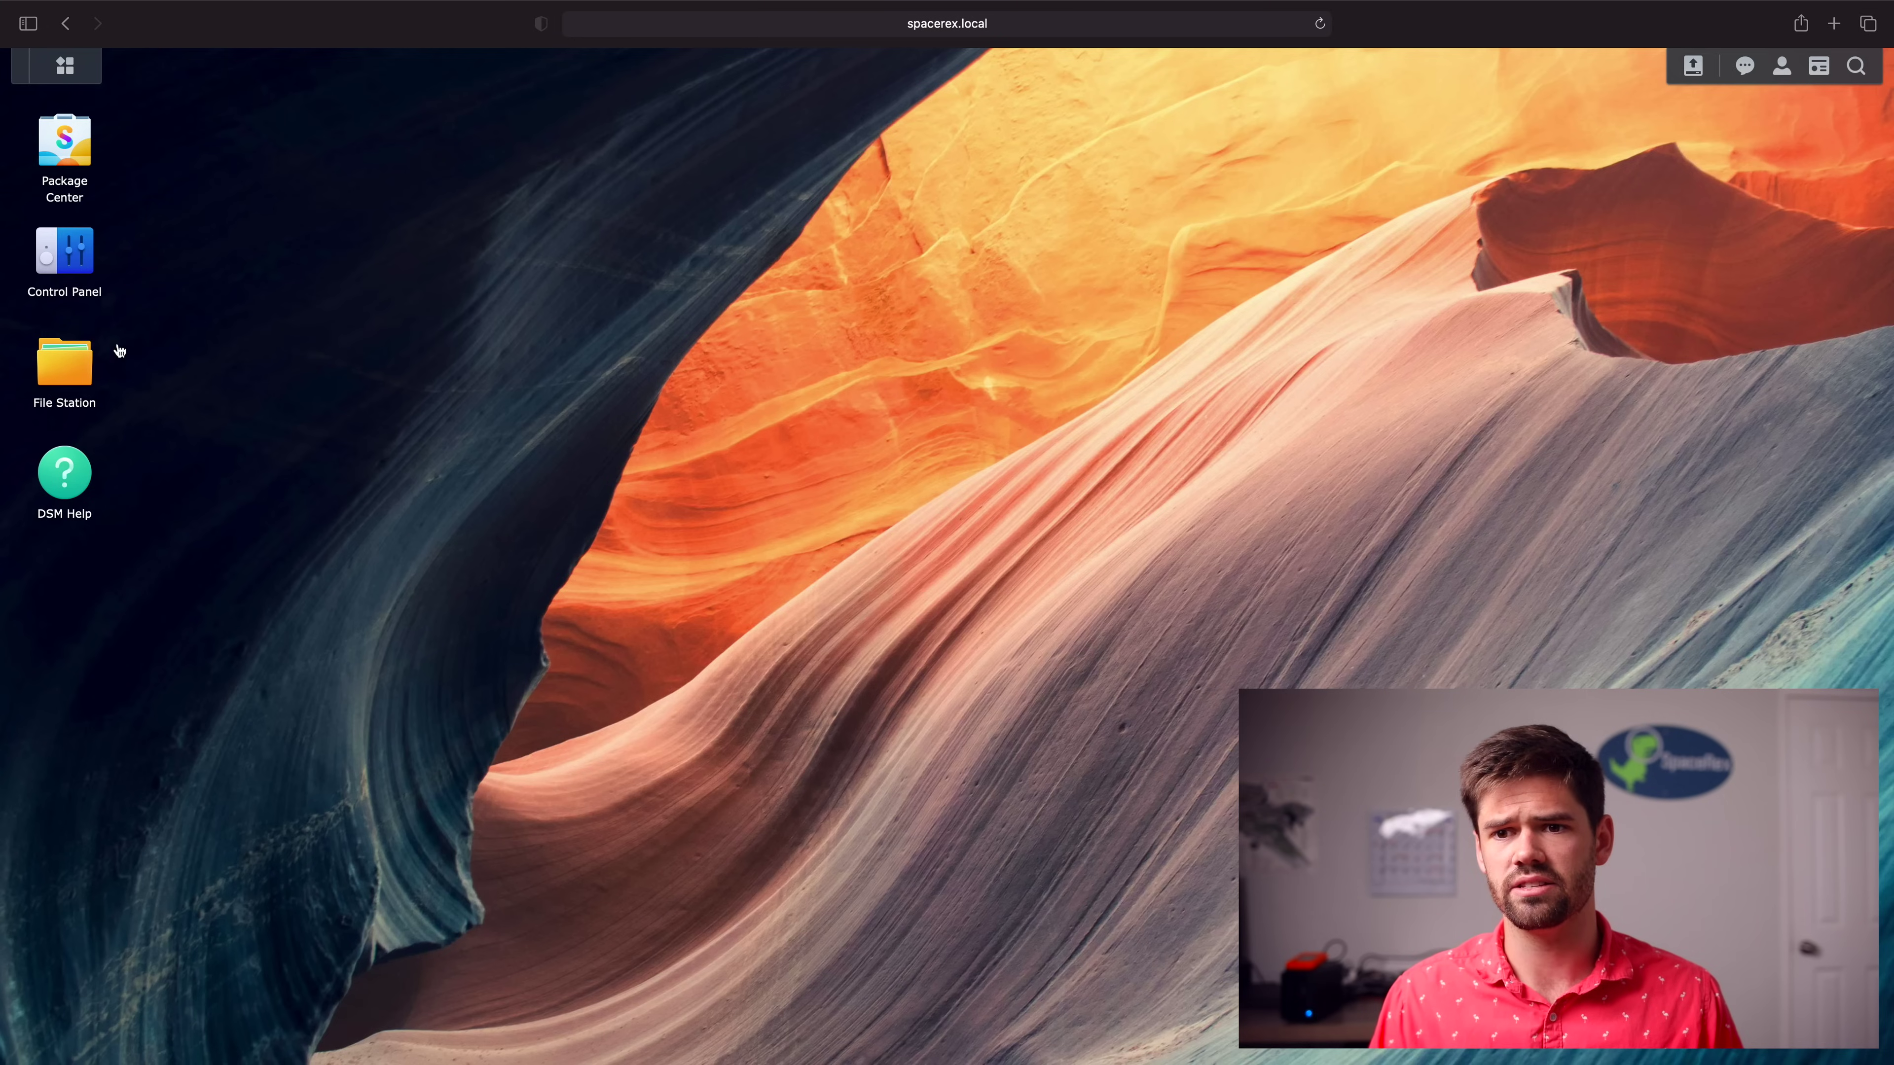
Step: Open and close File Station, then bring up the Main Menu app list
click(101, 371)
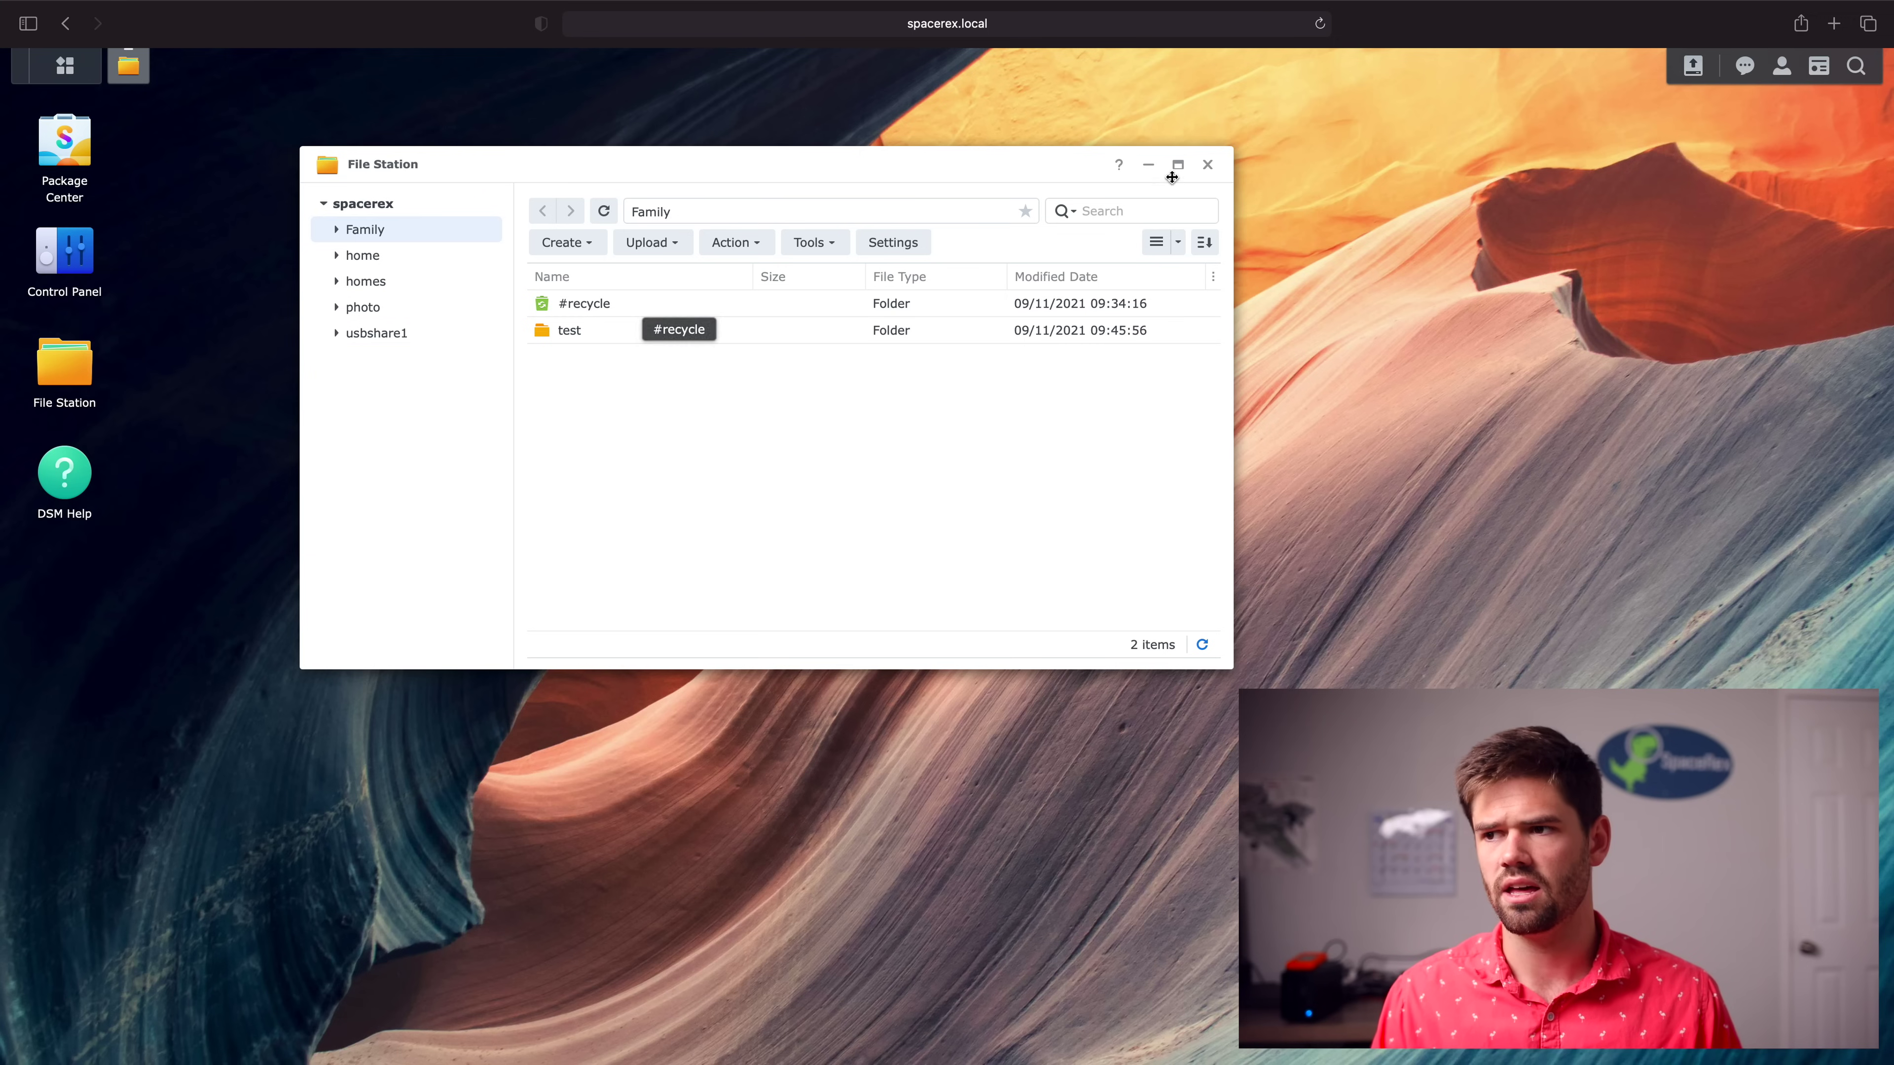
click(1207, 165)
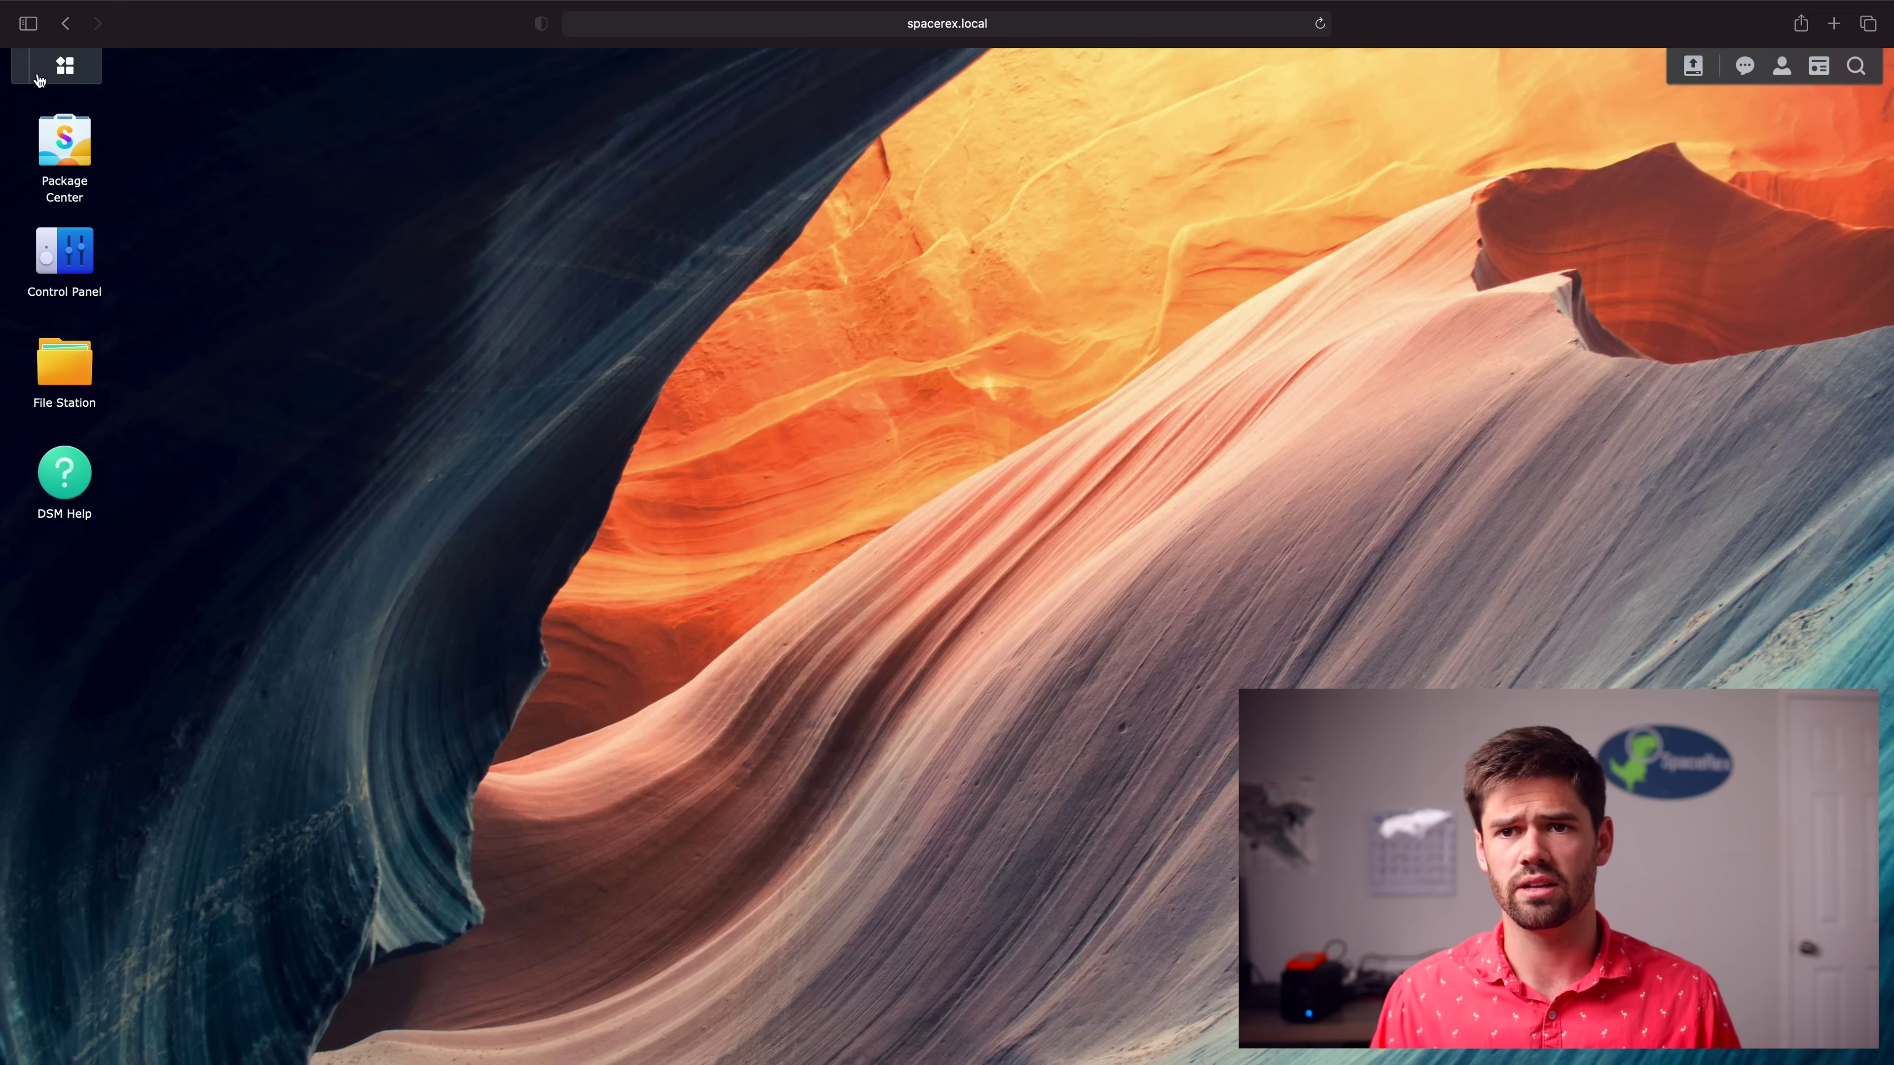
click(66, 66)
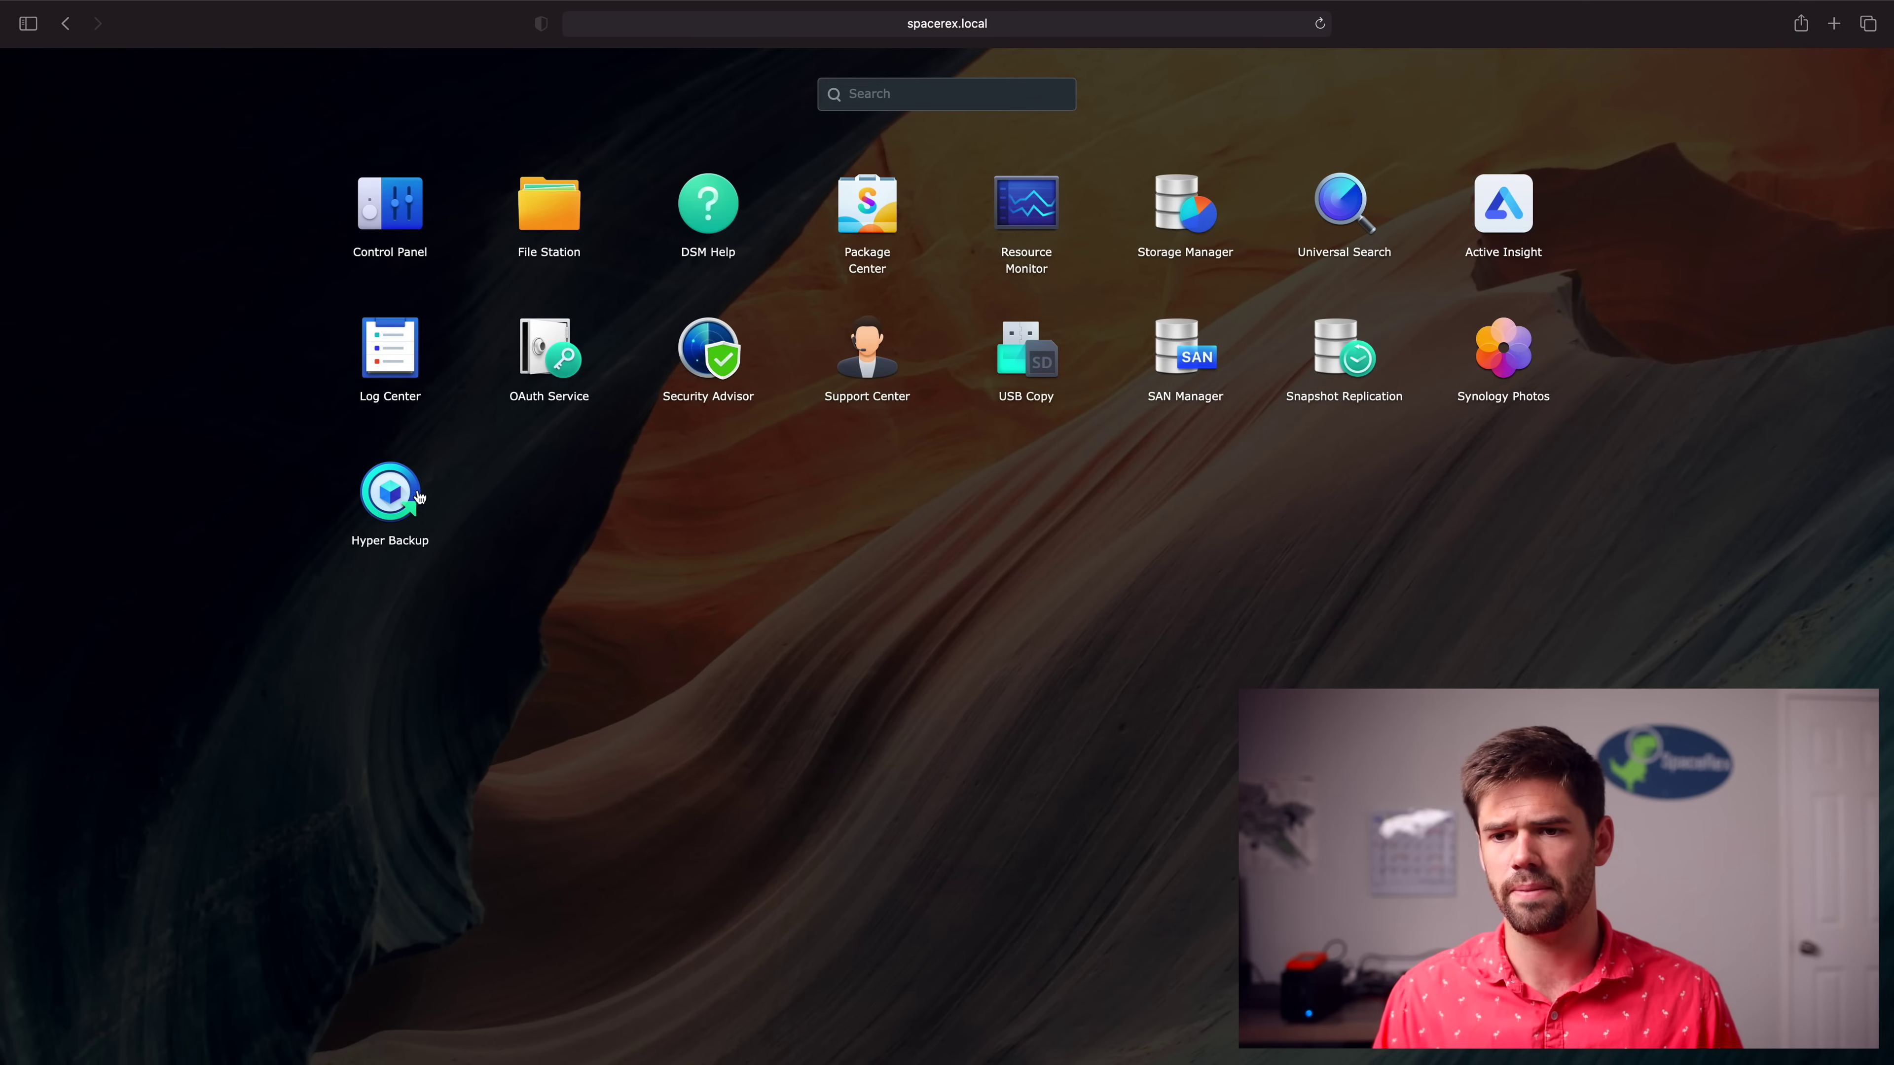
Step: Launch Hyper Backup from the Main Menu
click(418, 496)
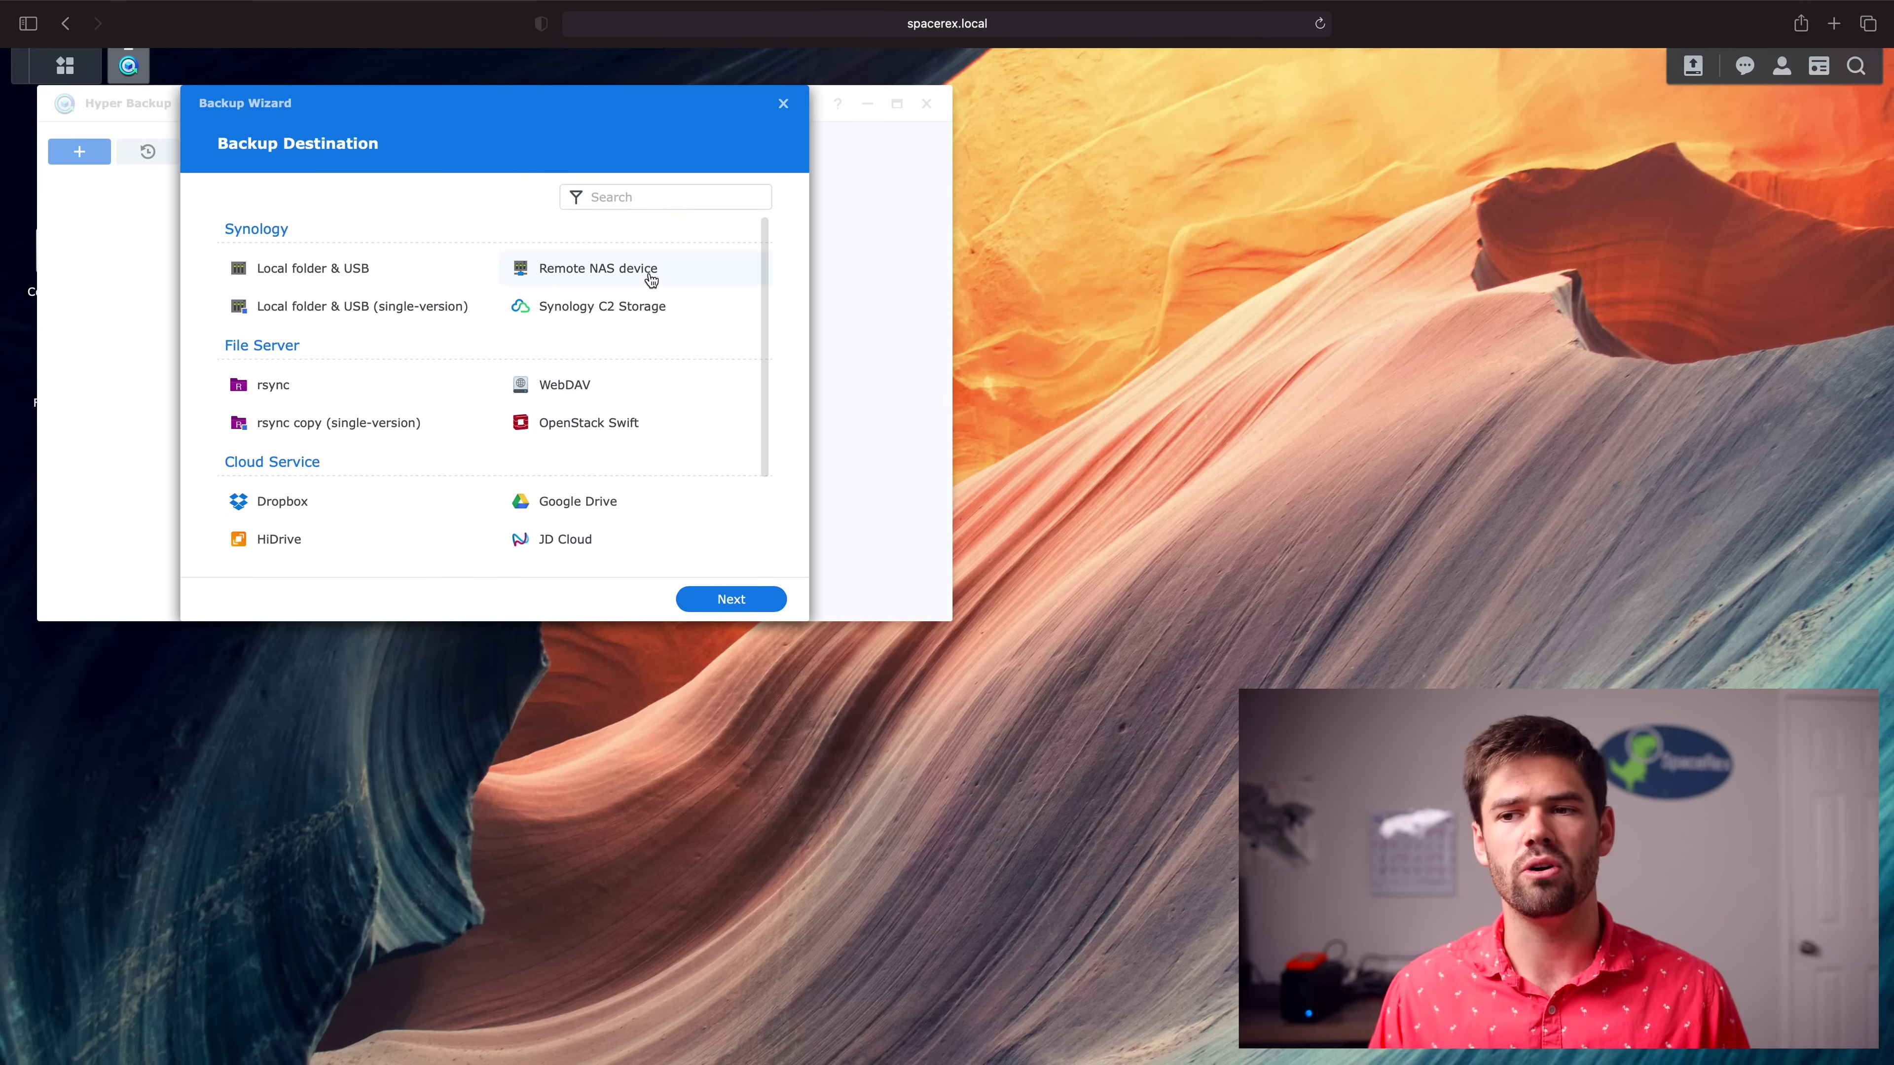
Step: Pick Remote NAS device in the Backup Wizard, then scroll down to the cloud service destinations
click(591, 265)
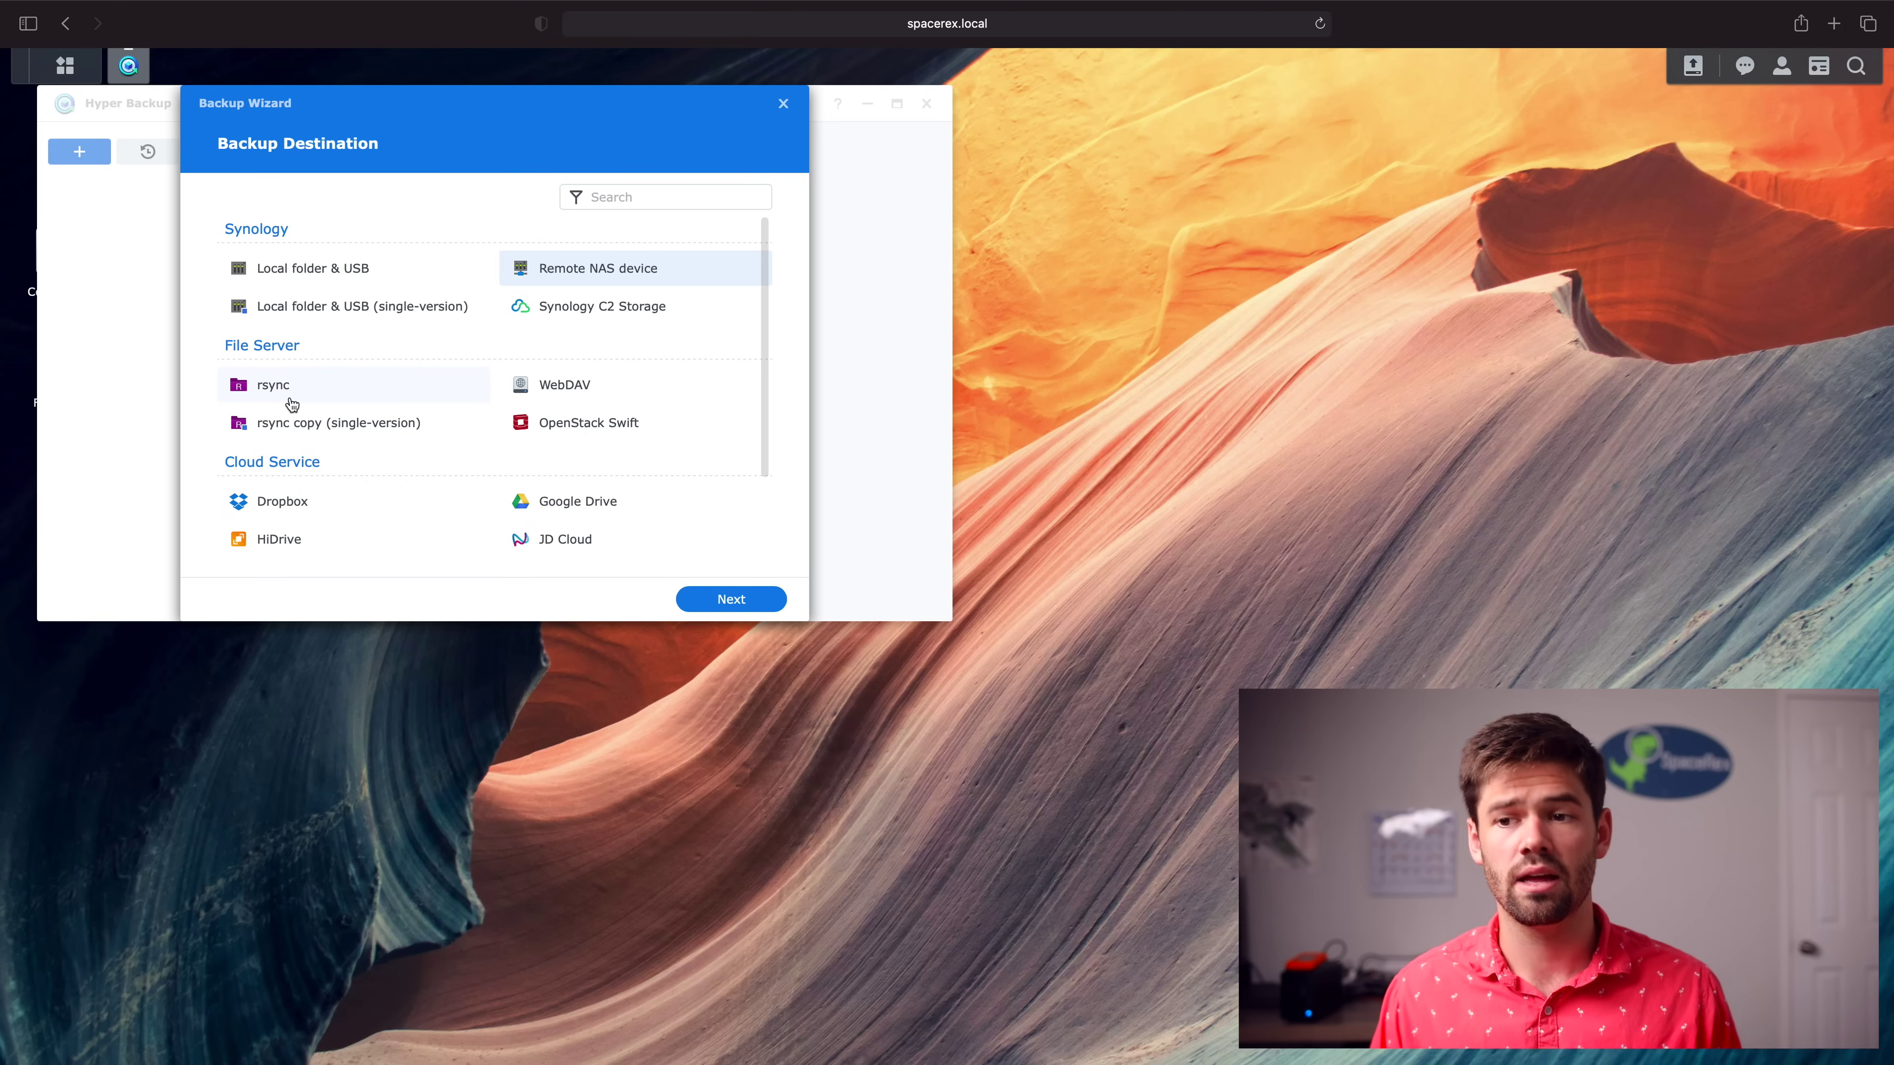
scroll(291, 404, down, 3)
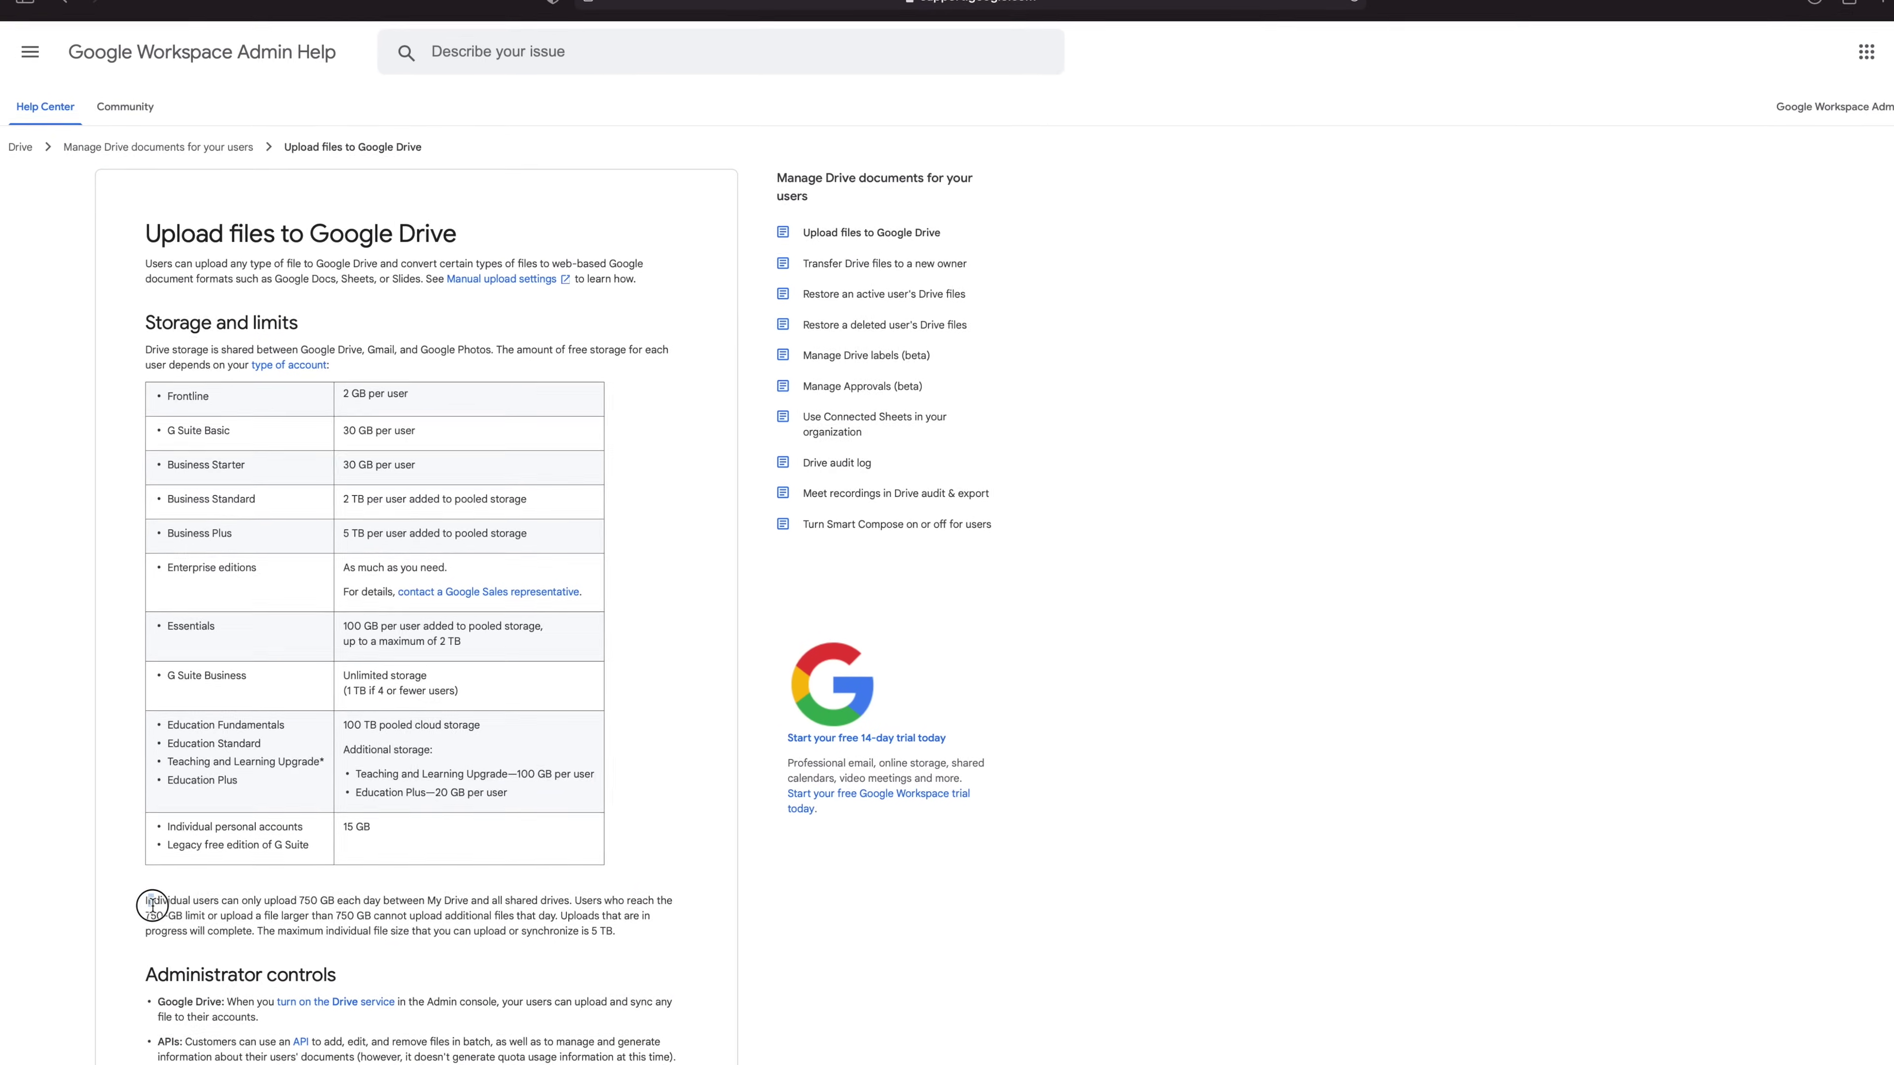
drag(152, 905, 715, 930)
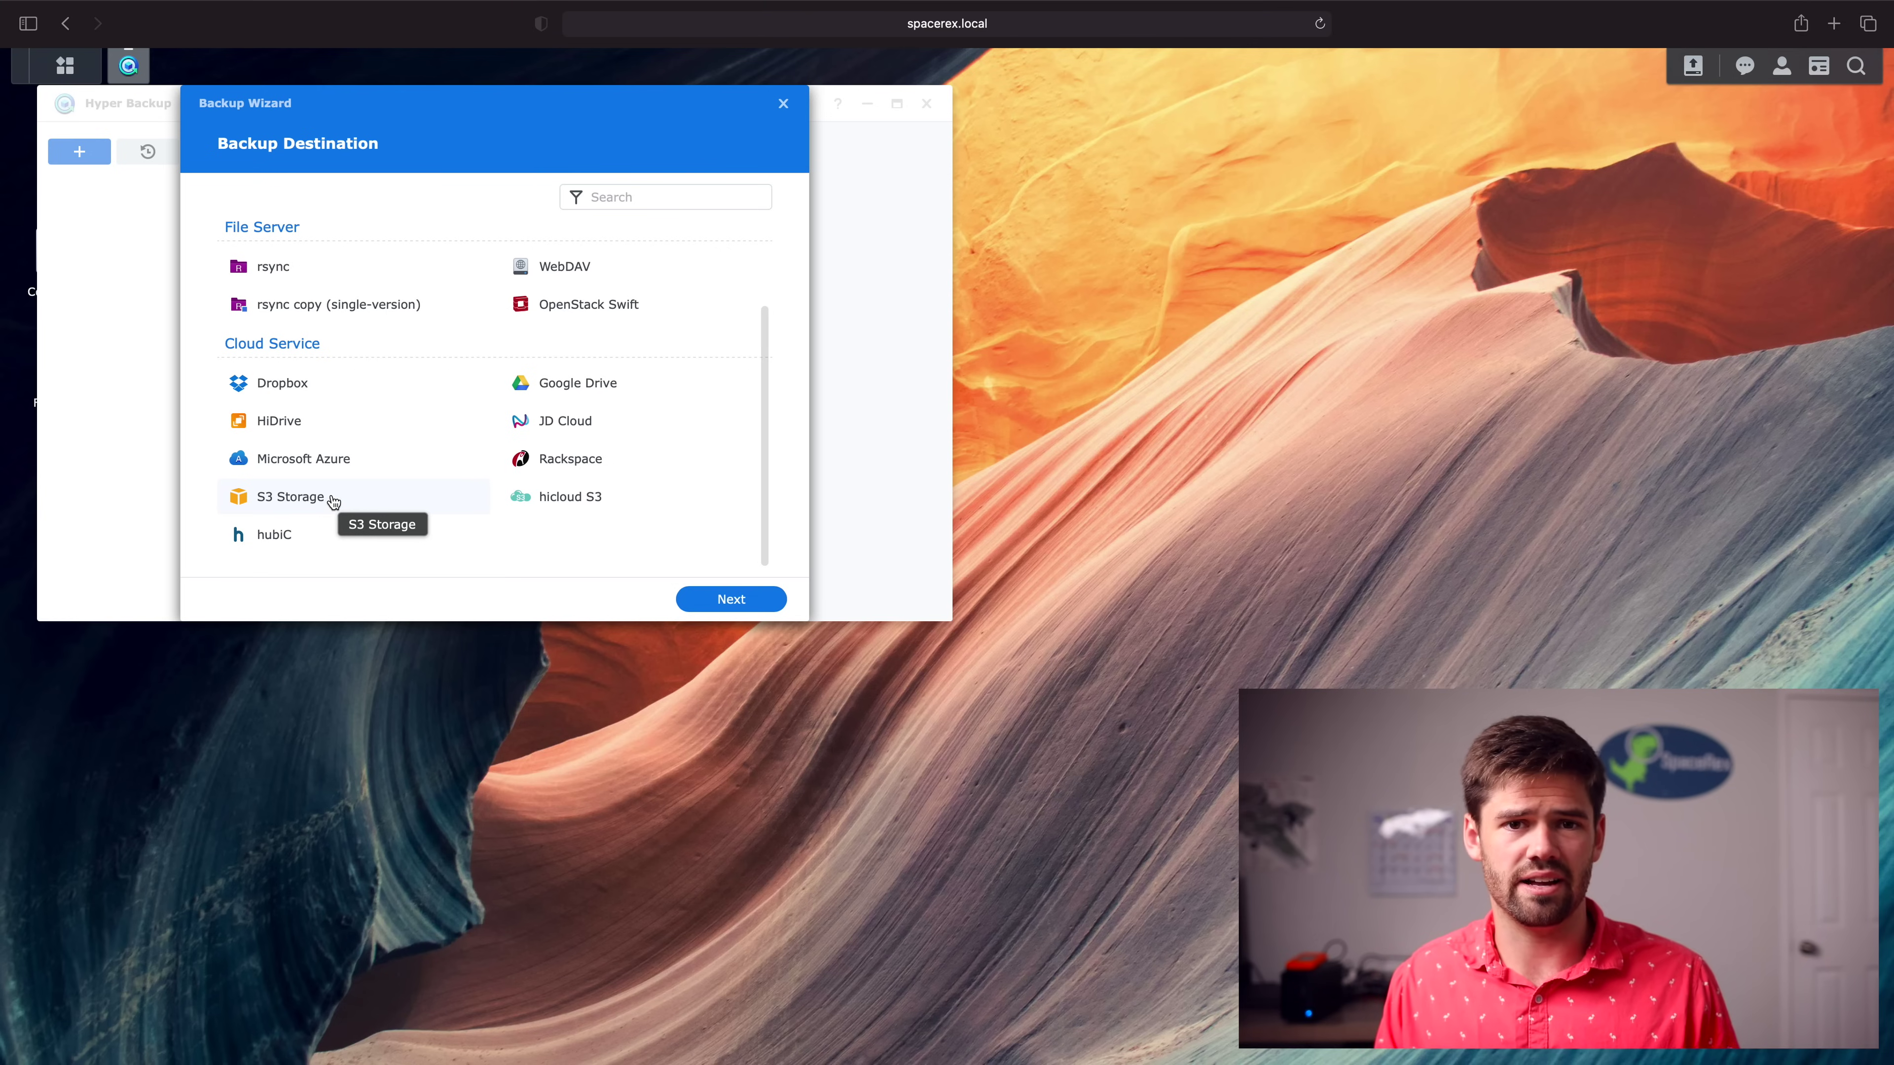
Step: Choose Local folder & USB as the backup destination and proceed to its settings
scroll(334, 501, up, 3)
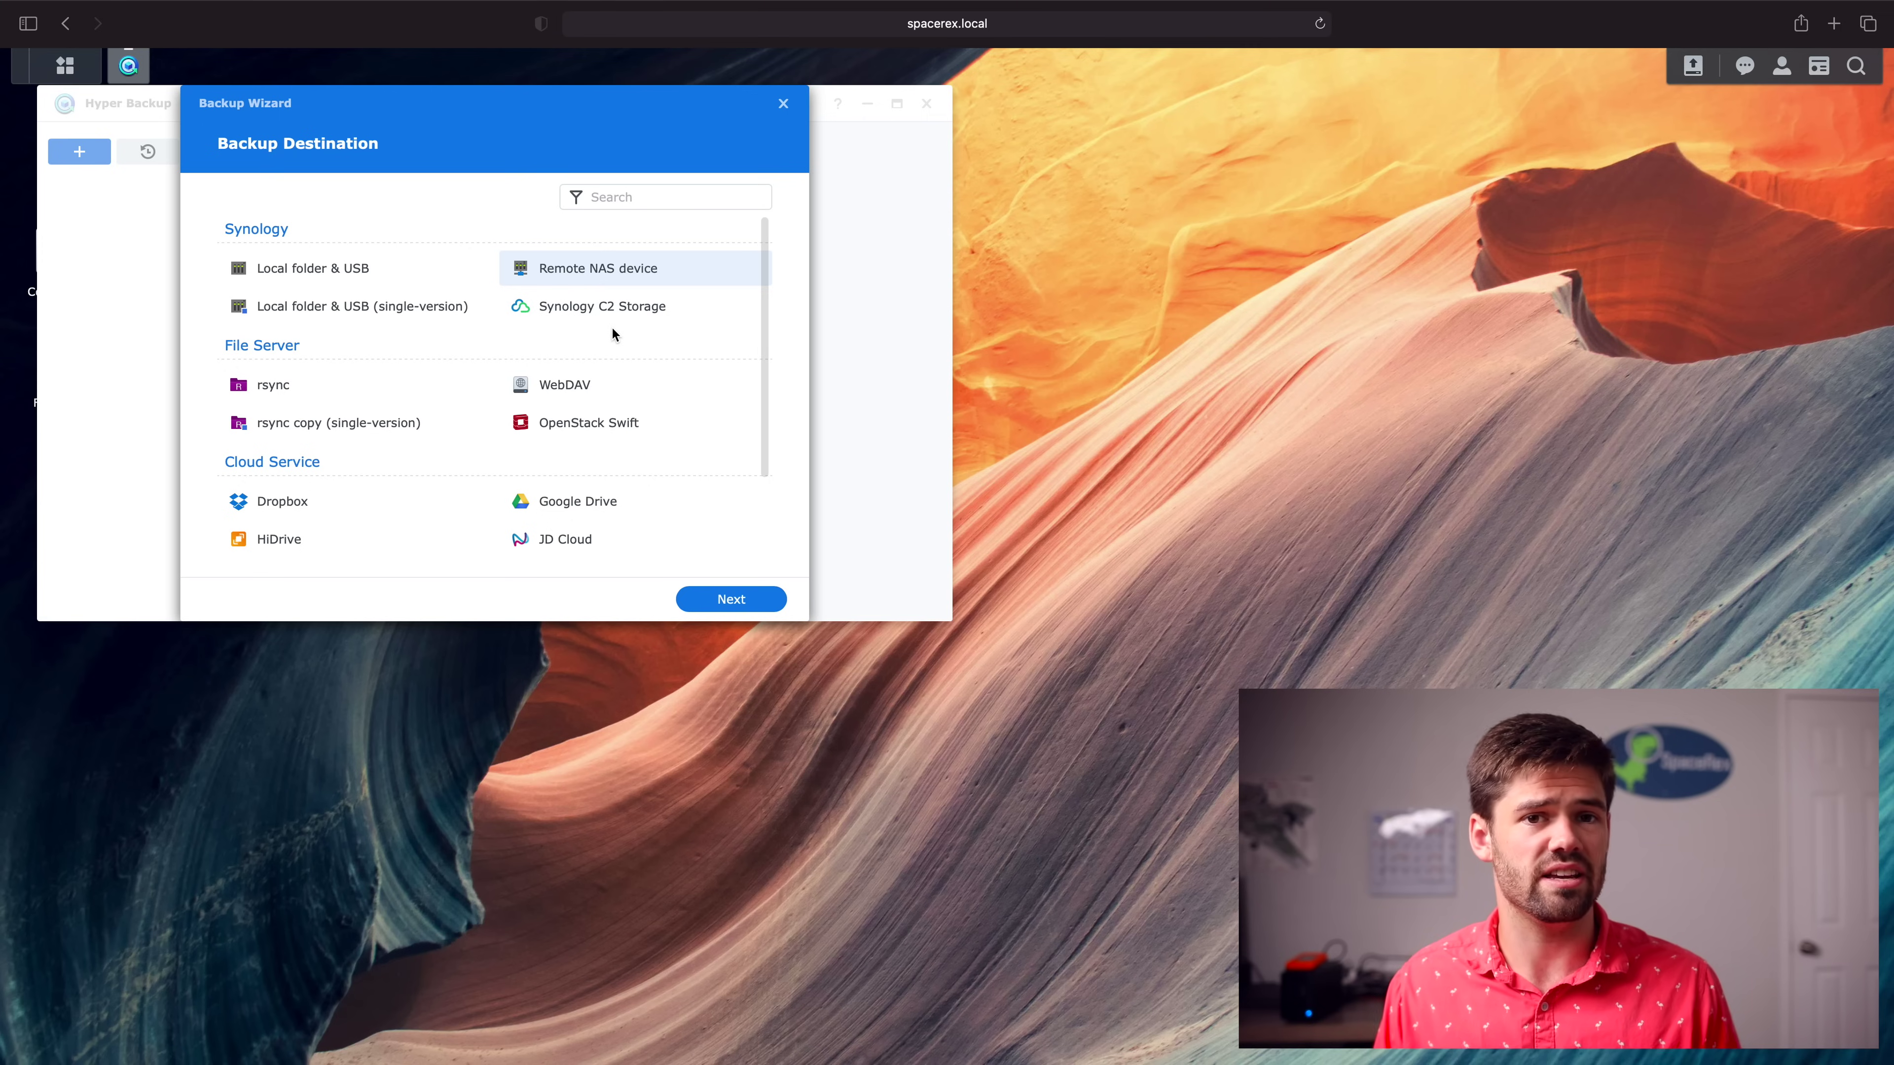
scroll(613, 329, down, 3)
scroll(614, 329, up, 3)
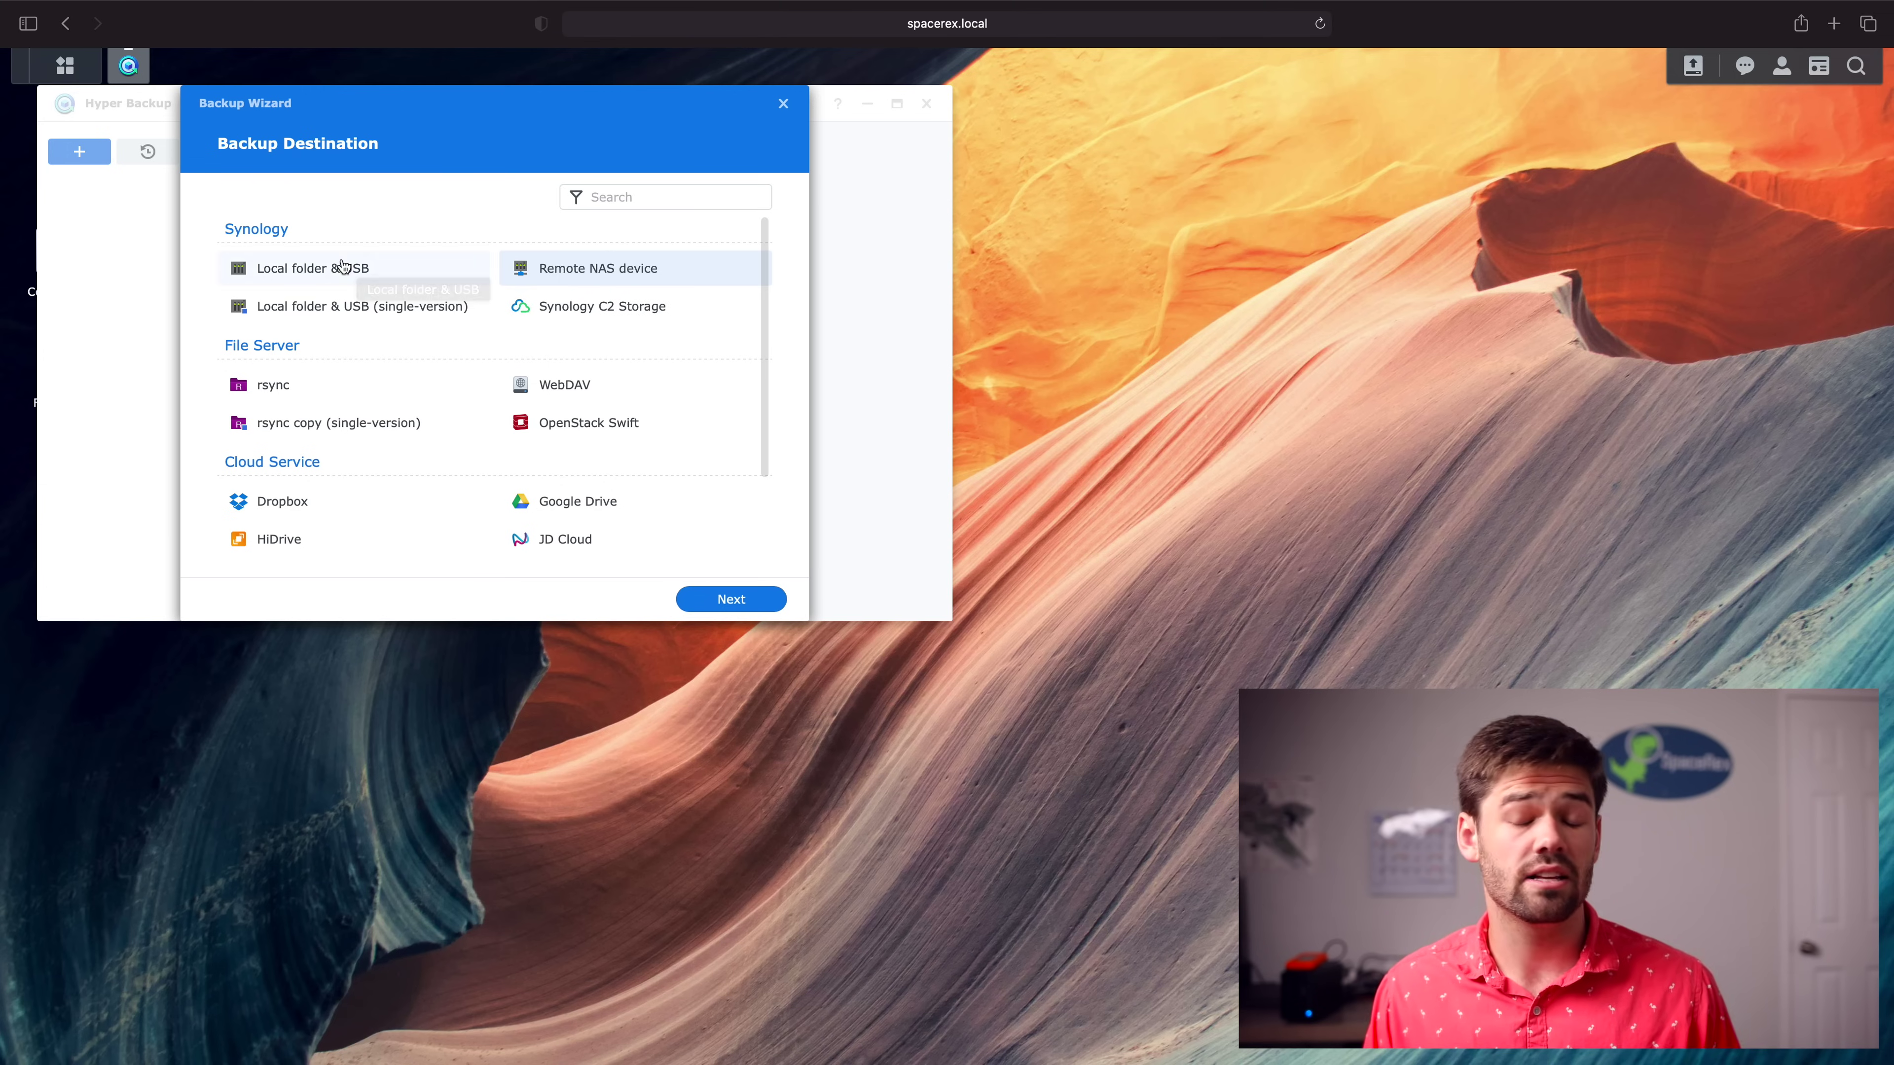
click(347, 283)
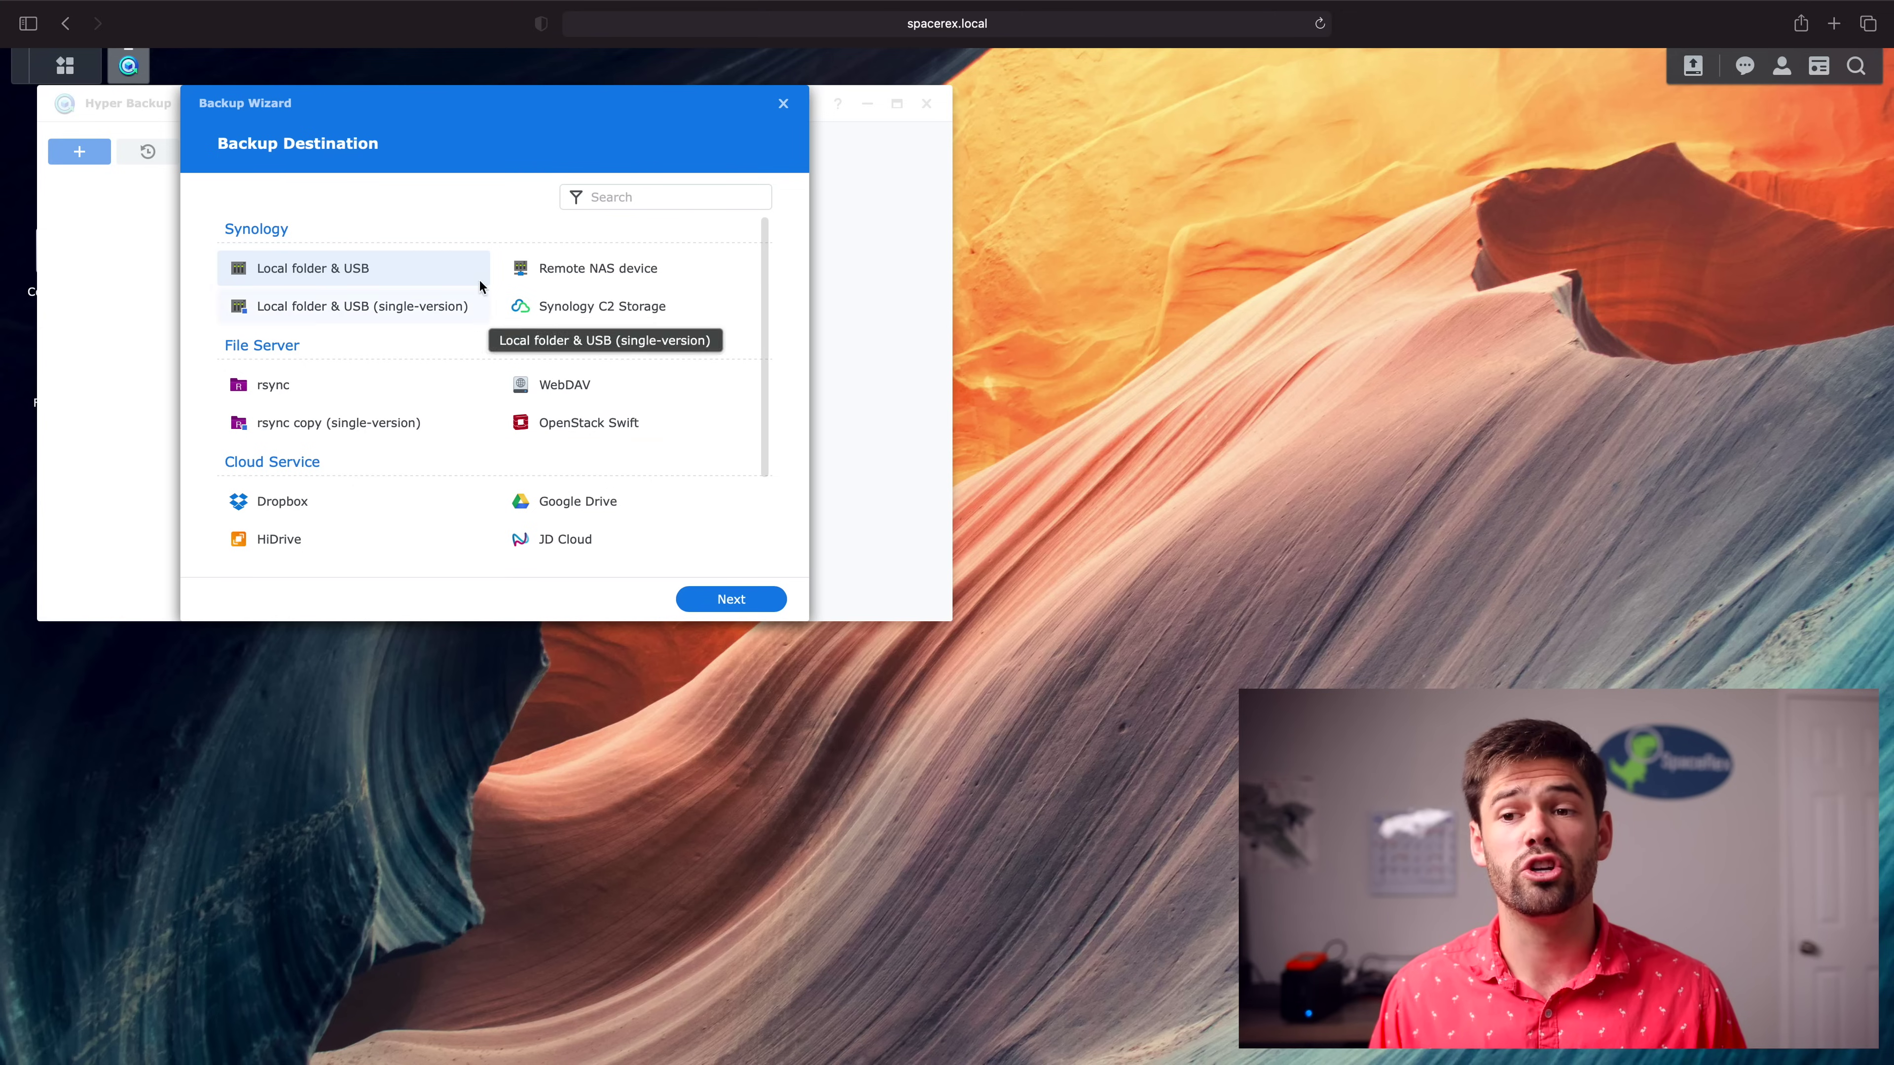
click(692, 604)
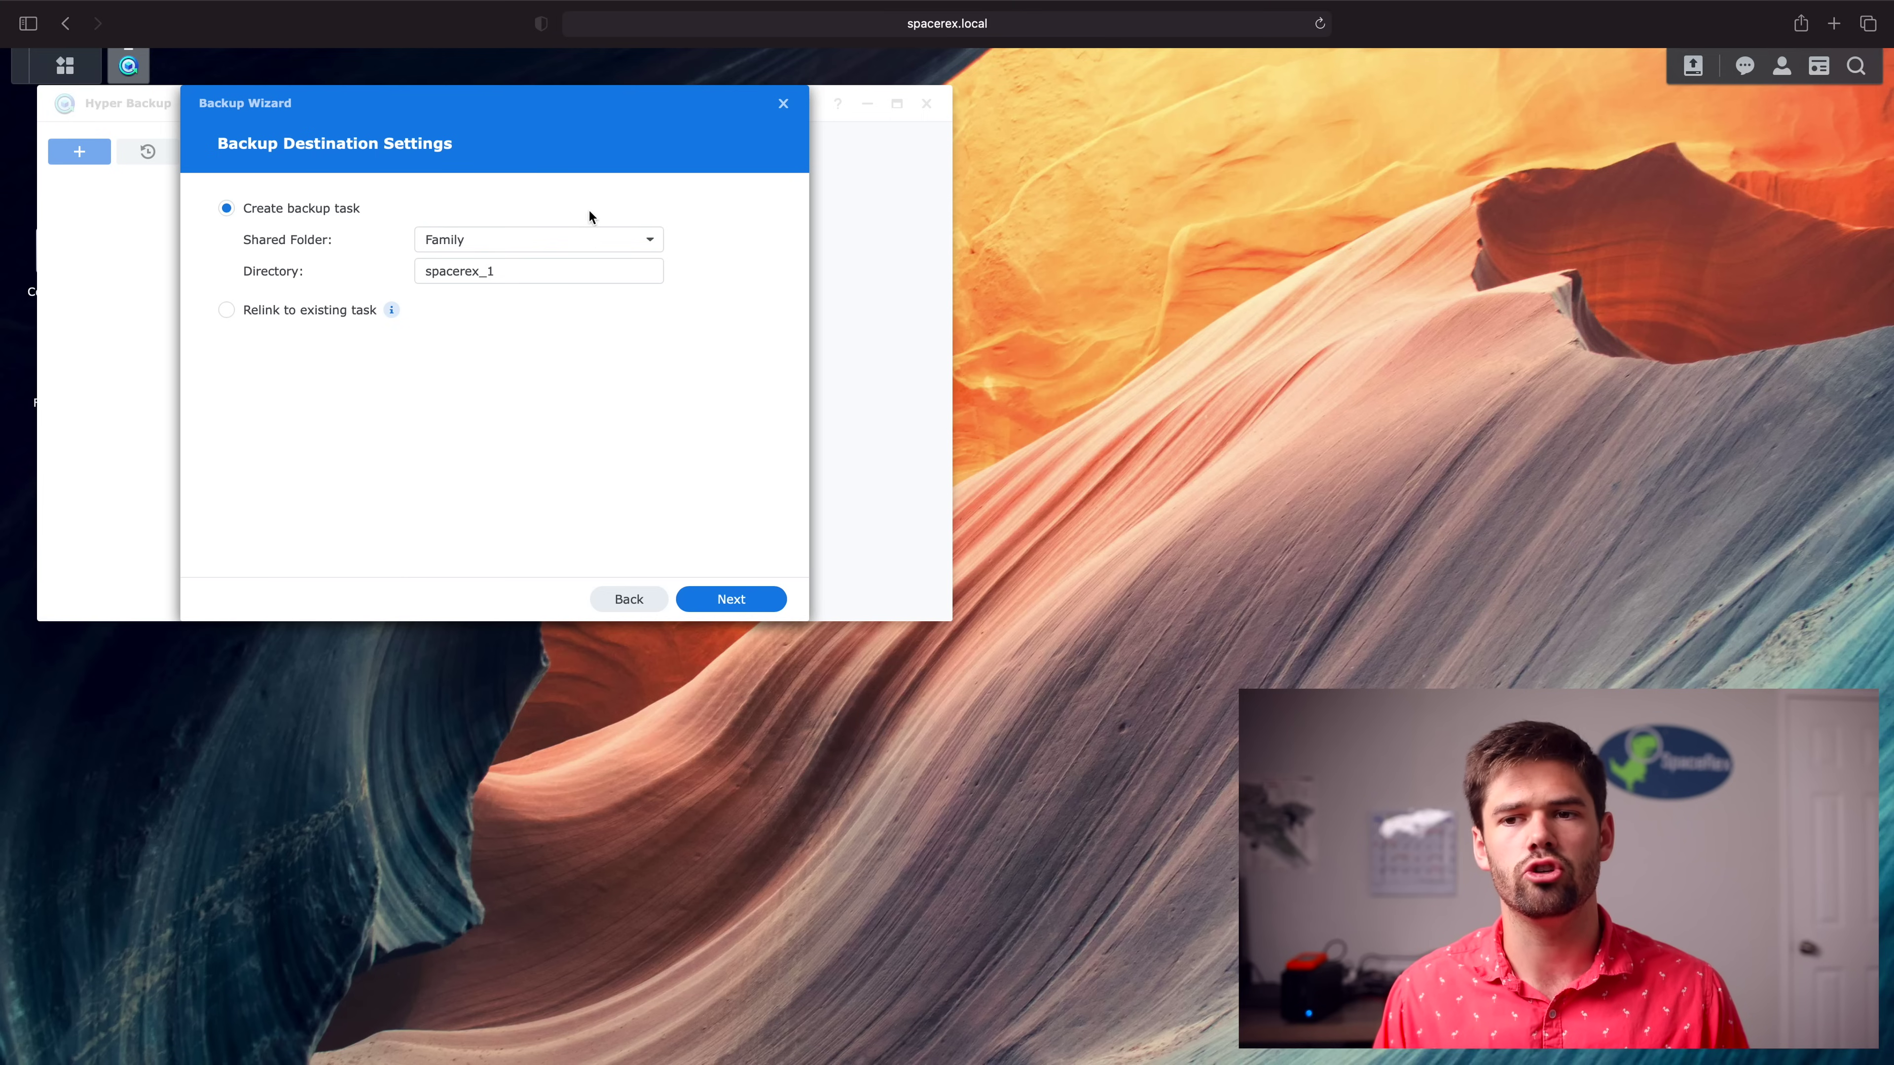
Step: Set the destination to shared folder usbshare1, directory NAS_Backup, and continue to data selection
click(549, 241)
click(527, 309)
click(524, 271)
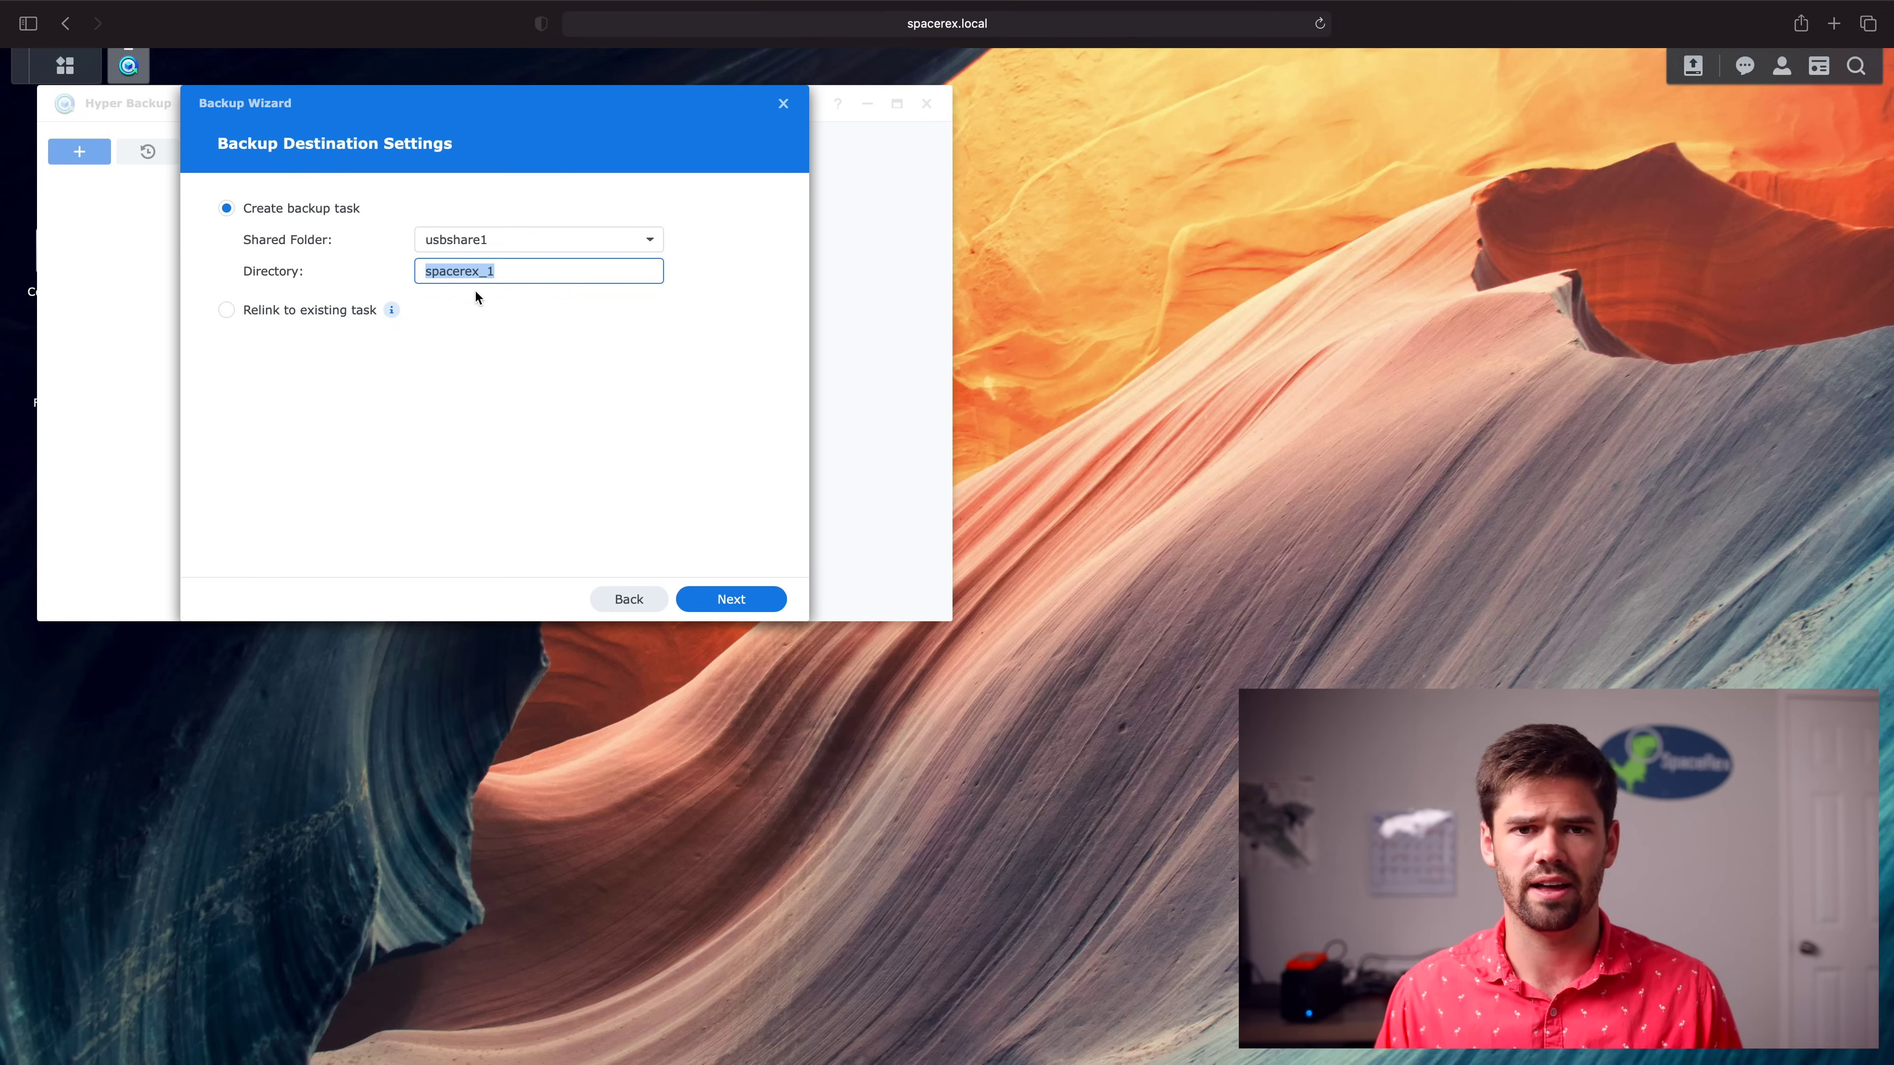
text(S)
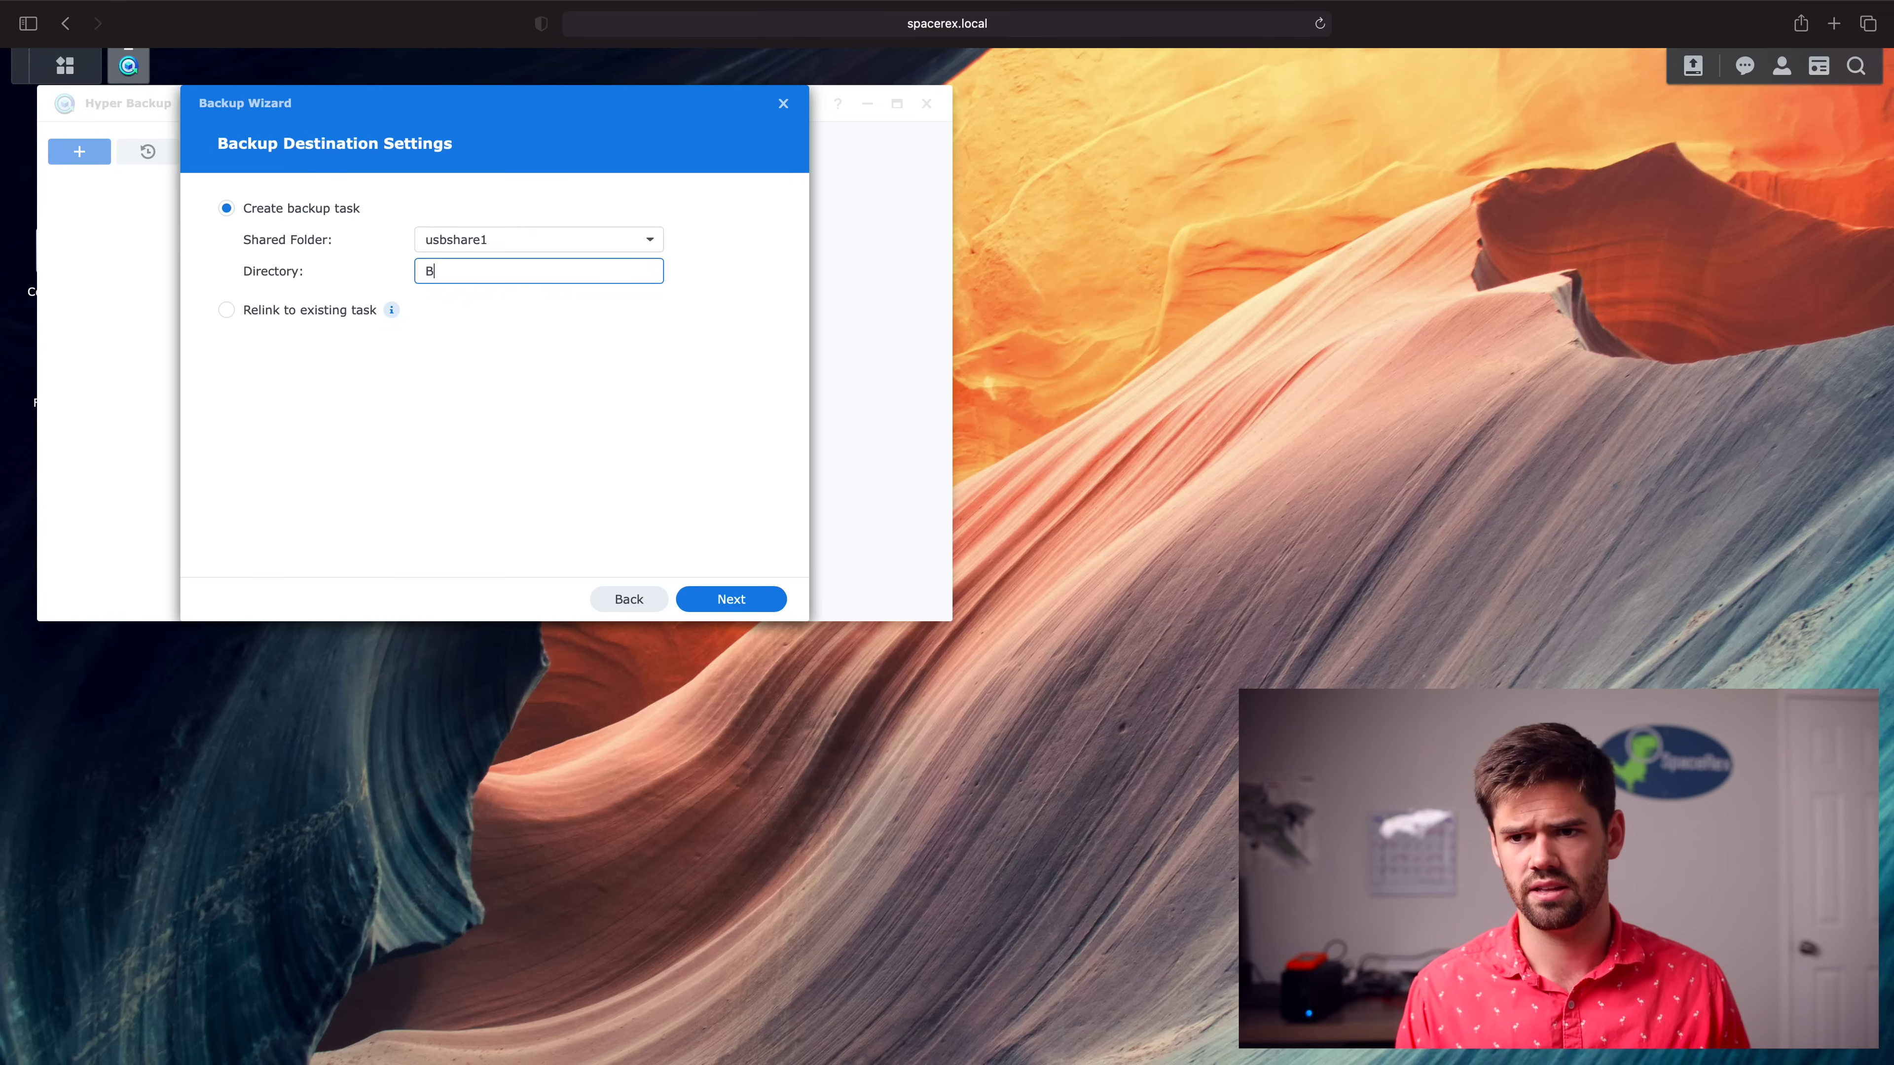
key(BackSpace)
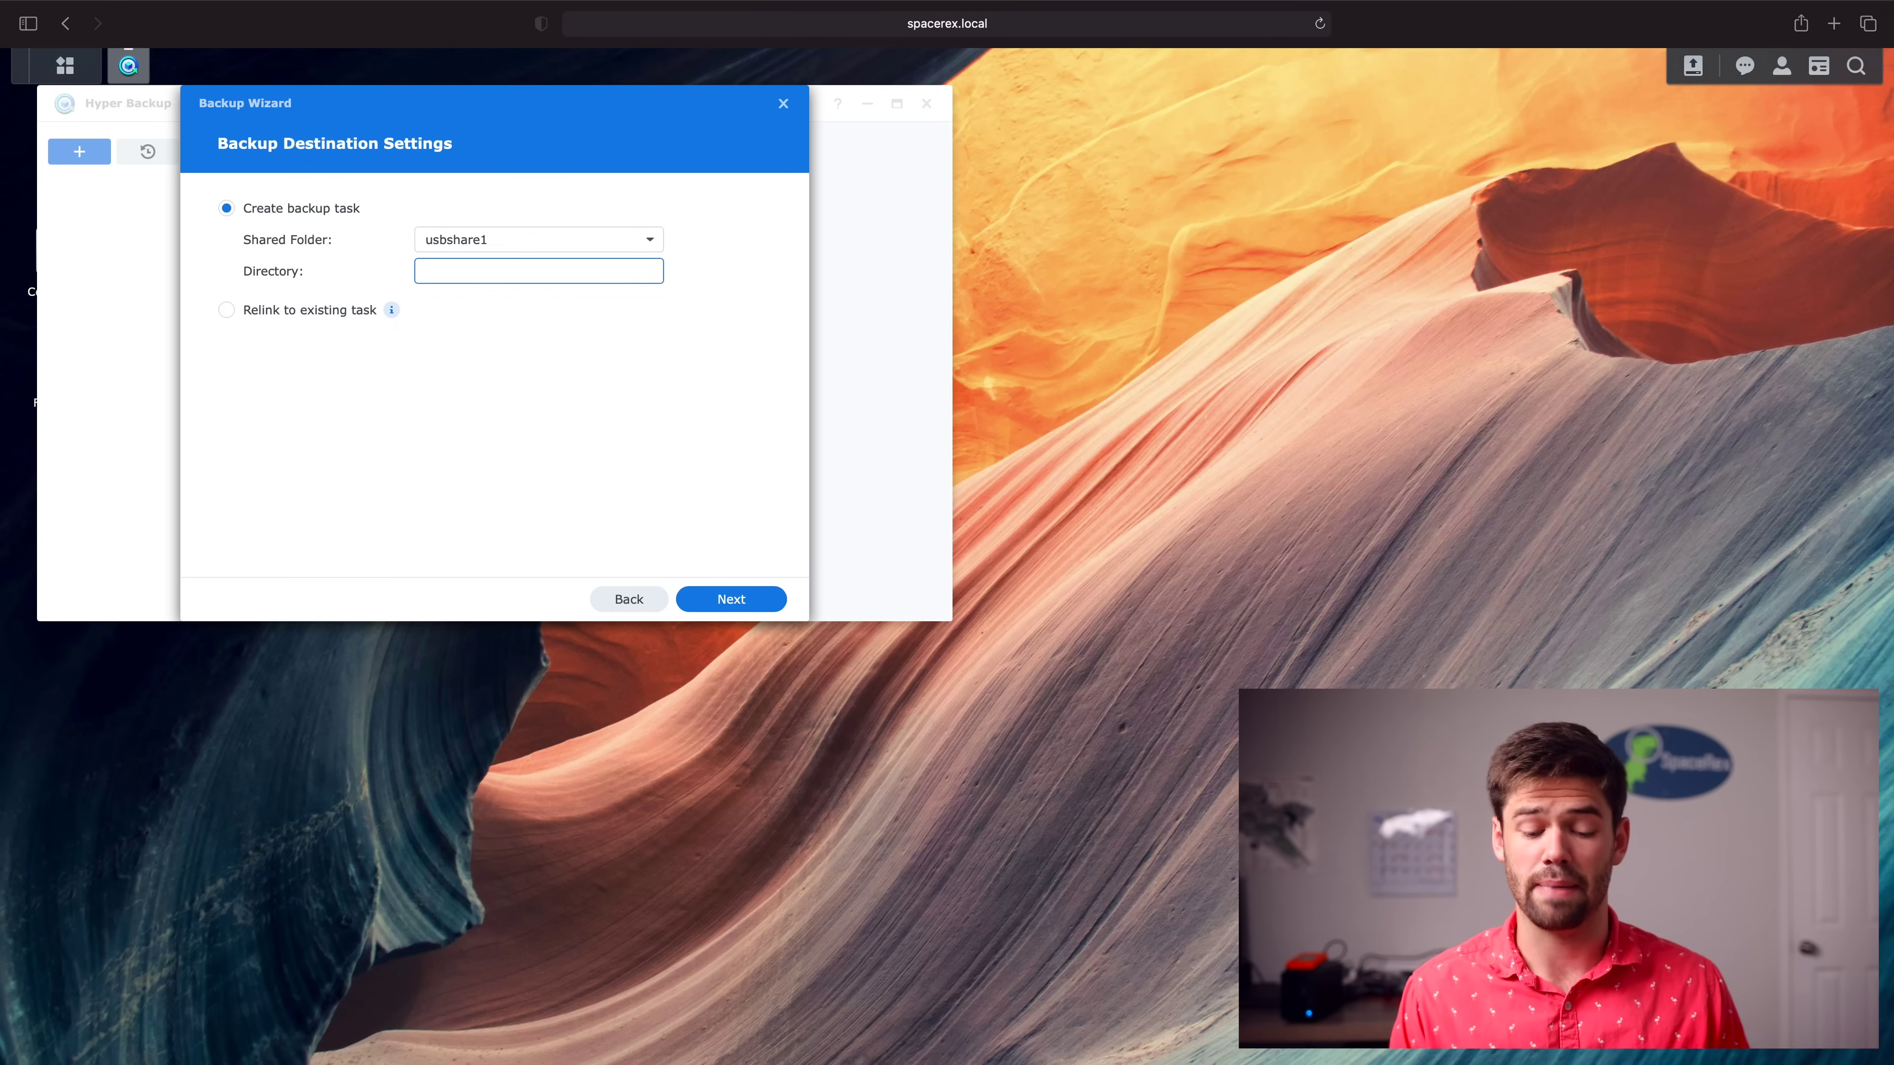
text(NAS_Backup)
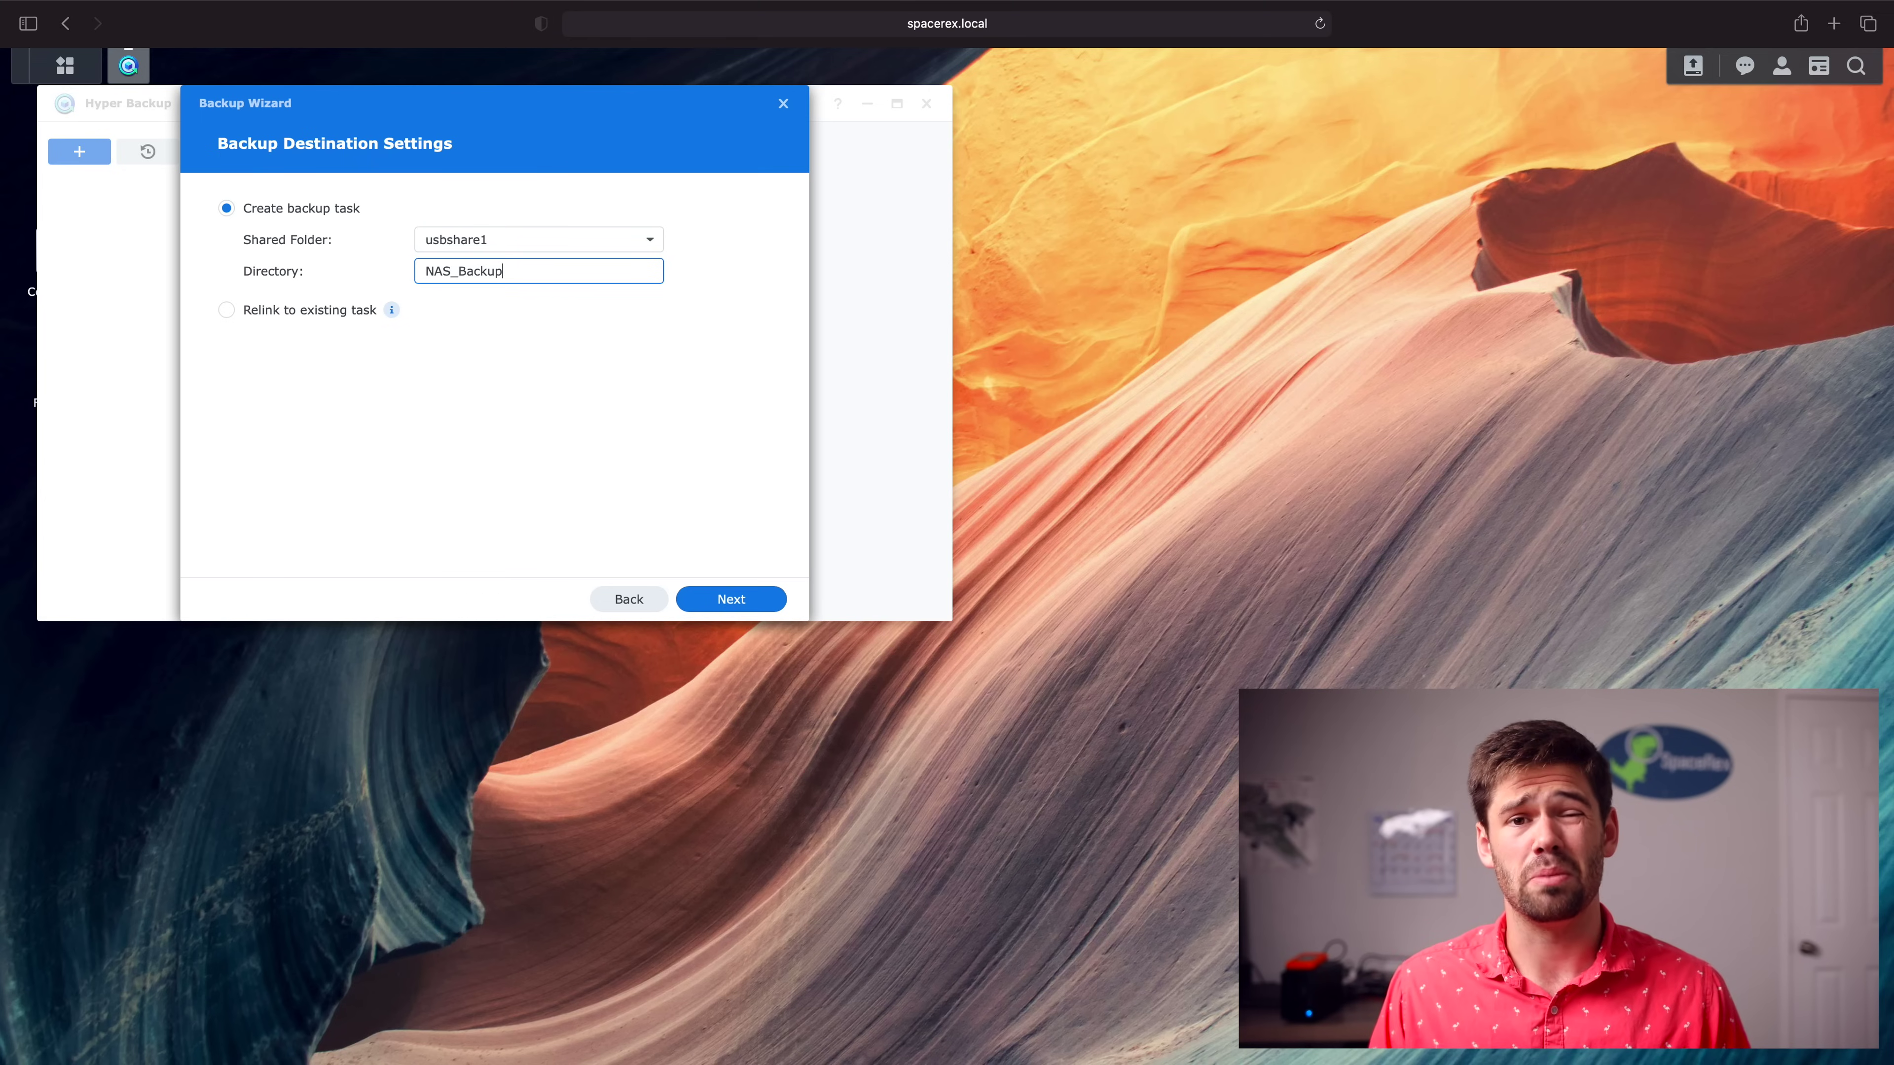
click(730, 609)
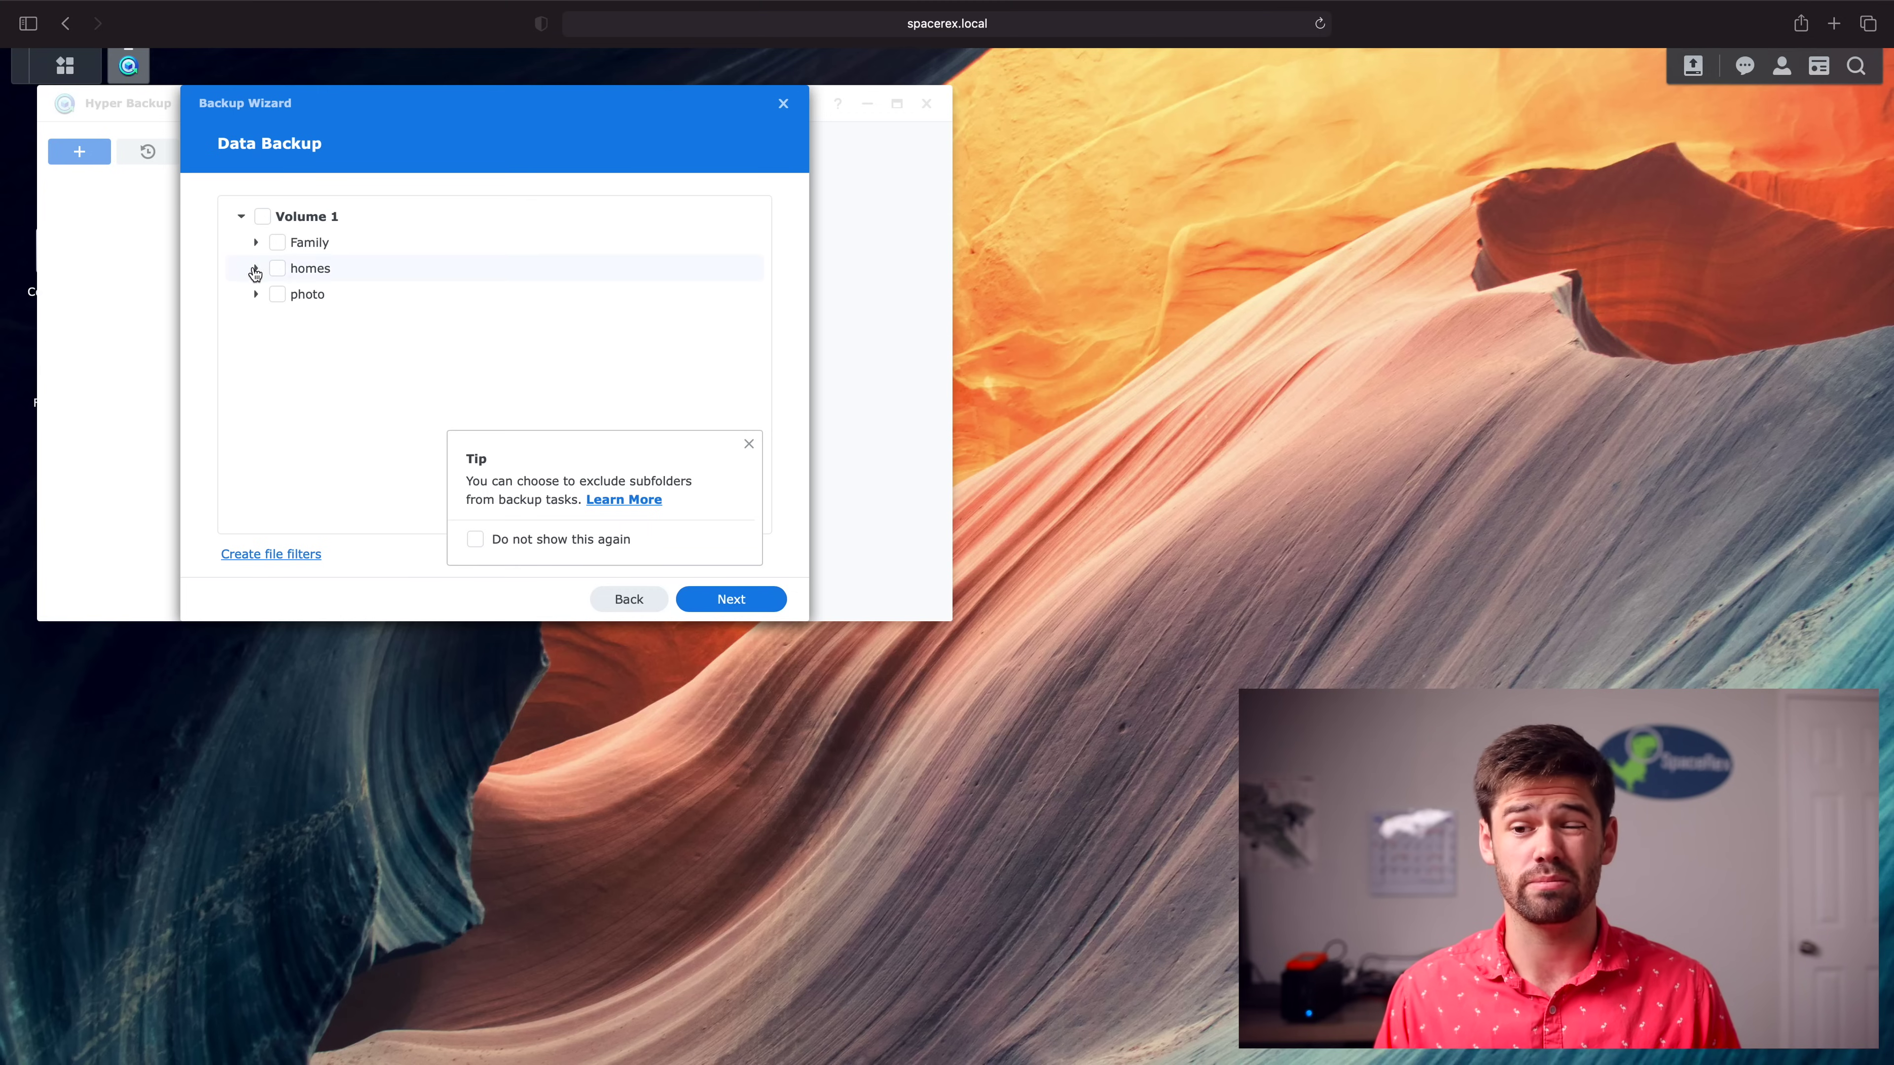
Step: Tick all of Volume 1, confirming photo/PhotoLibrary/2019 stays included, then open Create file filters
click(749, 446)
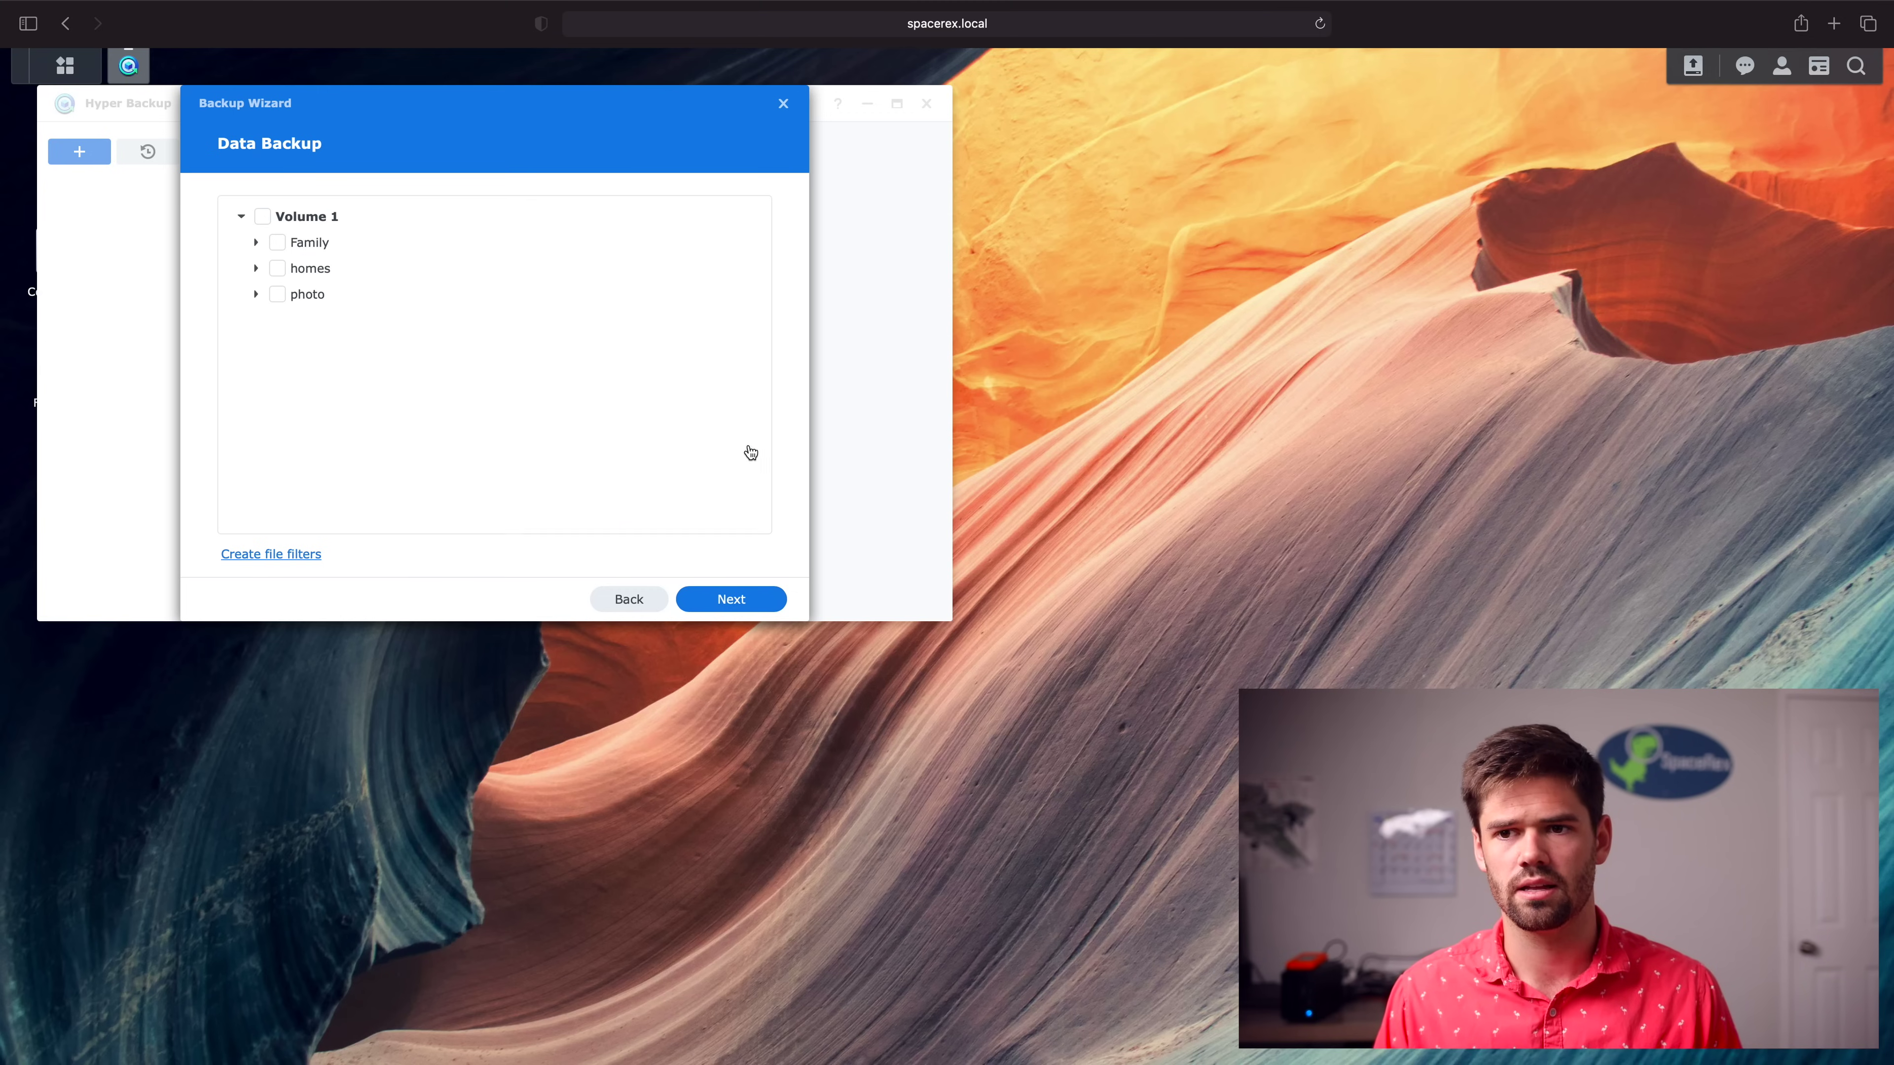
click(261, 216)
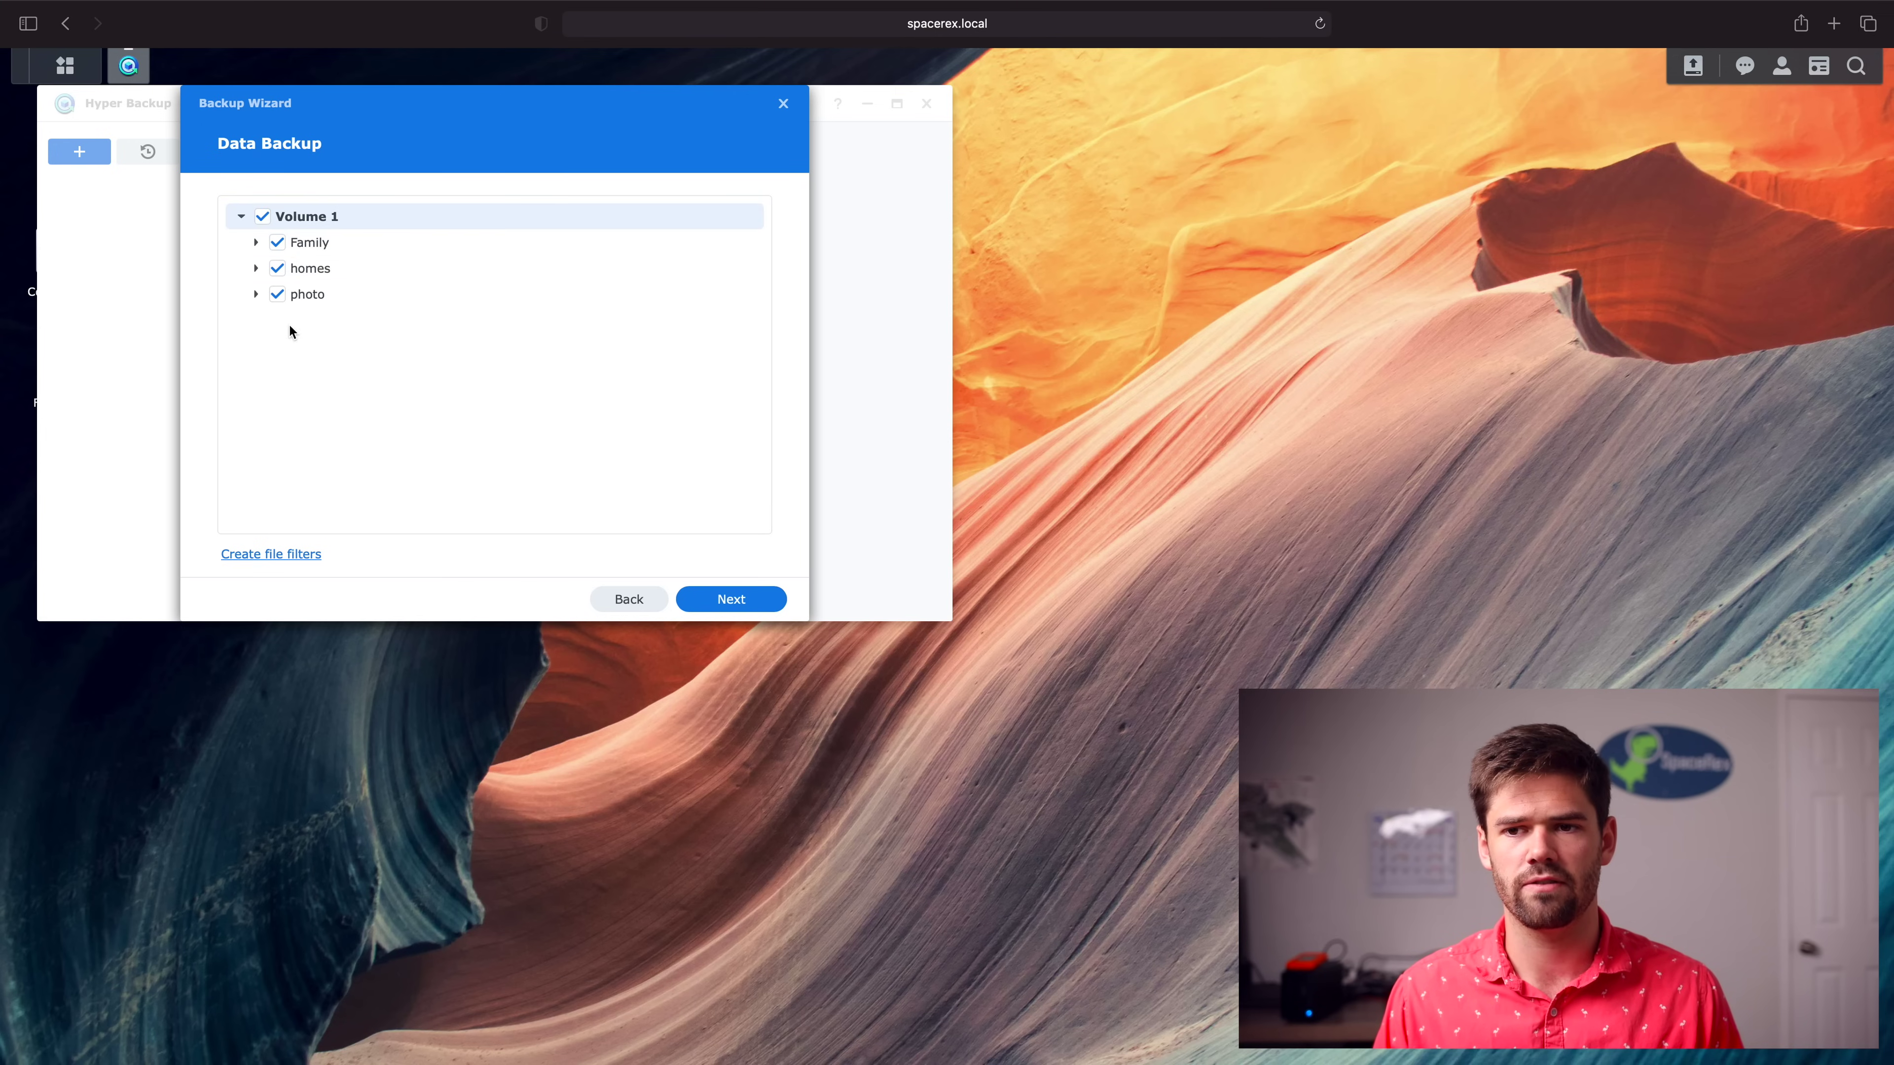
click(255, 296)
click(271, 322)
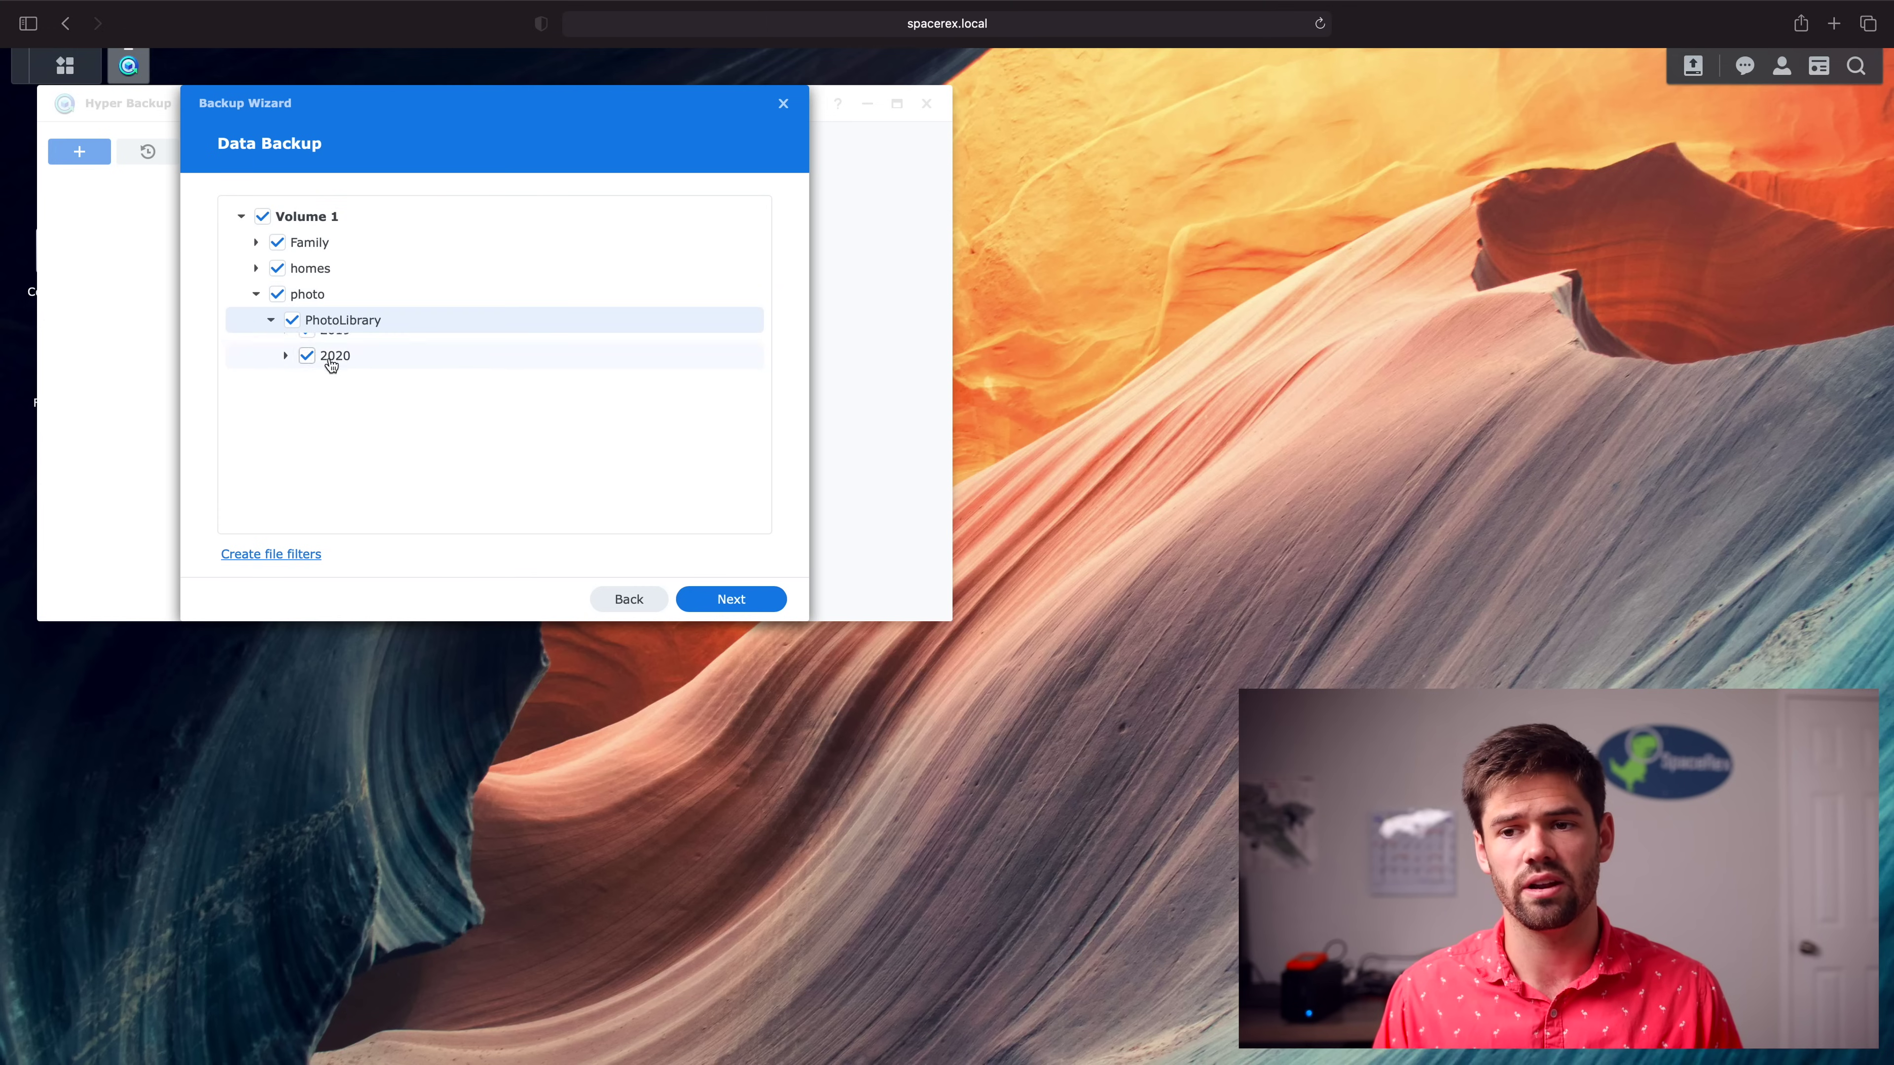
click(308, 348)
click(308, 348)
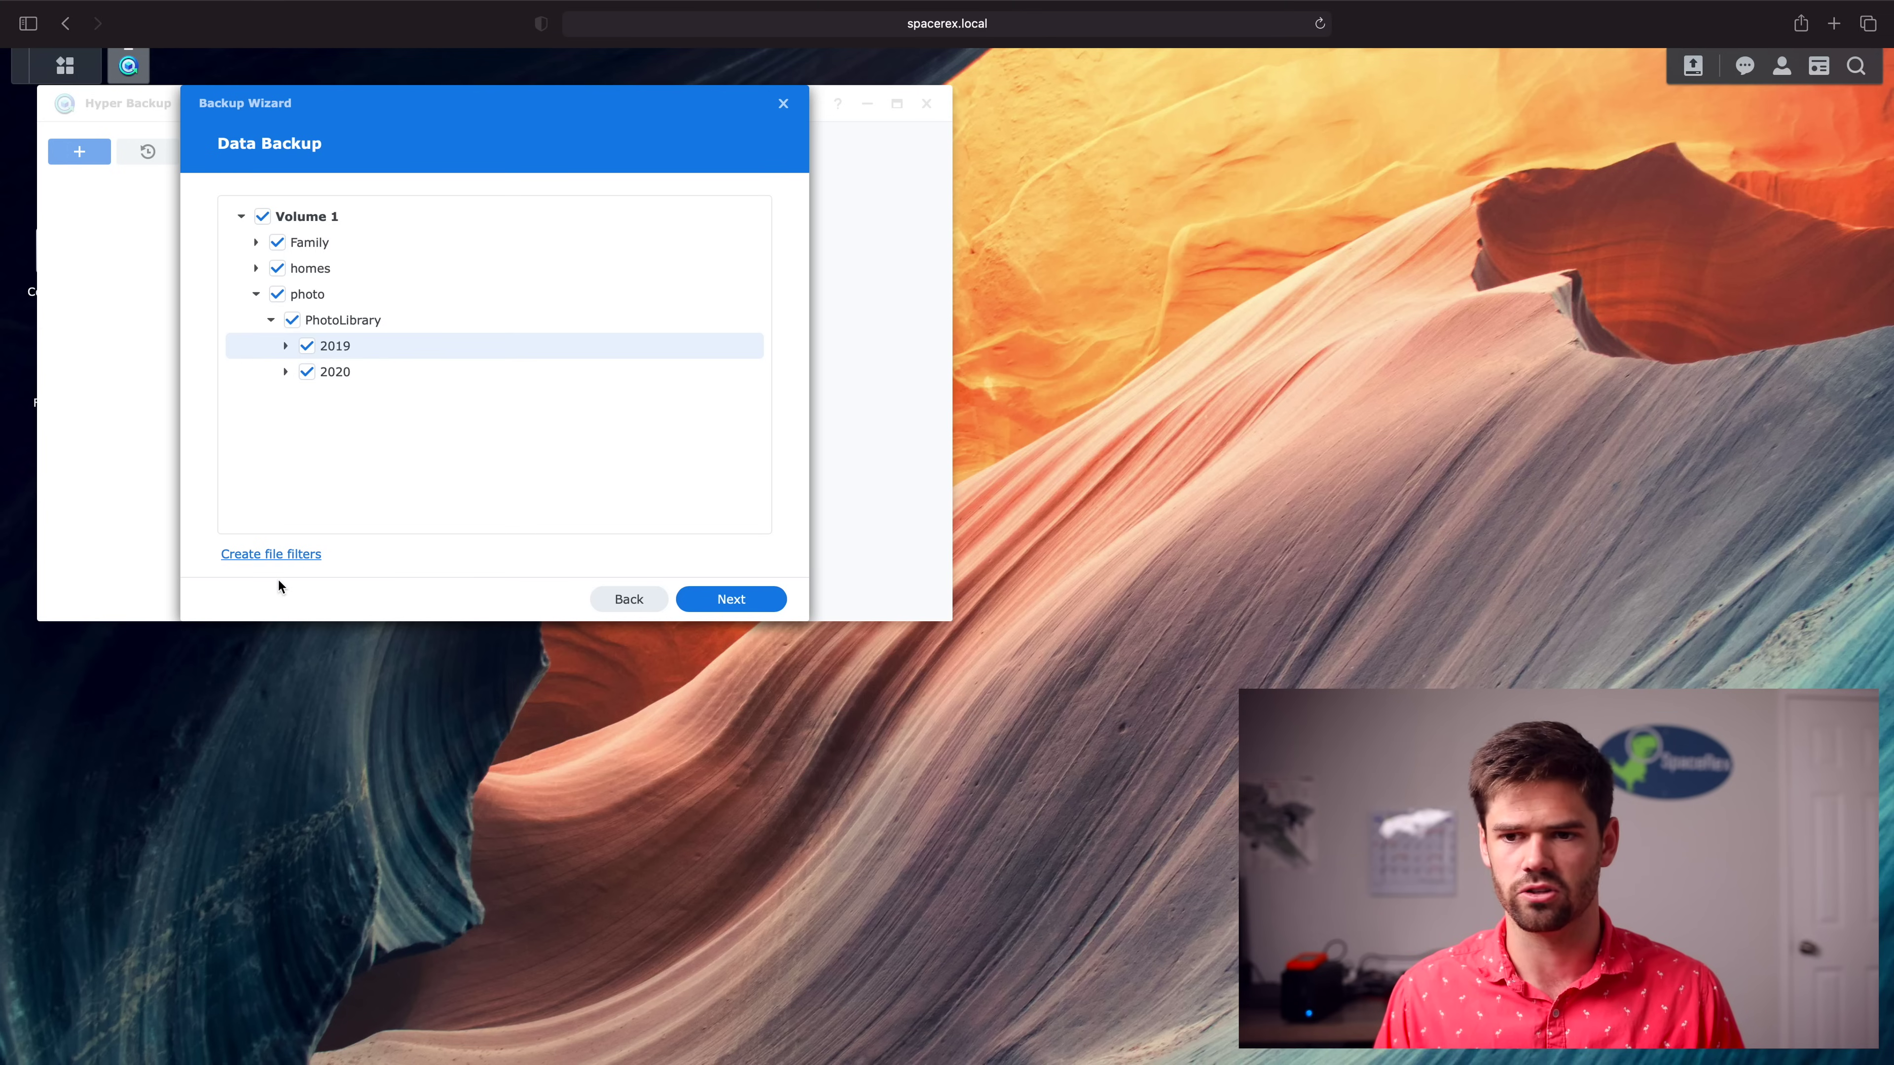
click(279, 556)
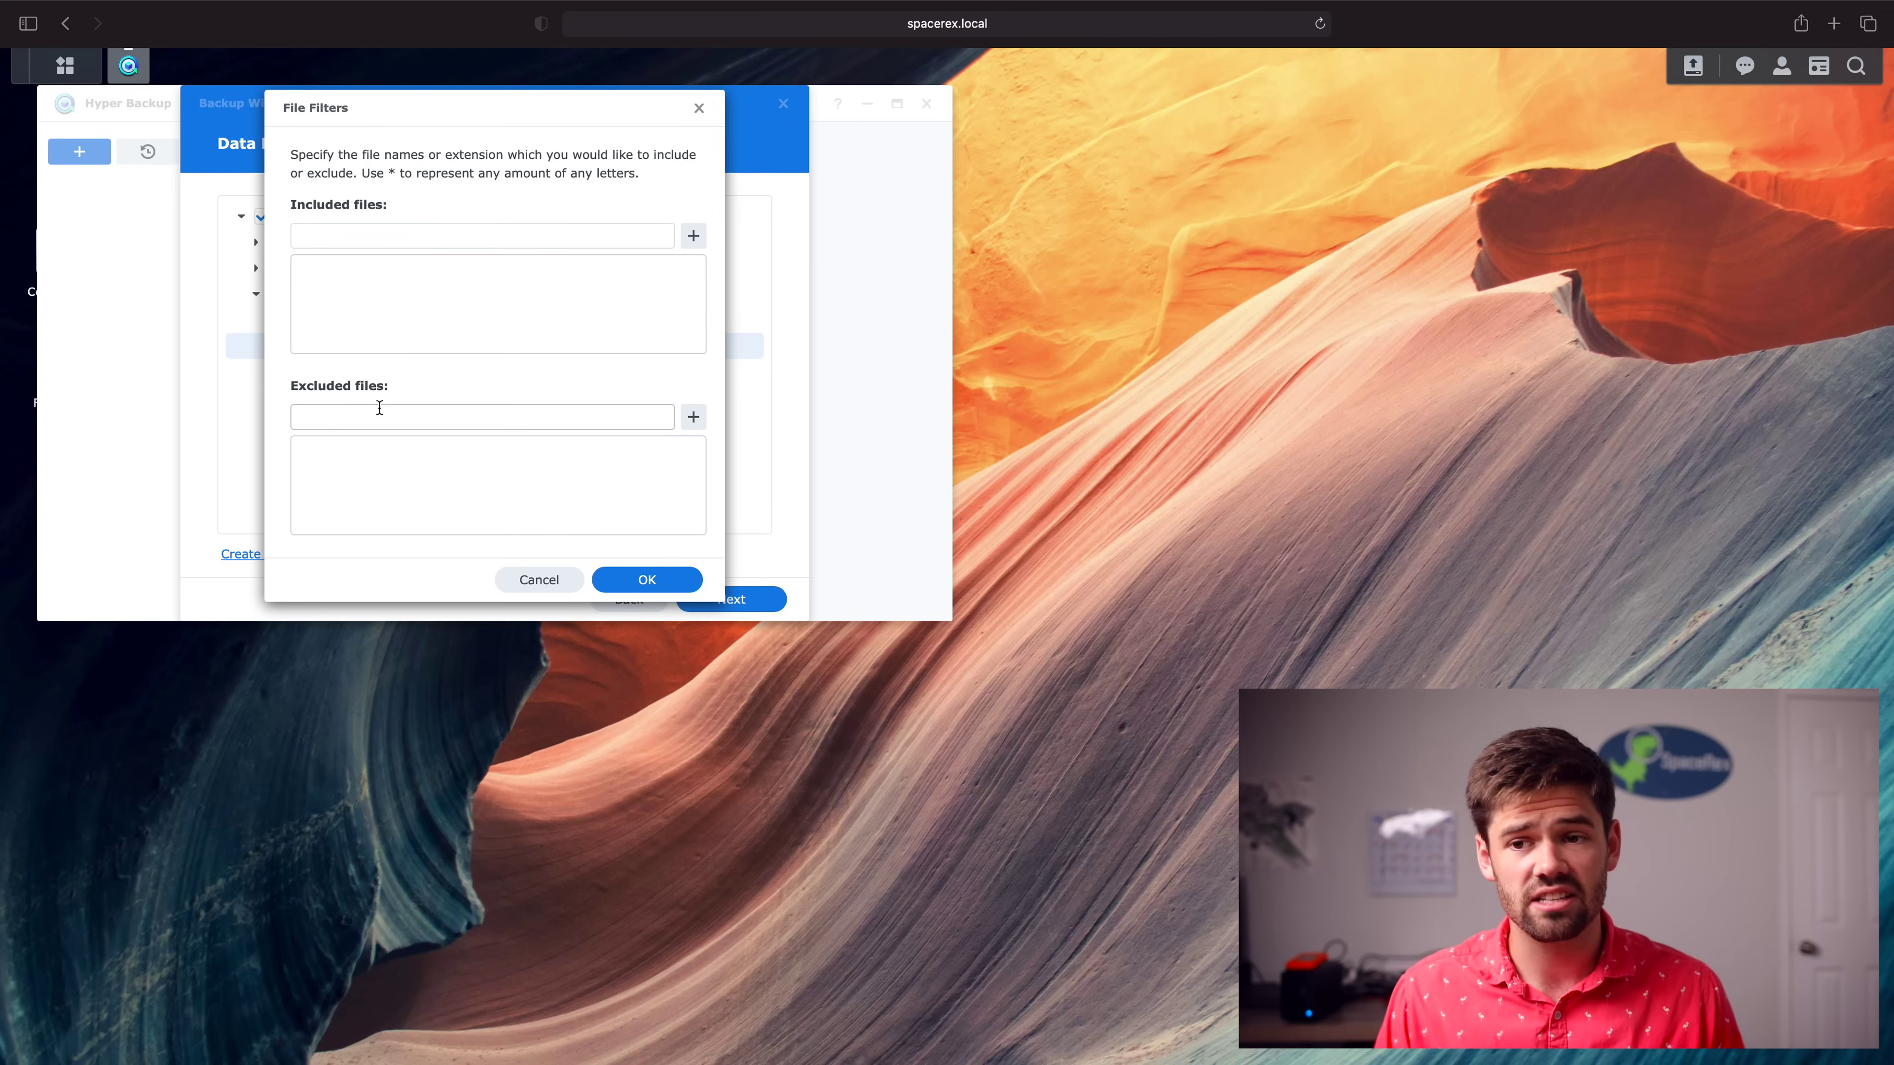
Step: Add *.PNG and *.png patterns to the excluded files list
click(537, 239)
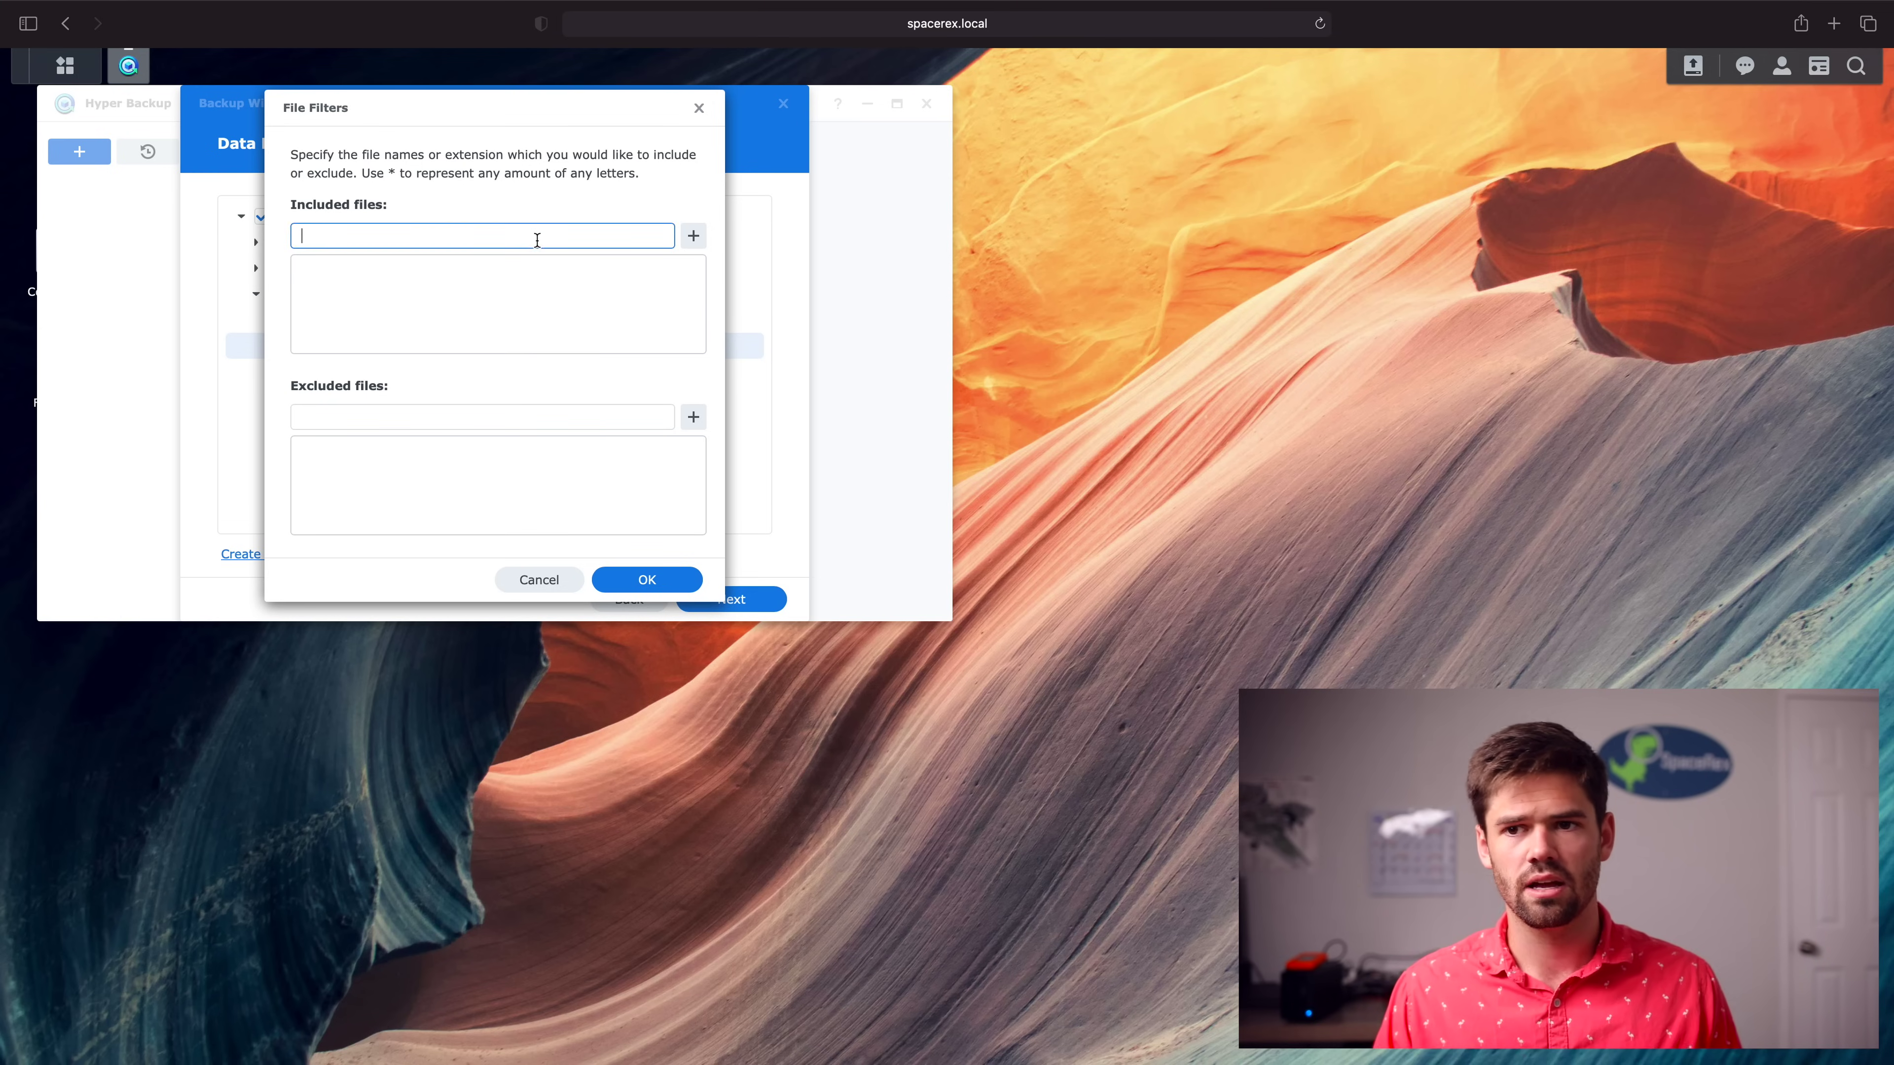
click(353, 425)
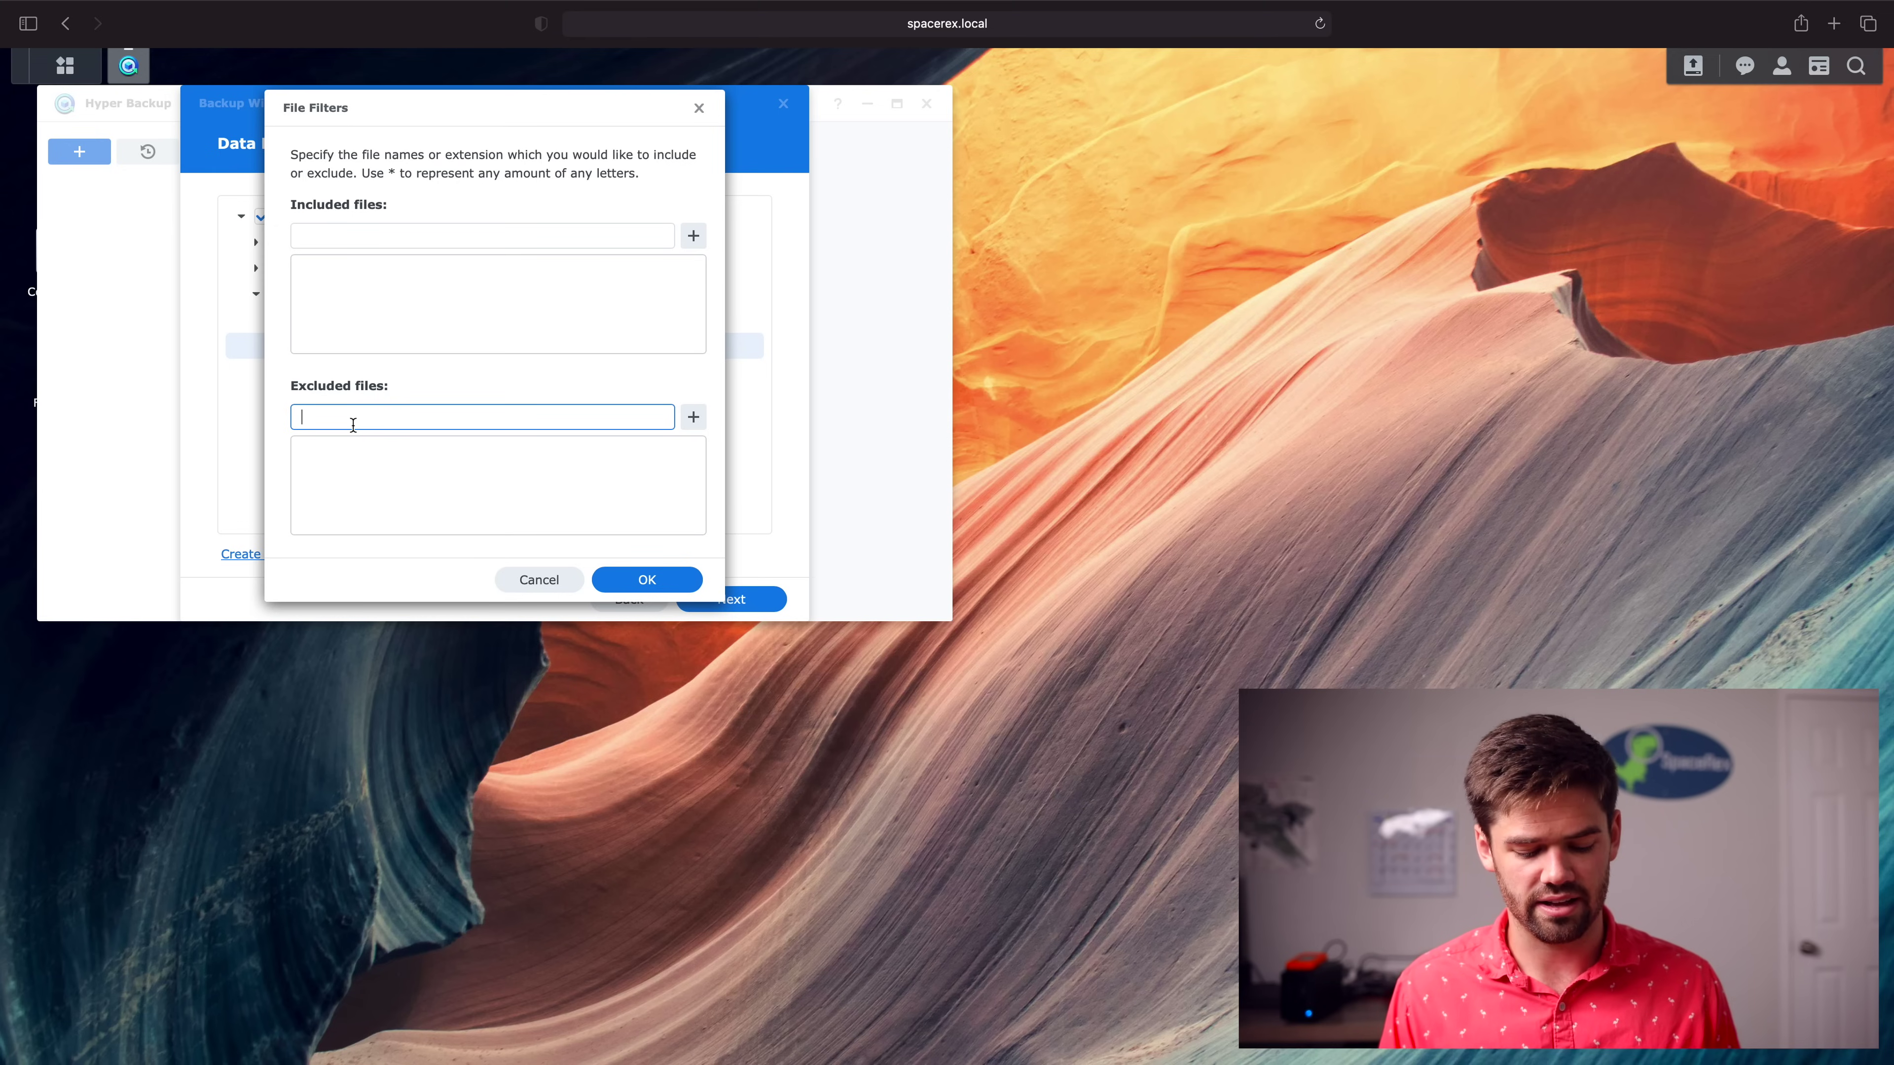
text(*.)
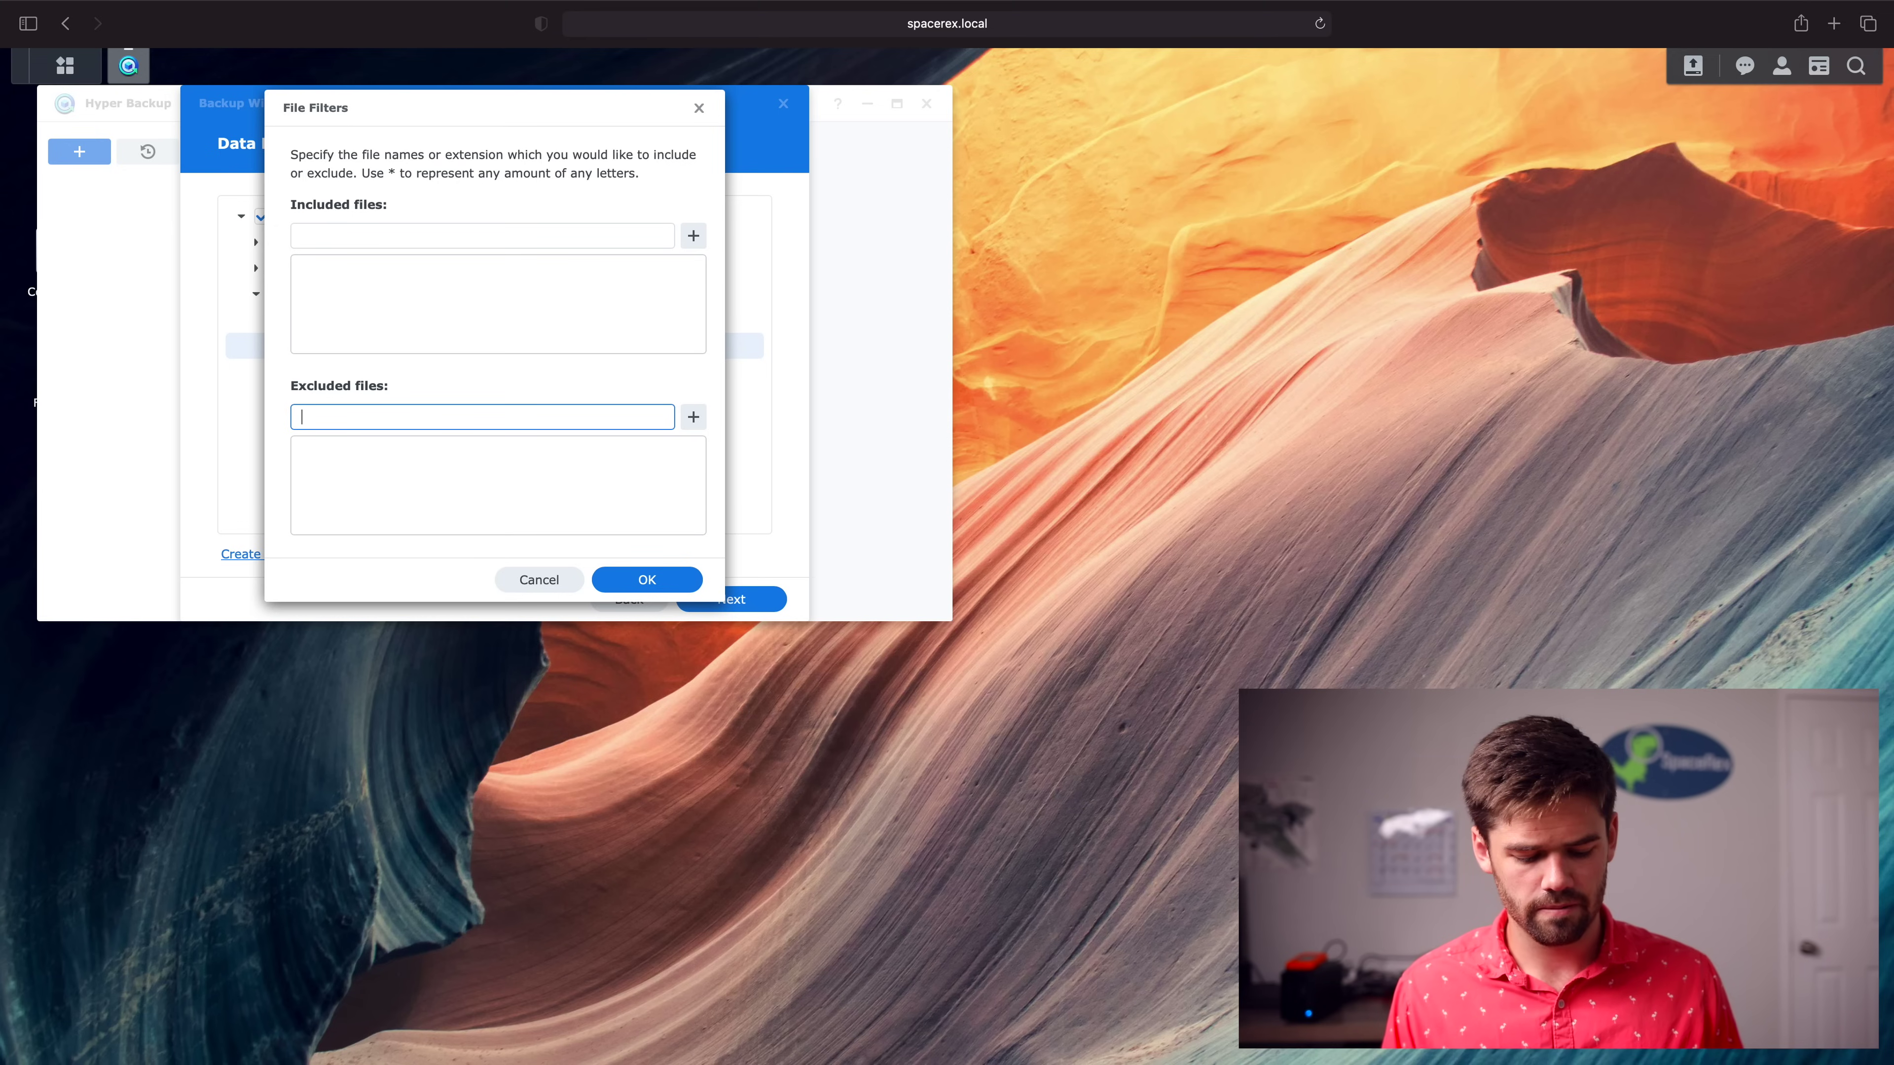
text(PNG,)
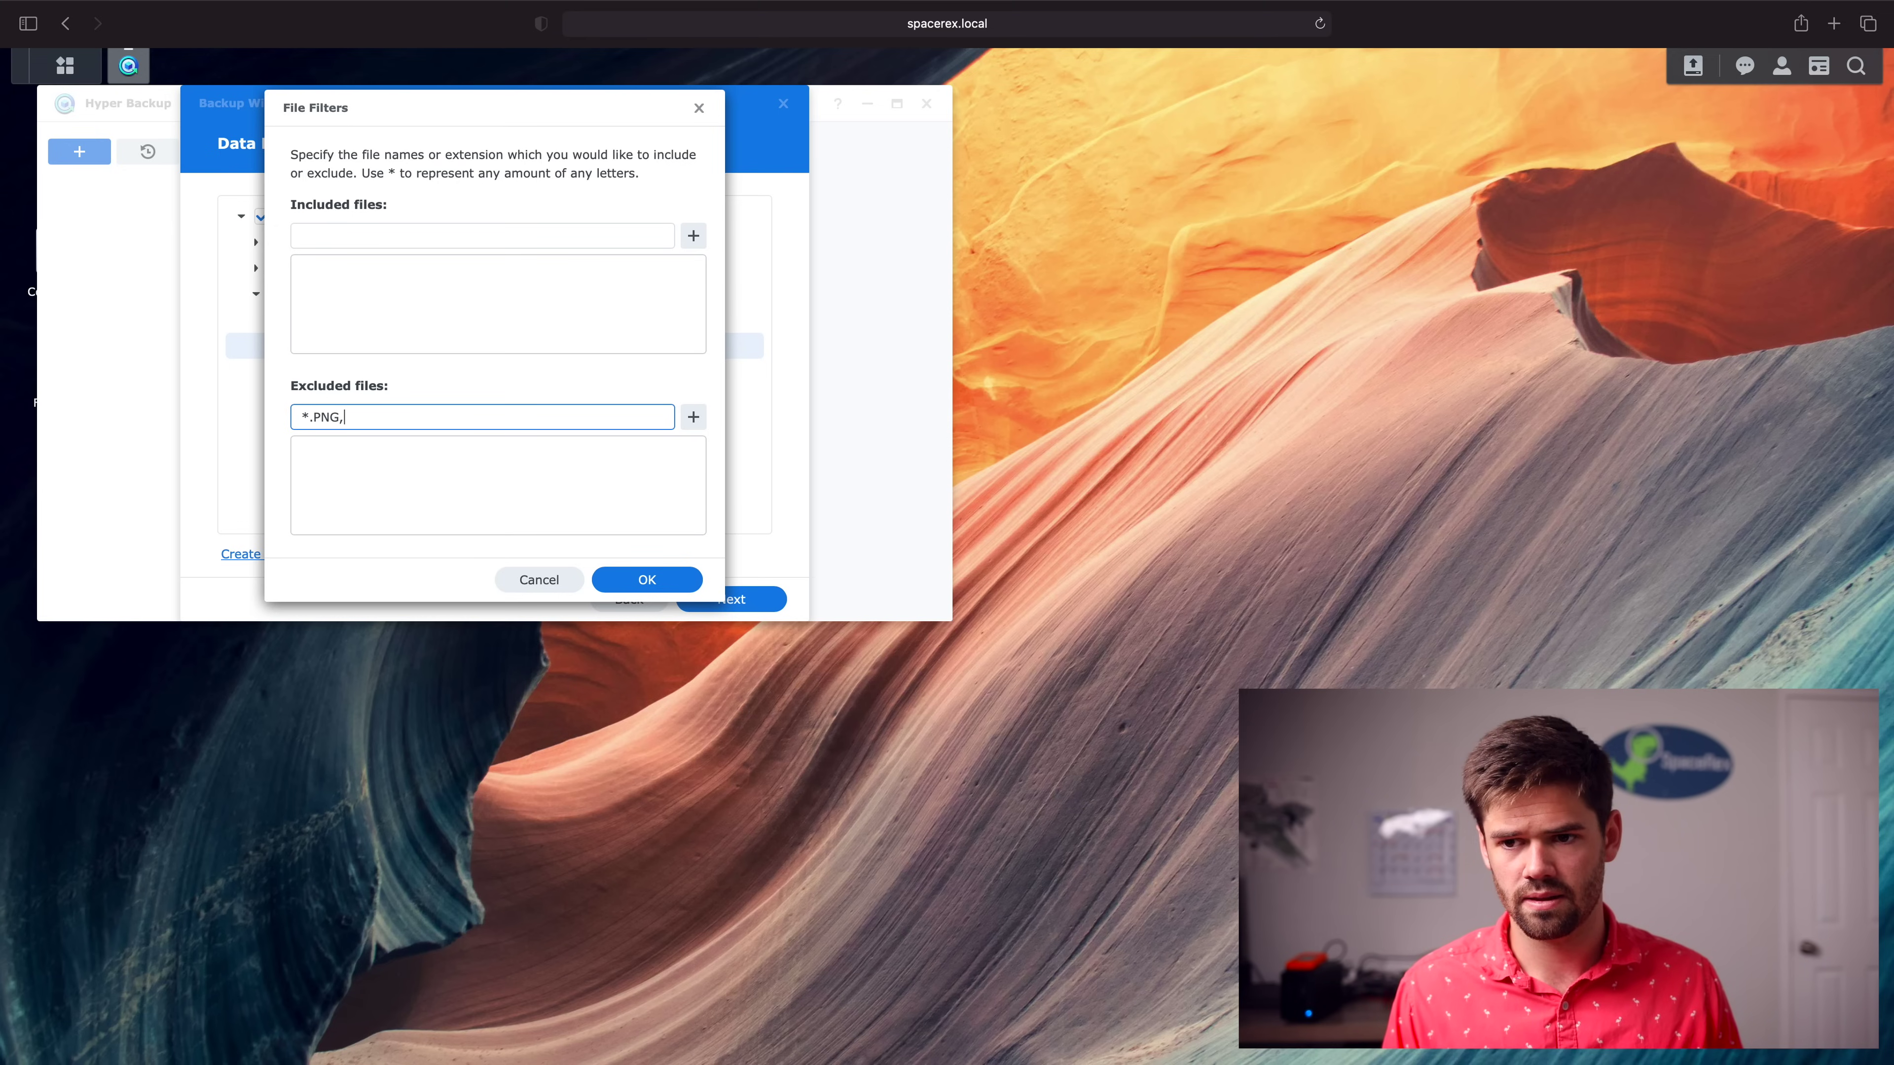
click(693, 416)
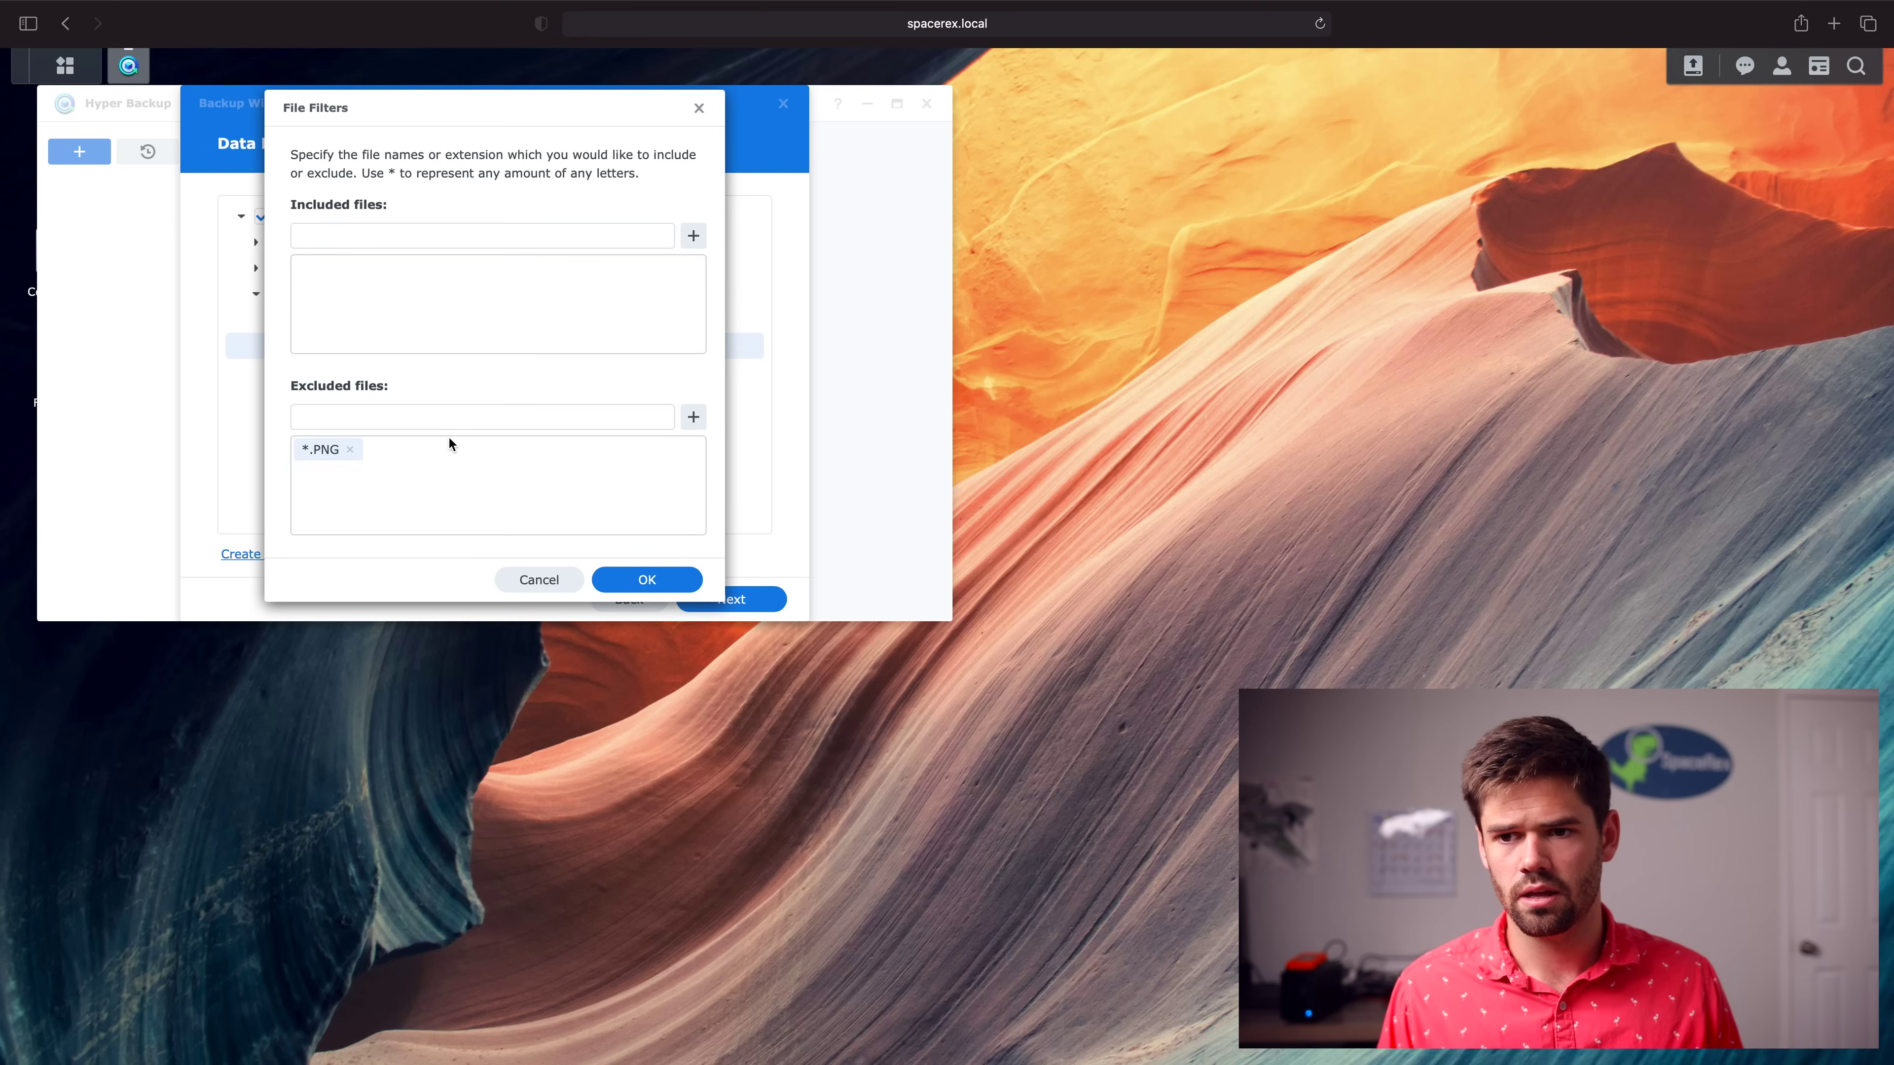
click(450, 419)
text(*.)
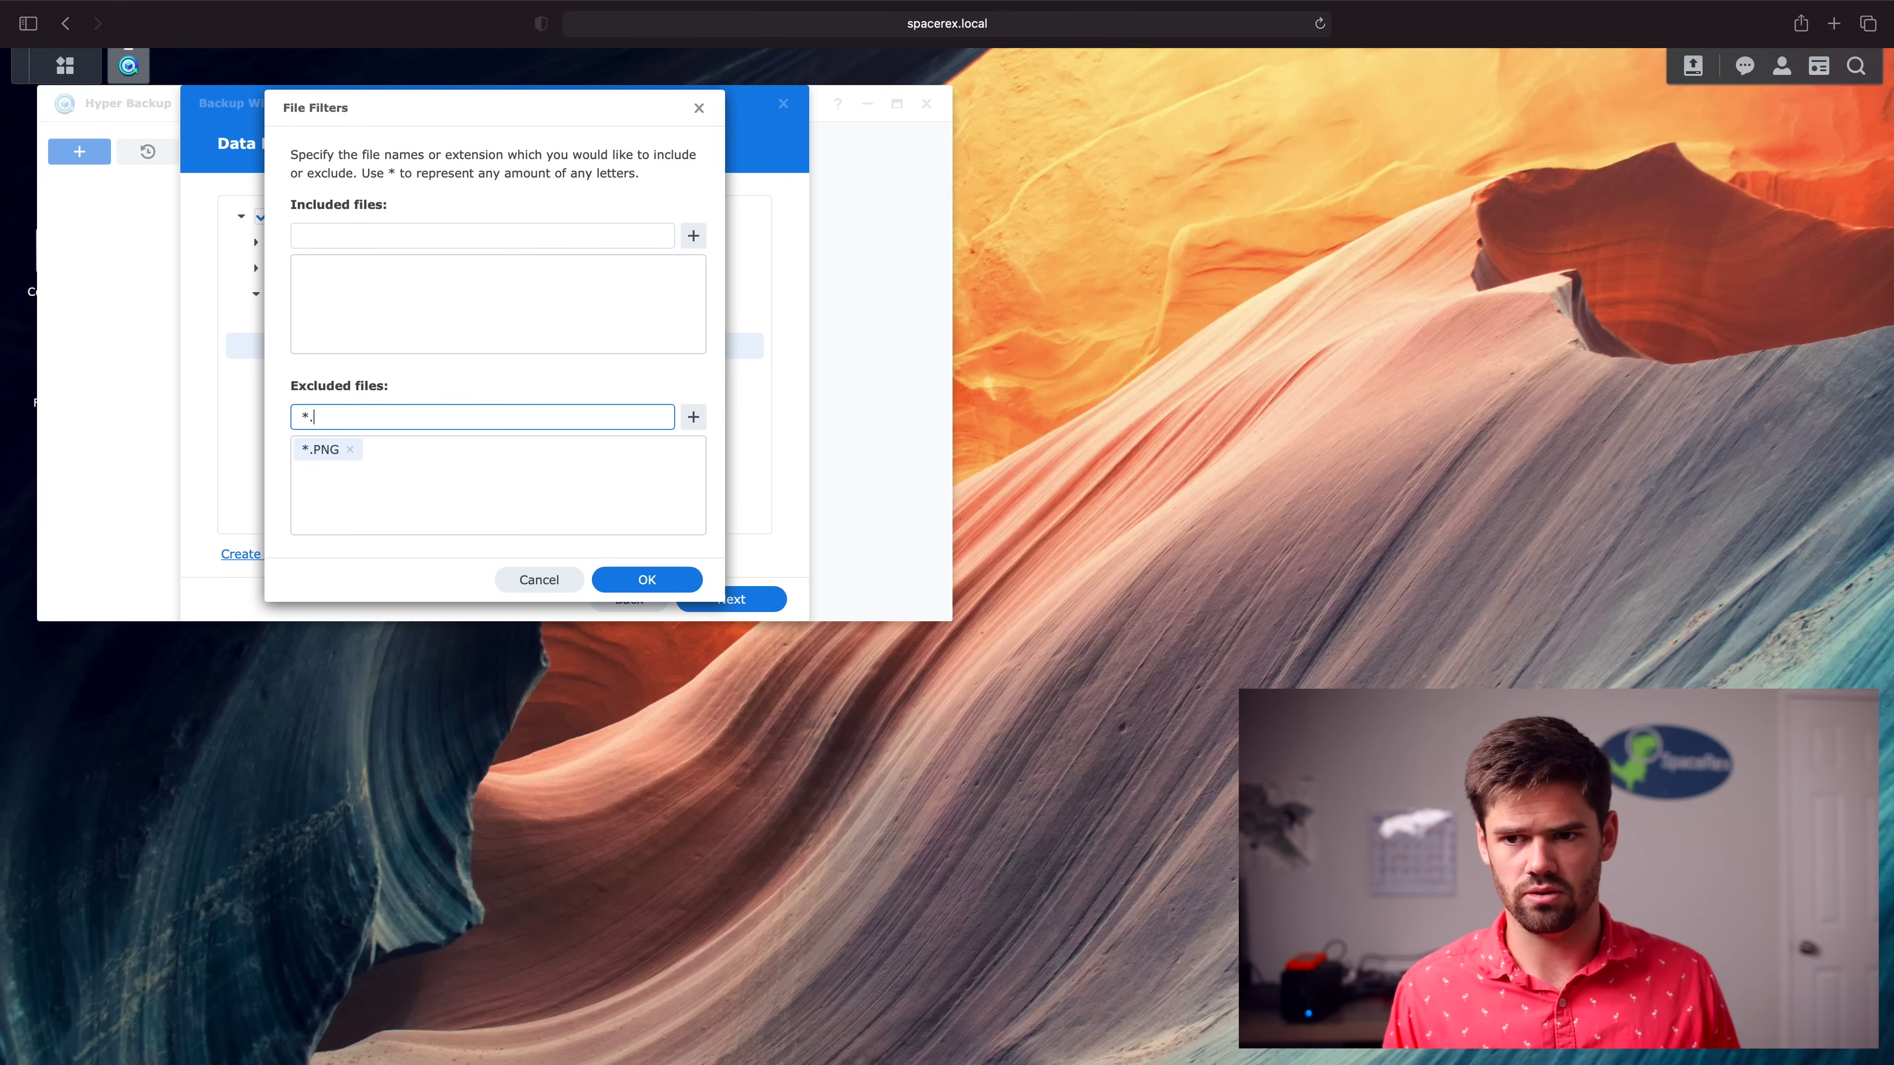
text(png)
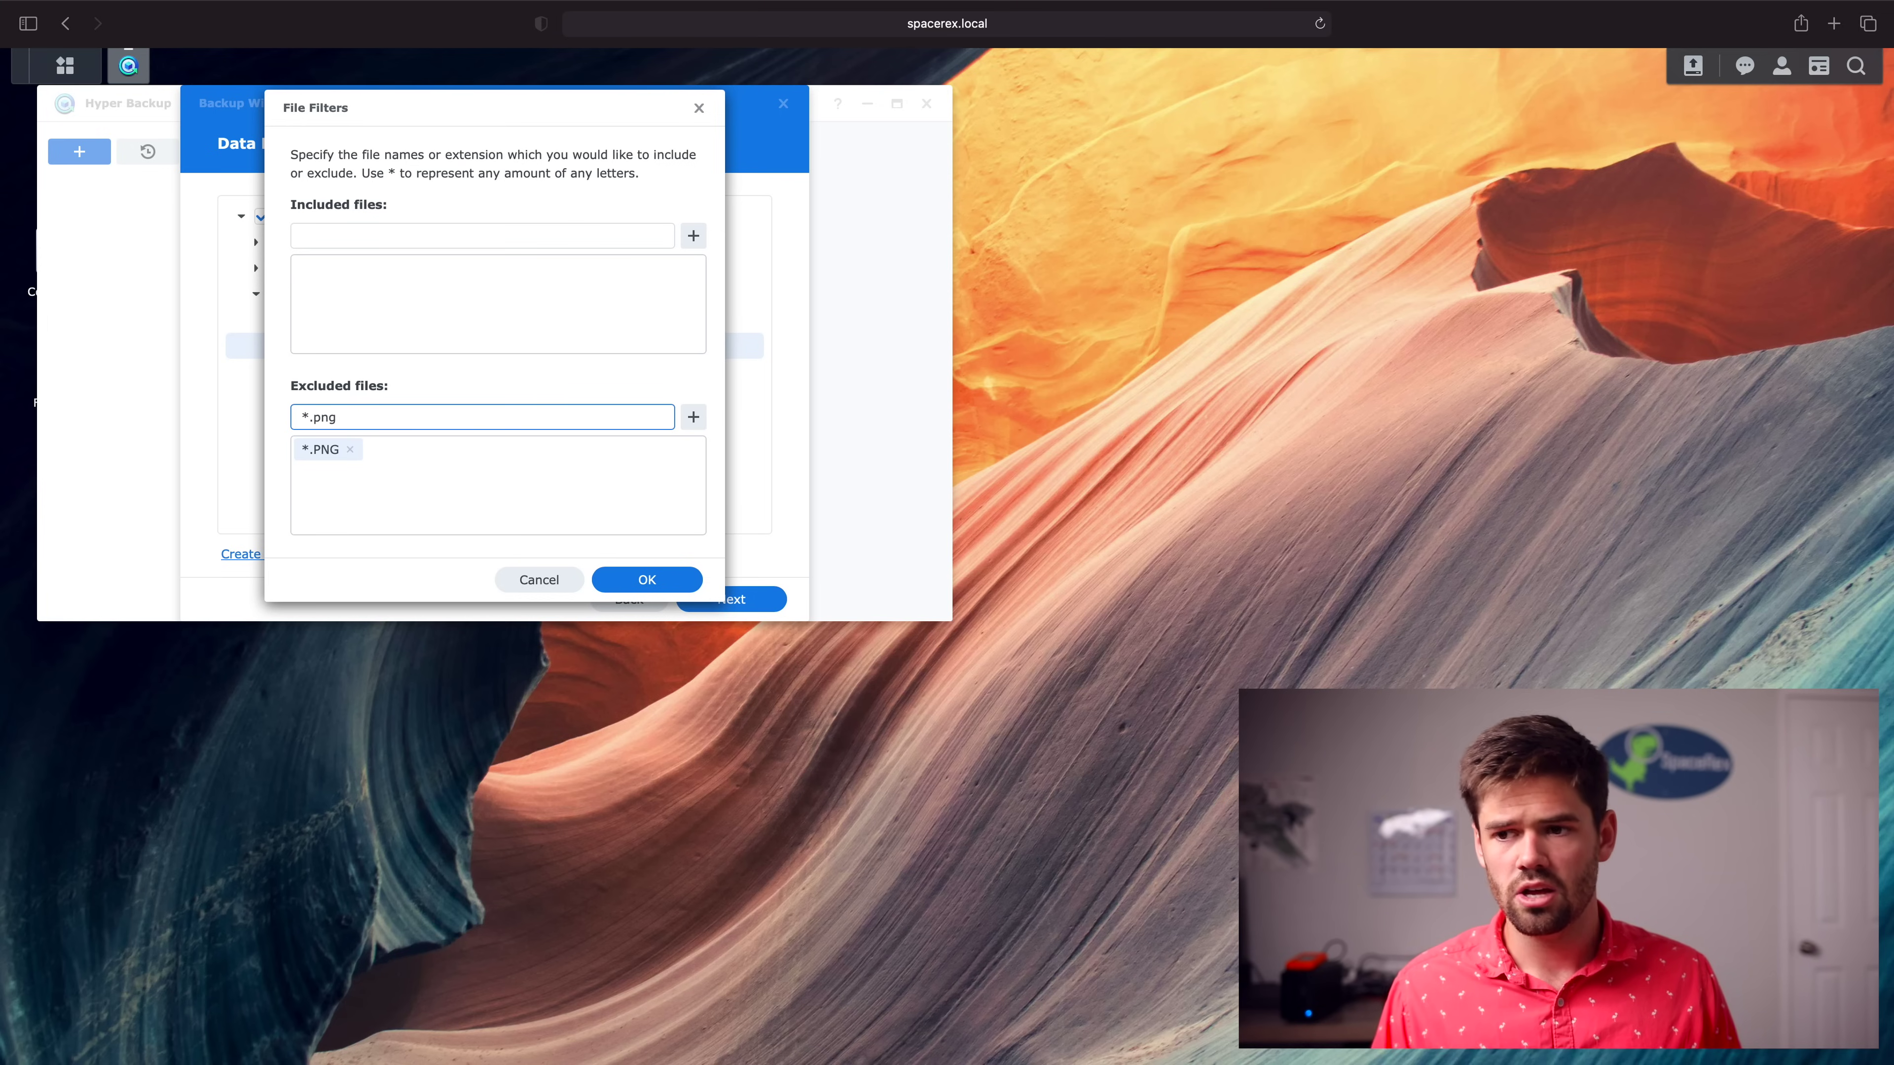
click(694, 417)
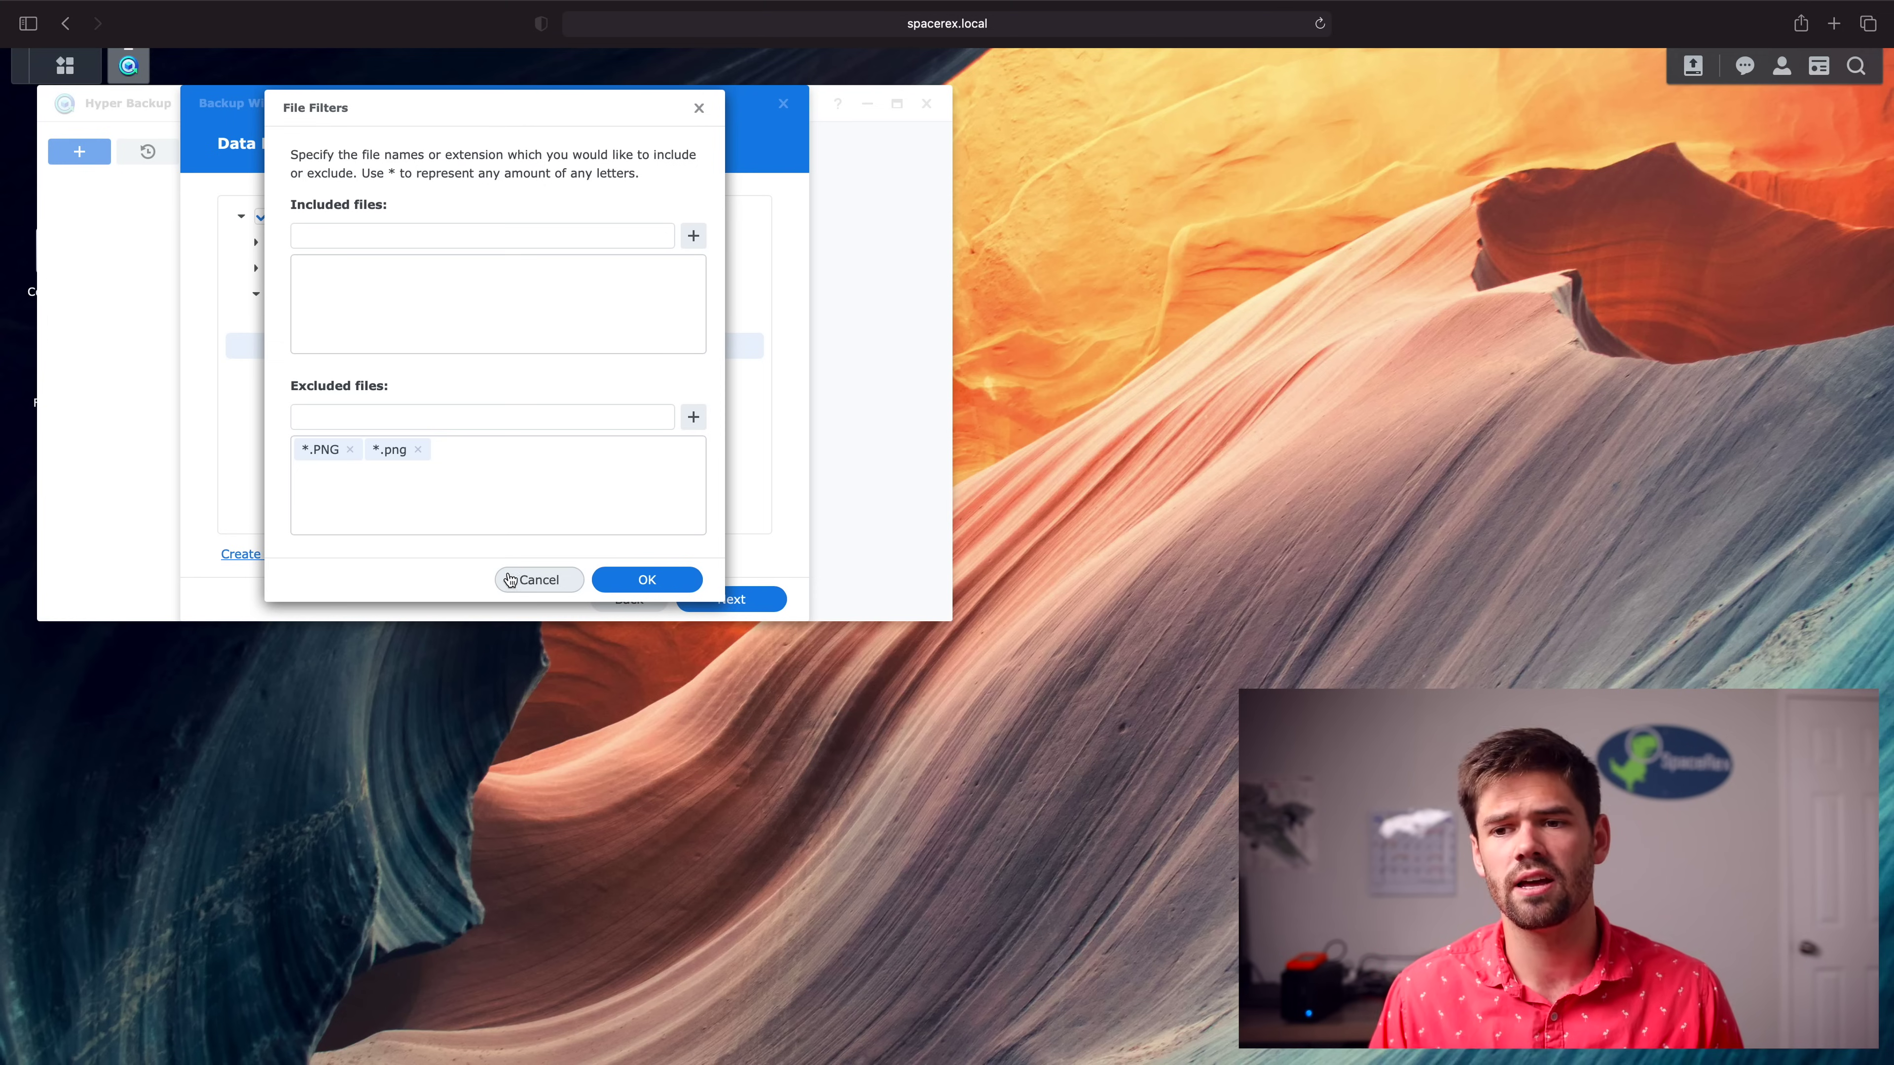
Step: Exclude .mov, .MOV and .RAW files too, save the filters, and continue to application backup
click(428, 418)
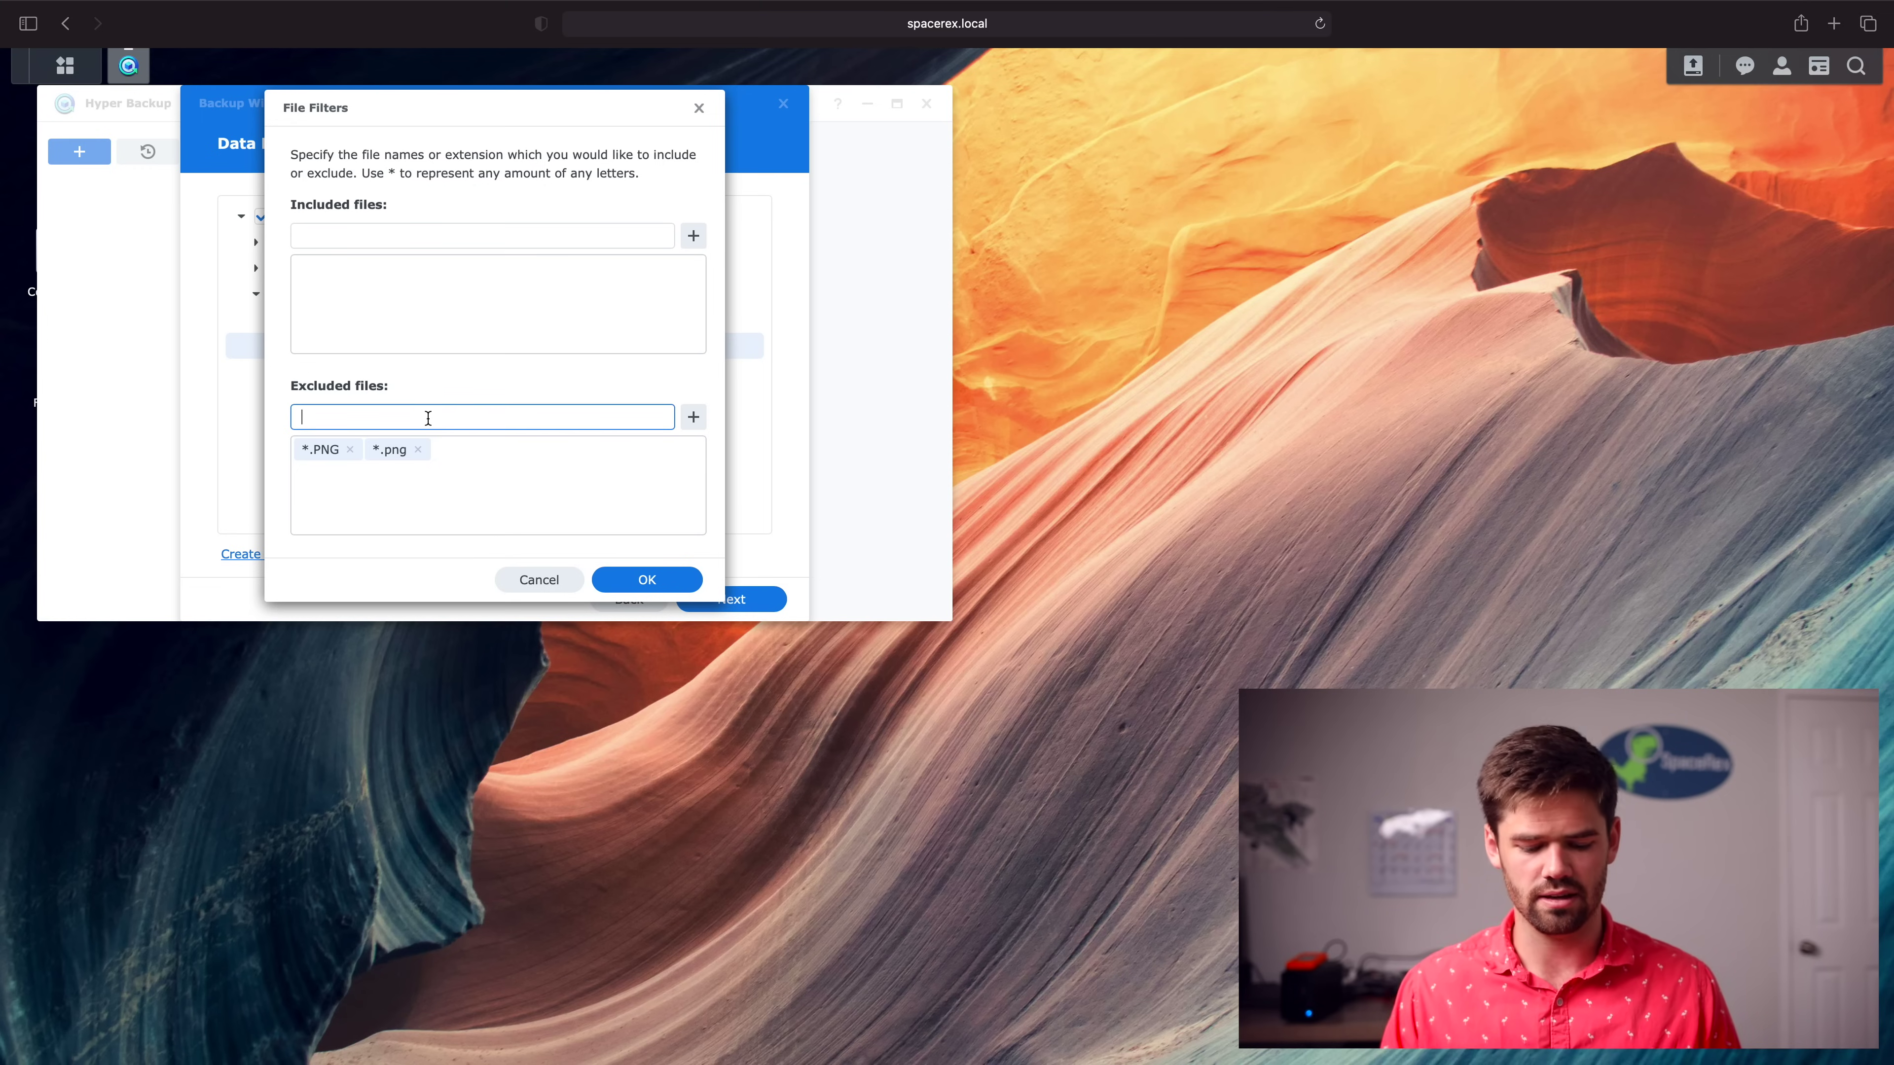
text(.mov)
key(Return)
text(.MOV,)
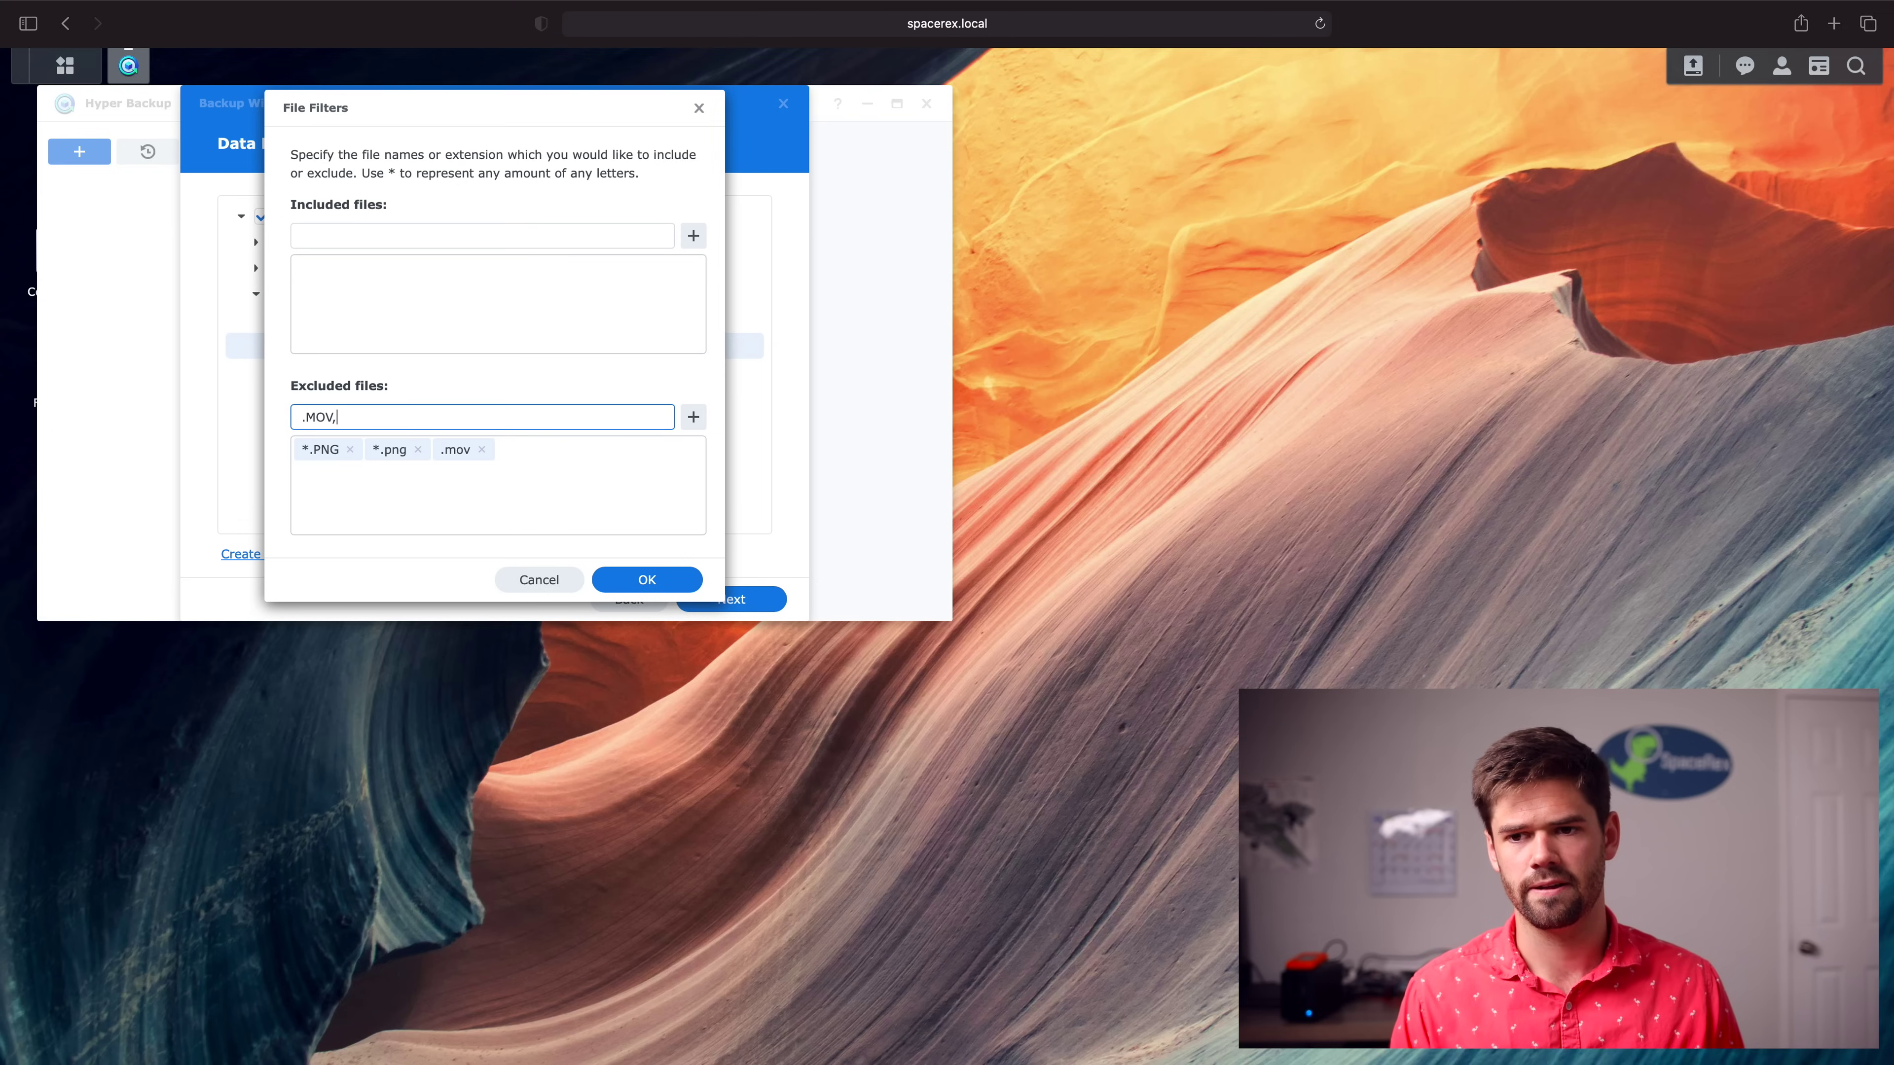
key(Return)
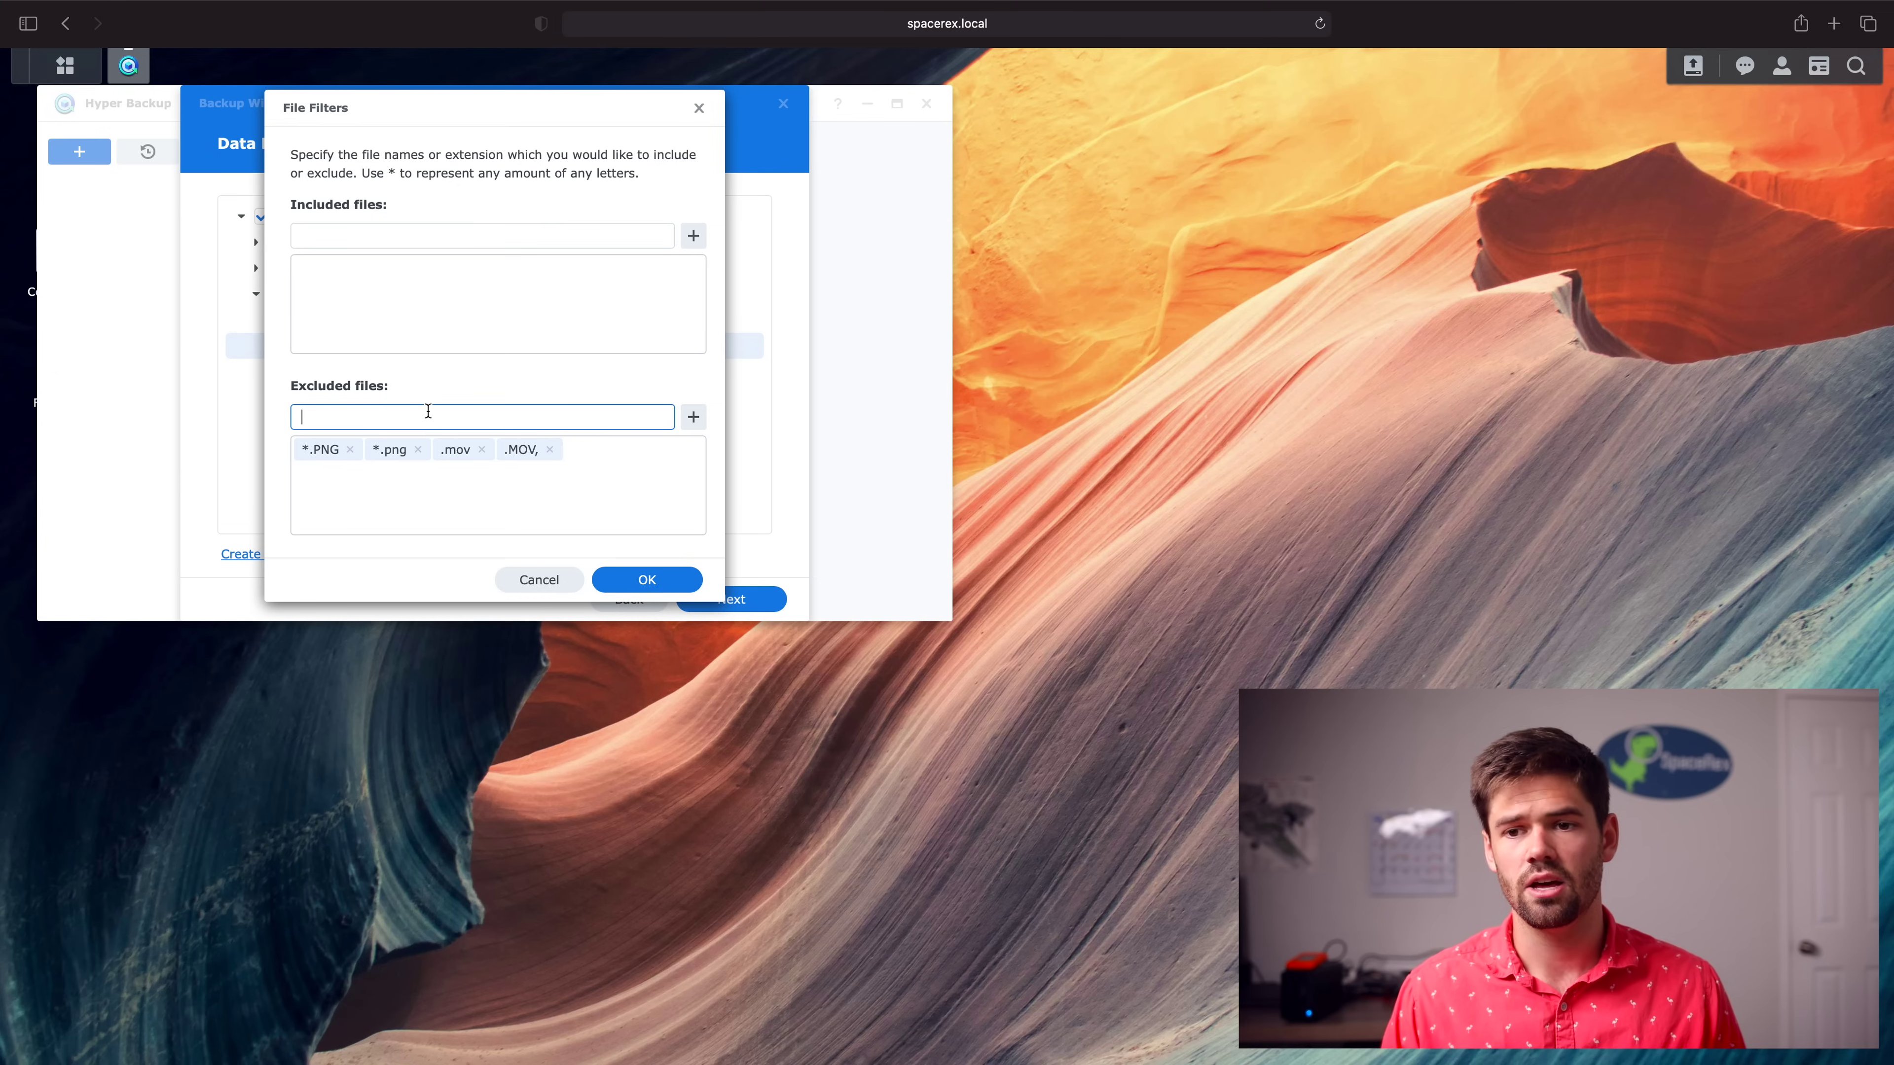
text(.RAW)
key(Return)
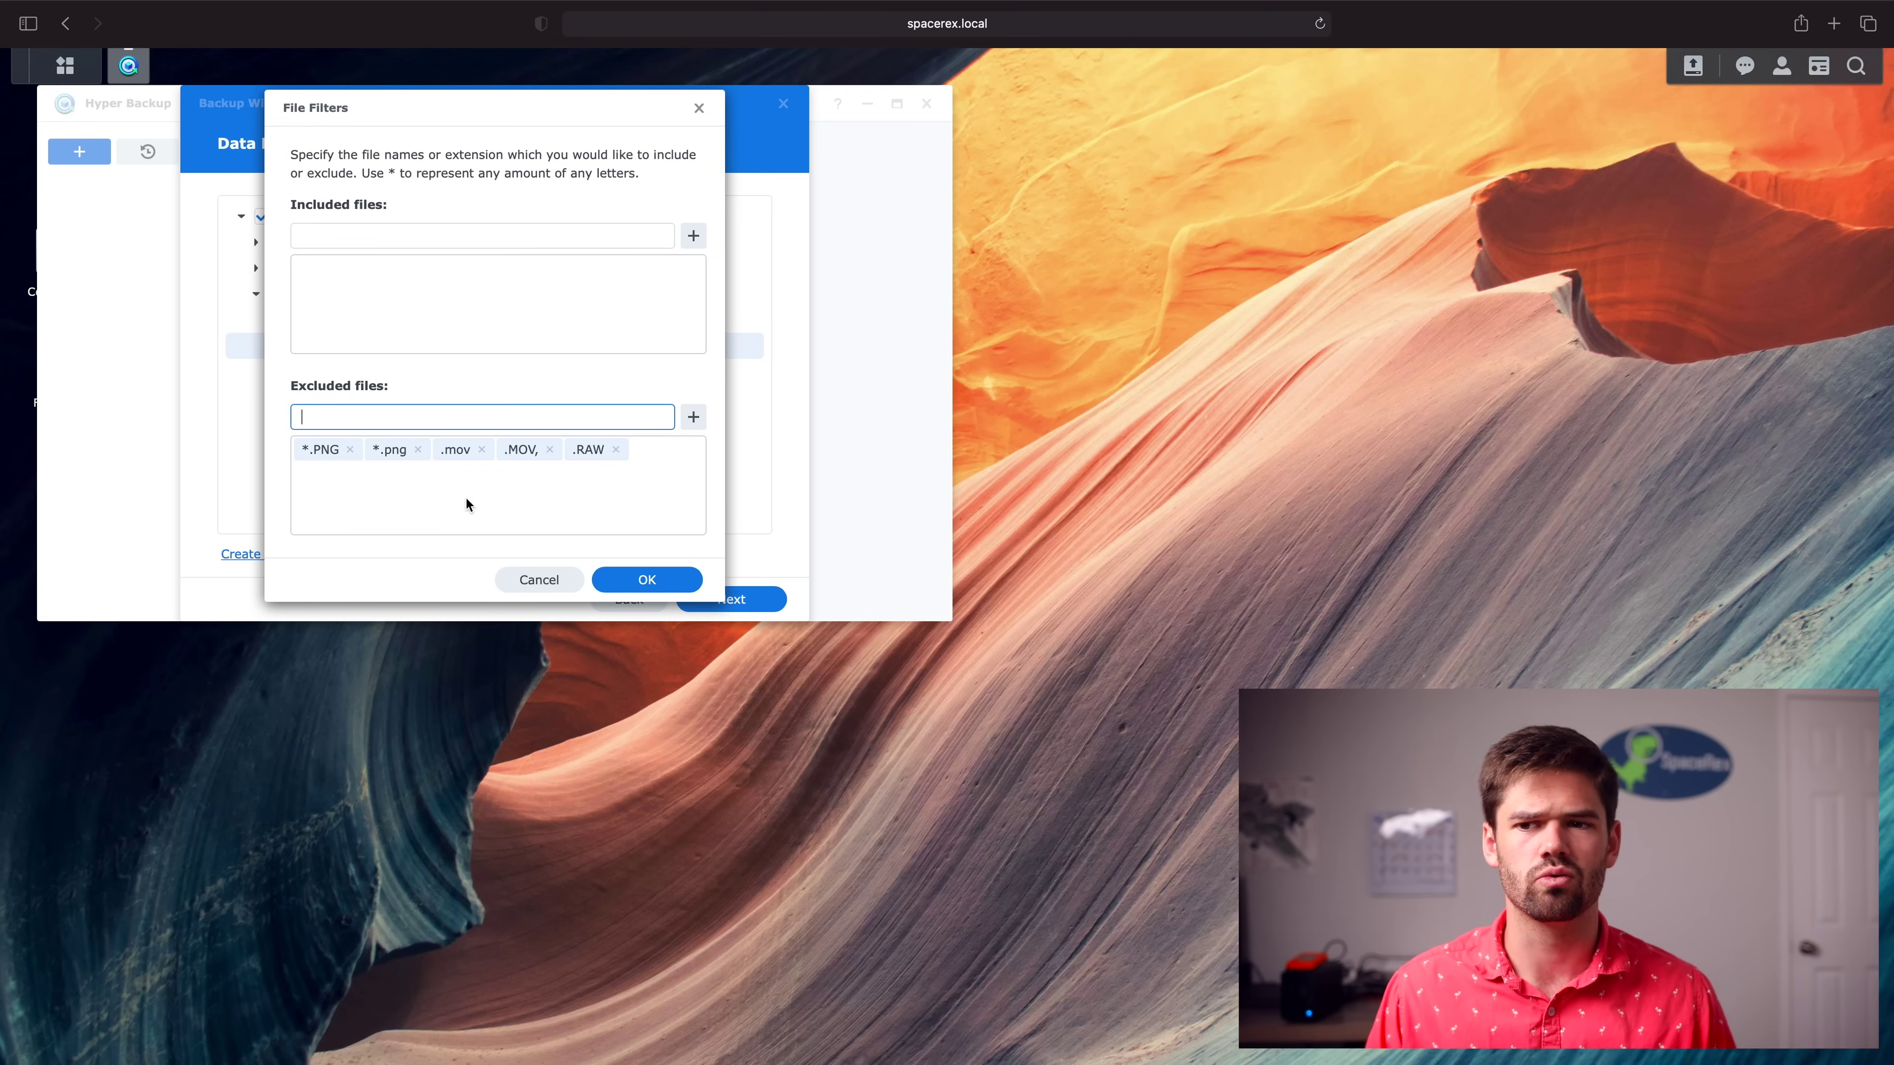
click(564, 581)
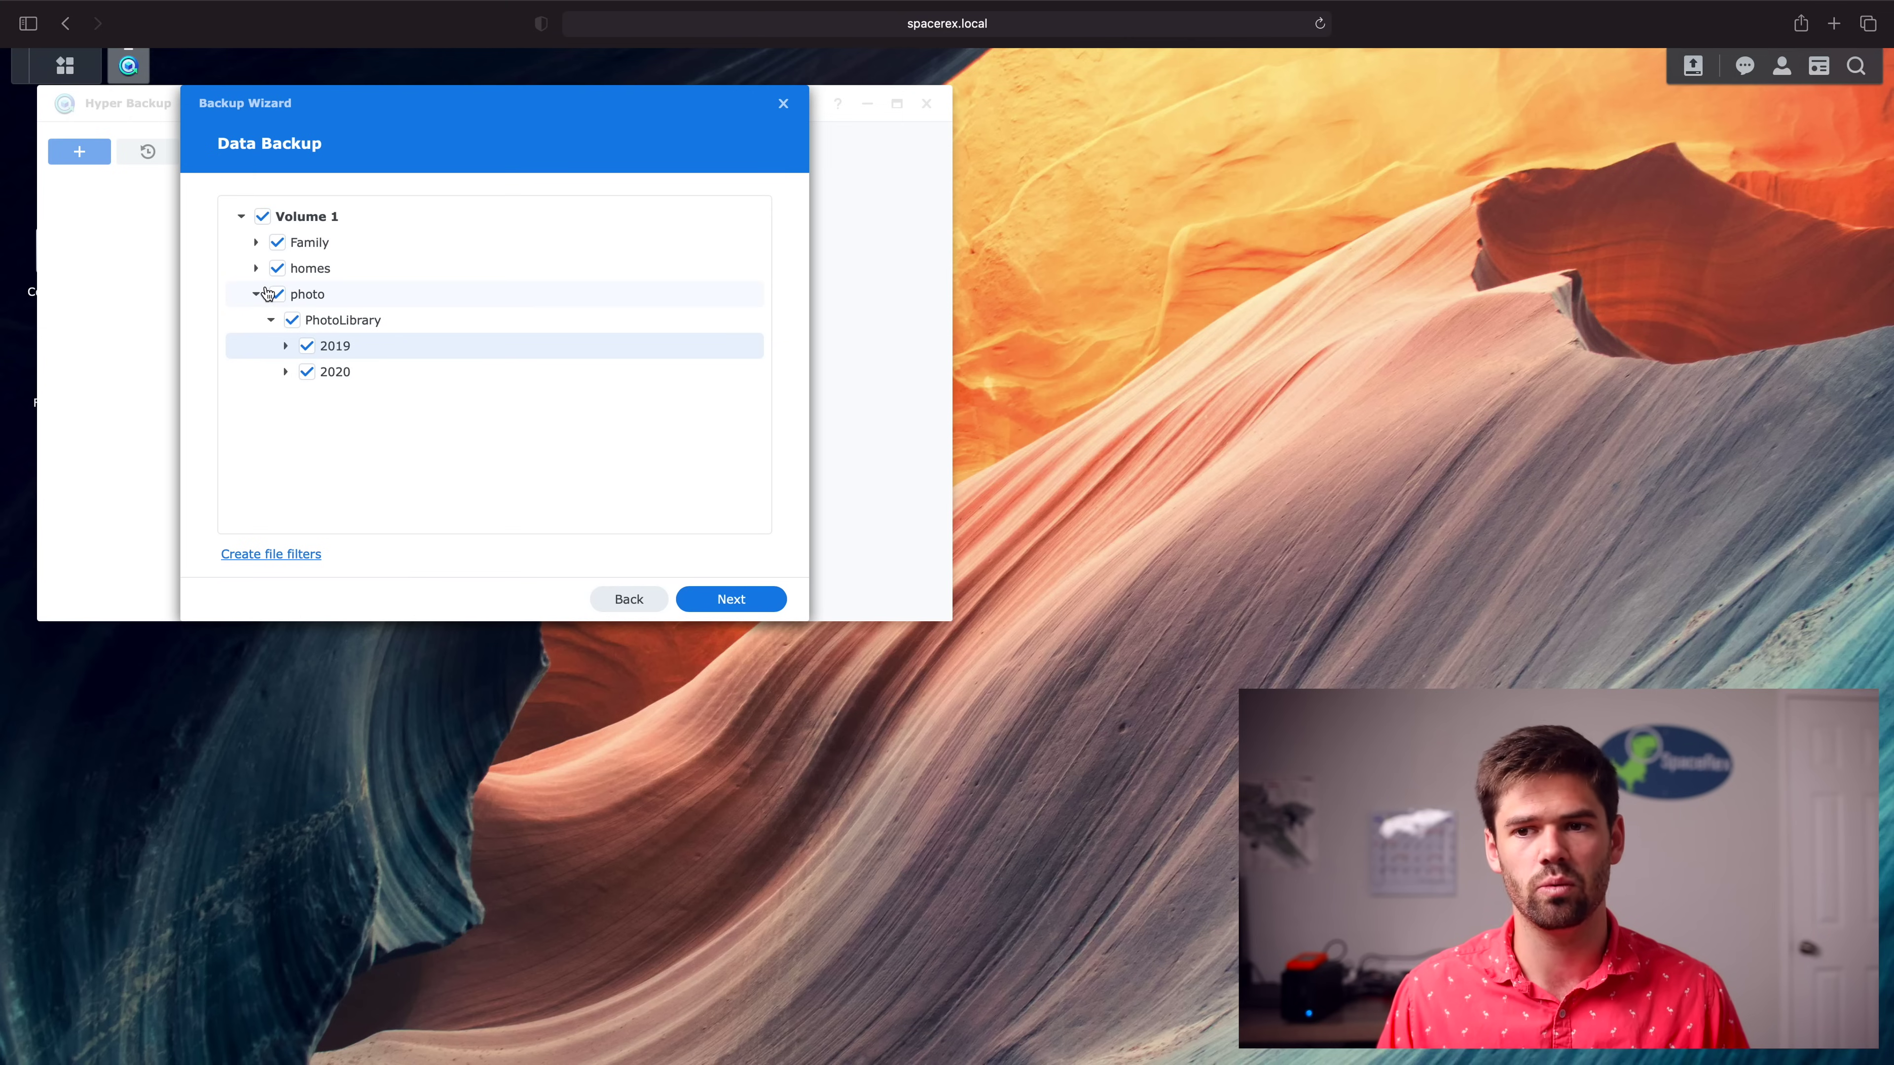
click(708, 602)
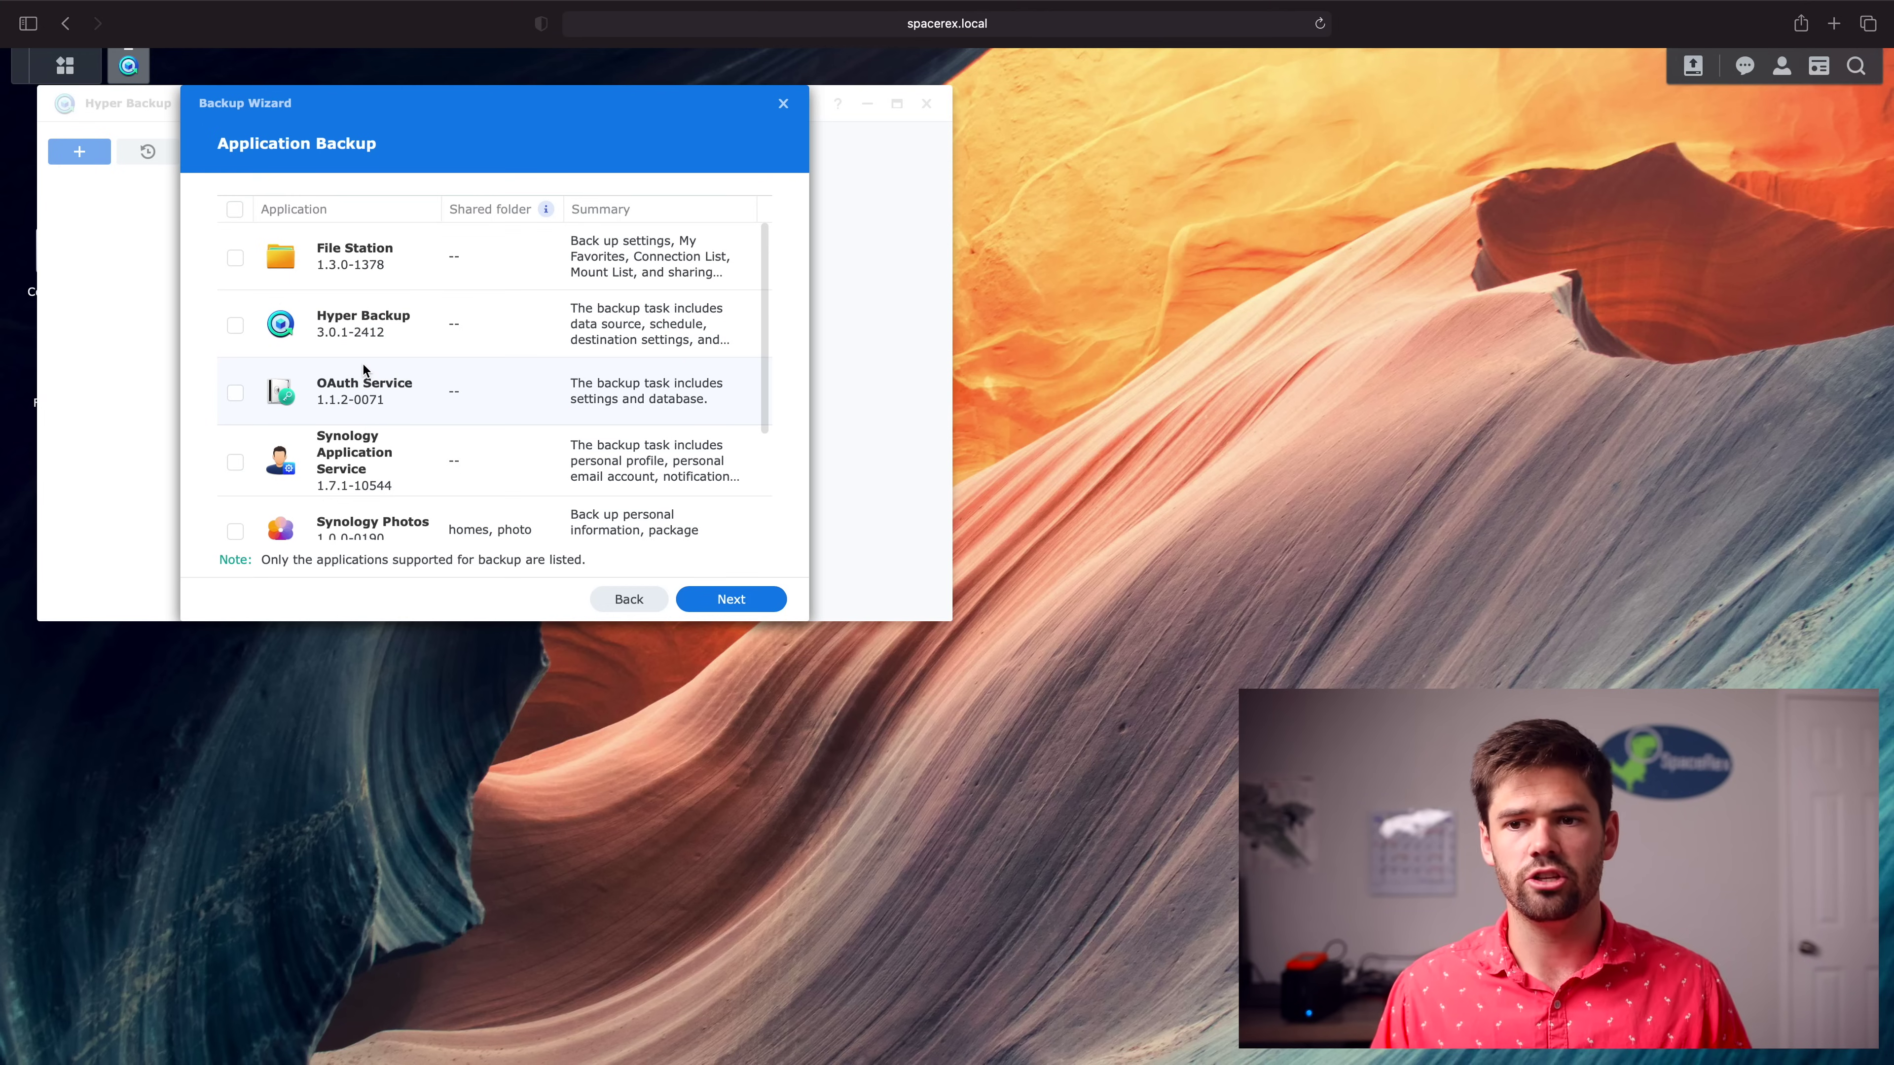
Step: Tick the select-all box so every application, File Station through Universal Search, is backed up
scroll(363, 369, down, 3)
scroll(363, 368, up, 3)
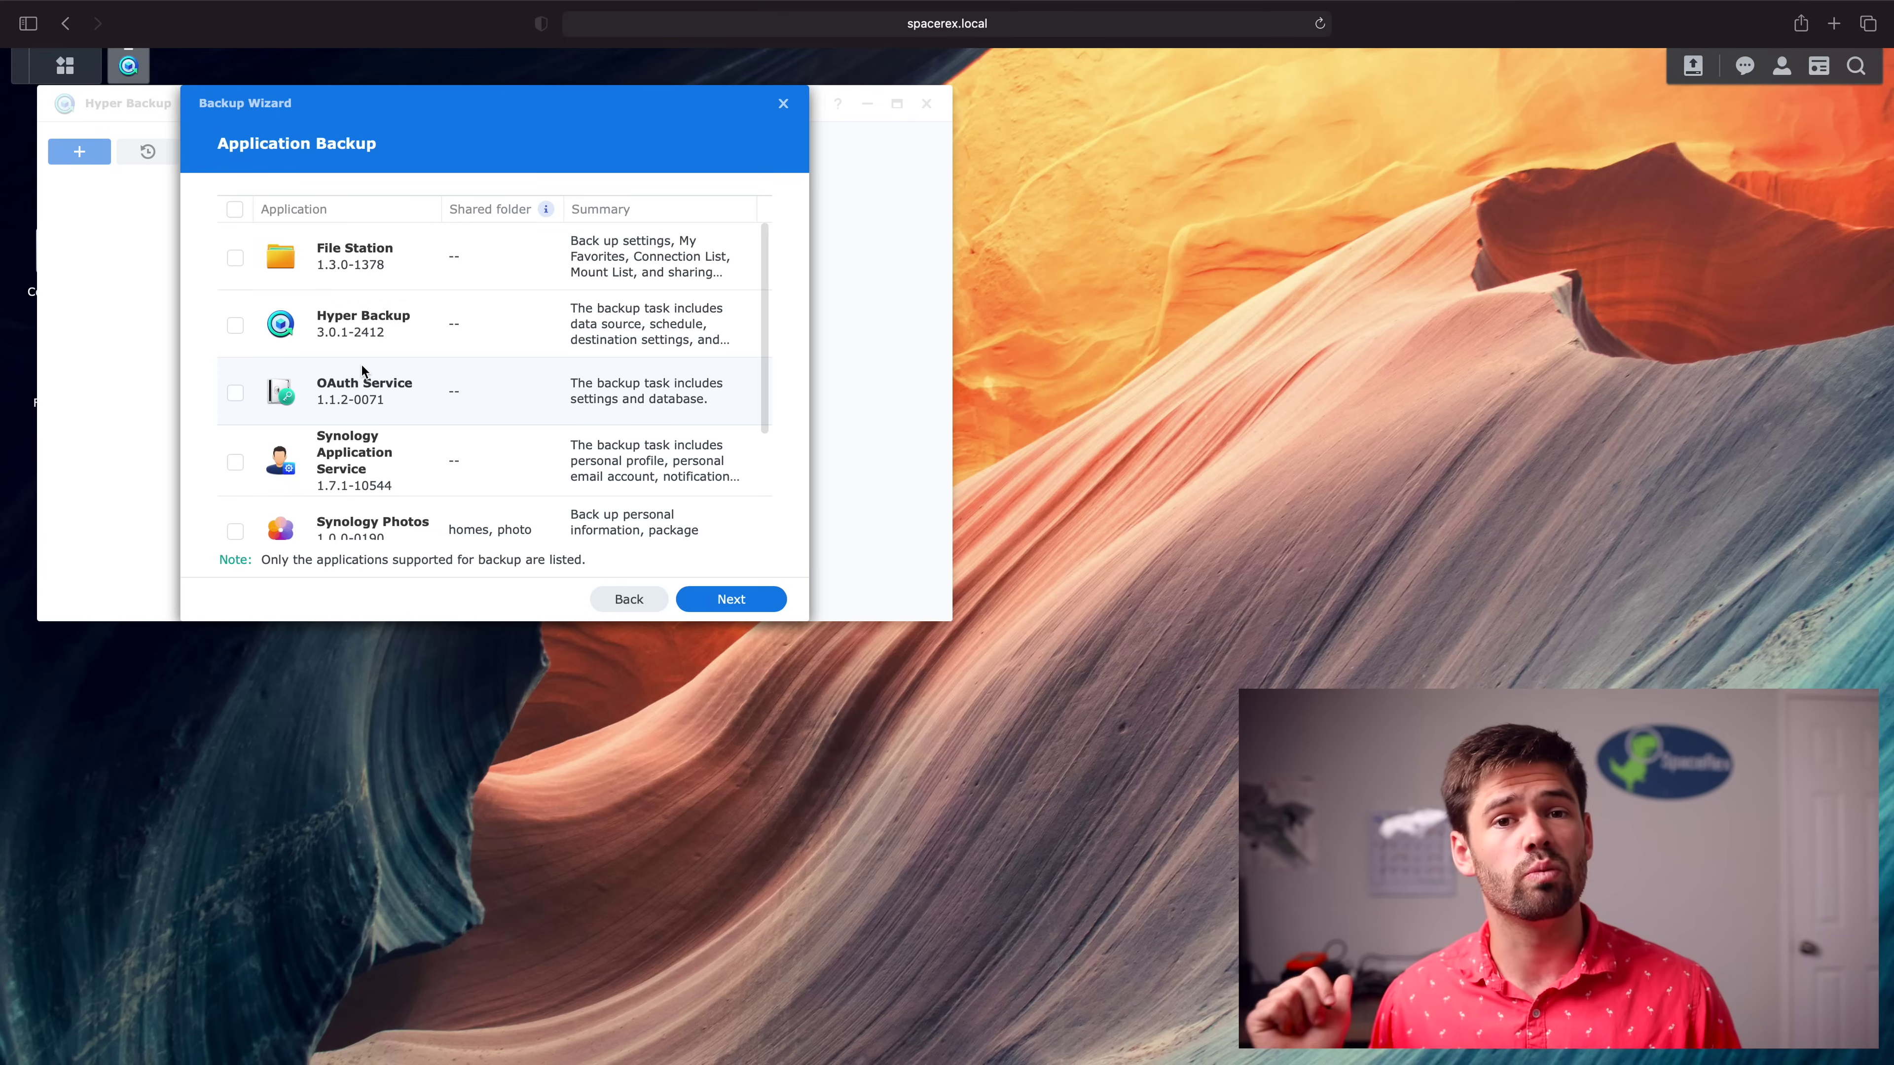
click(230, 210)
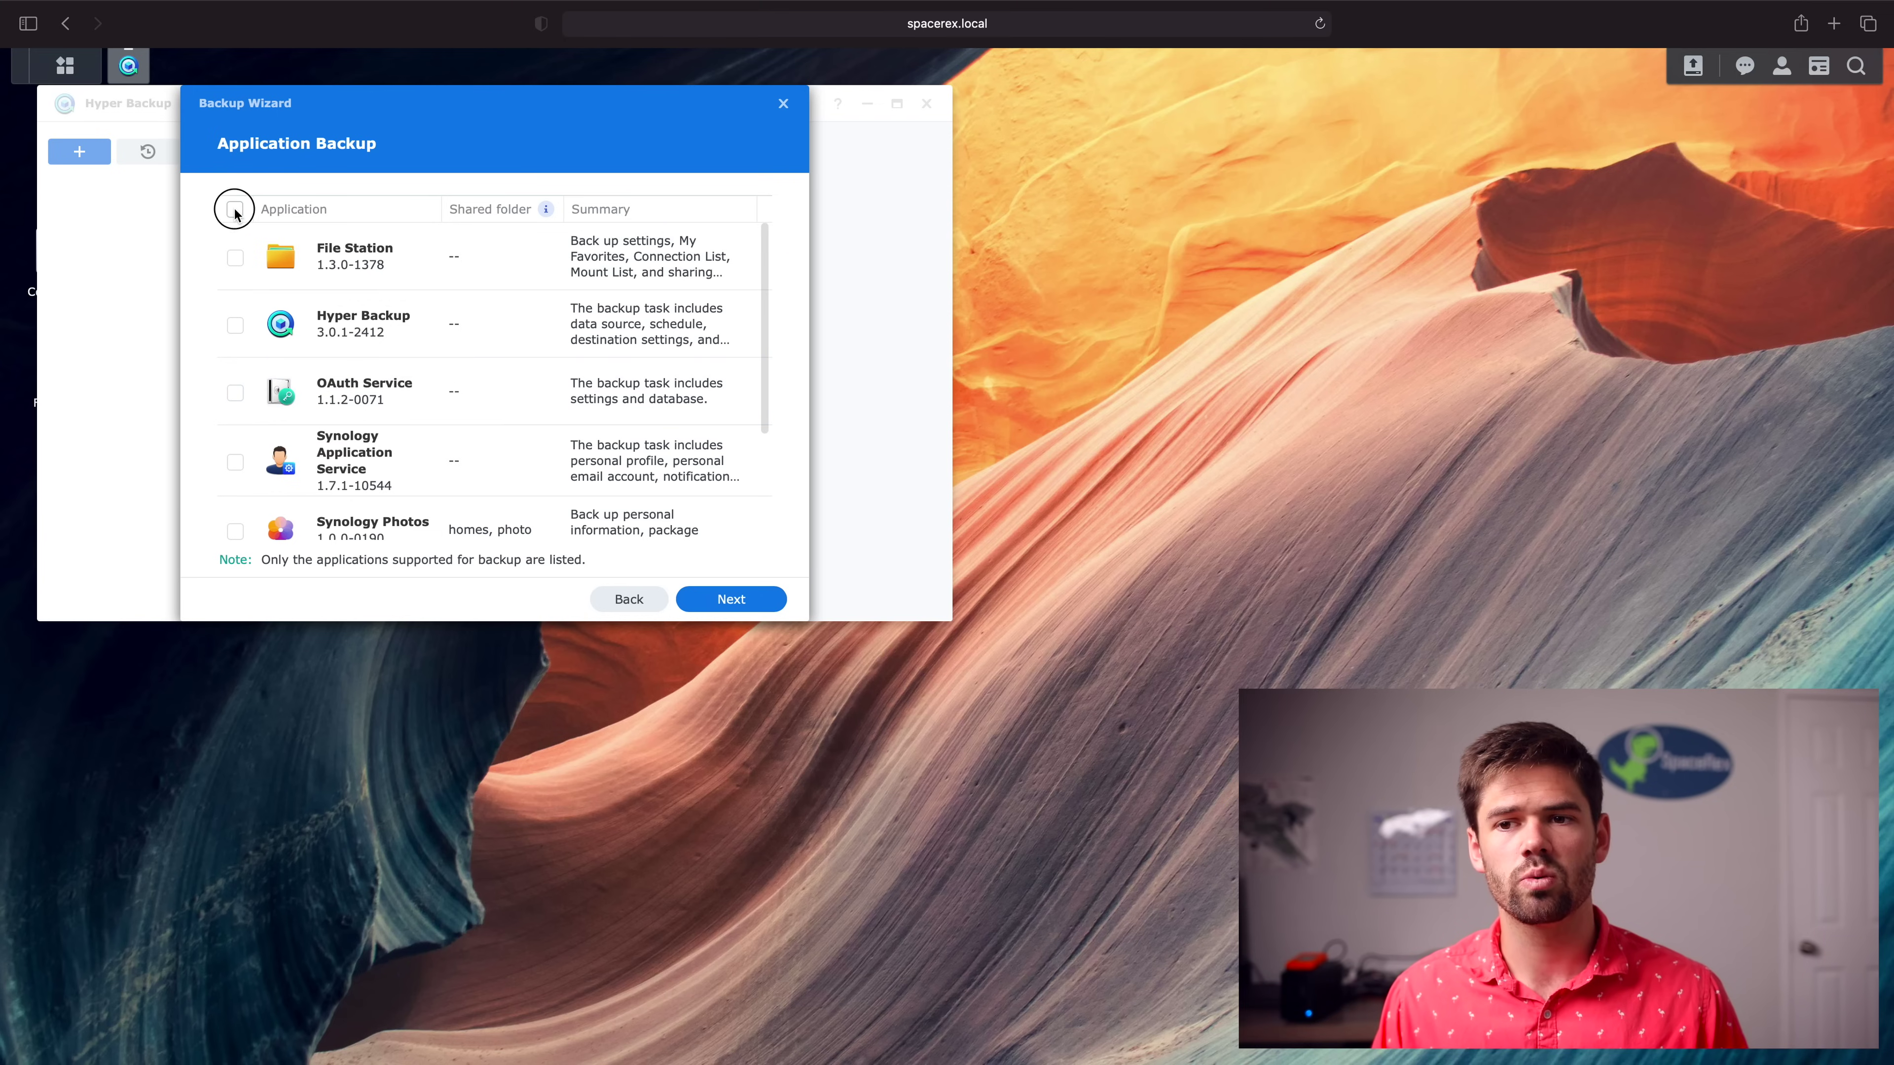
scroll(354, 471, down, 3)
scroll(352, 476, up, 3)
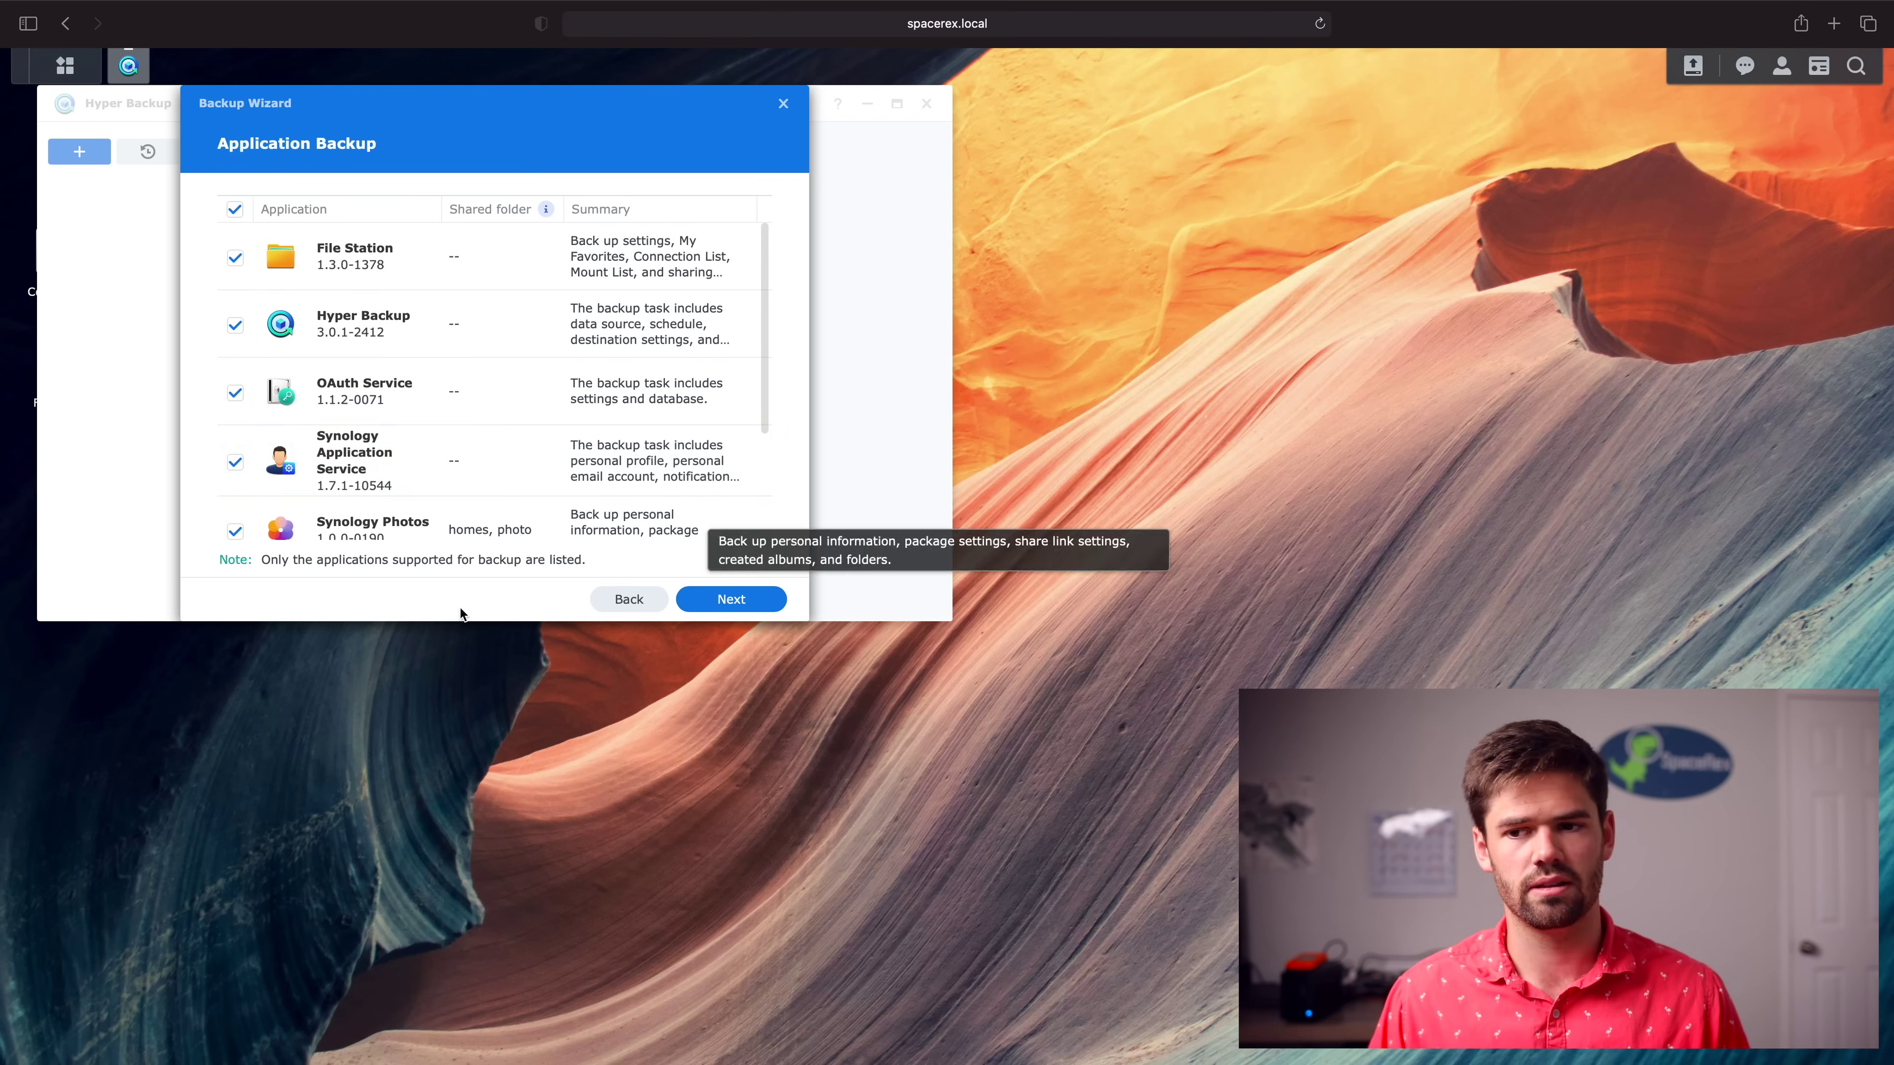
scroll(444, 444, down, 1)
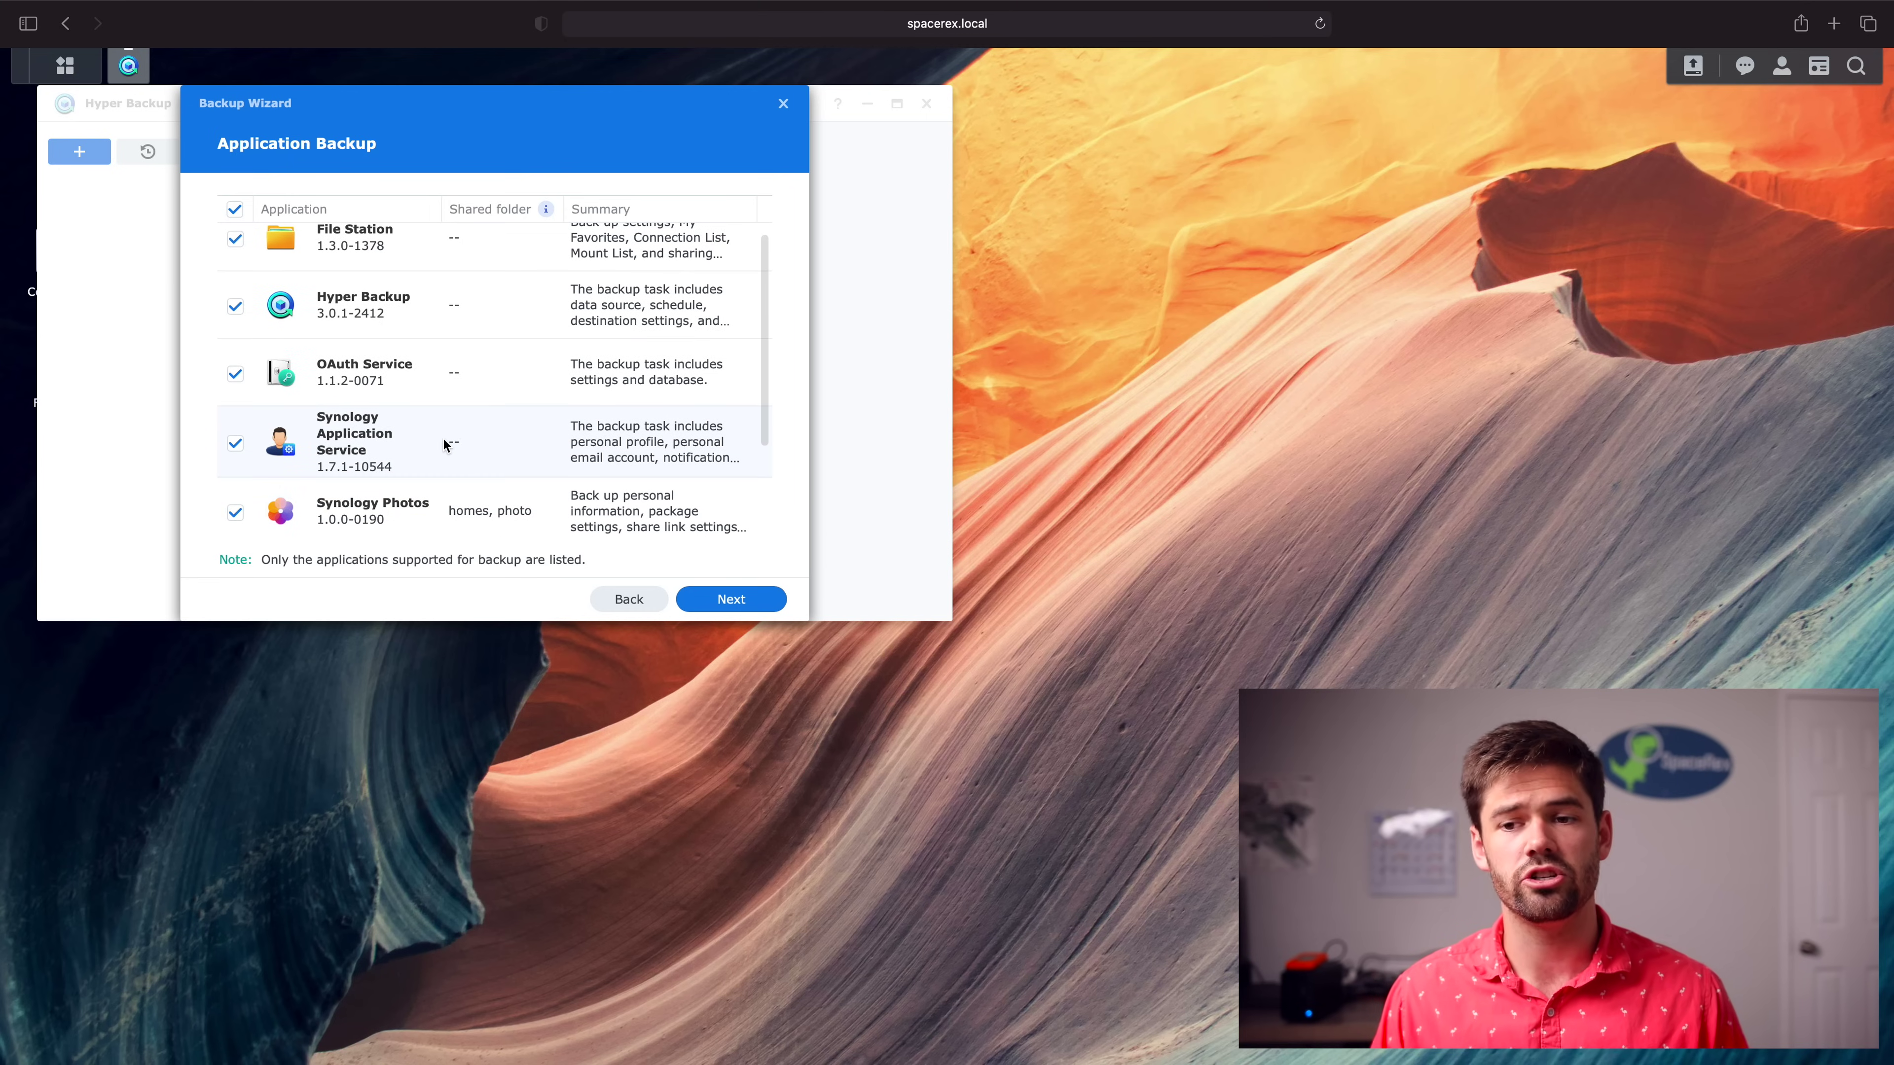
scroll(434, 438, down, 1)
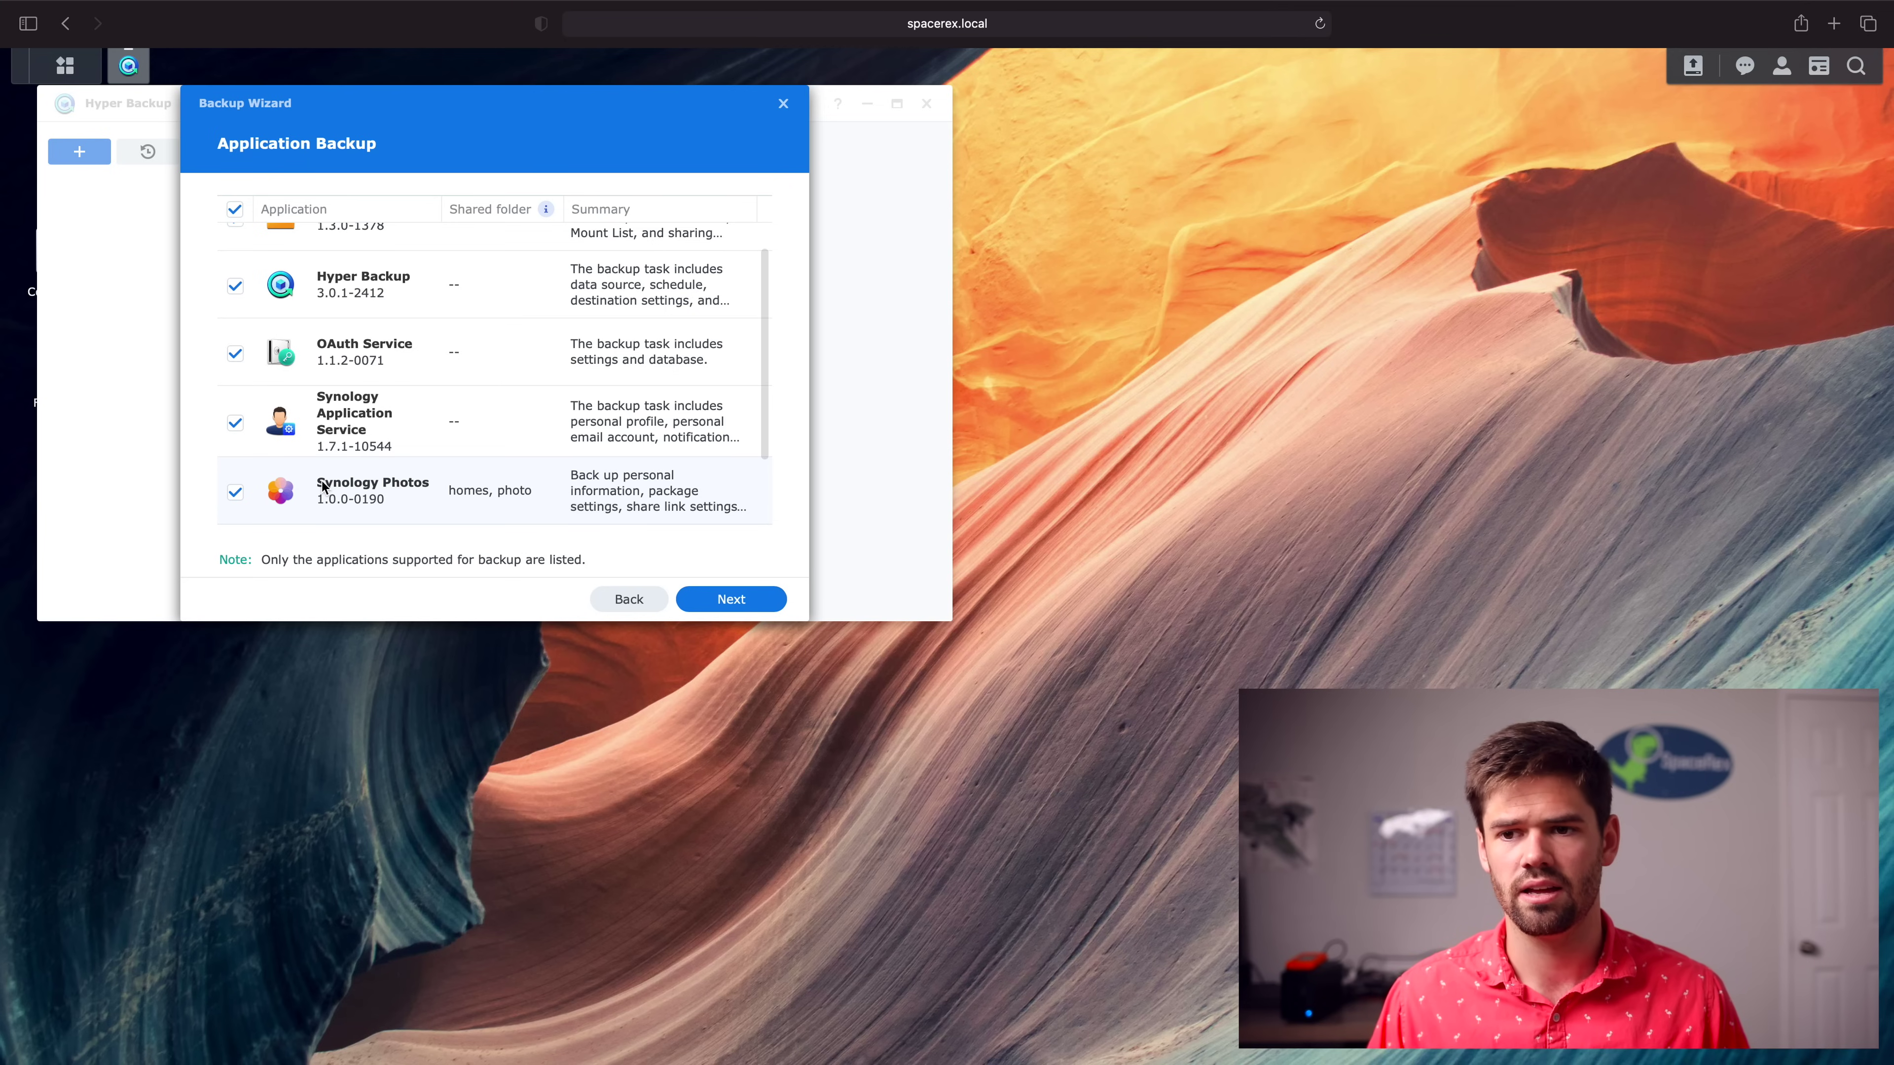
scroll(323, 486, up, 1)
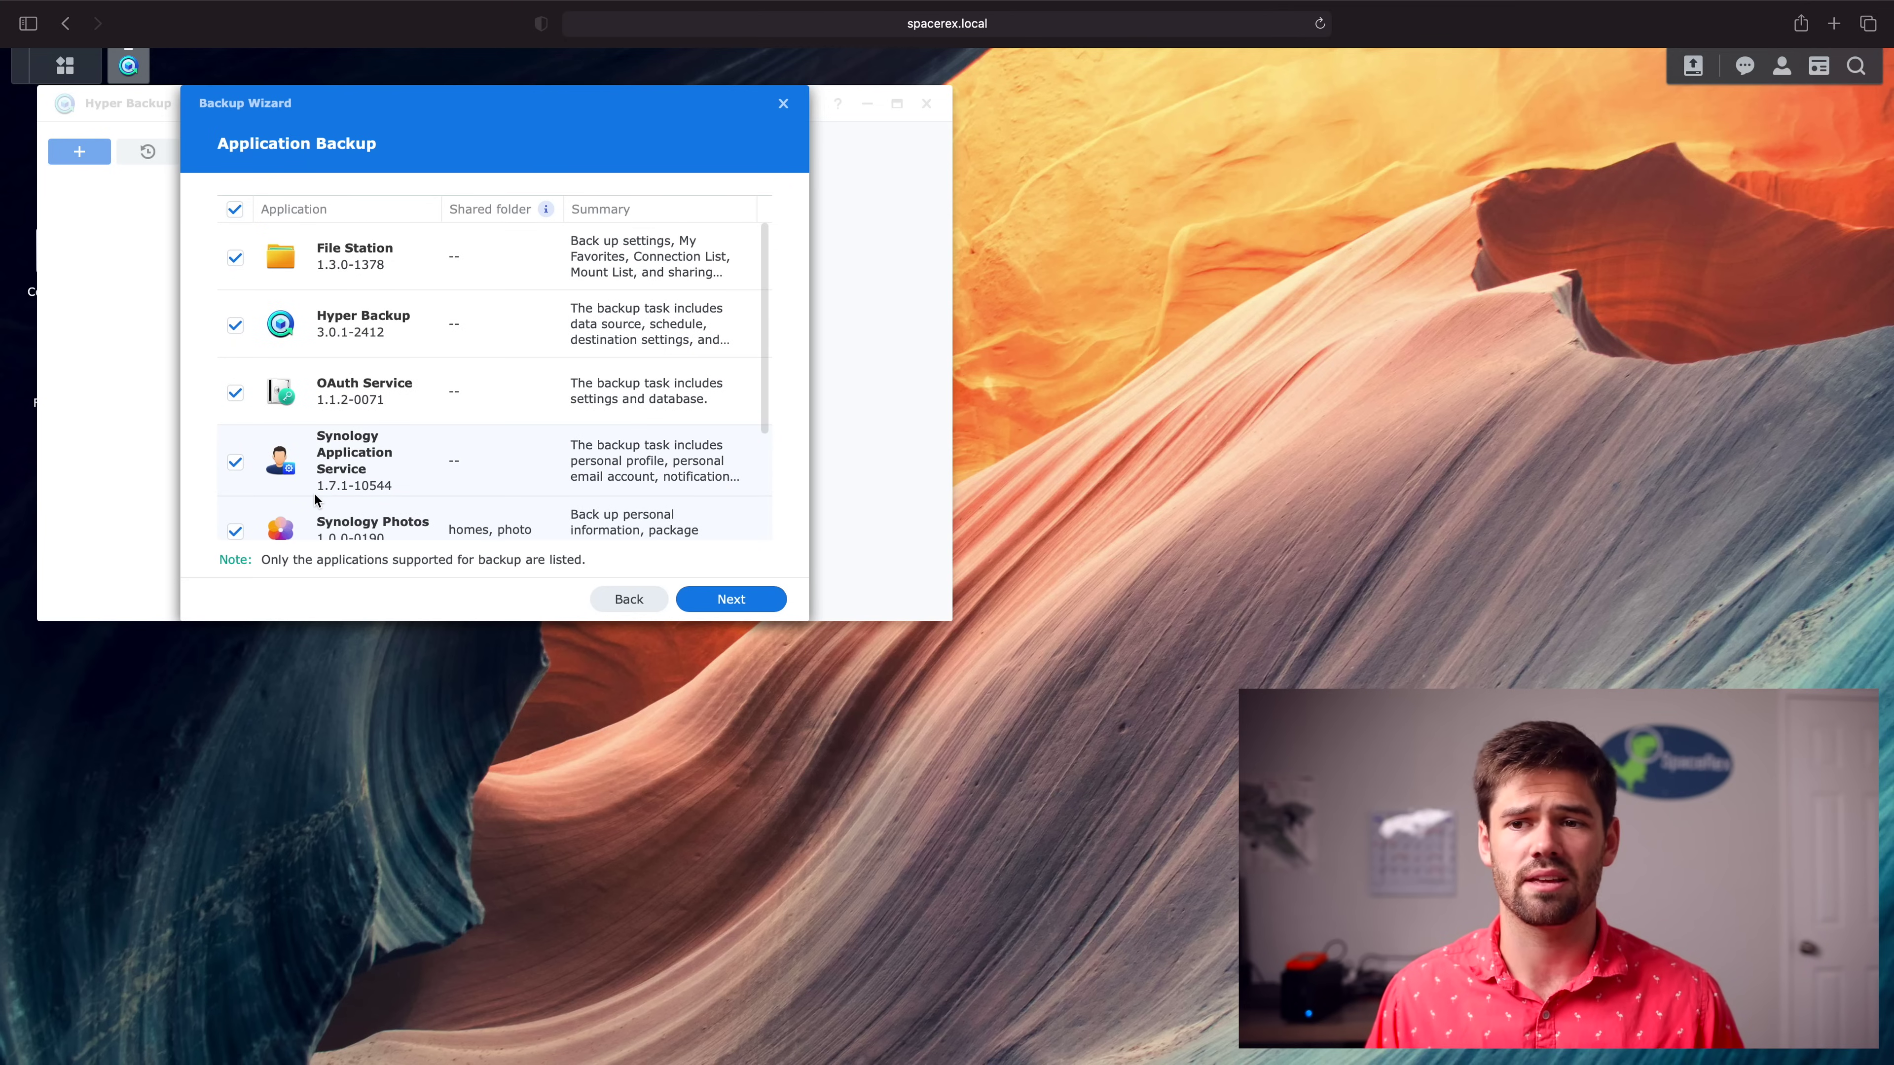
scroll(315, 500, down, 4)
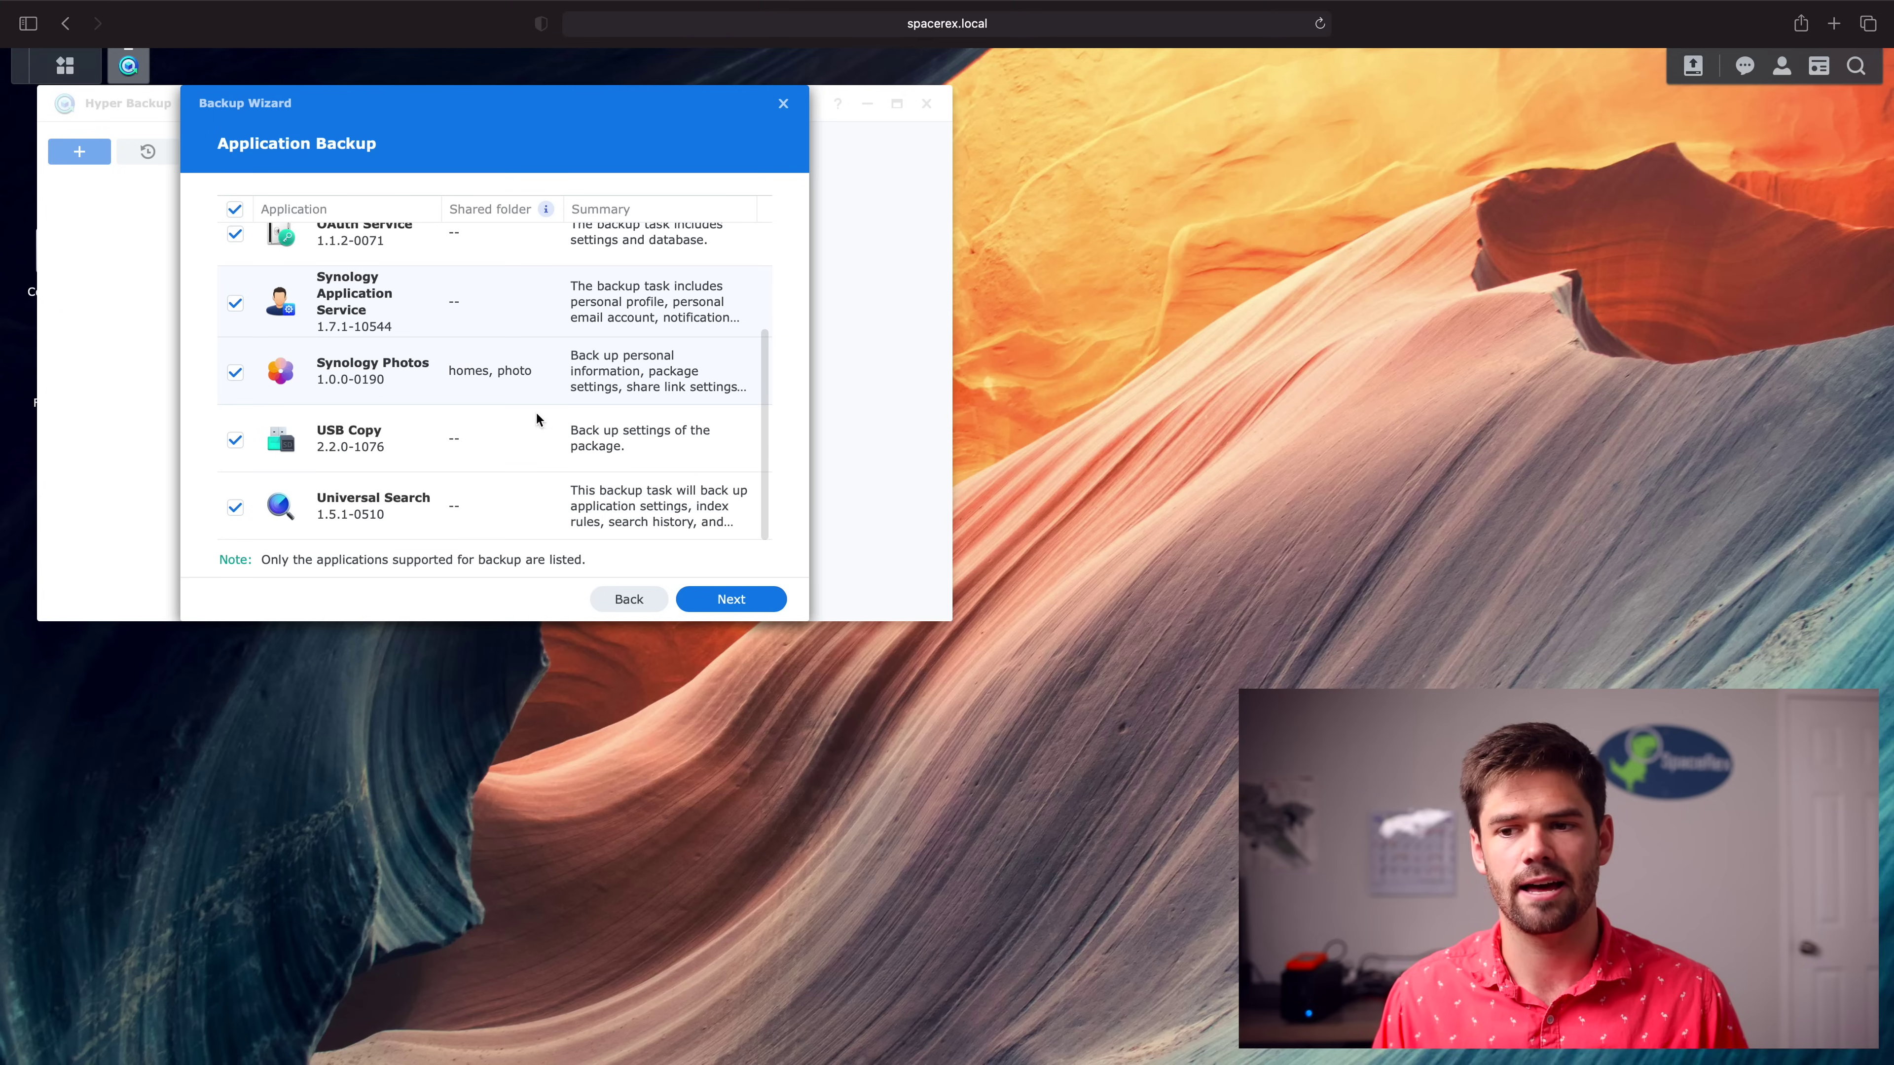
Step: Advance to Backup Settings and rename the task from its default name to 'USB Backup'
click(732, 606)
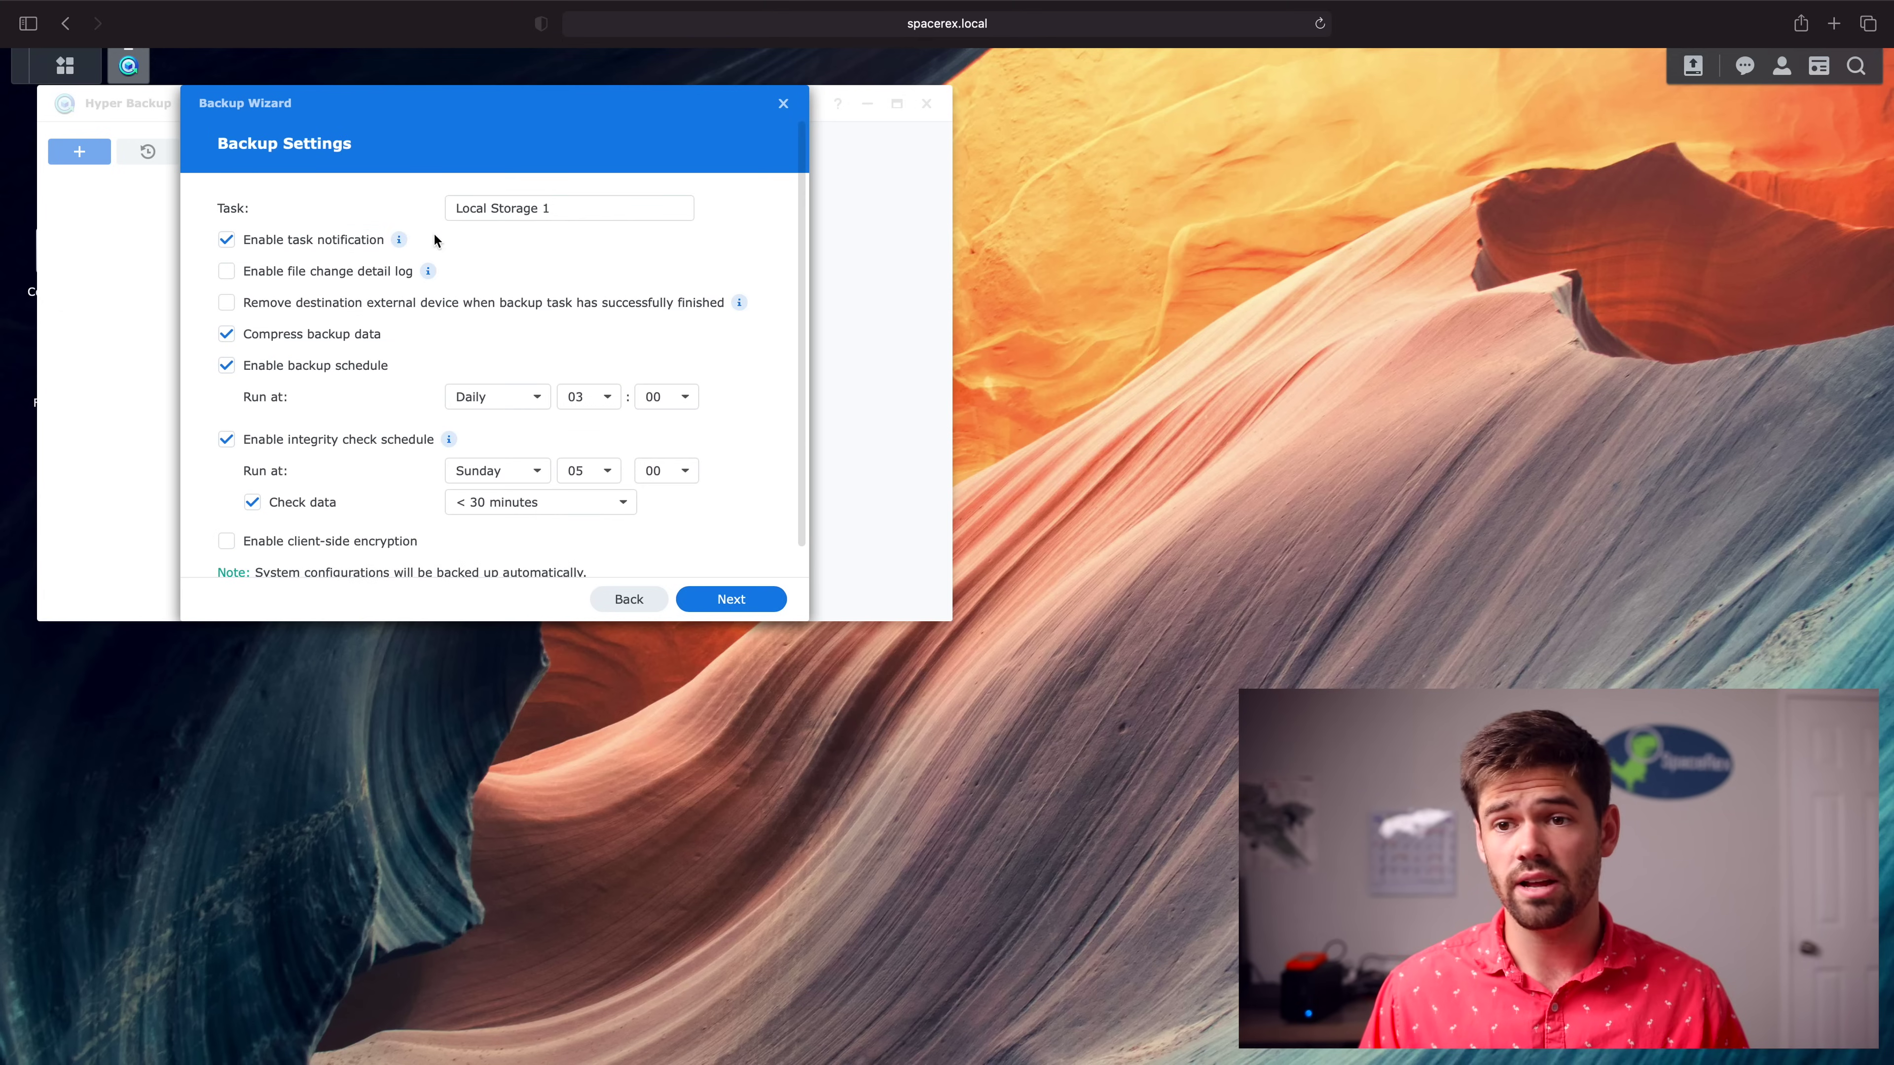
drag(586, 202, 183, 149)
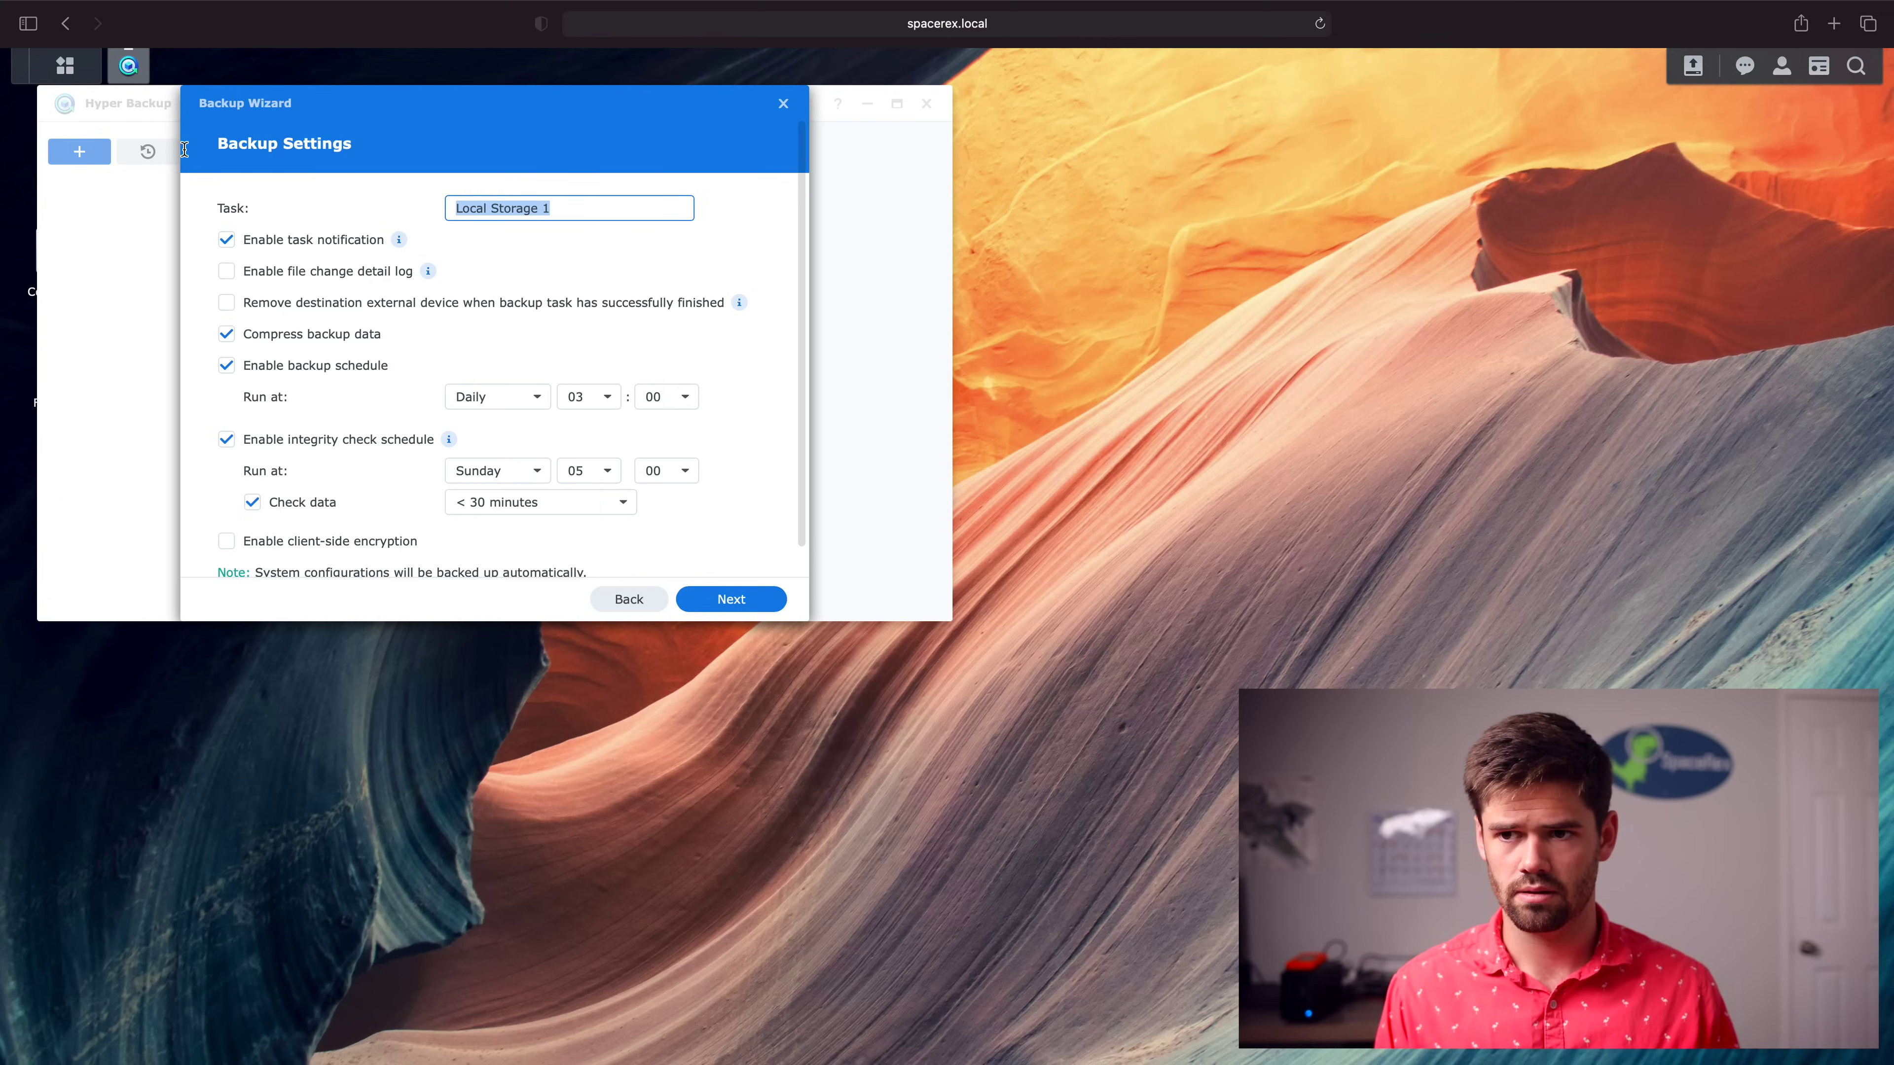
text(USB Backup)
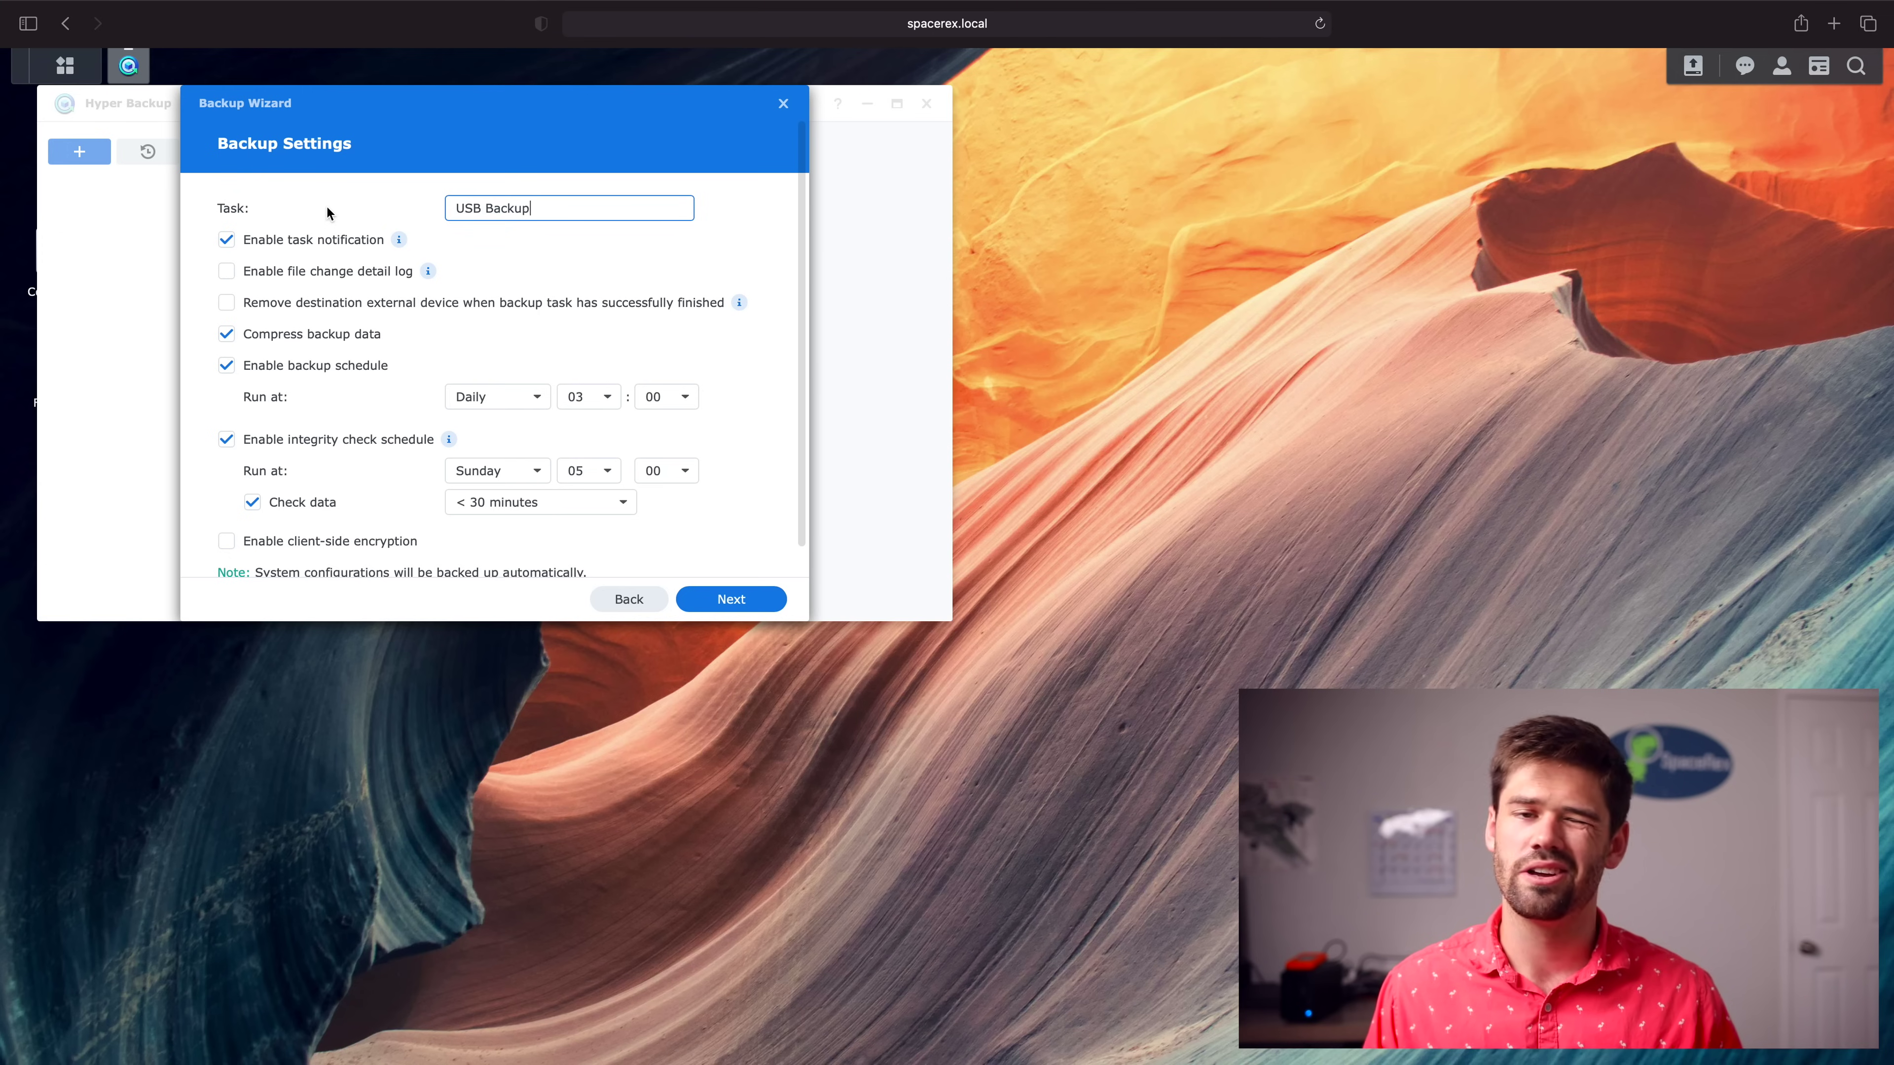
click(471, 268)
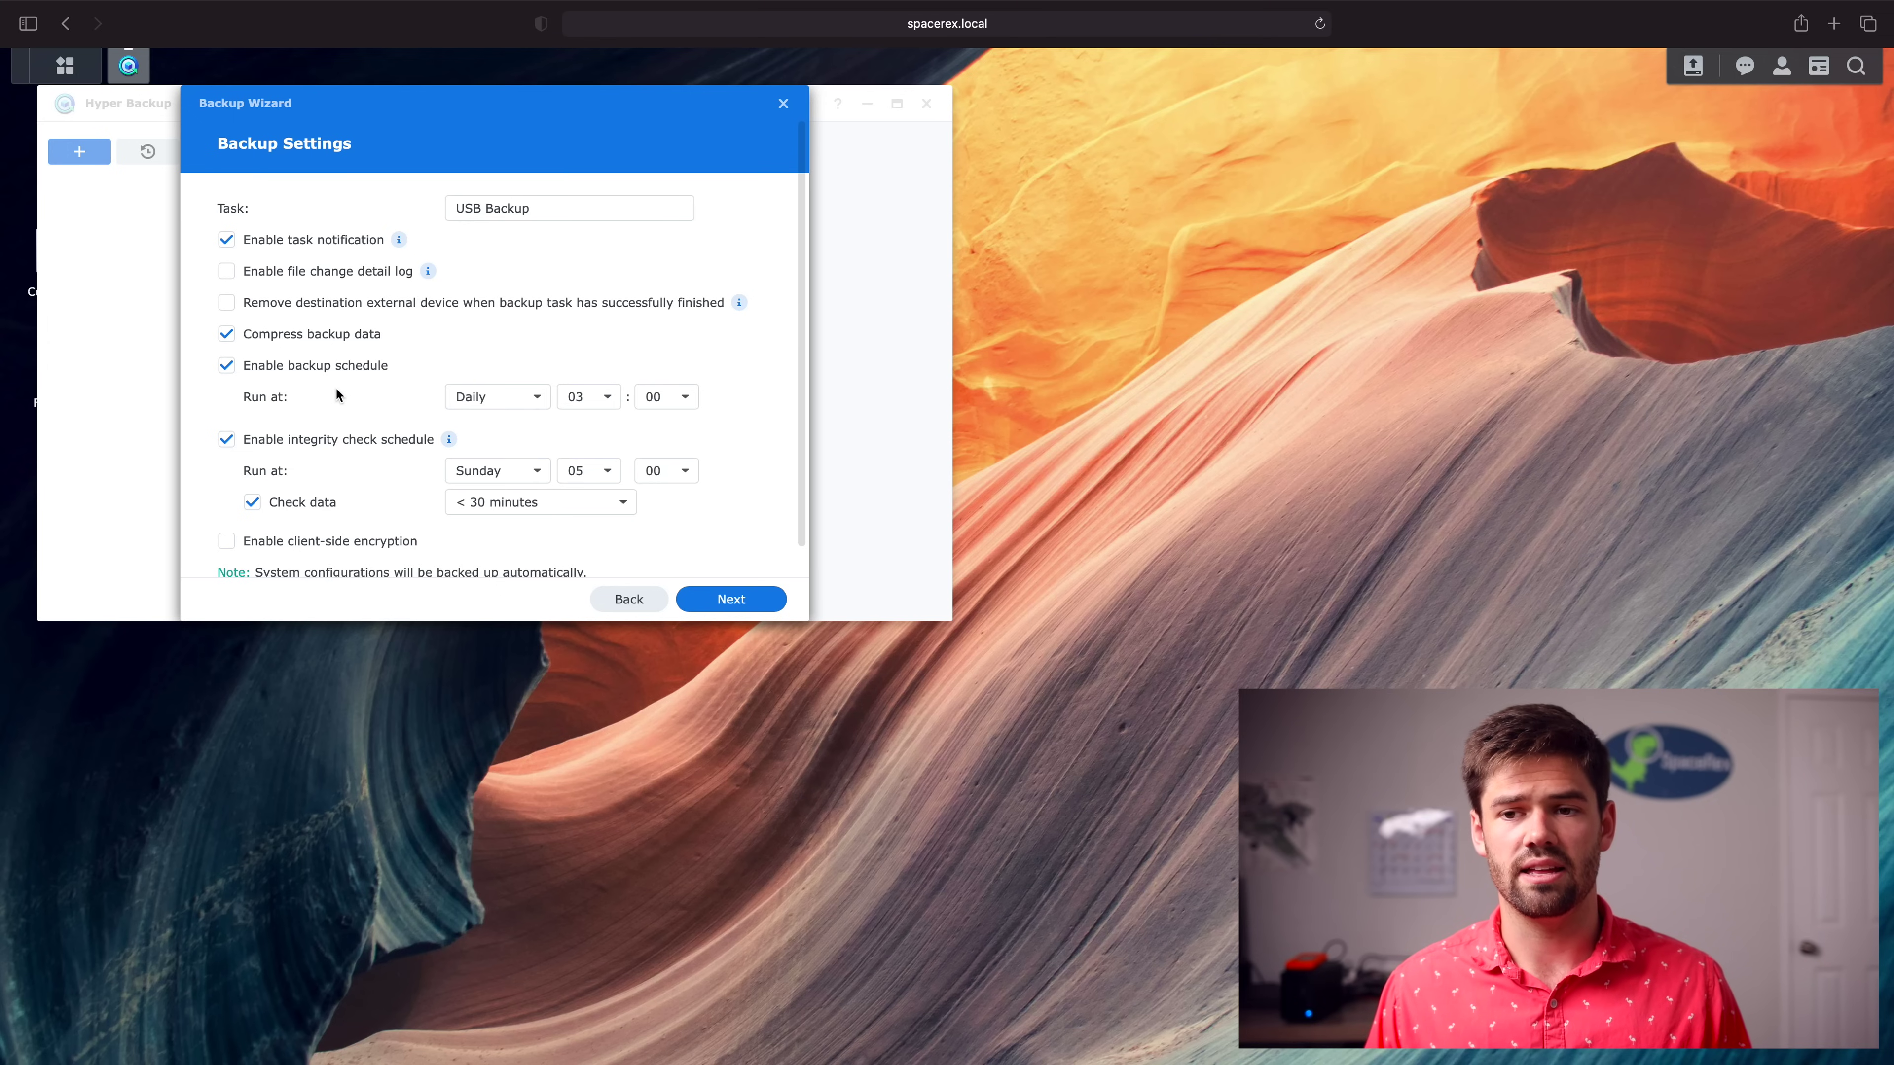
click(514, 399)
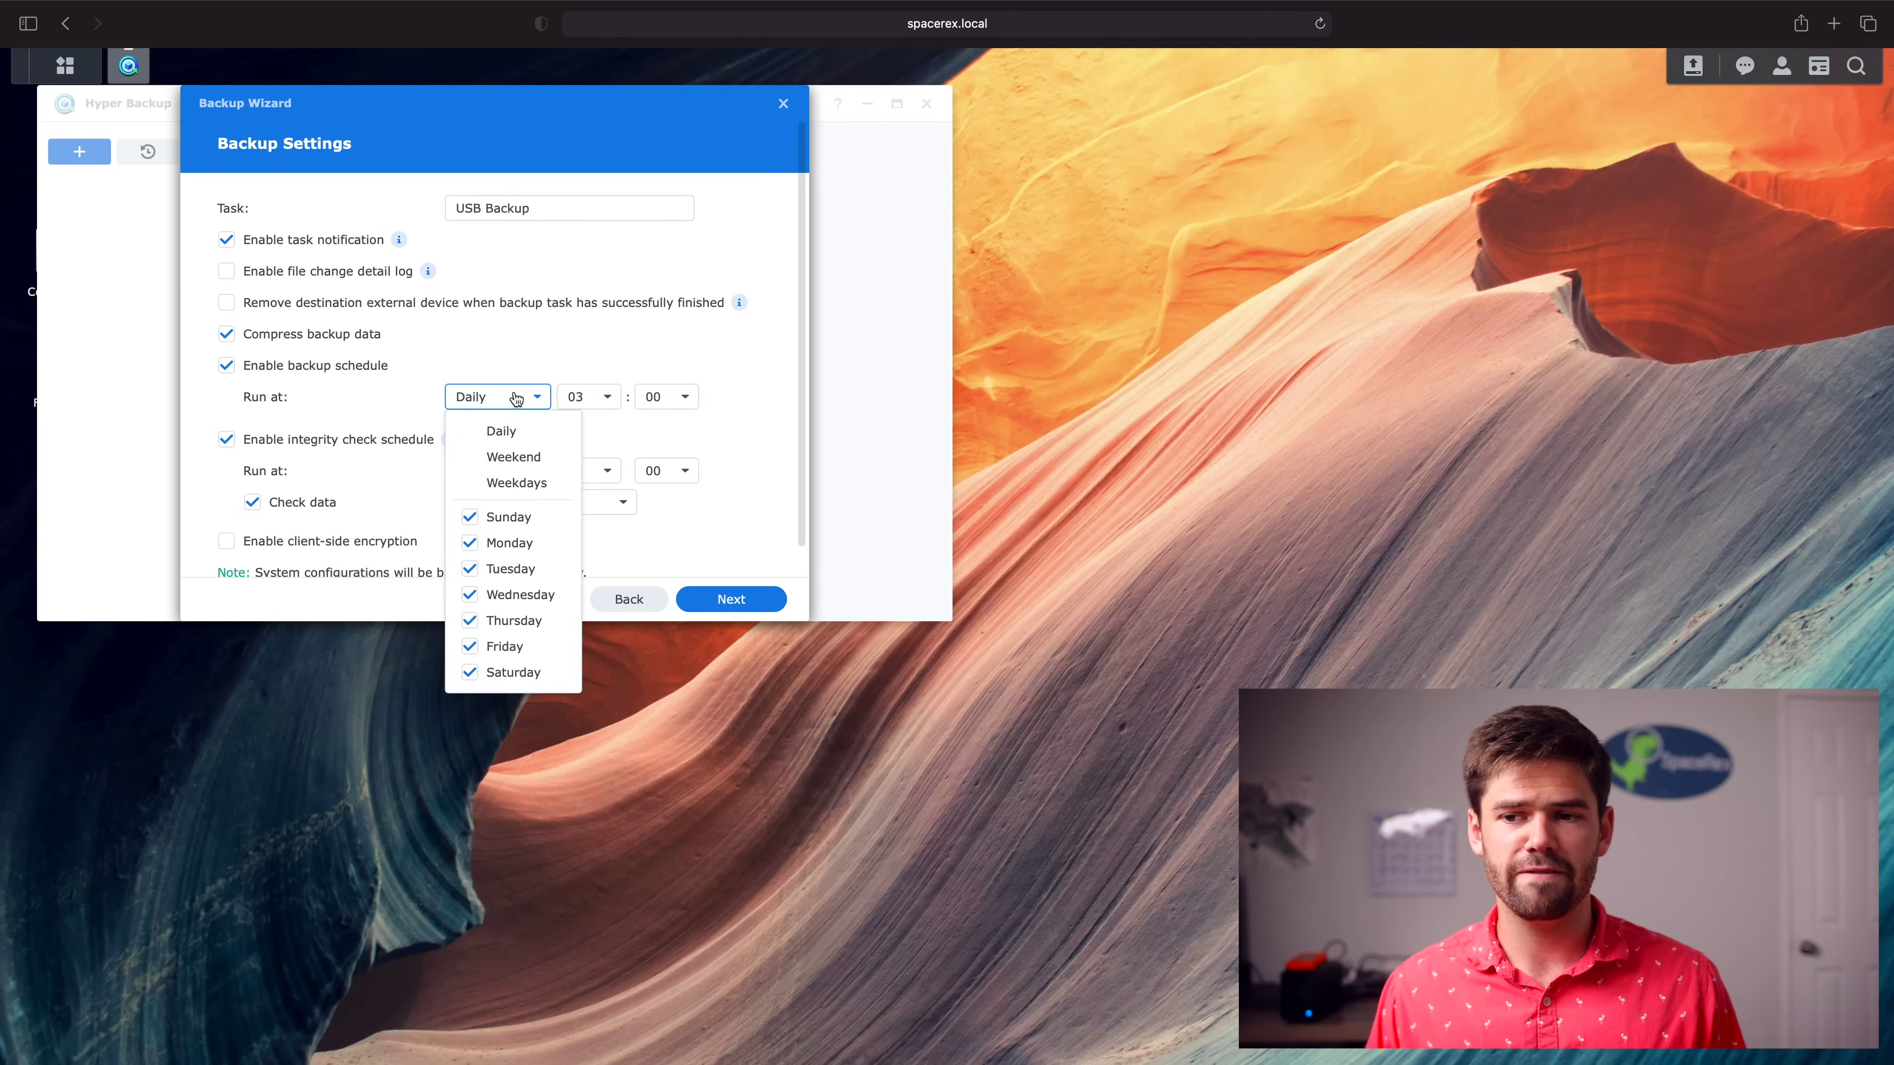
click(531, 301)
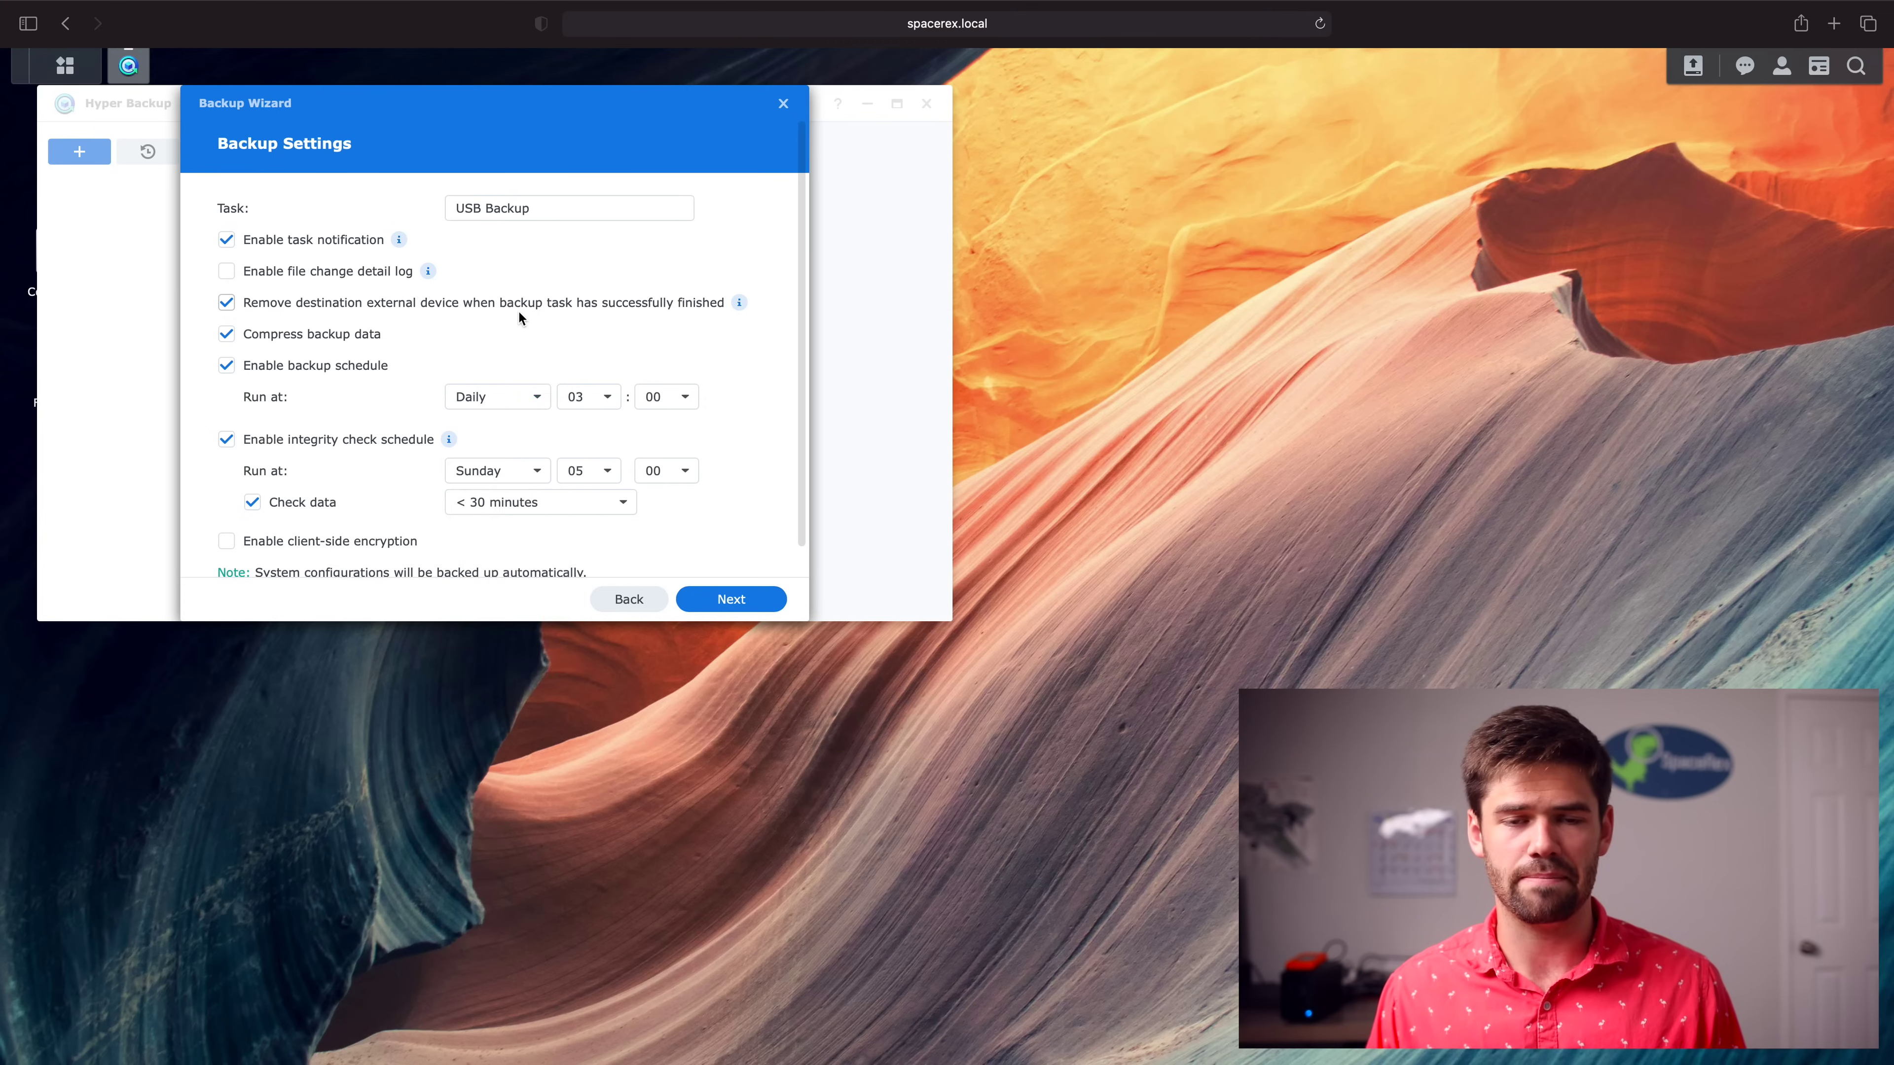
click(520, 313)
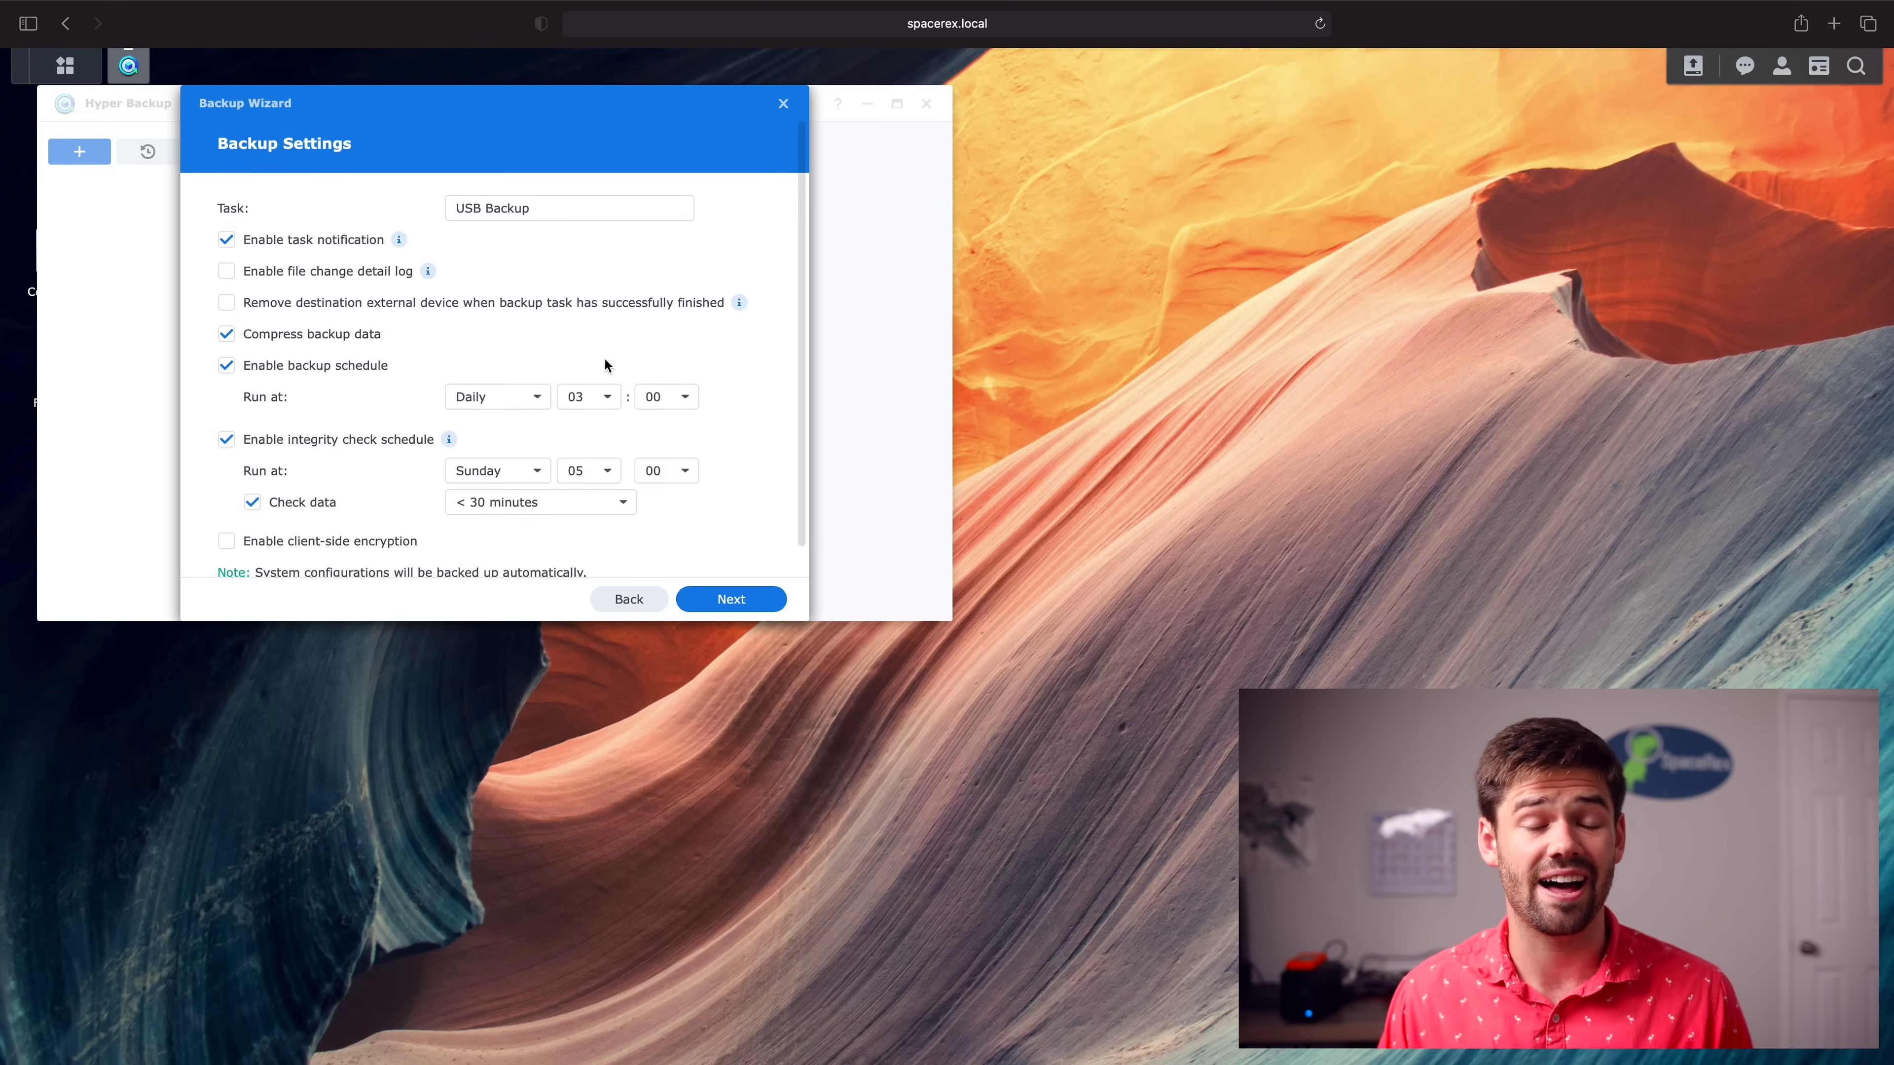
Step: Change the integrity data check time limit from 30 to under 60 minutes
scroll(715, 425, down, 1)
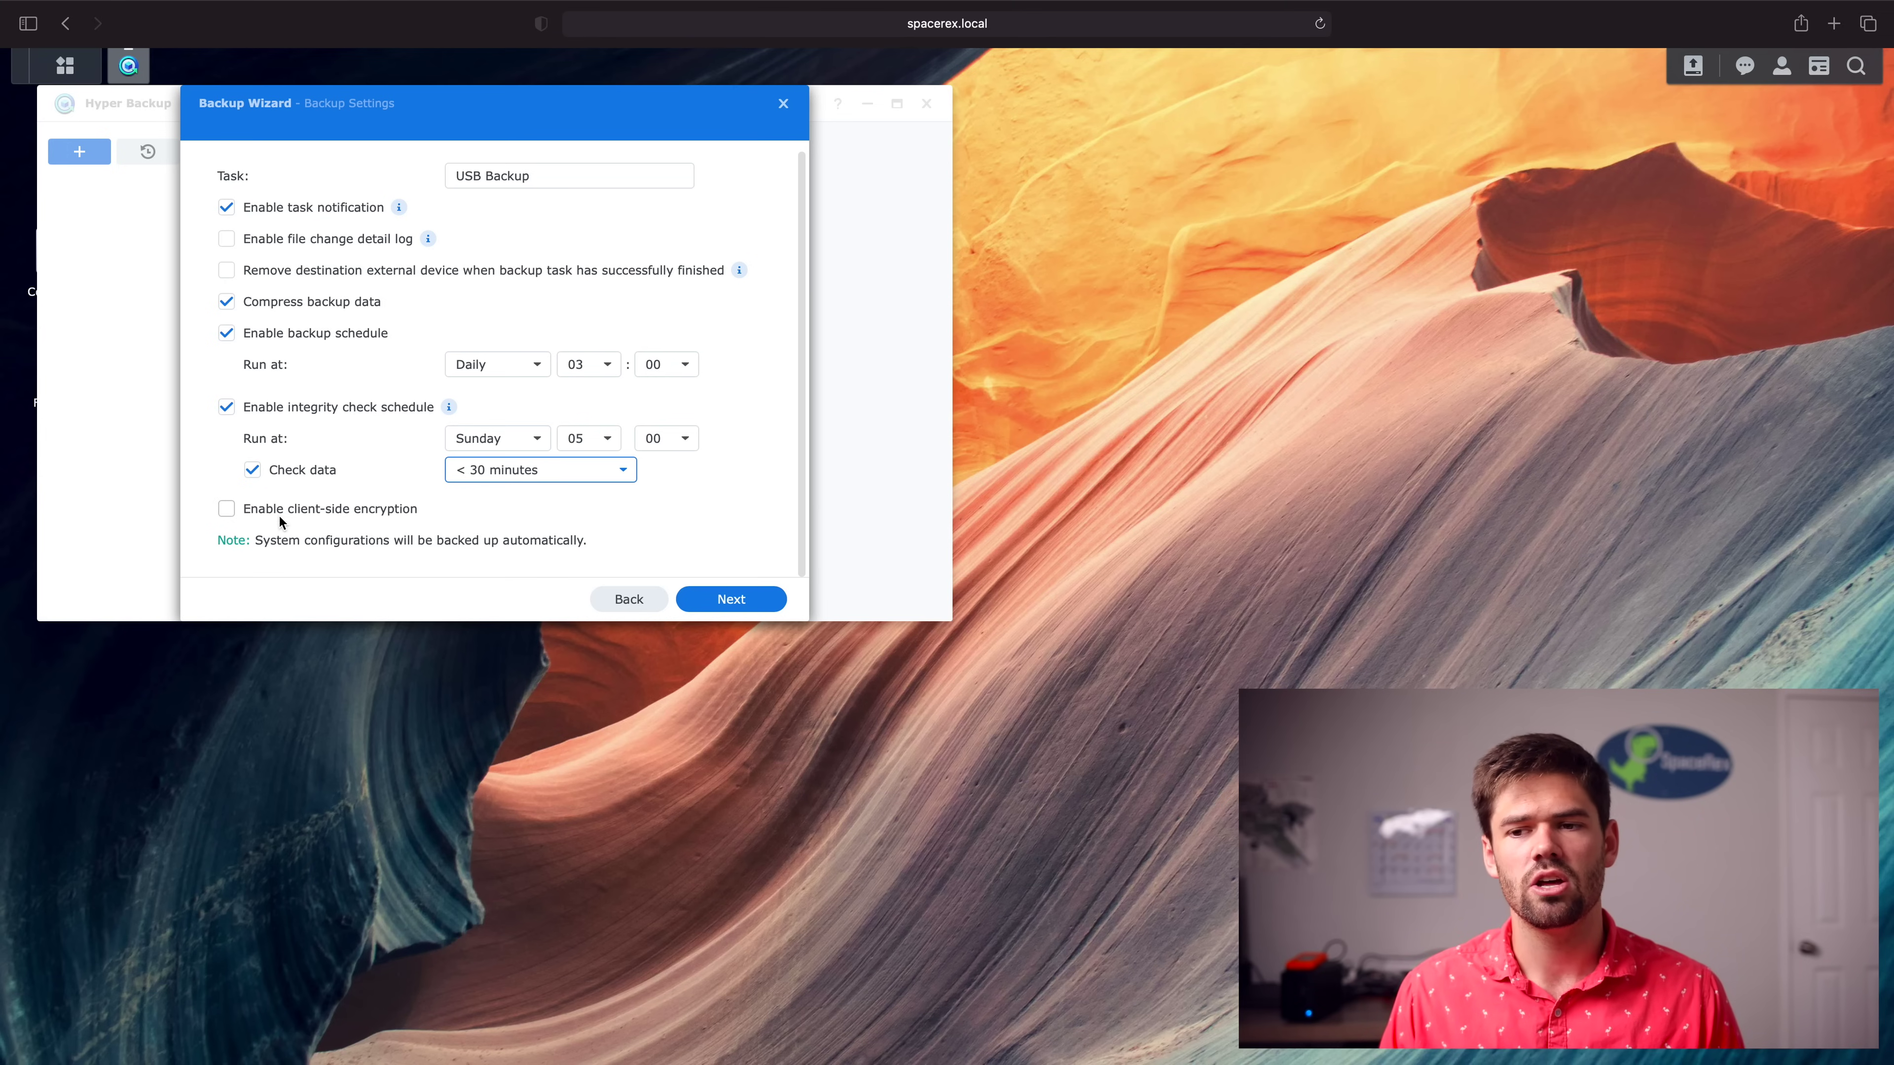
click(548, 476)
click(517, 590)
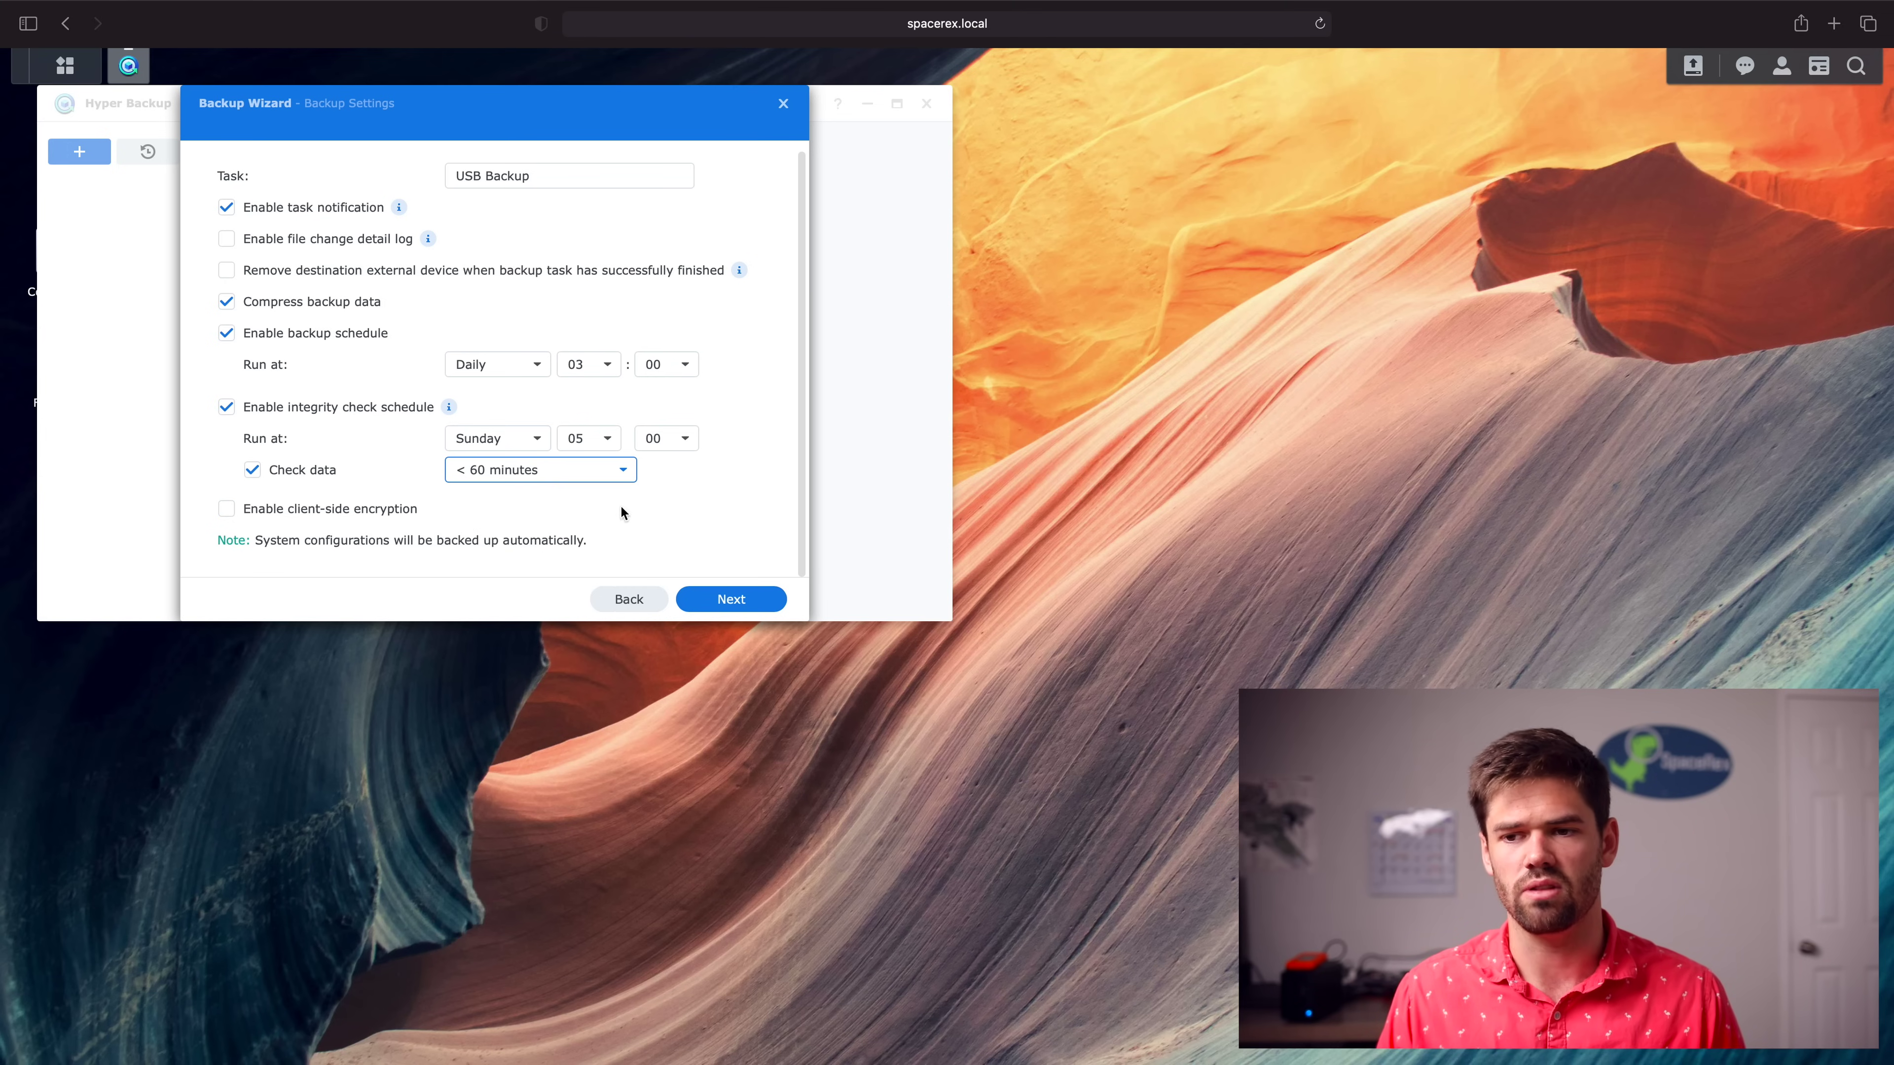
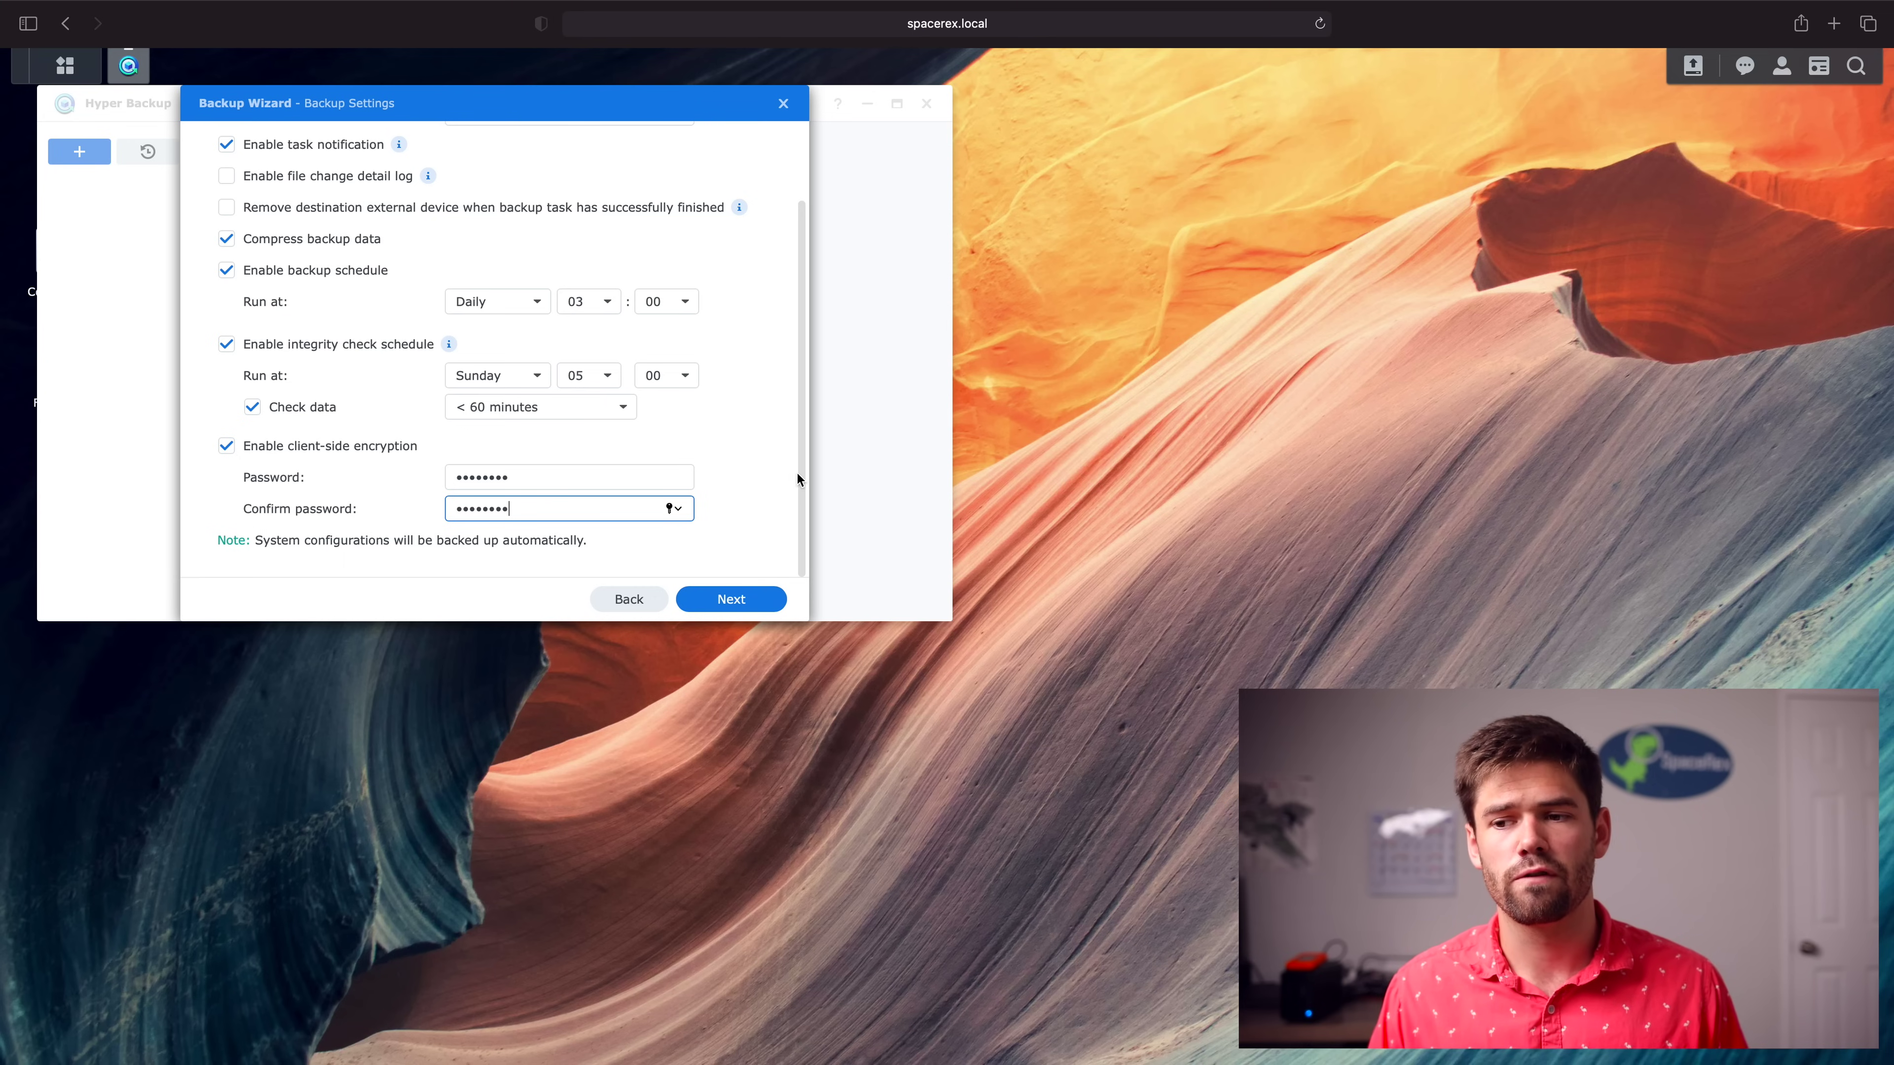
Step: Accept the backup settings and move on to the rotation settings page
click(733, 605)
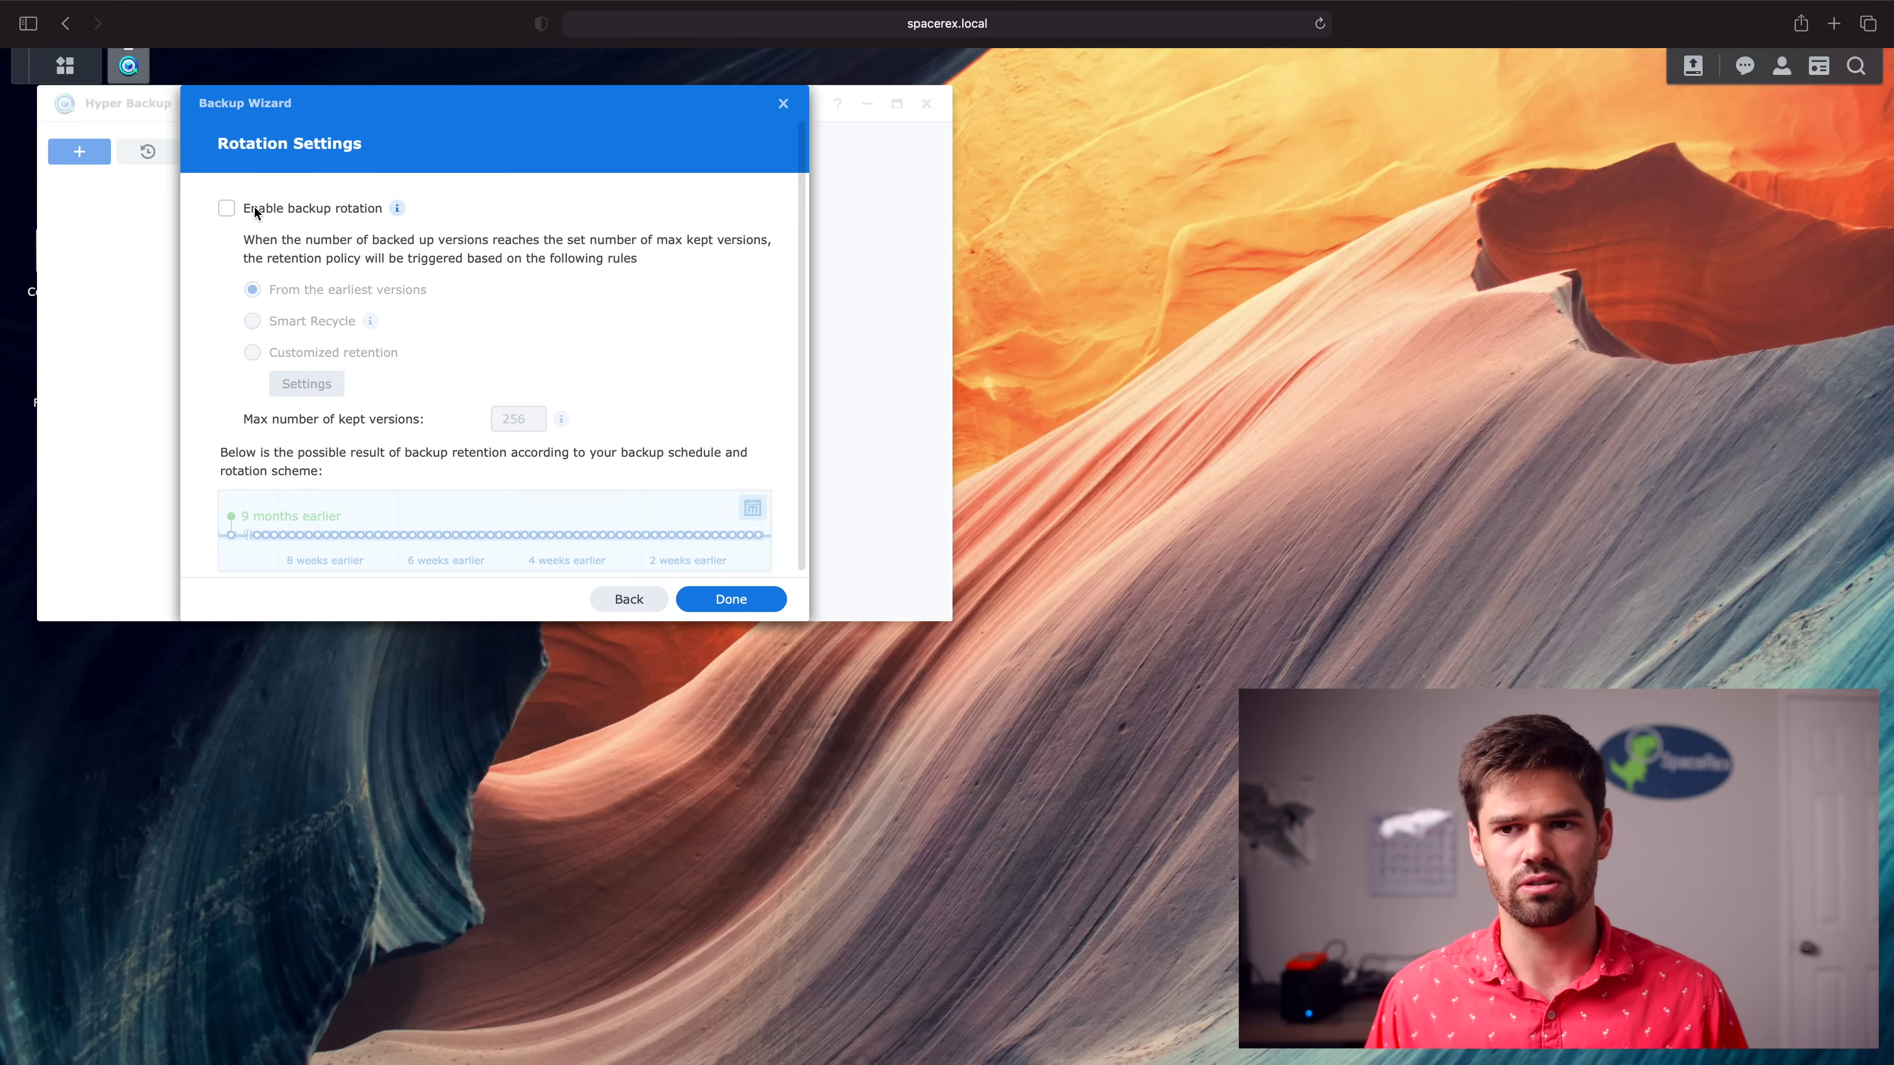
Step: Enable backup rotation using Smart Recycle with a Customized retention policy
click(254, 207)
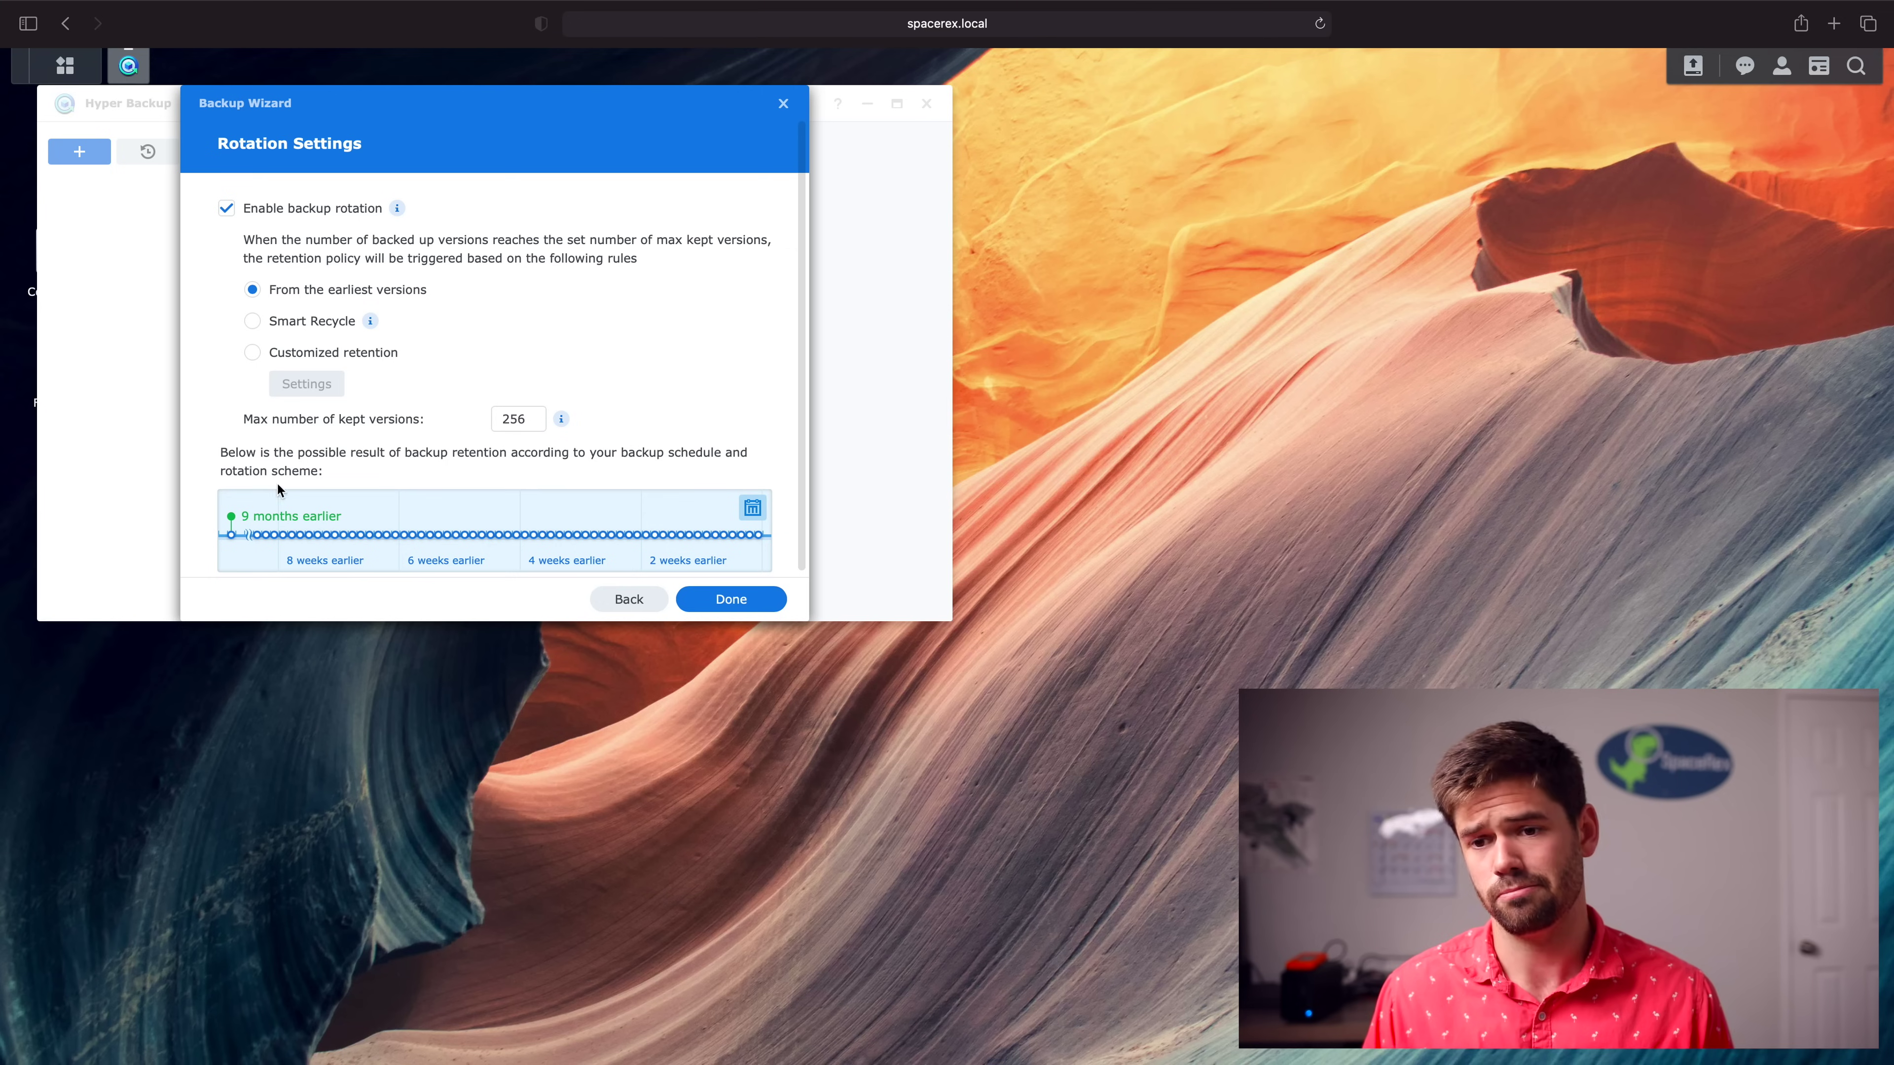
click(321, 325)
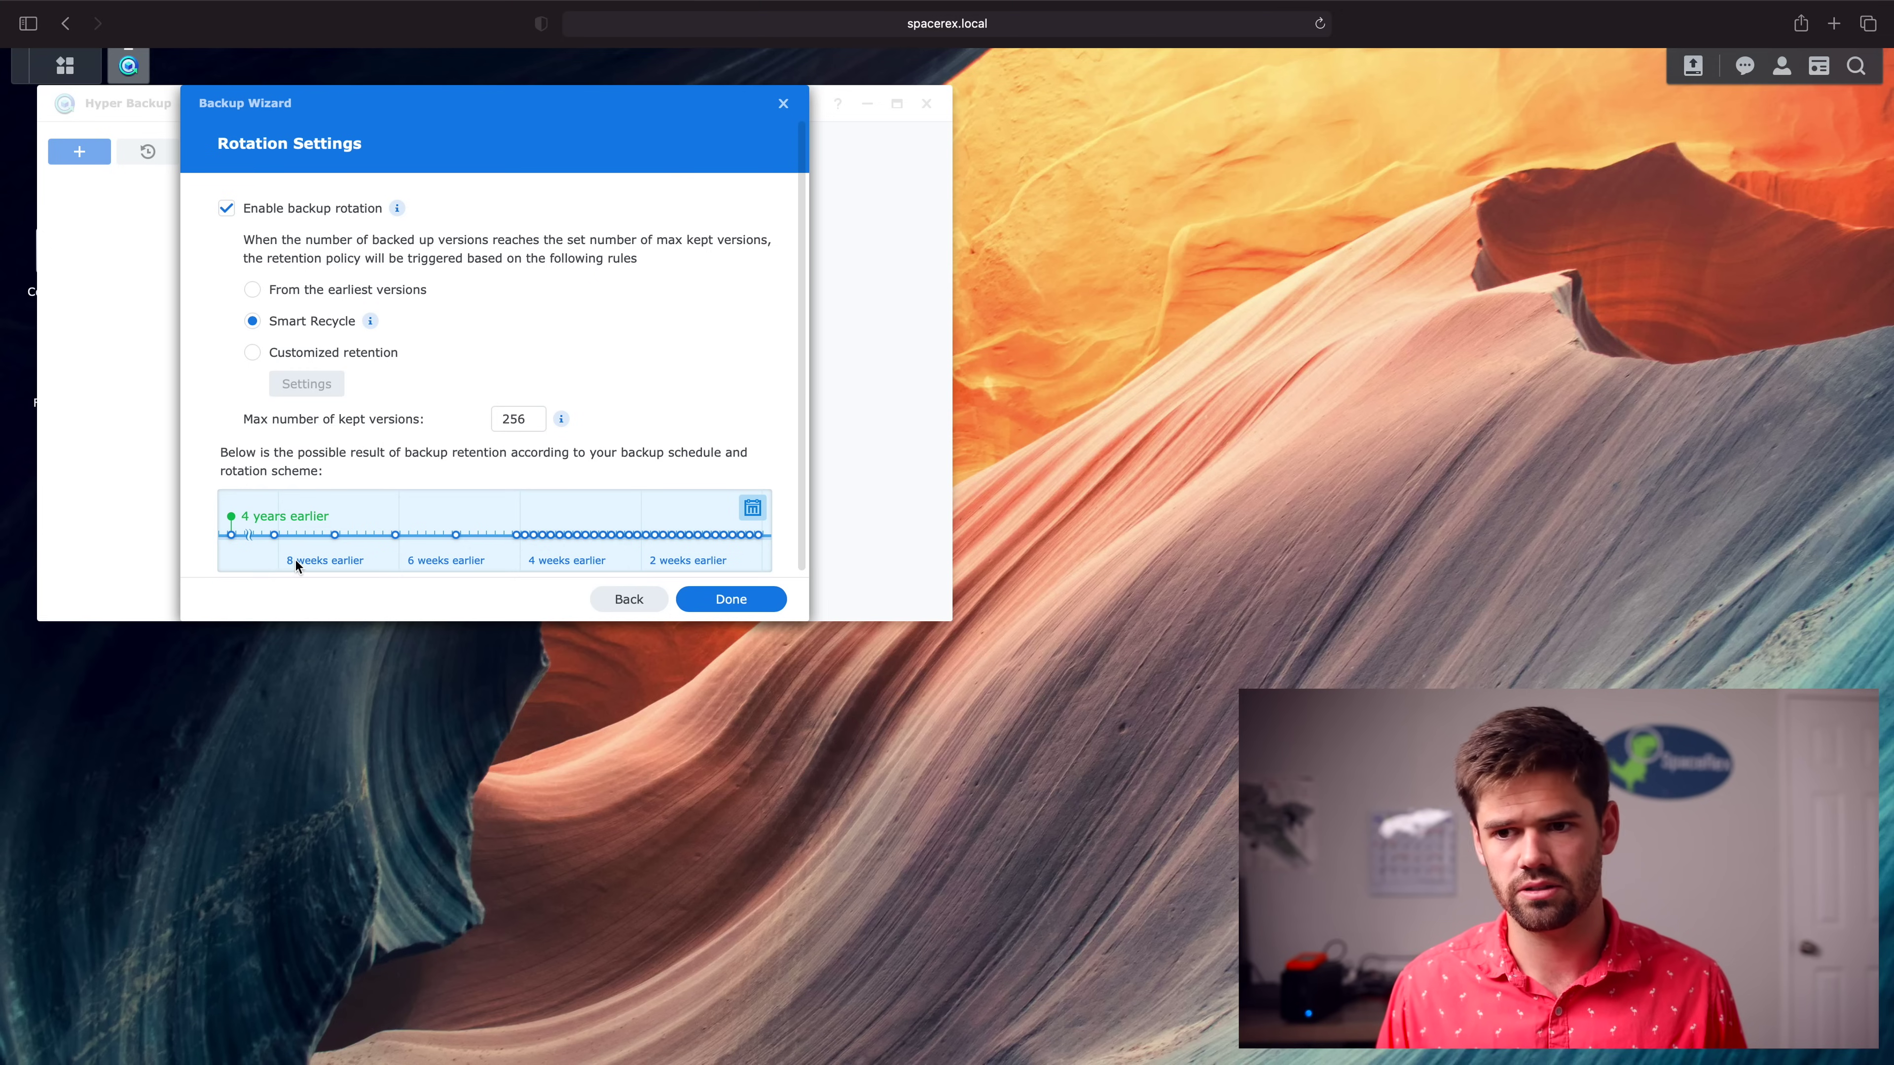
click(349, 356)
Step: Delete the 'From the earliest / 1 week' and '1 month / 1 day' retention rules
click(332, 383)
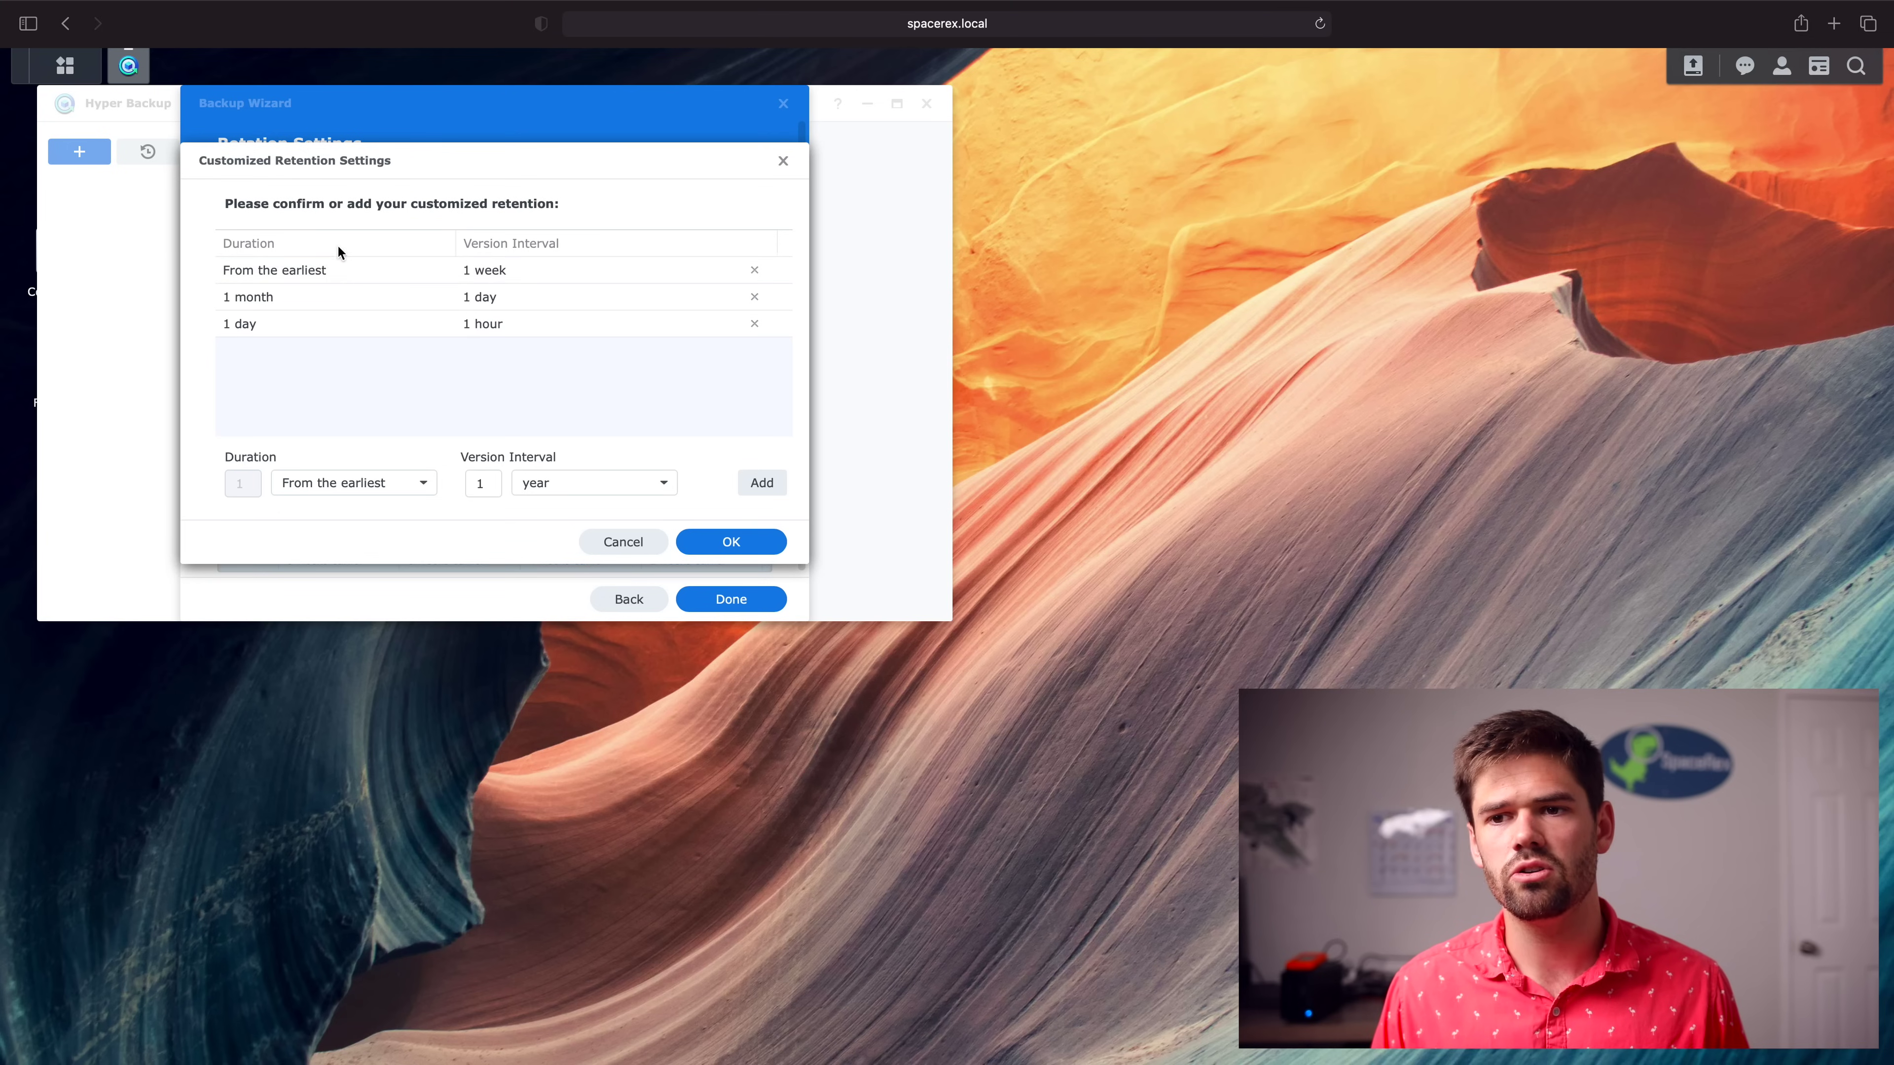
drag(557, 294, 785, 273)
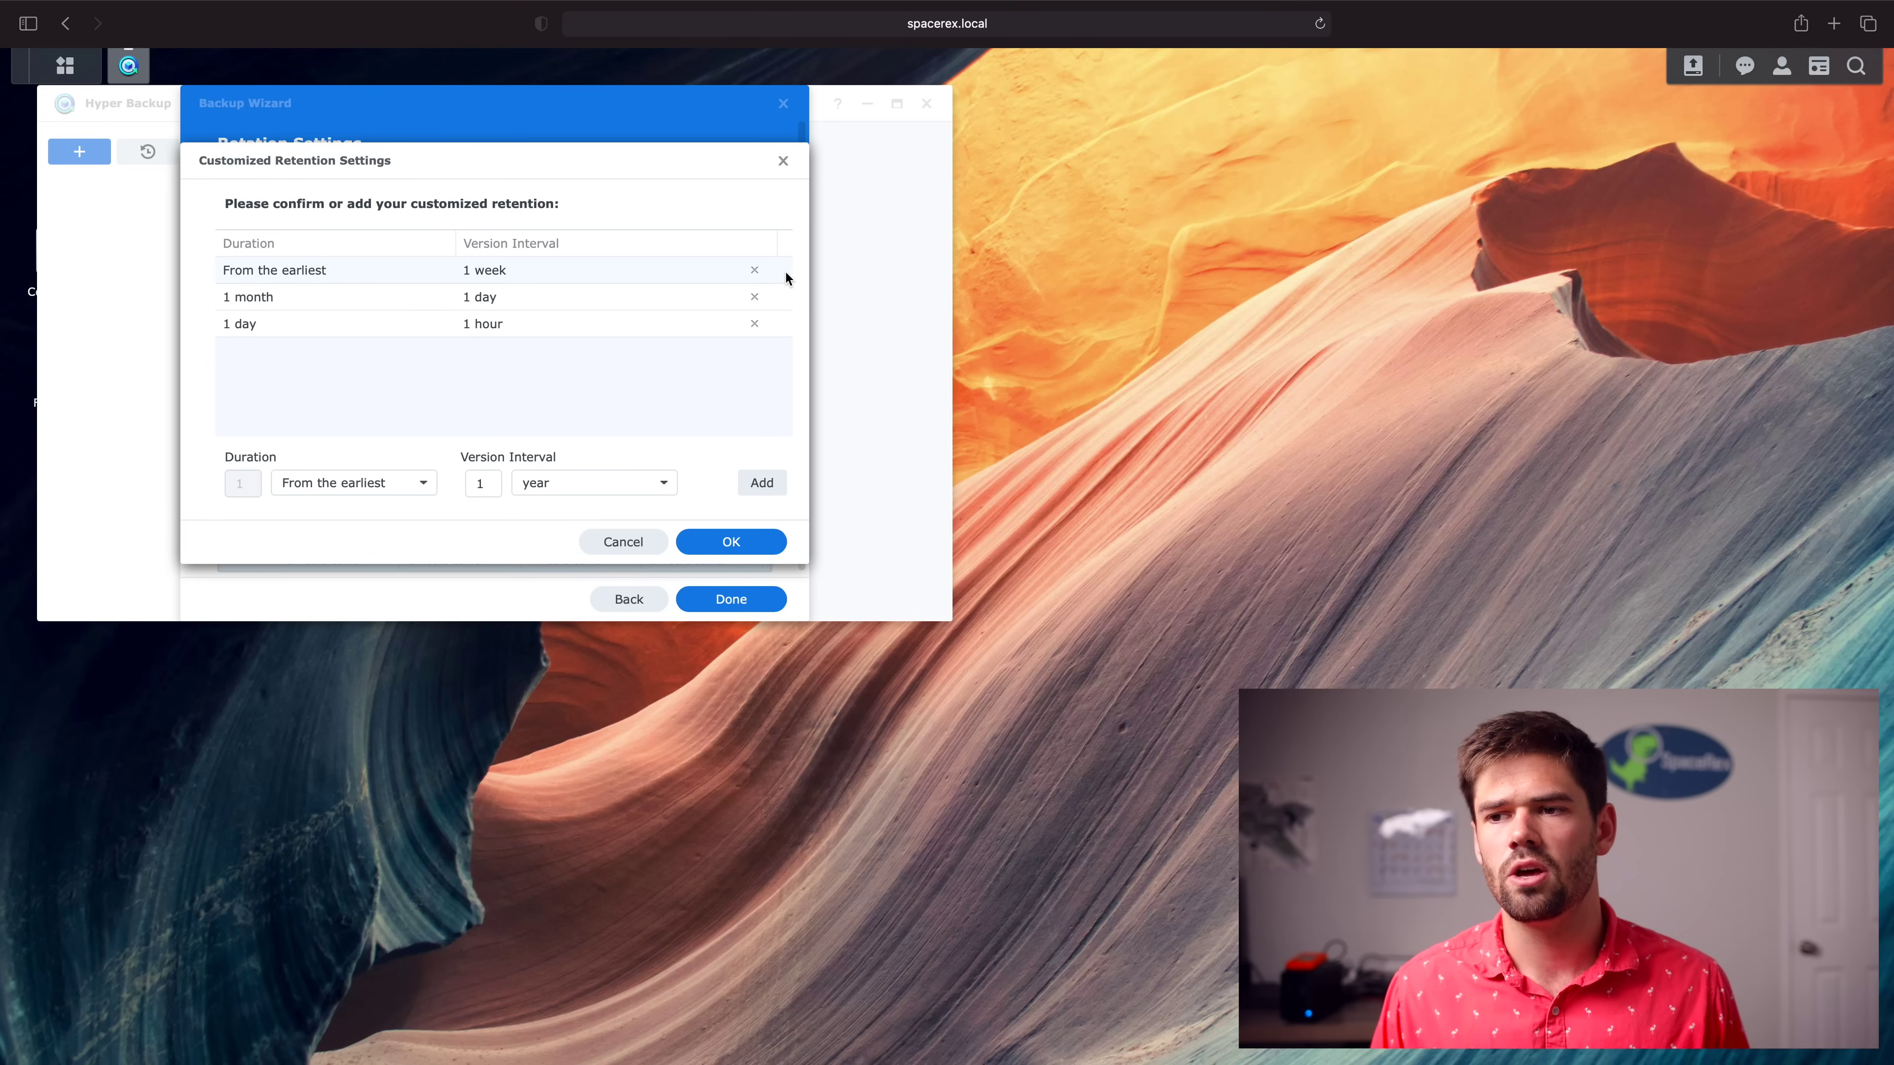
click(755, 270)
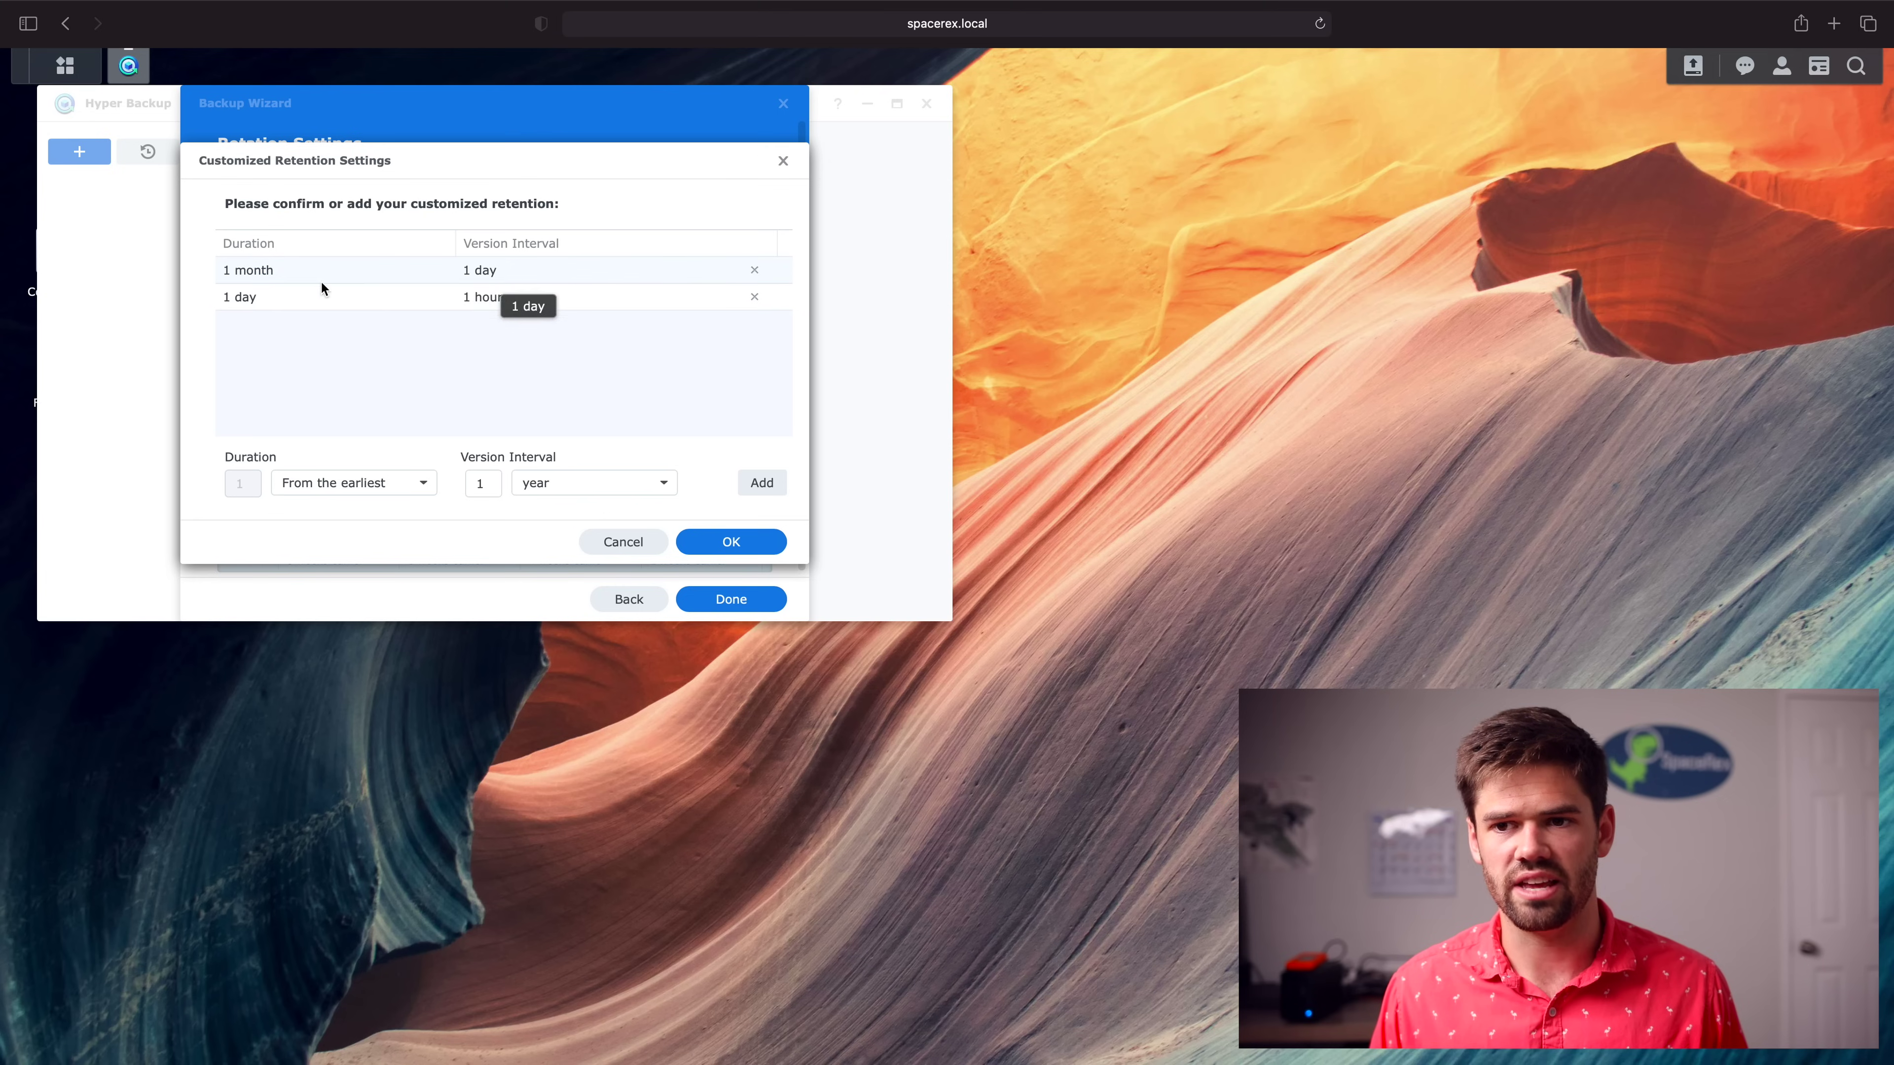
click(753, 272)
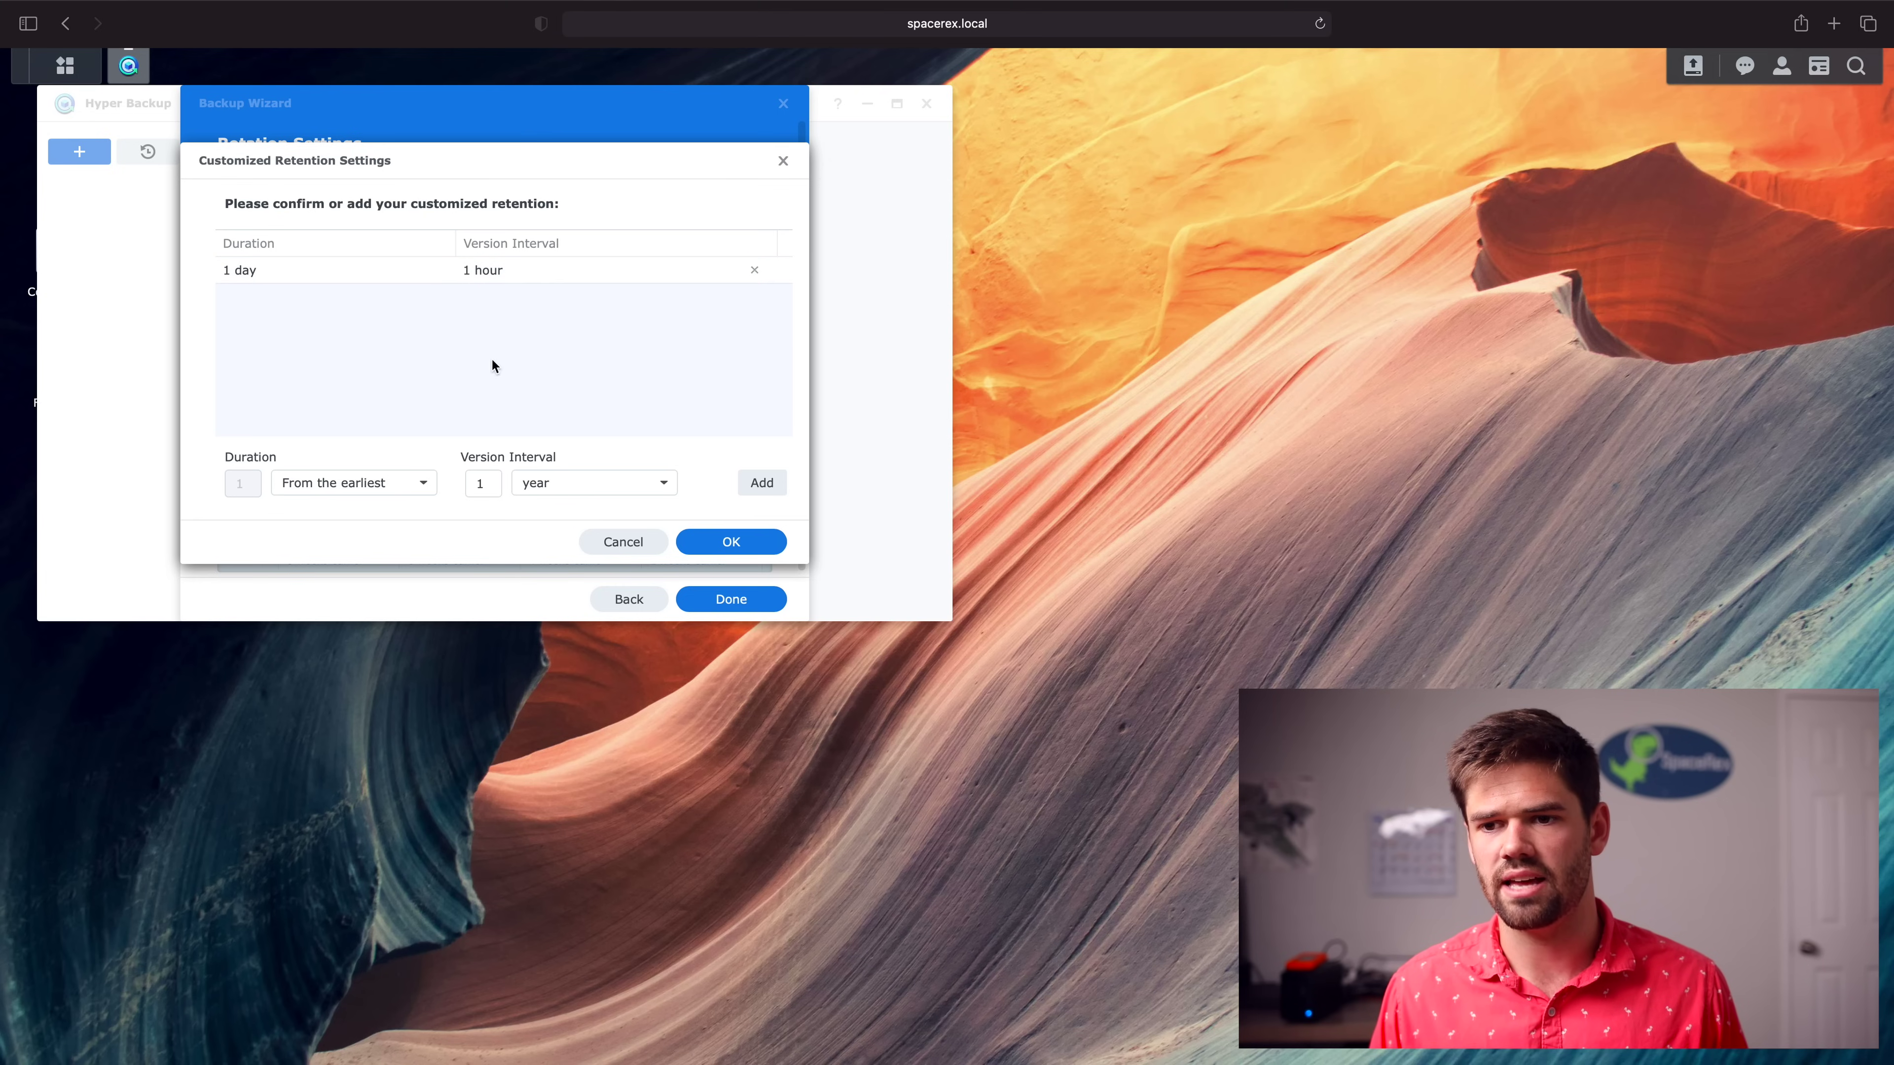
Step: Add a retention rule of 3 months duration with a 1-day interval, and save
click(420, 493)
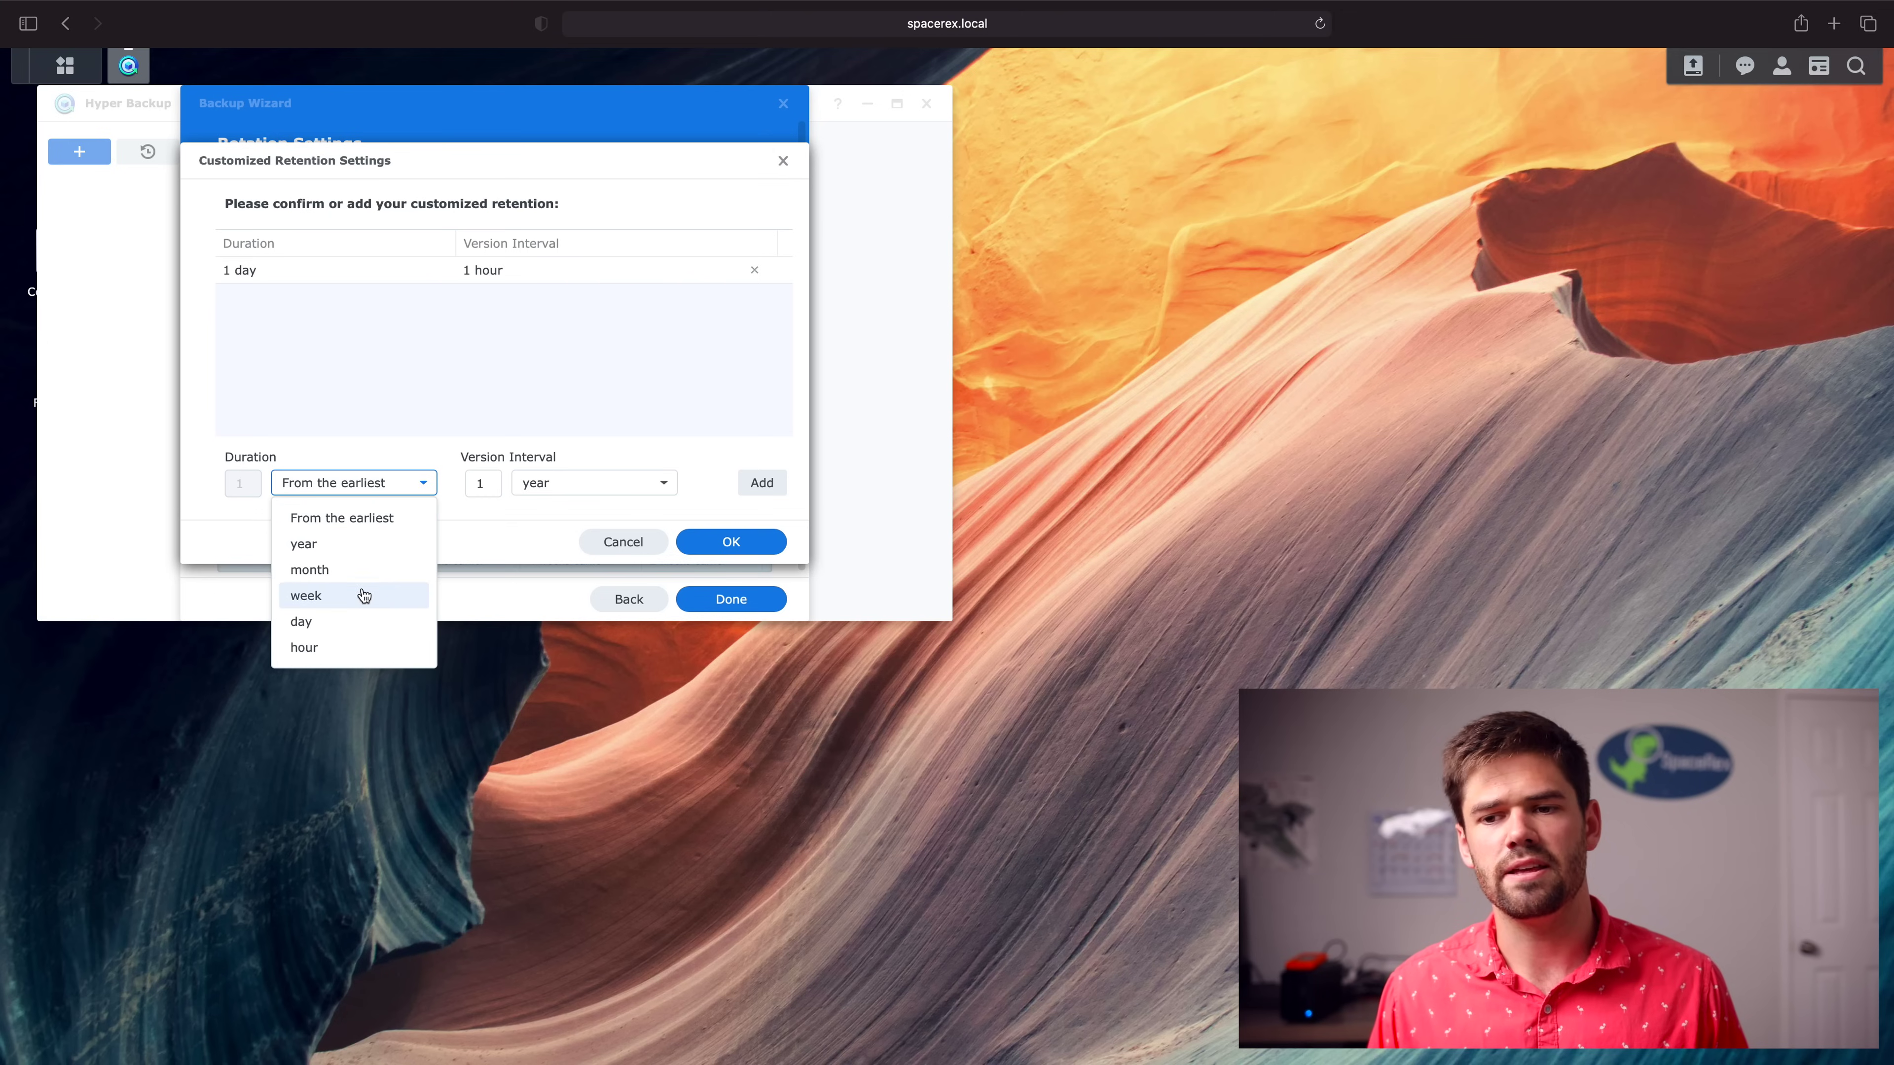
click(368, 569)
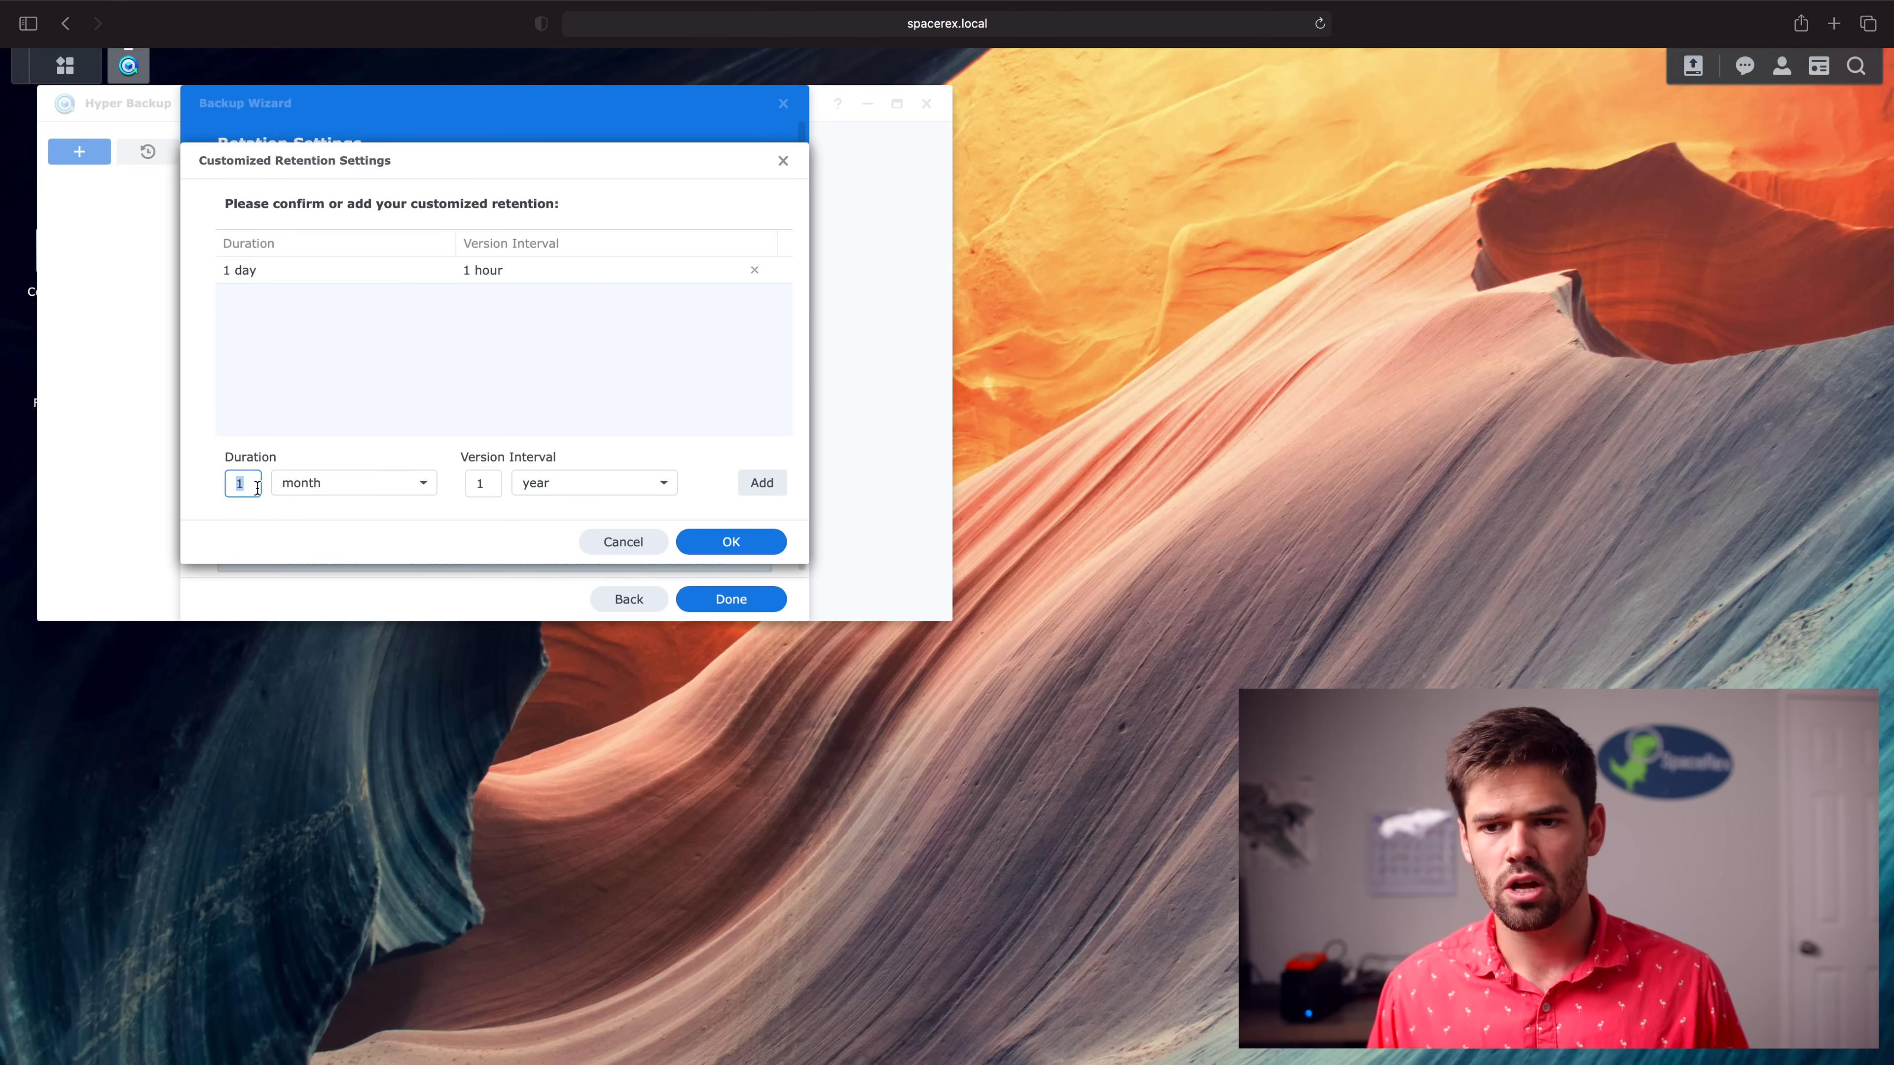
text(3)
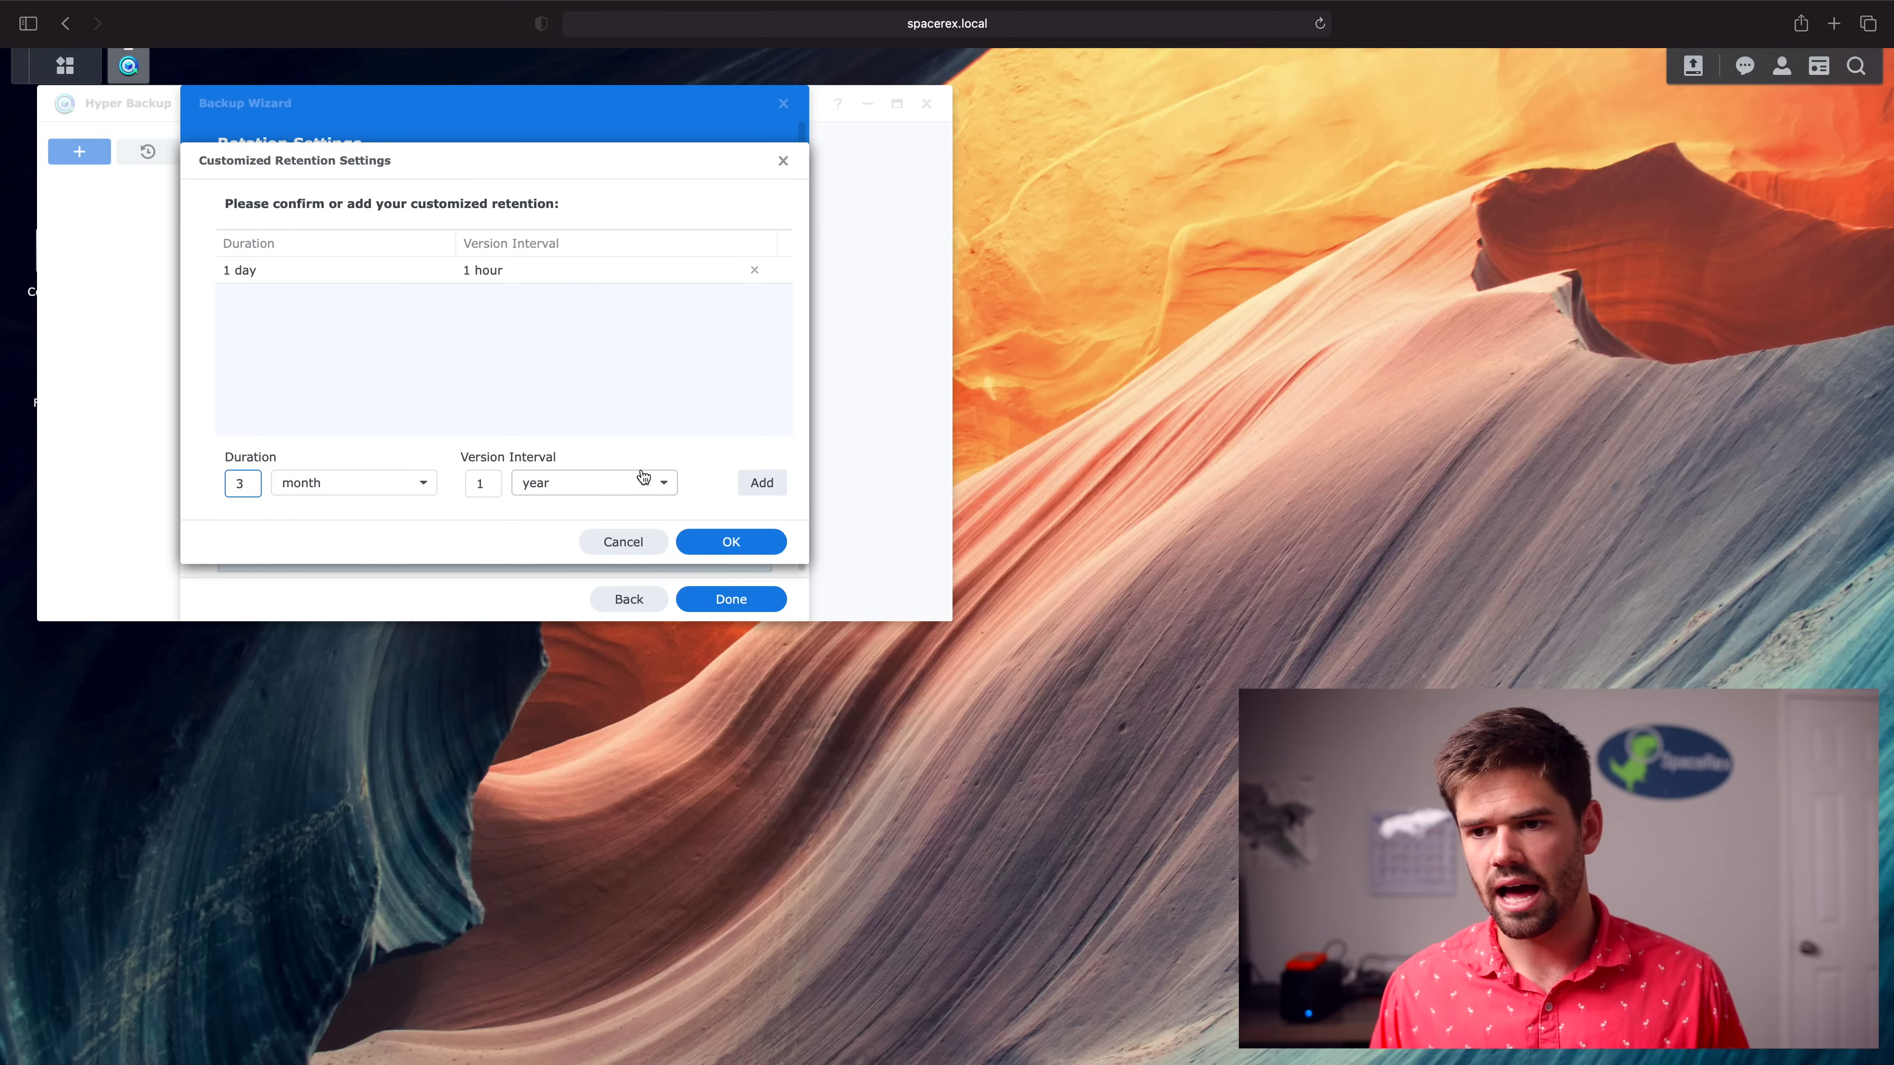
click(640, 483)
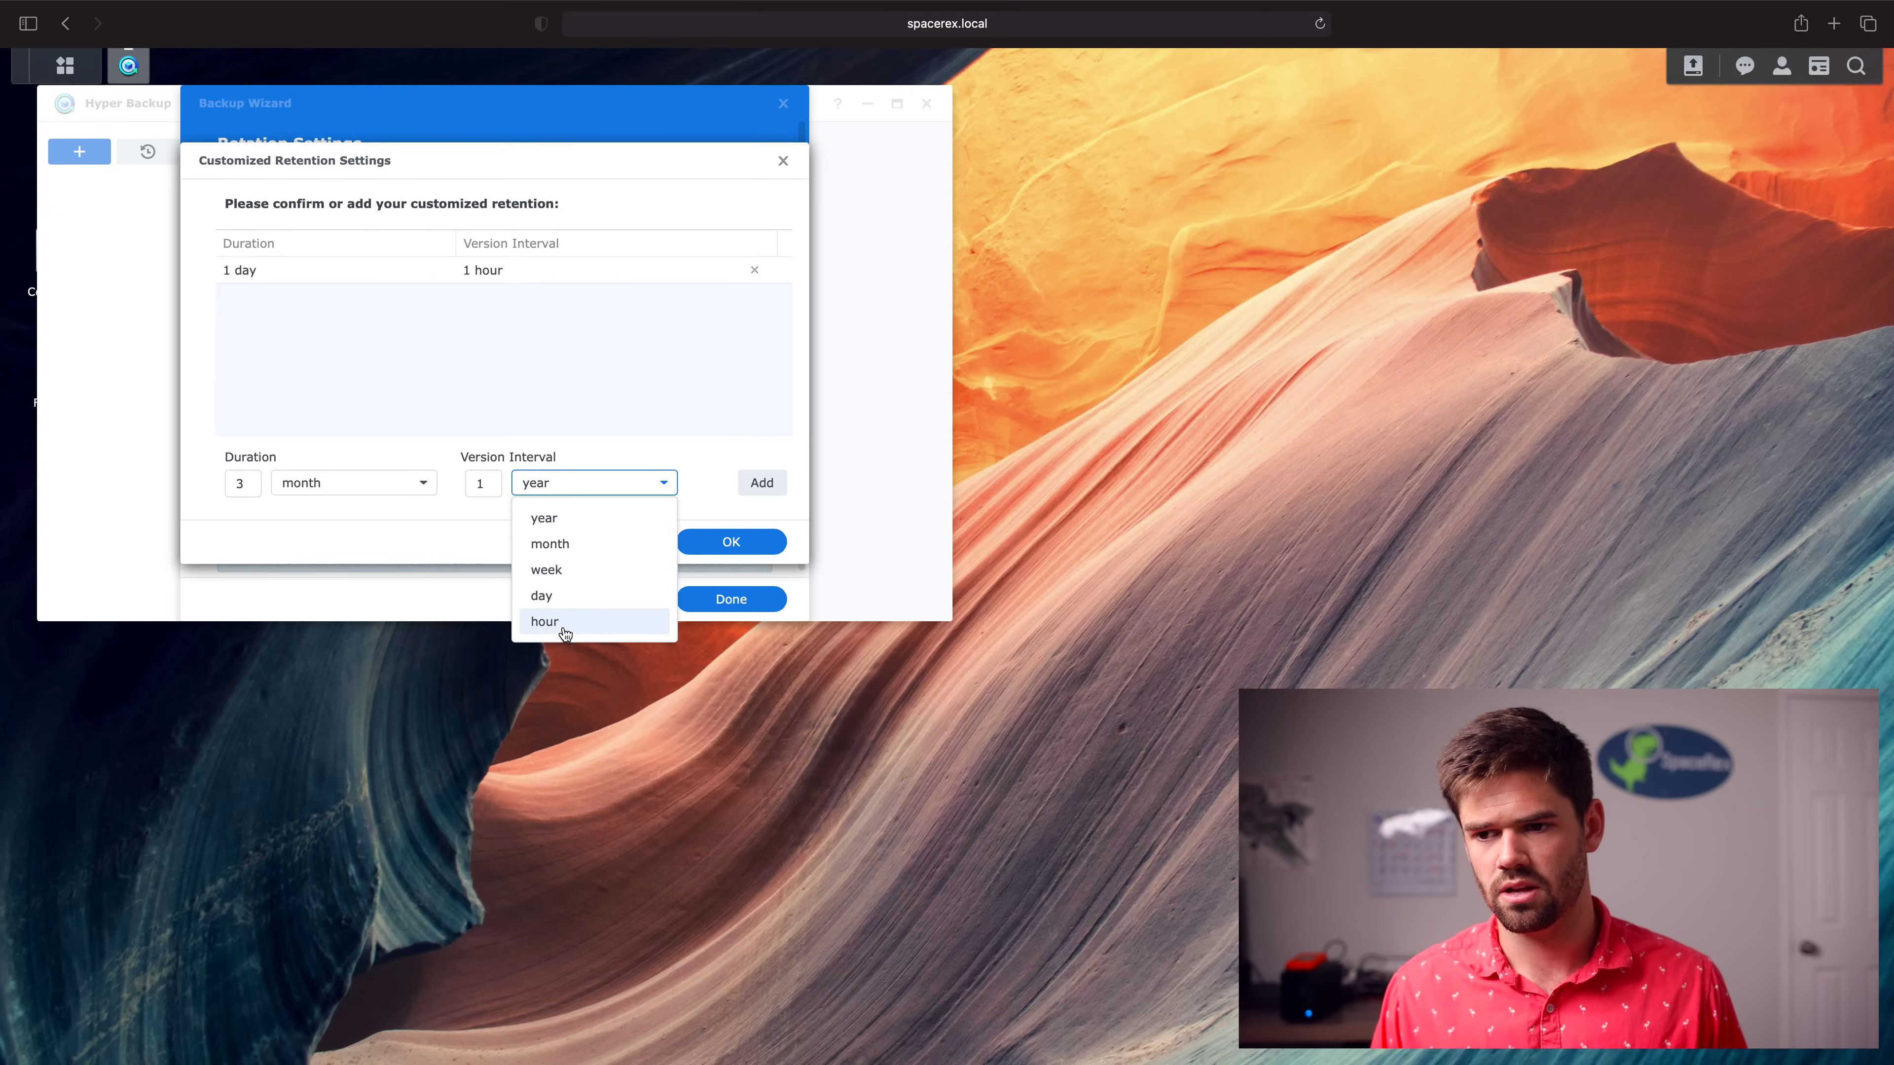
click(564, 598)
click(761, 483)
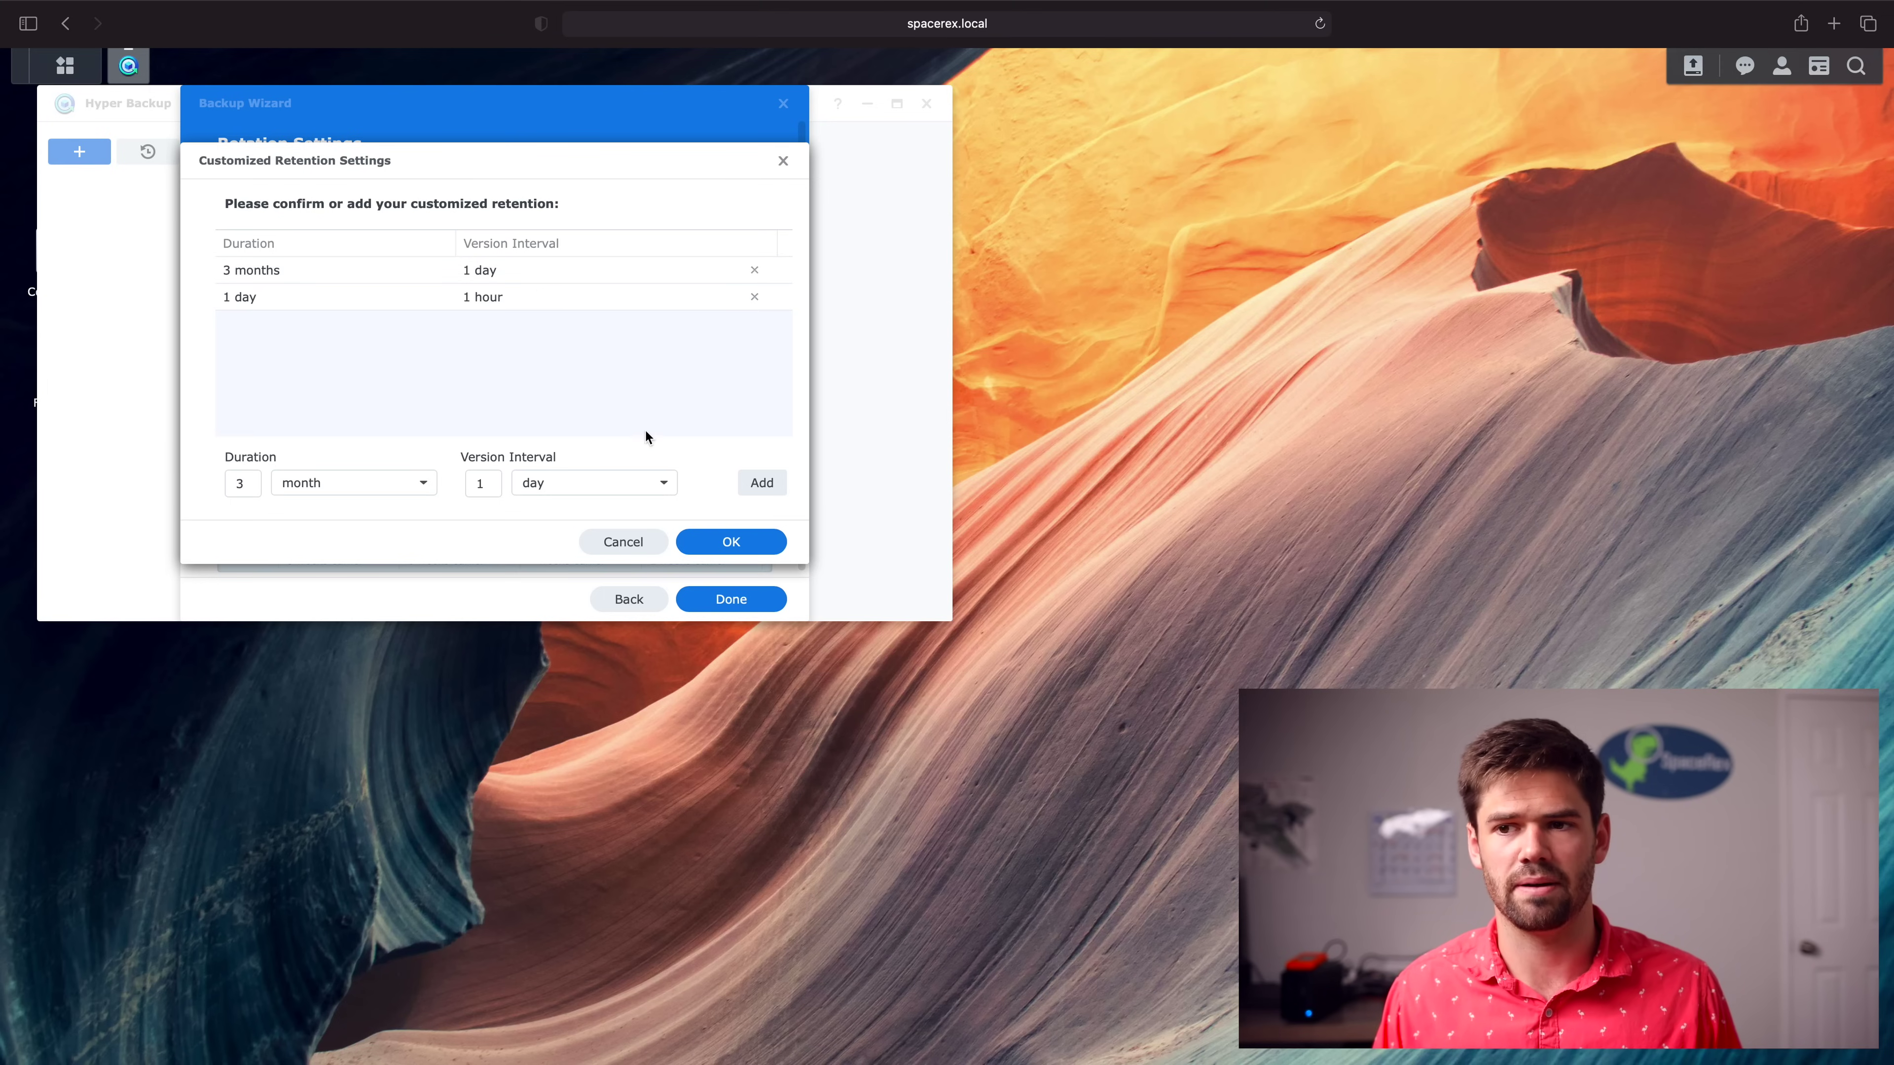
click(727, 543)
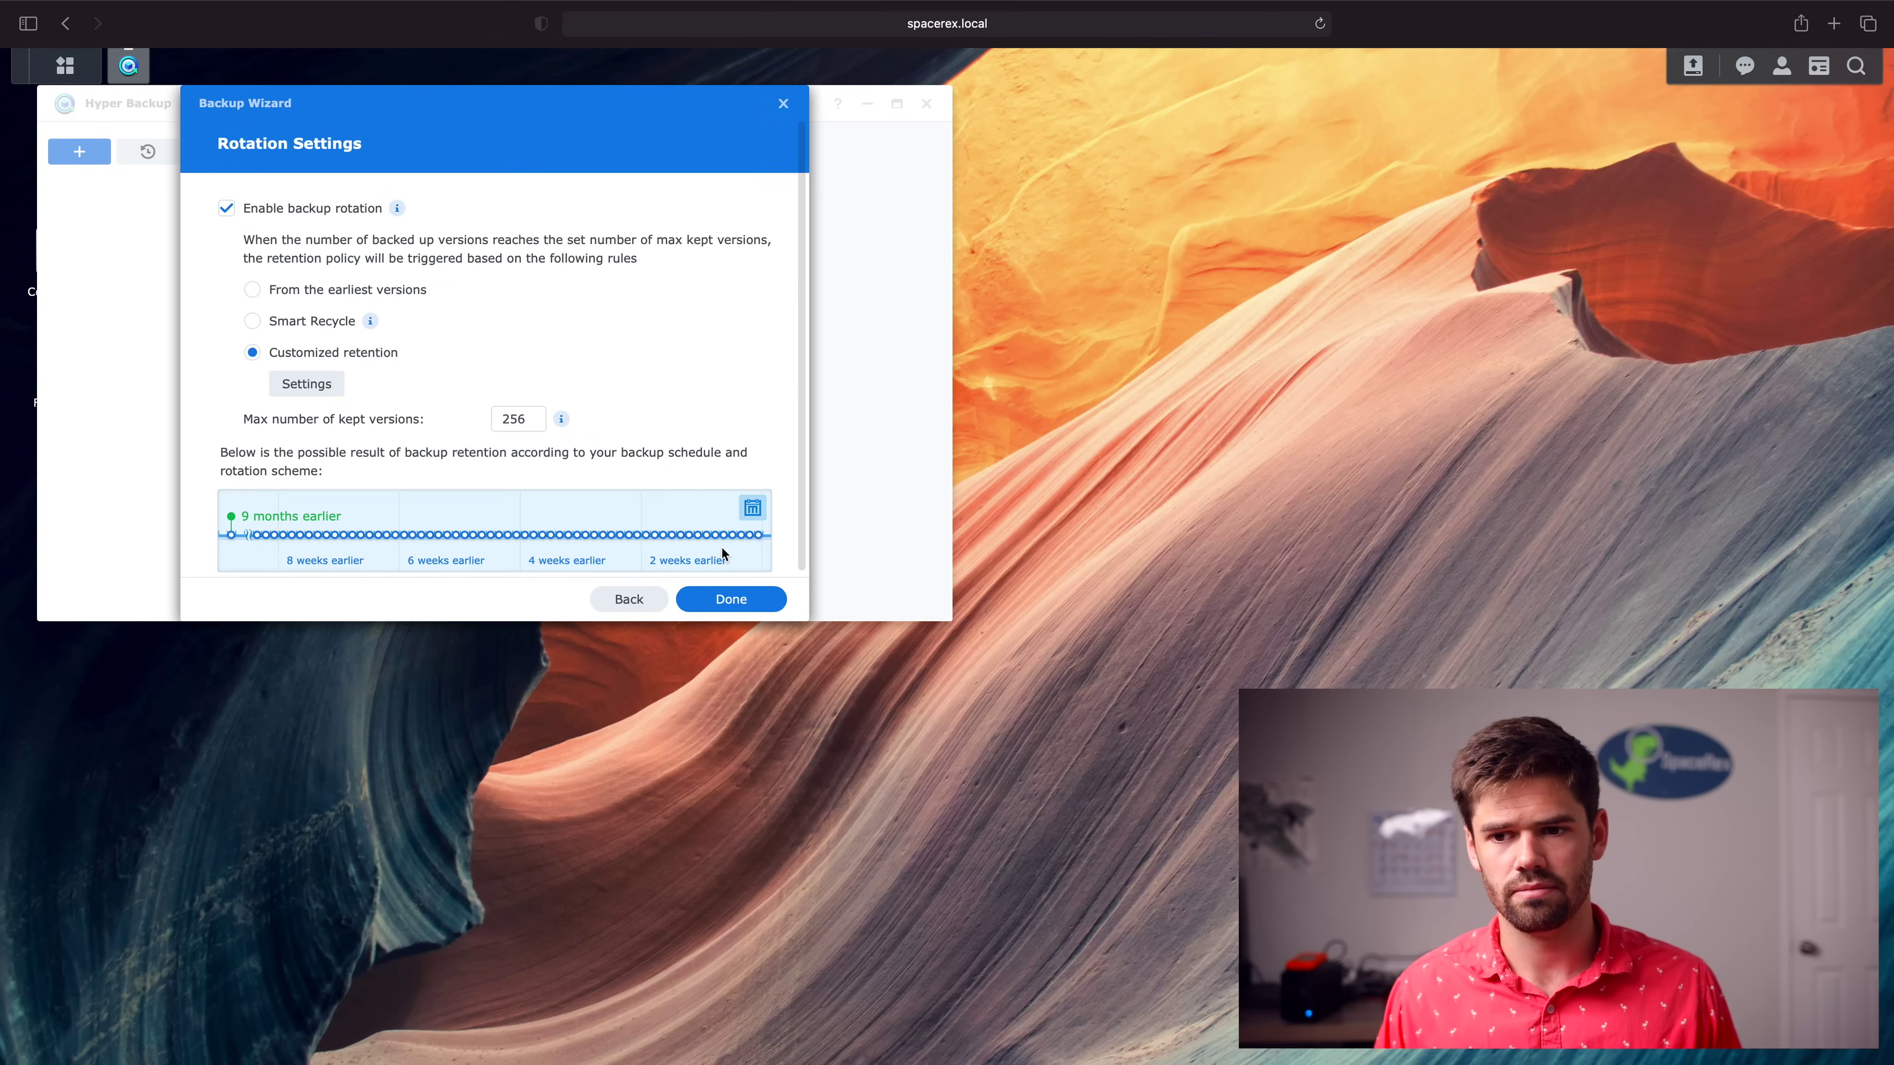
Step: Try a new max kept versions value, then restore it to 256
double_click(514, 418)
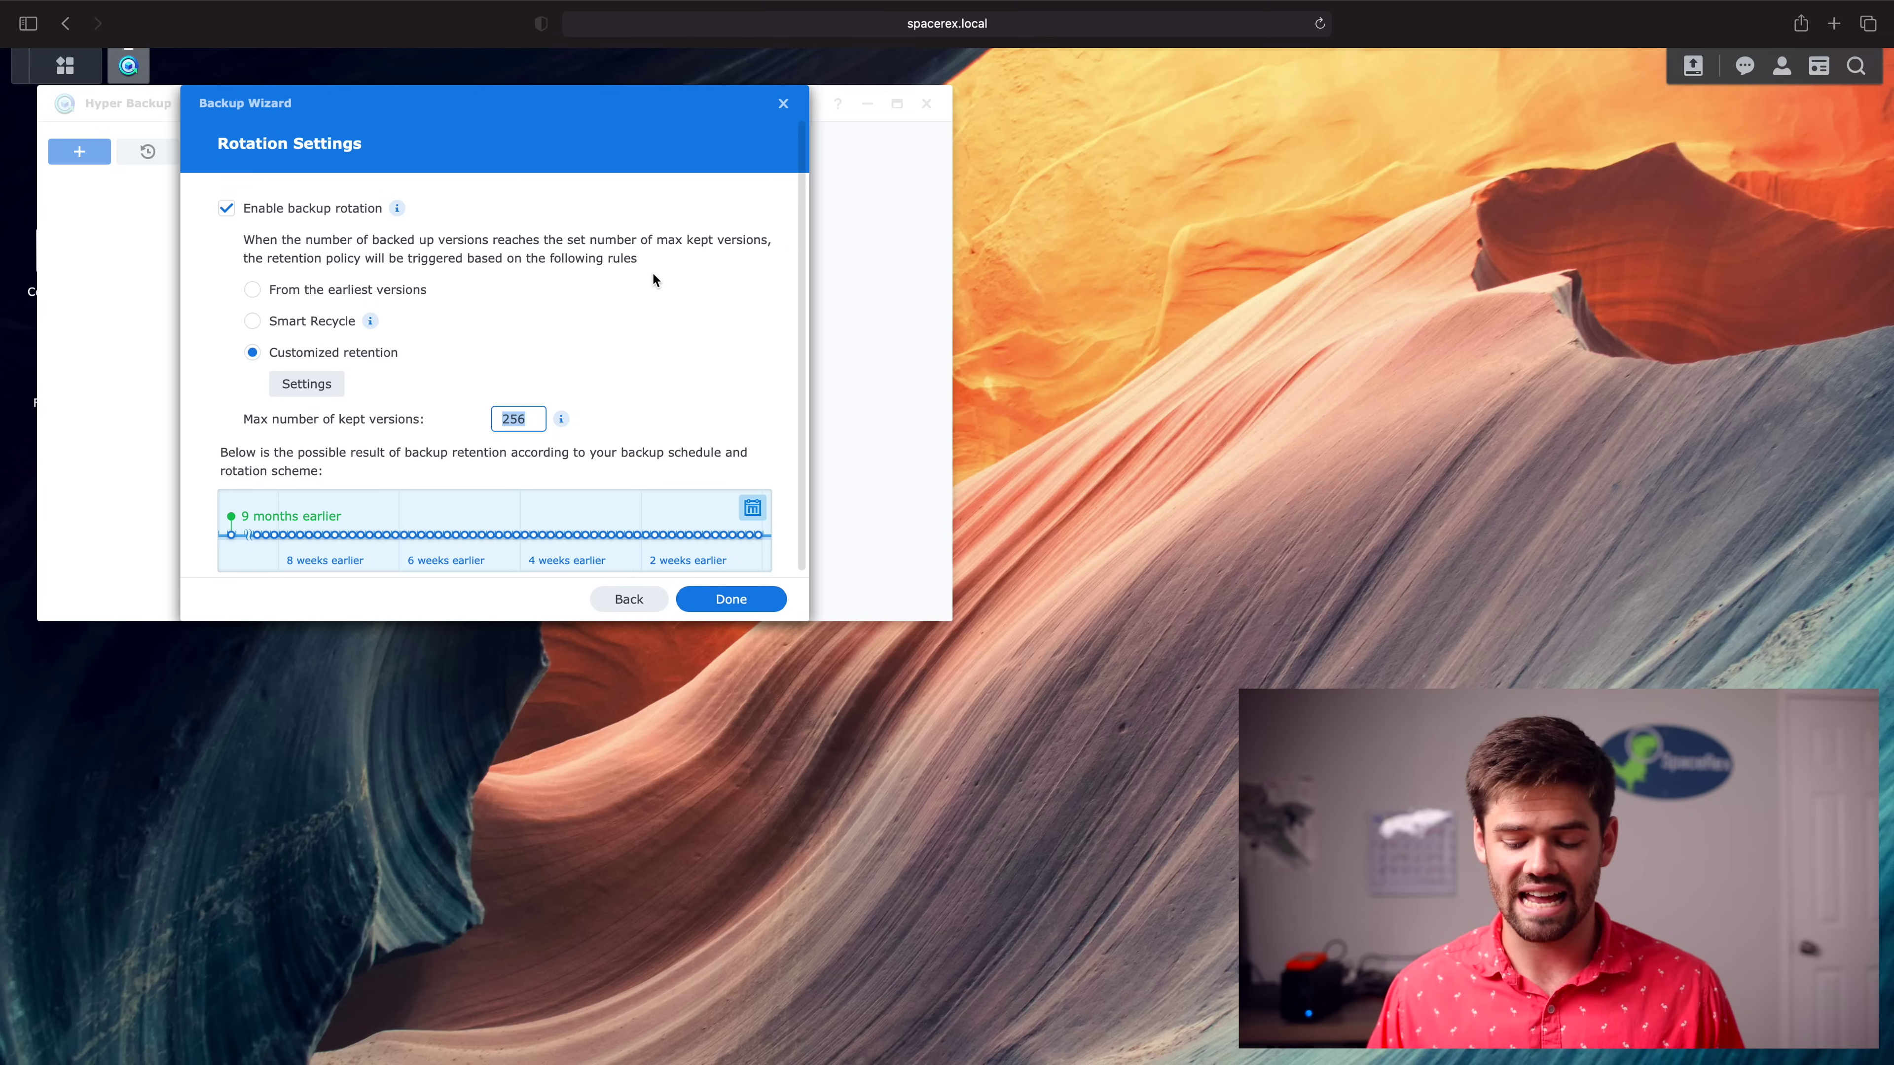
text(09)
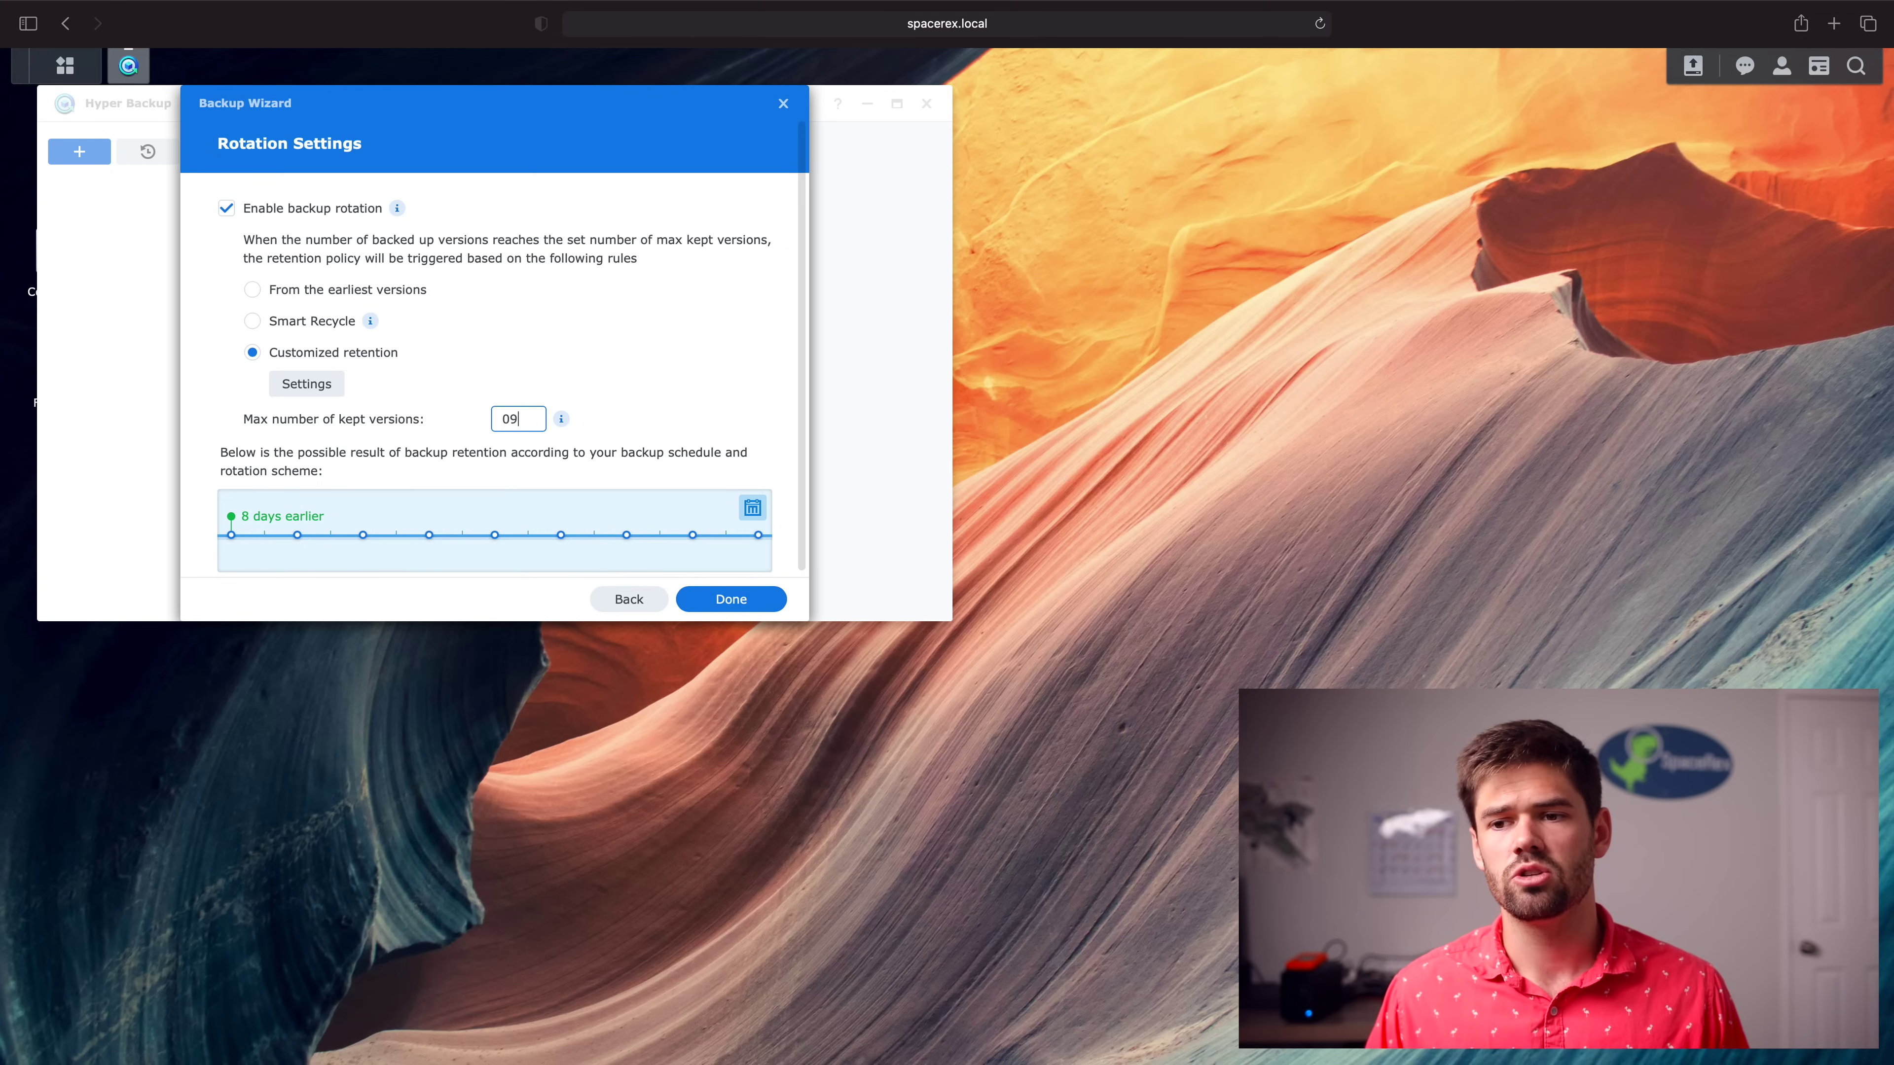
key(BackSpace)
key(BackSpace)
text(90)
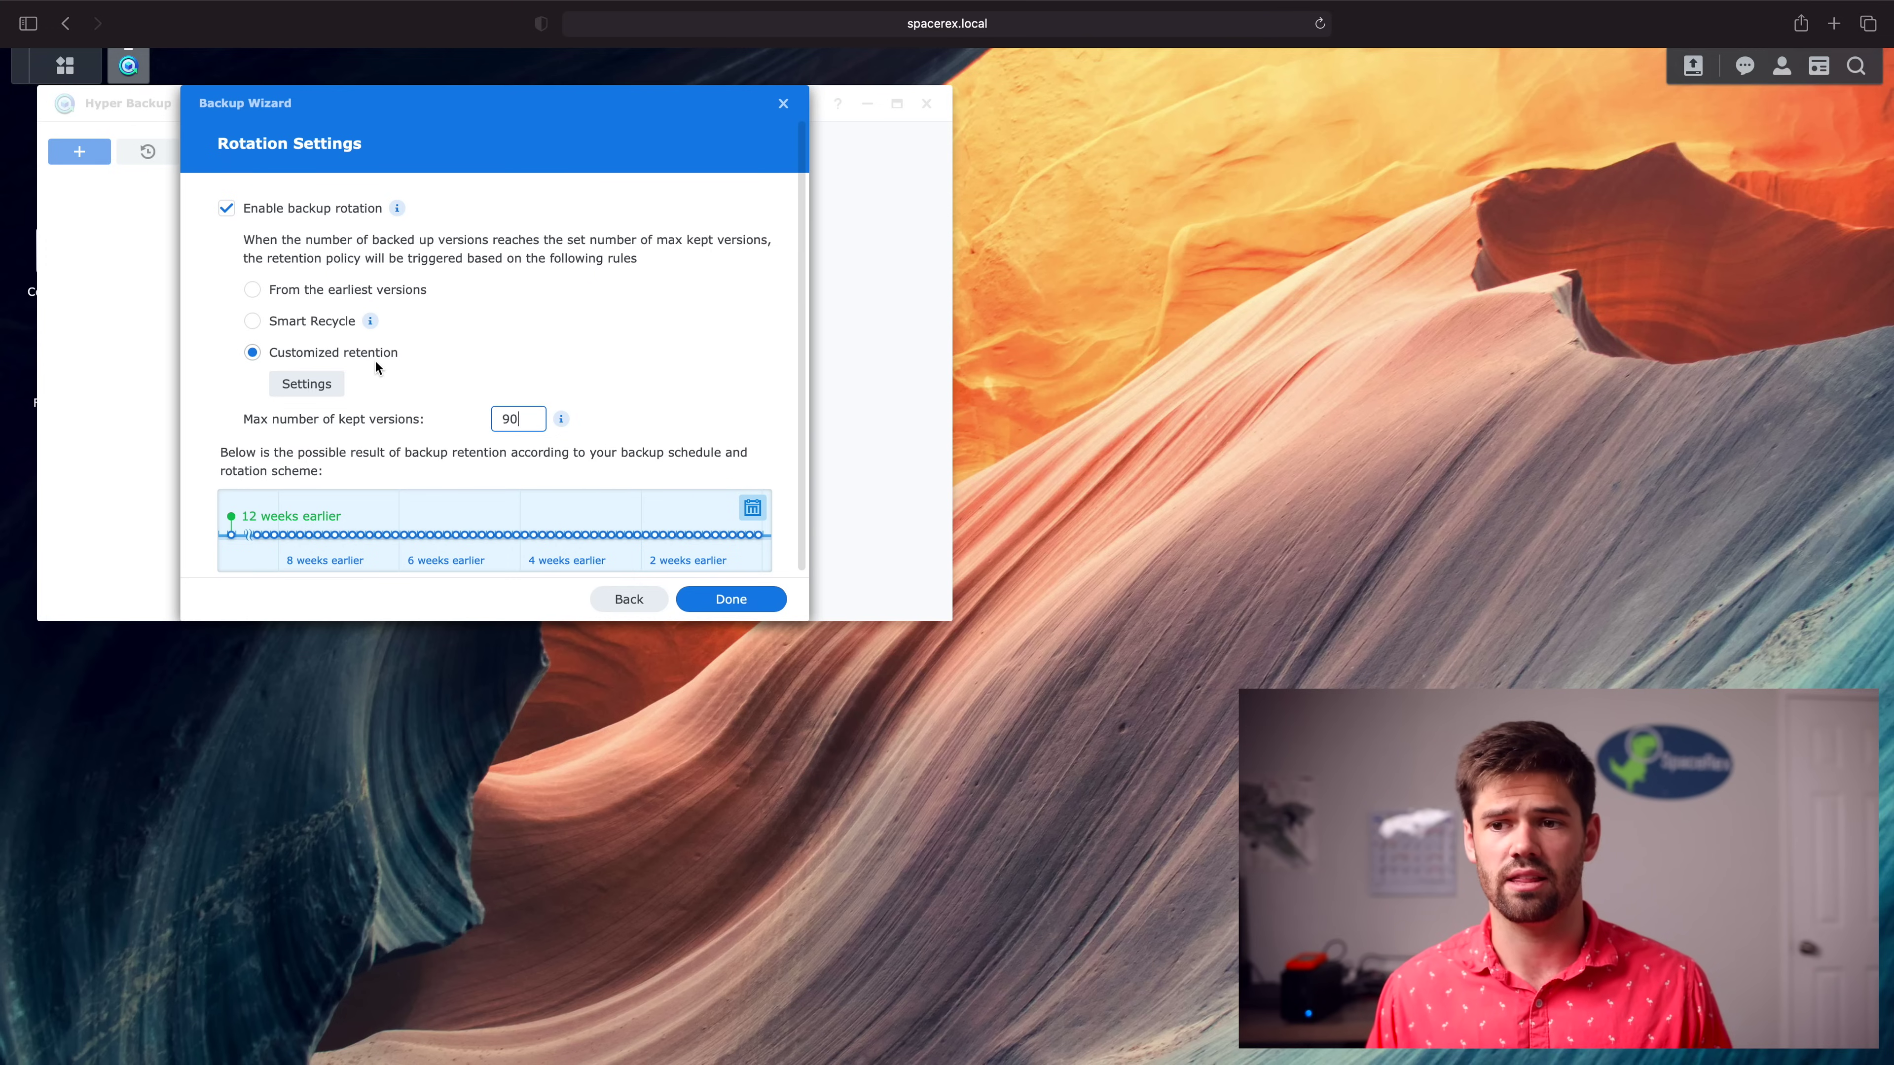
key(BackSpace)
key(BackSpace)
text(256)
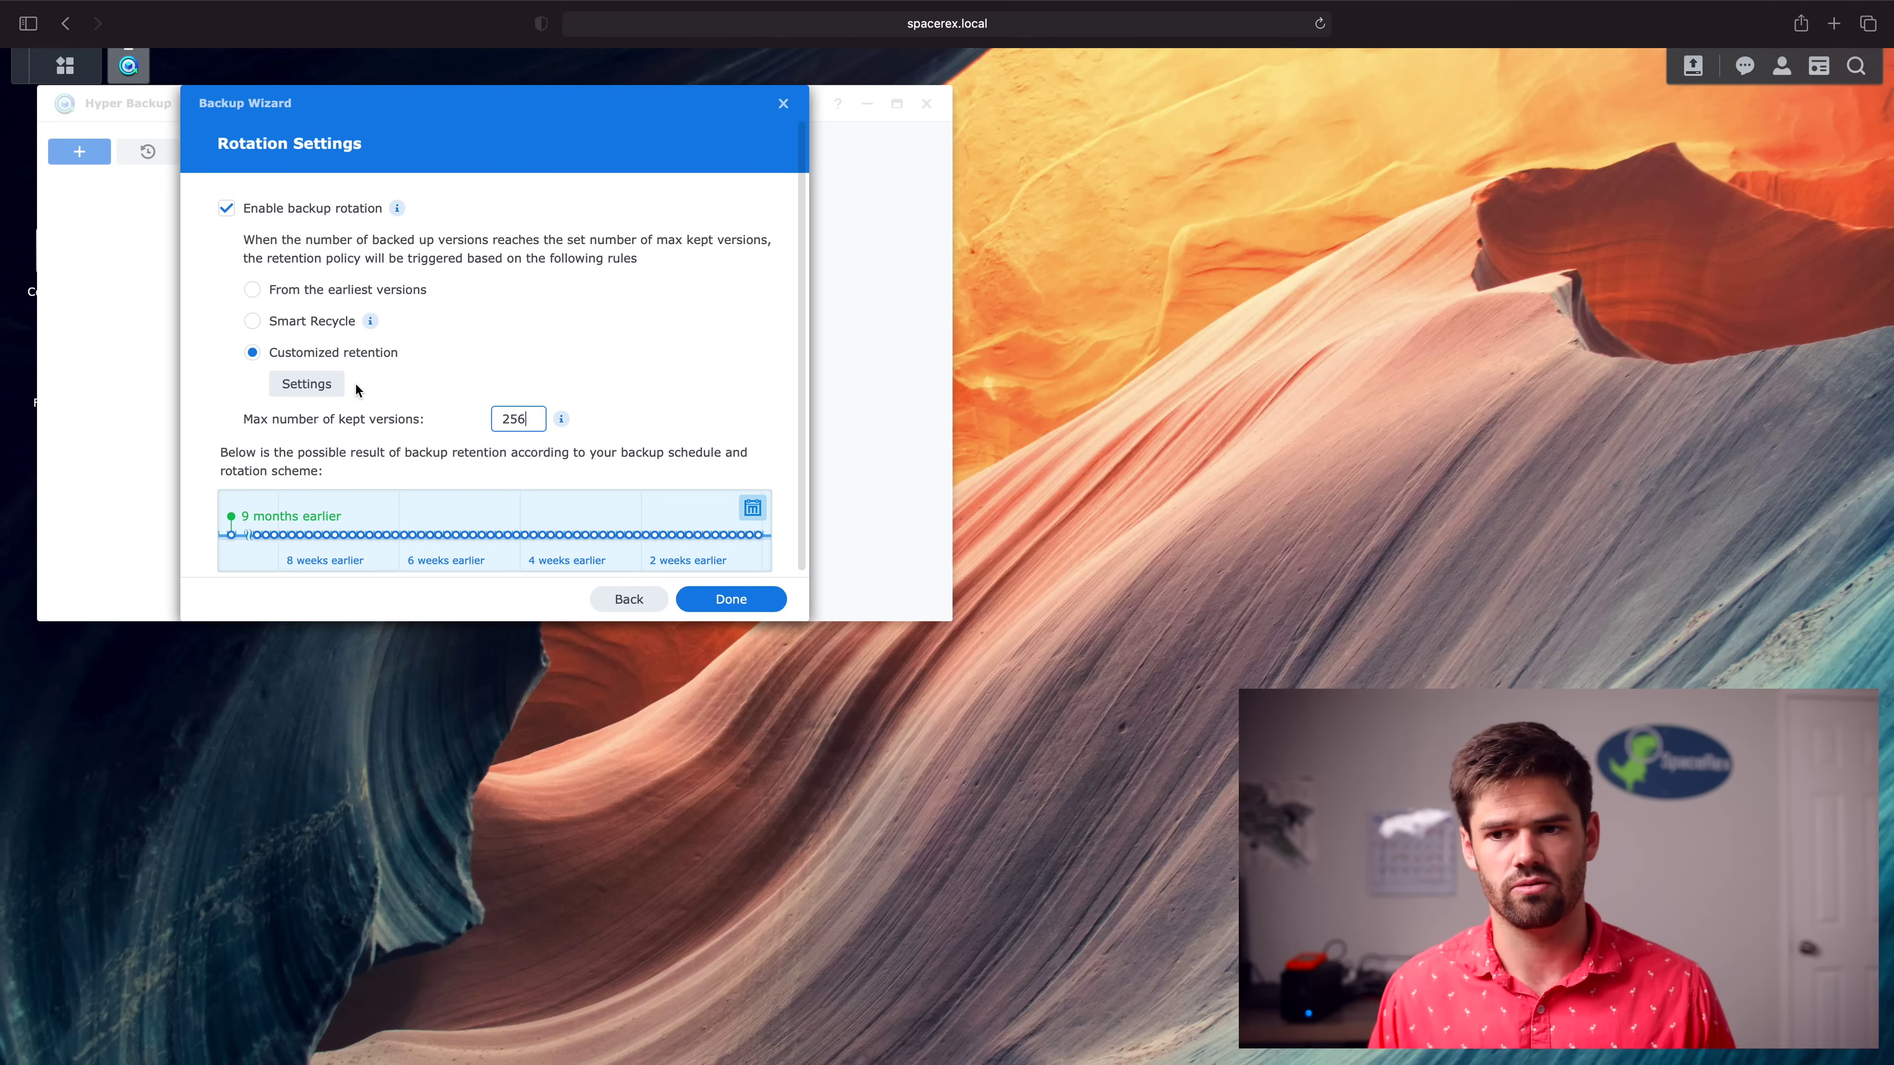
Step: Set max kept versions to 90 and finish creating the backup task
double_click(516, 428)
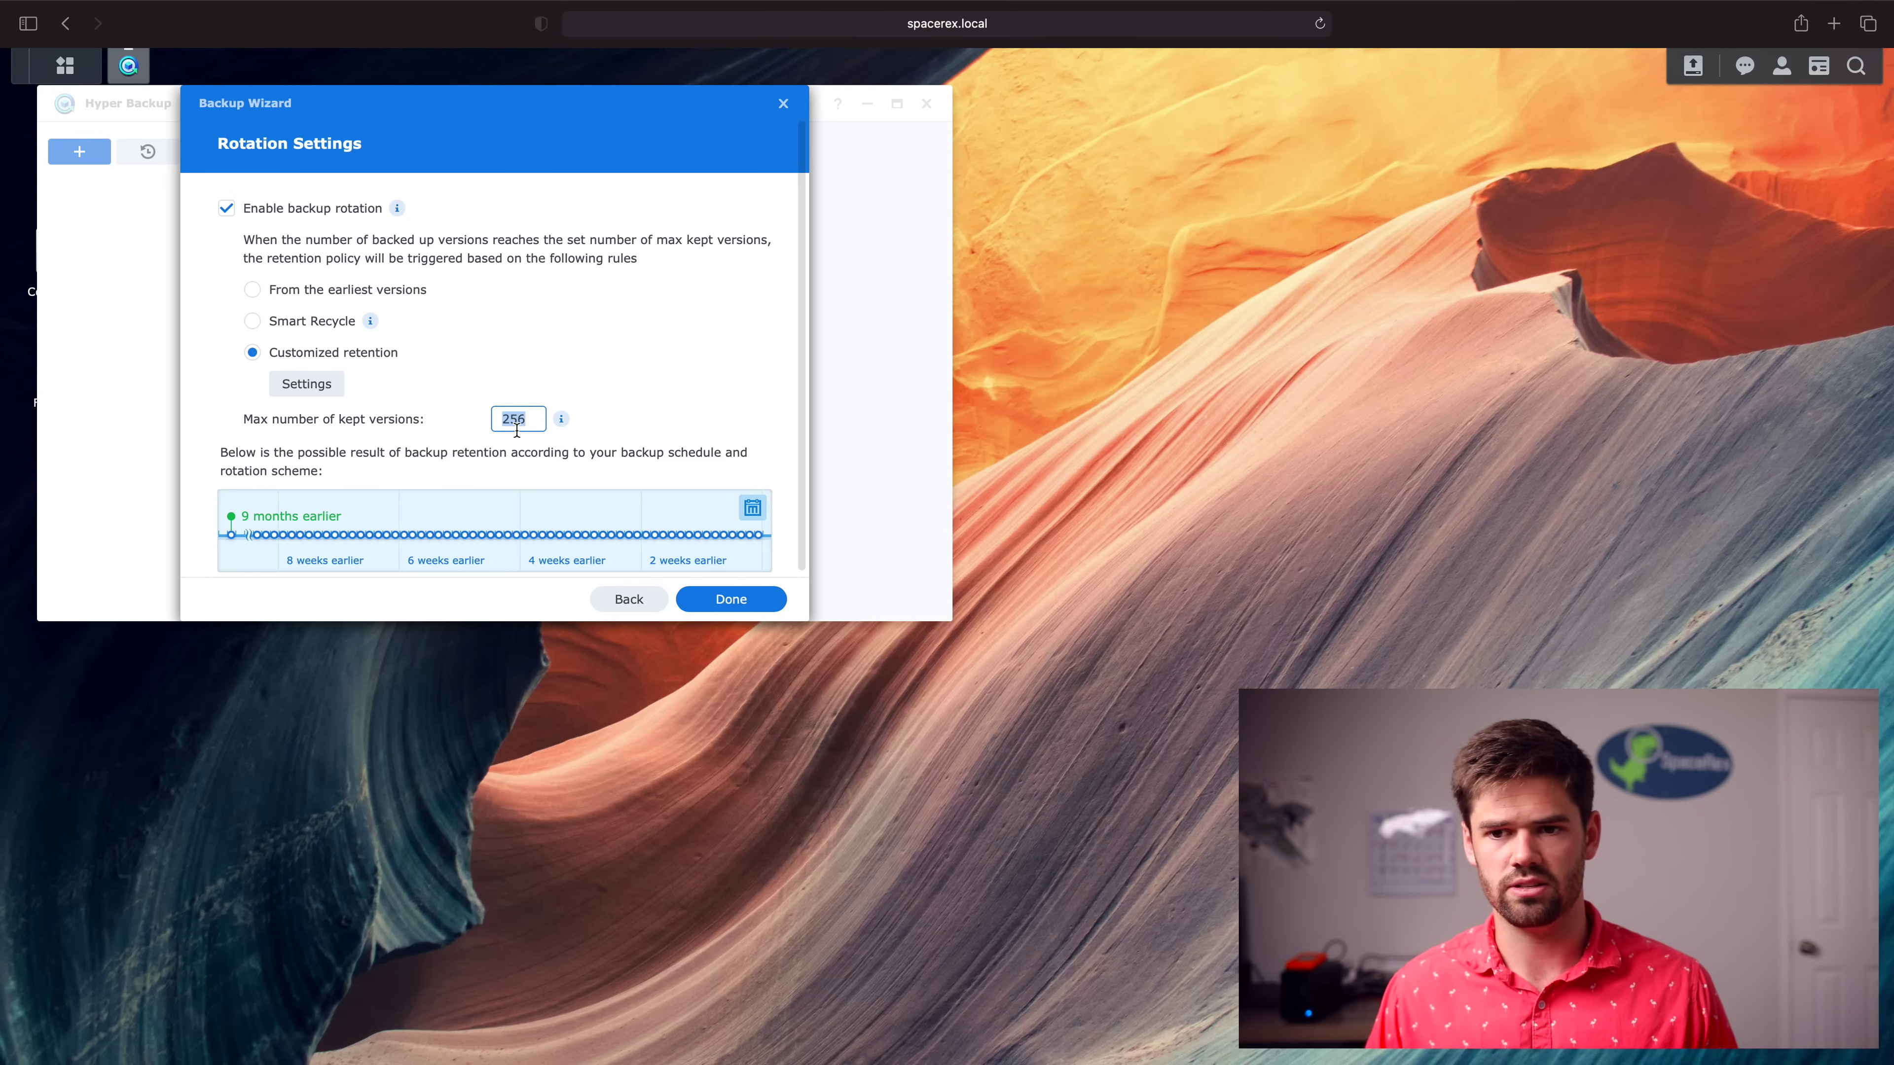
text(10)
key(BackSpace)
key(BackSpace)
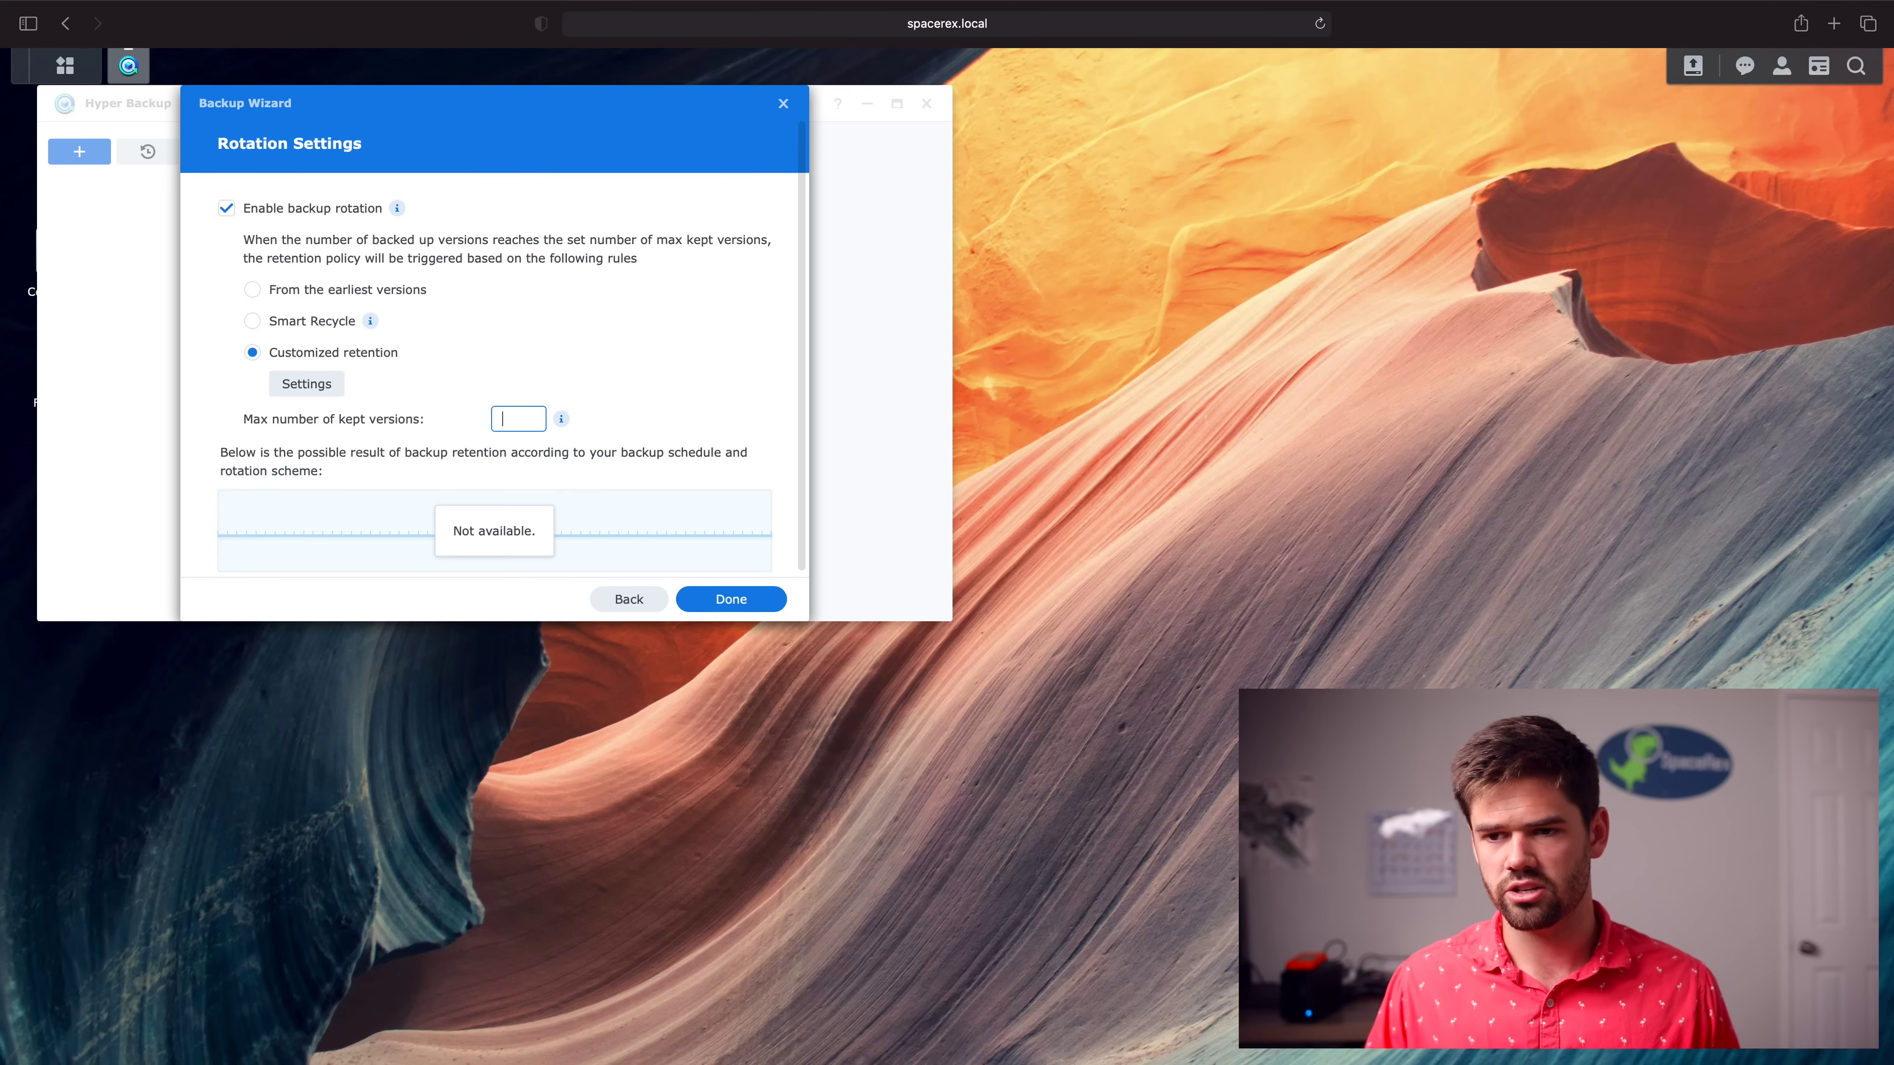
text(90)
click(629, 363)
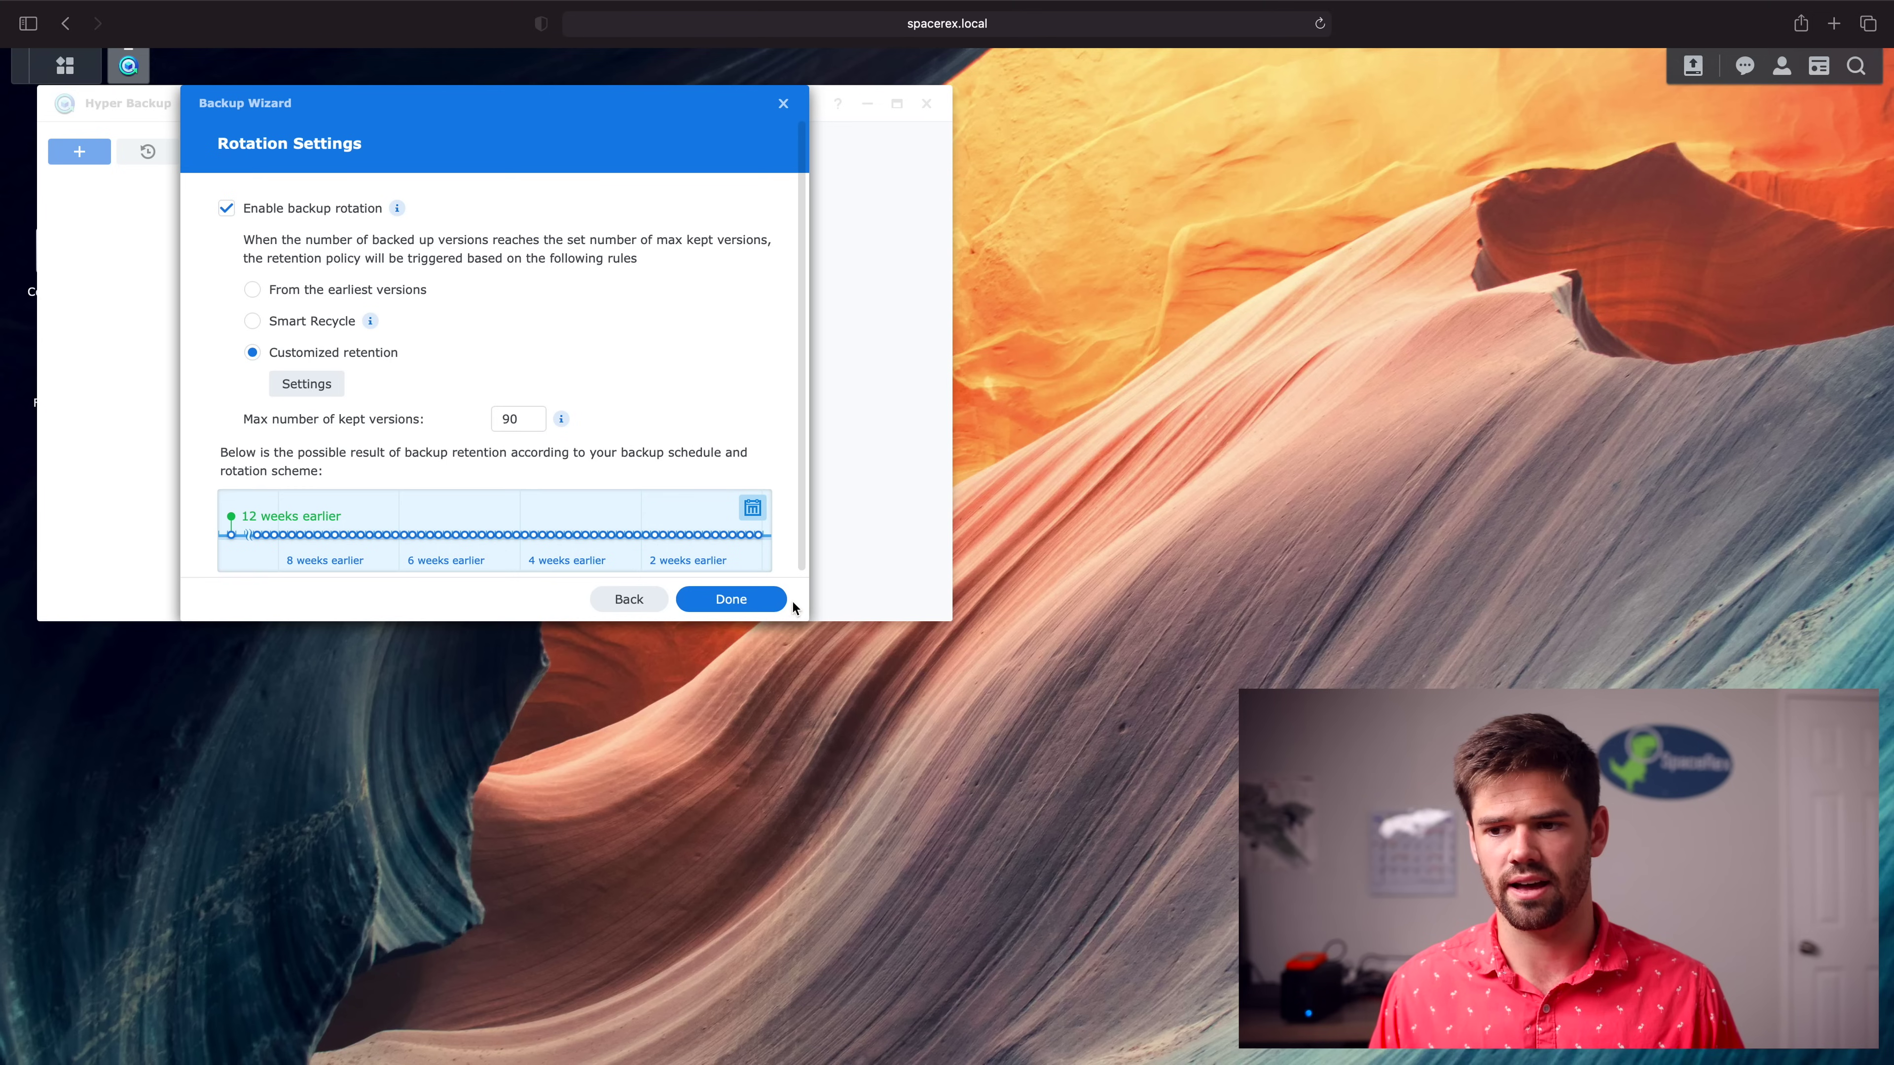
click(723, 601)
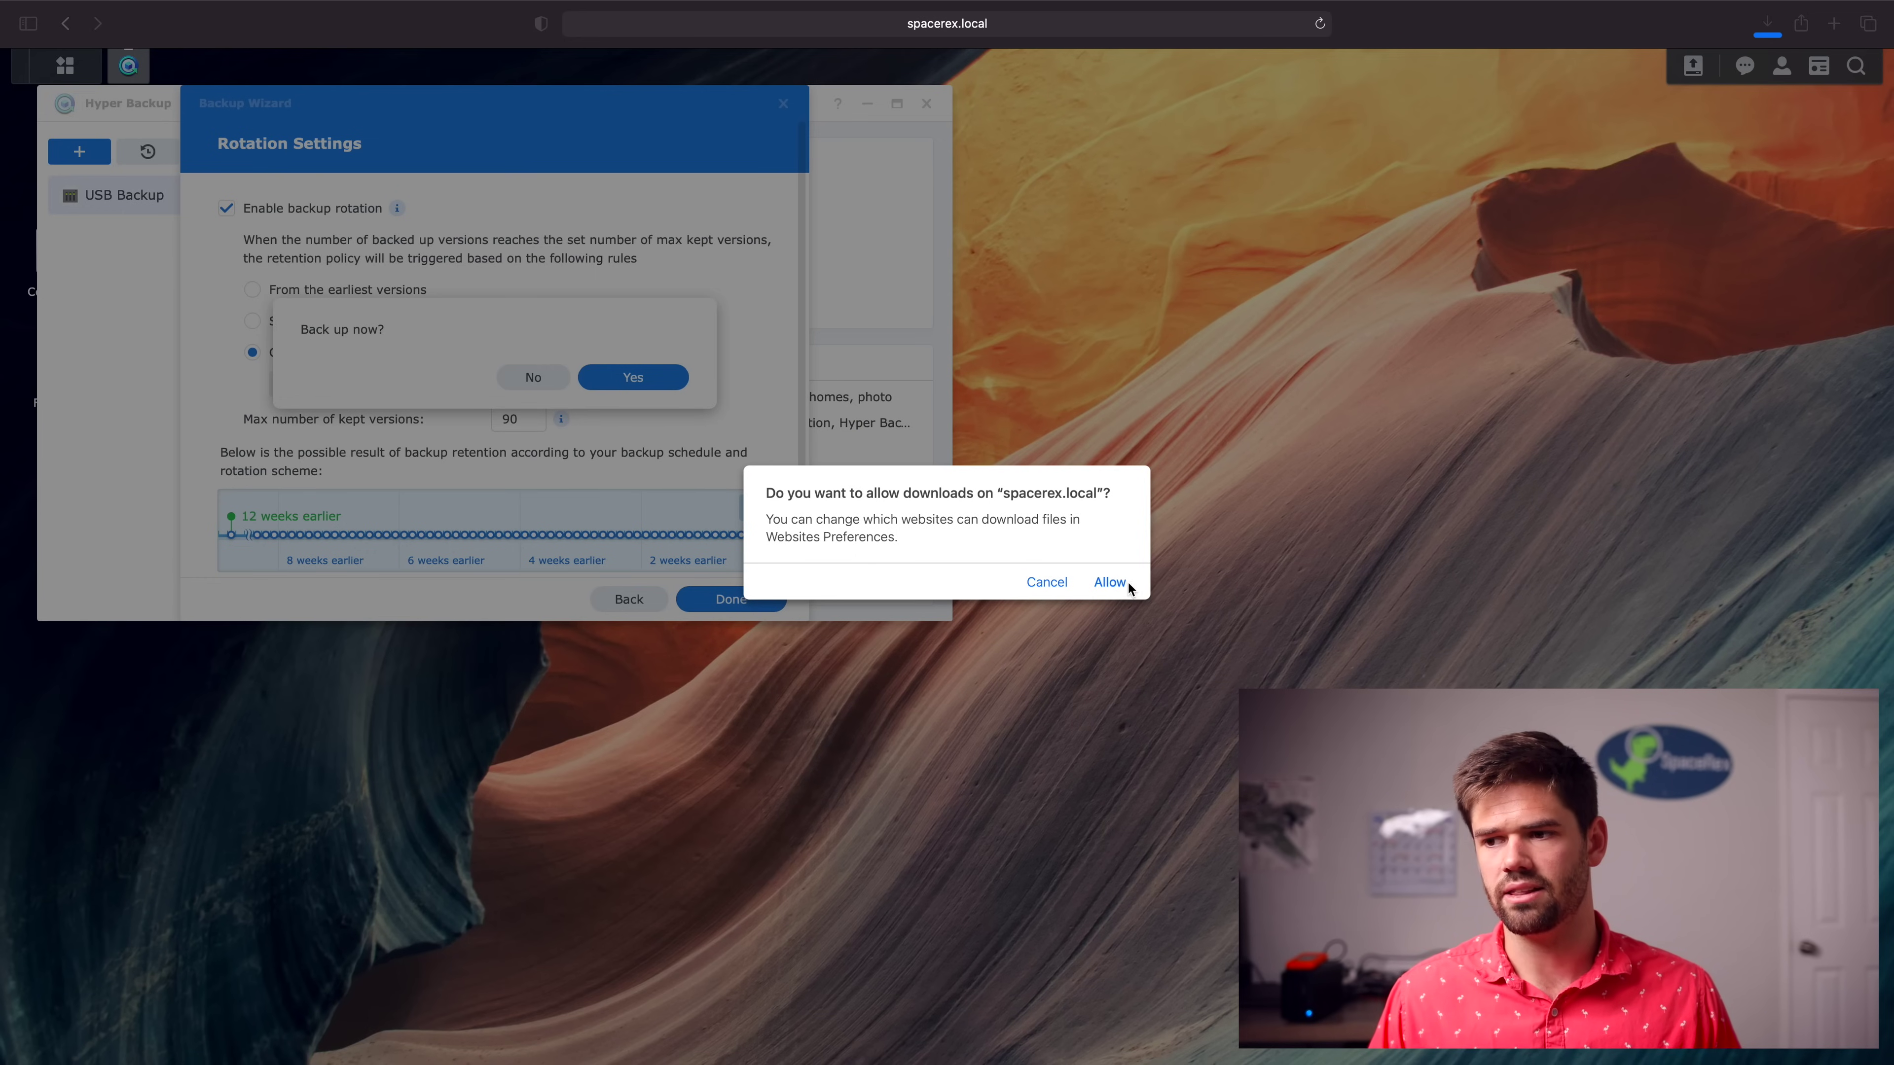
Step: Allow the site's download request and start the first backup immediately
click(1112, 582)
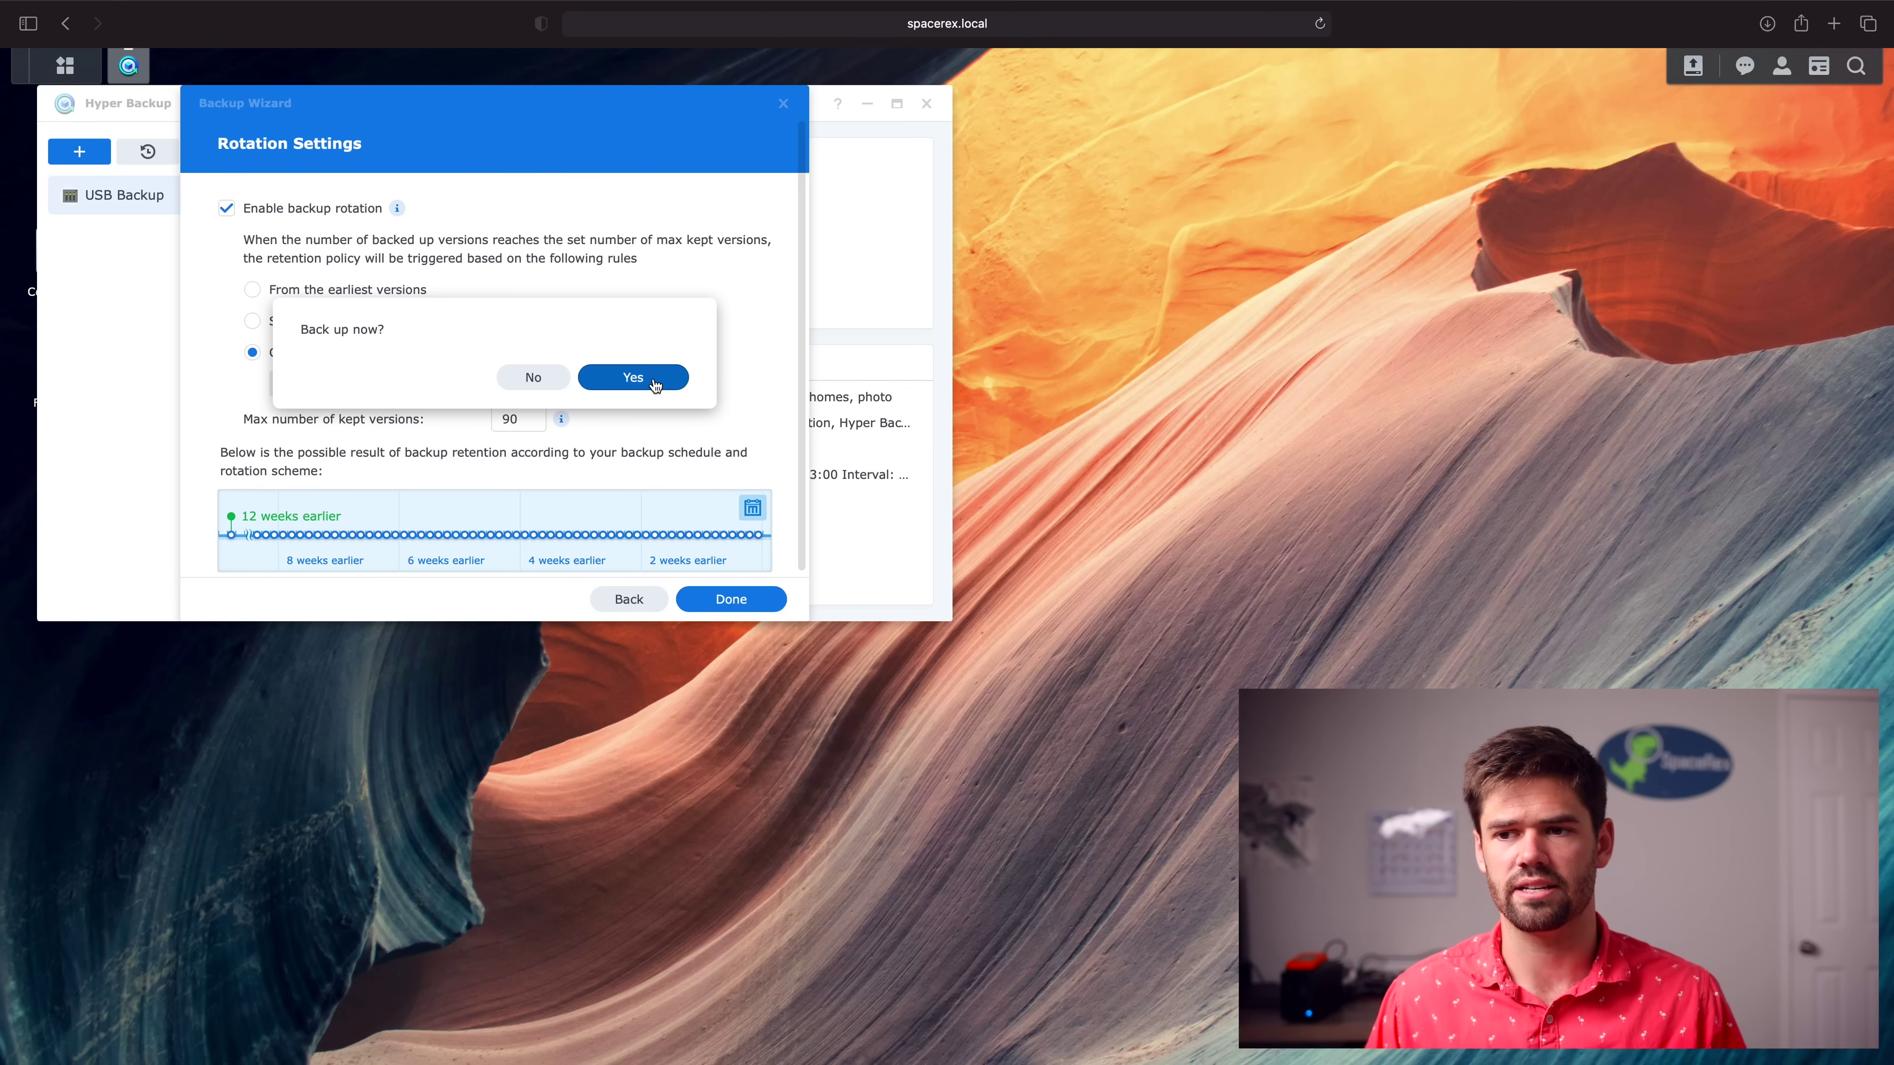
click(632, 377)
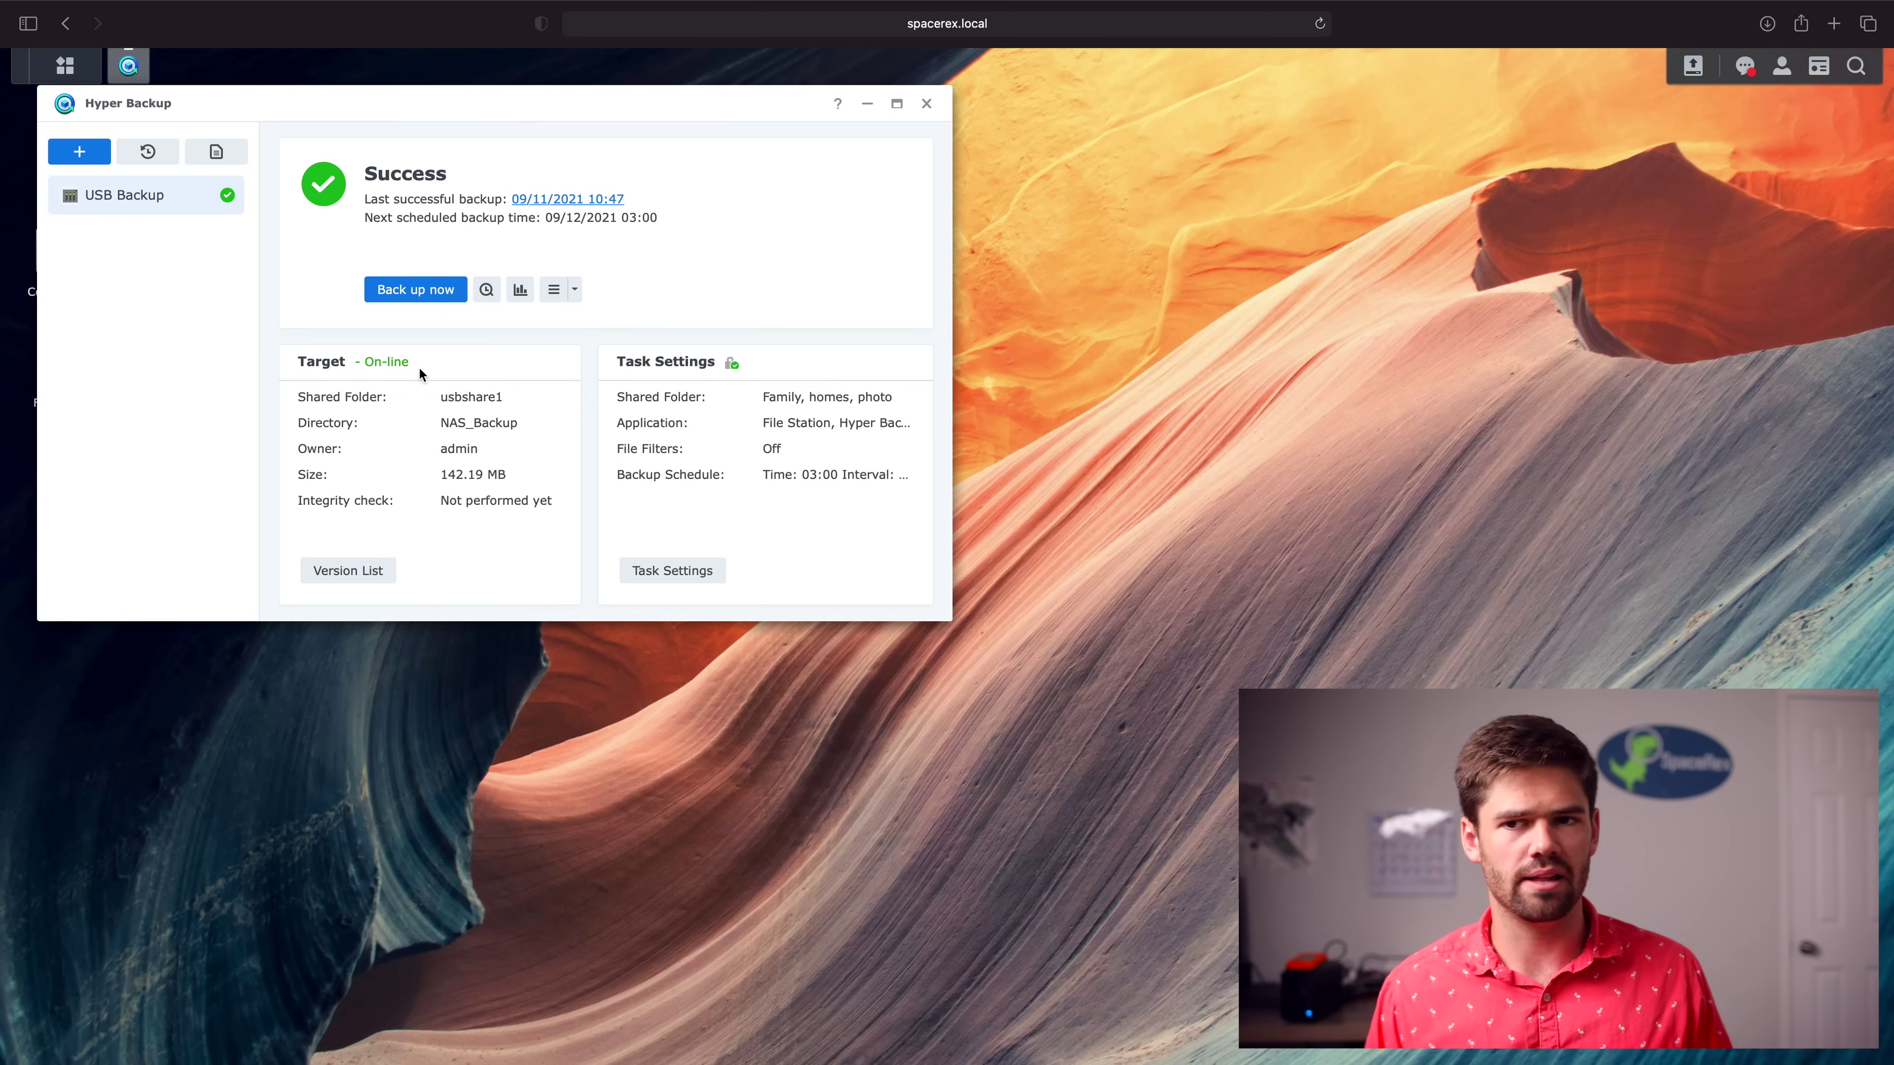
Step: Run a new backup of the USB Backup task now
click(440, 308)
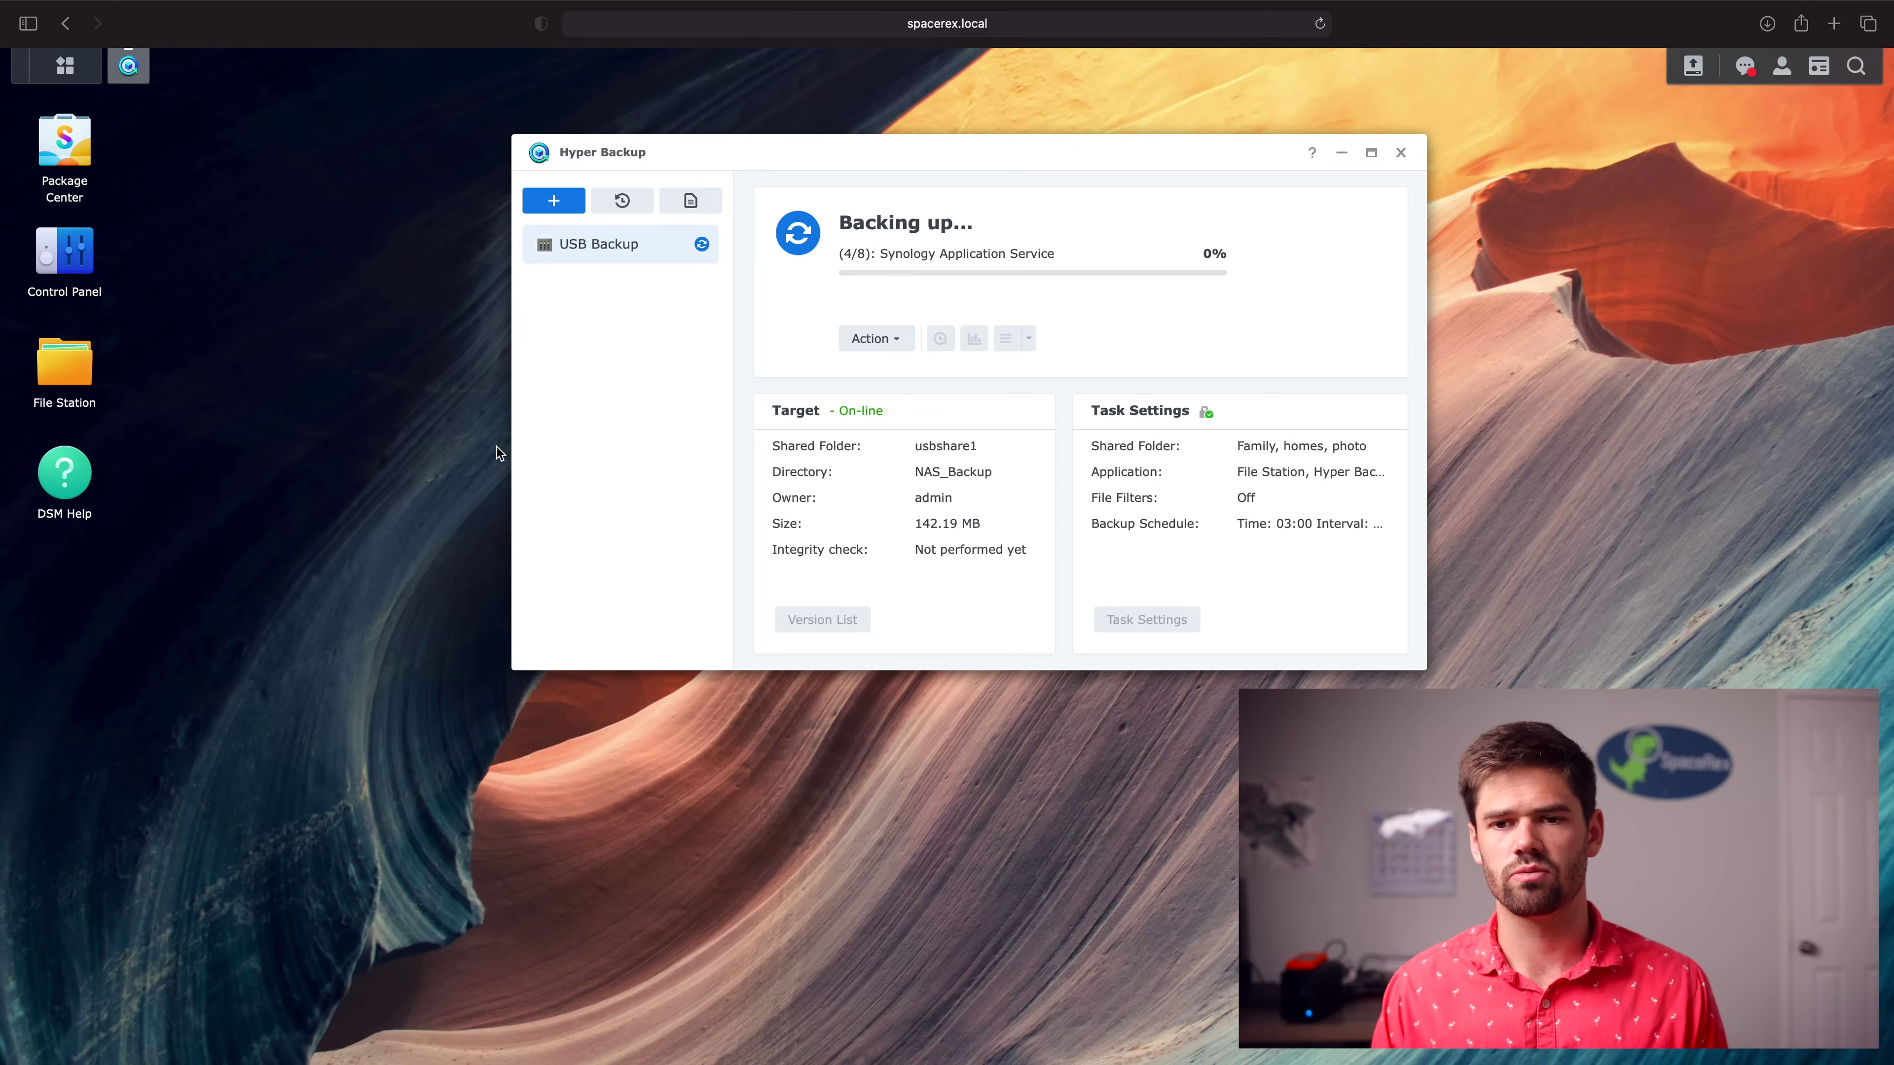
Step: Open NAS_Backup.hbk on usbshare1 from File Station, entering the backup password
click(64, 365)
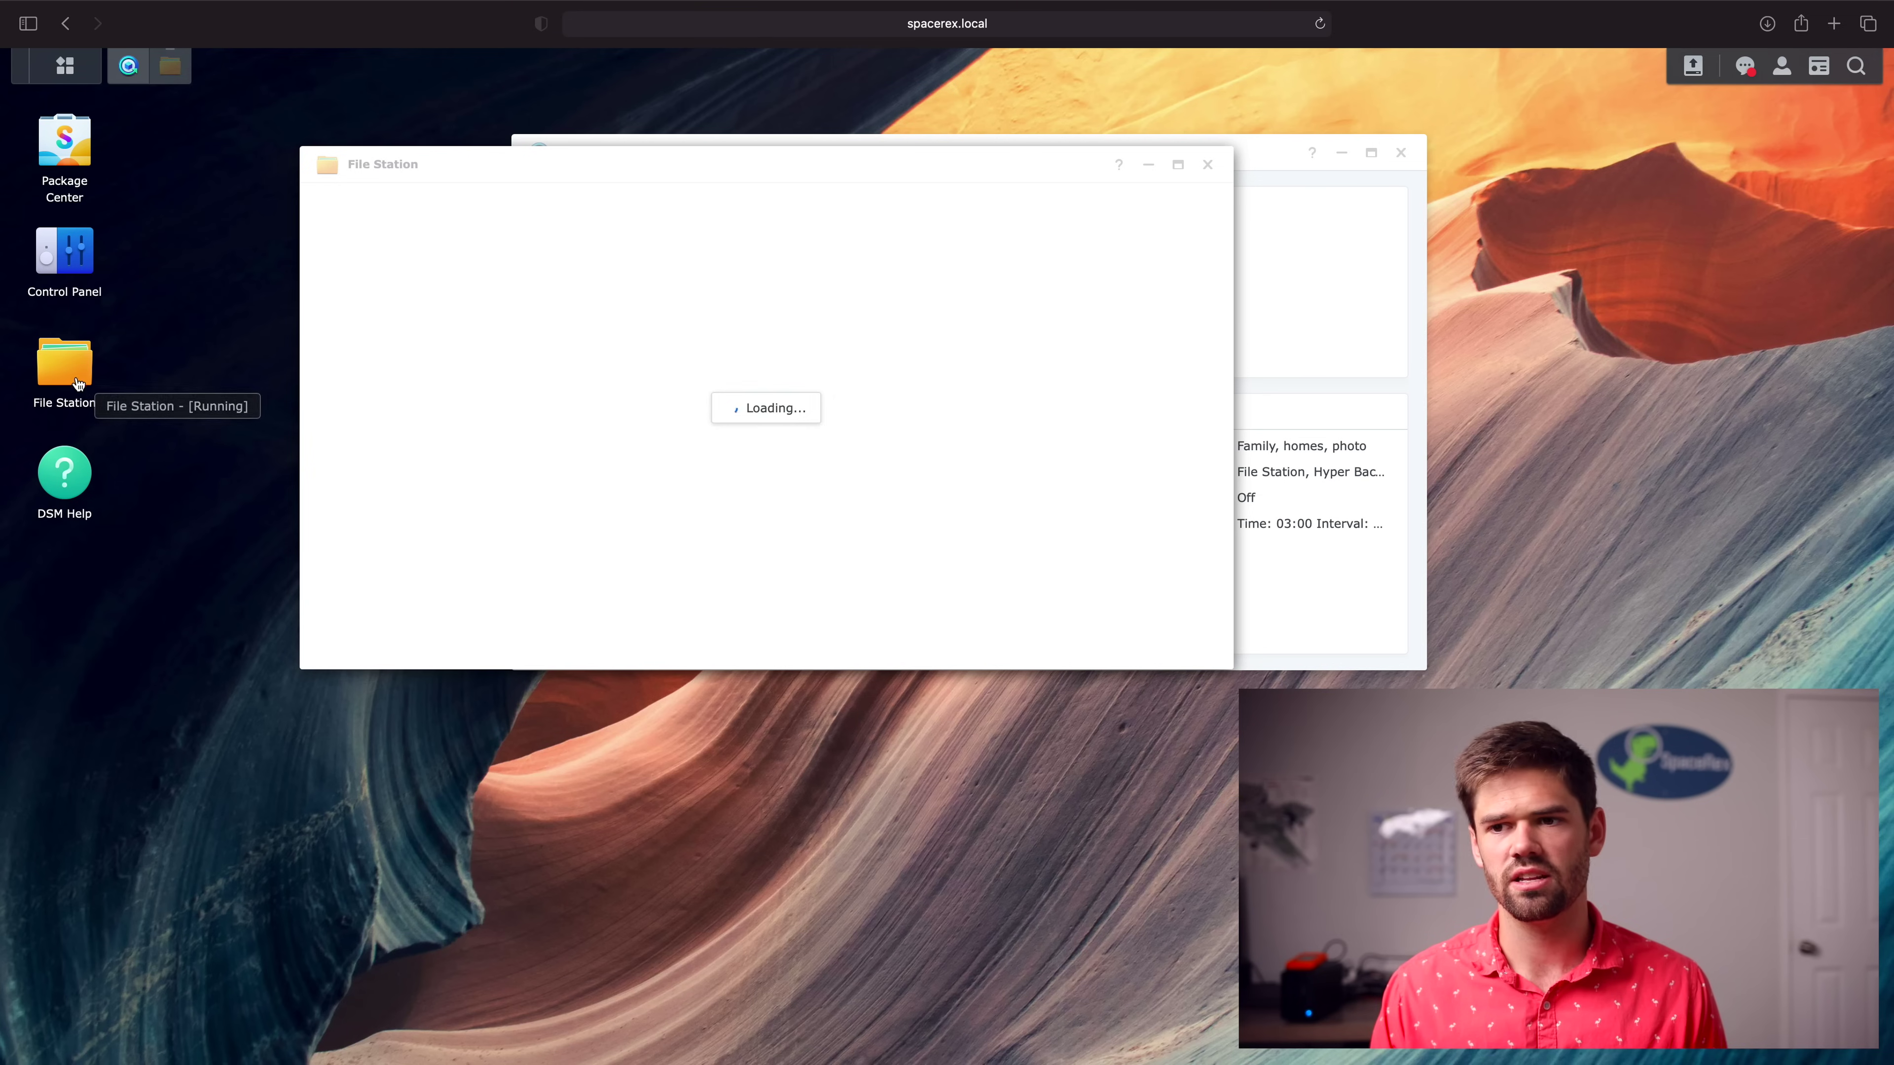
click(435, 339)
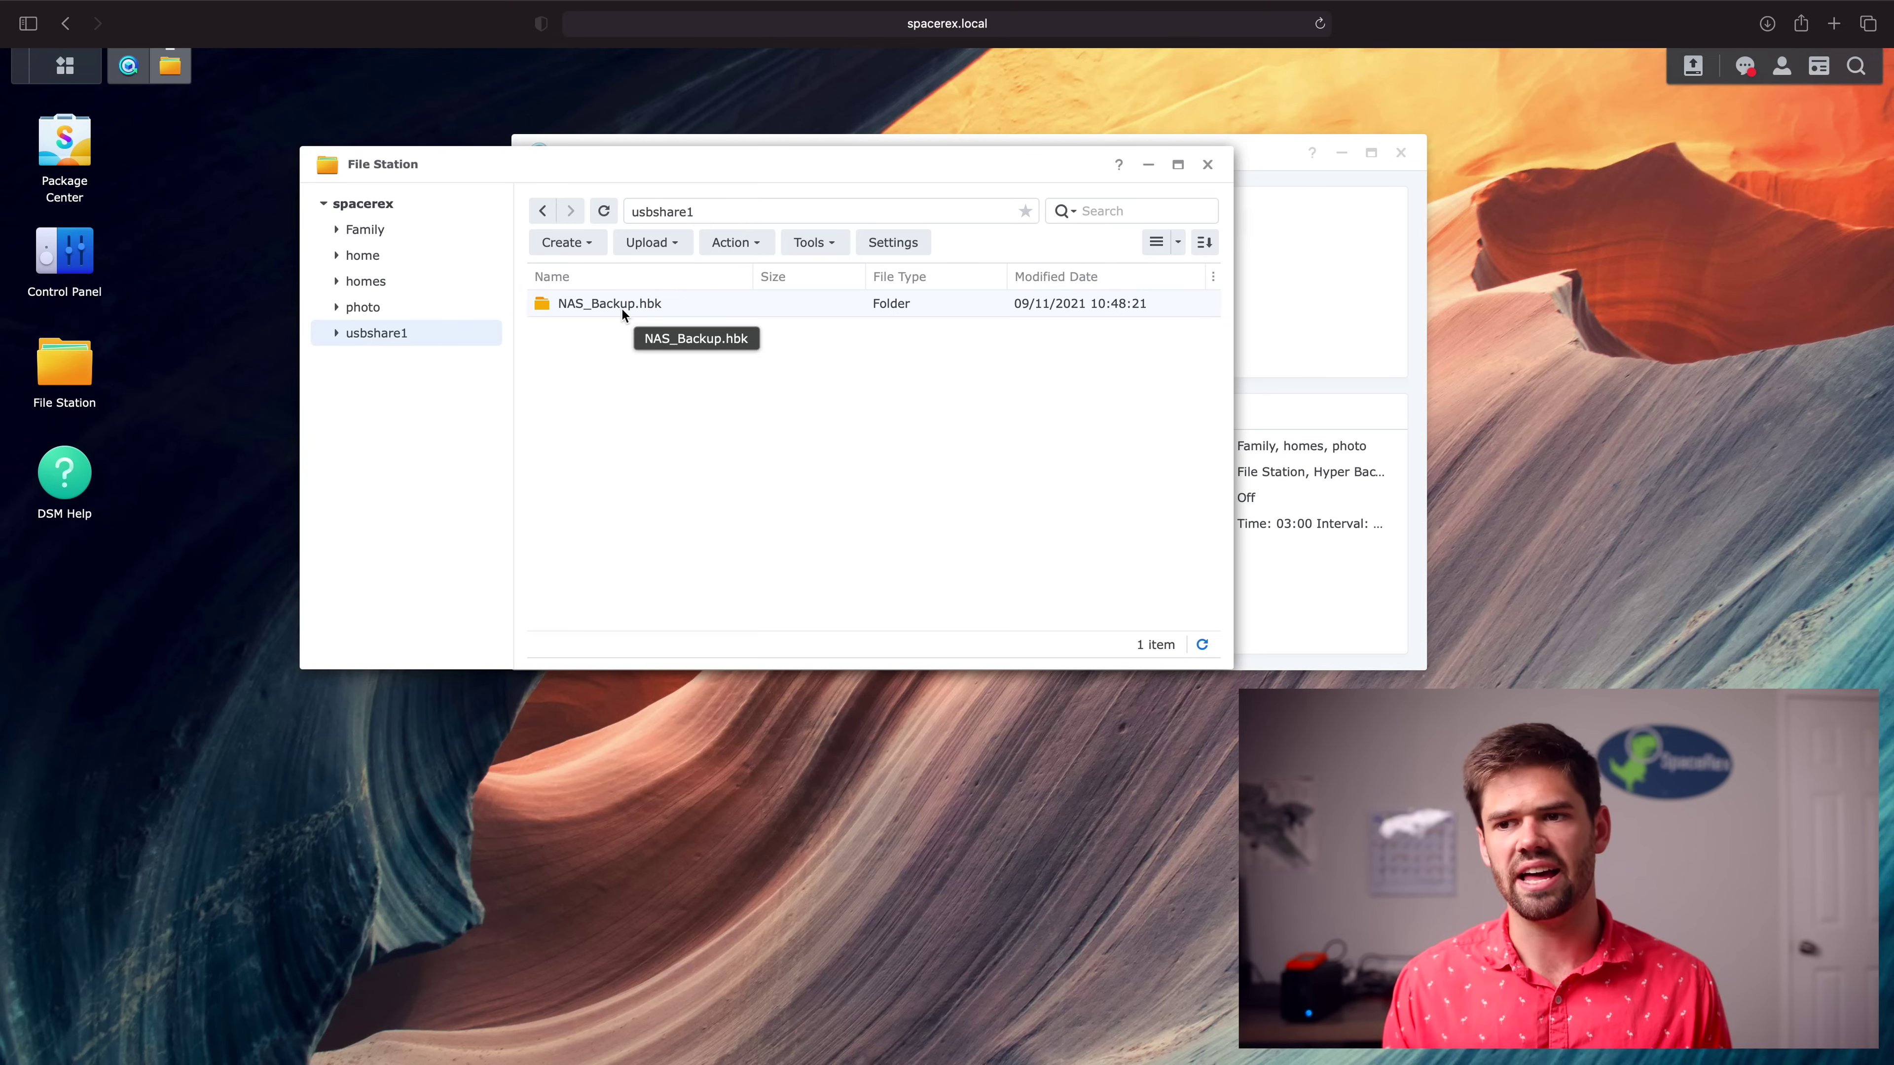
double_click(646, 303)
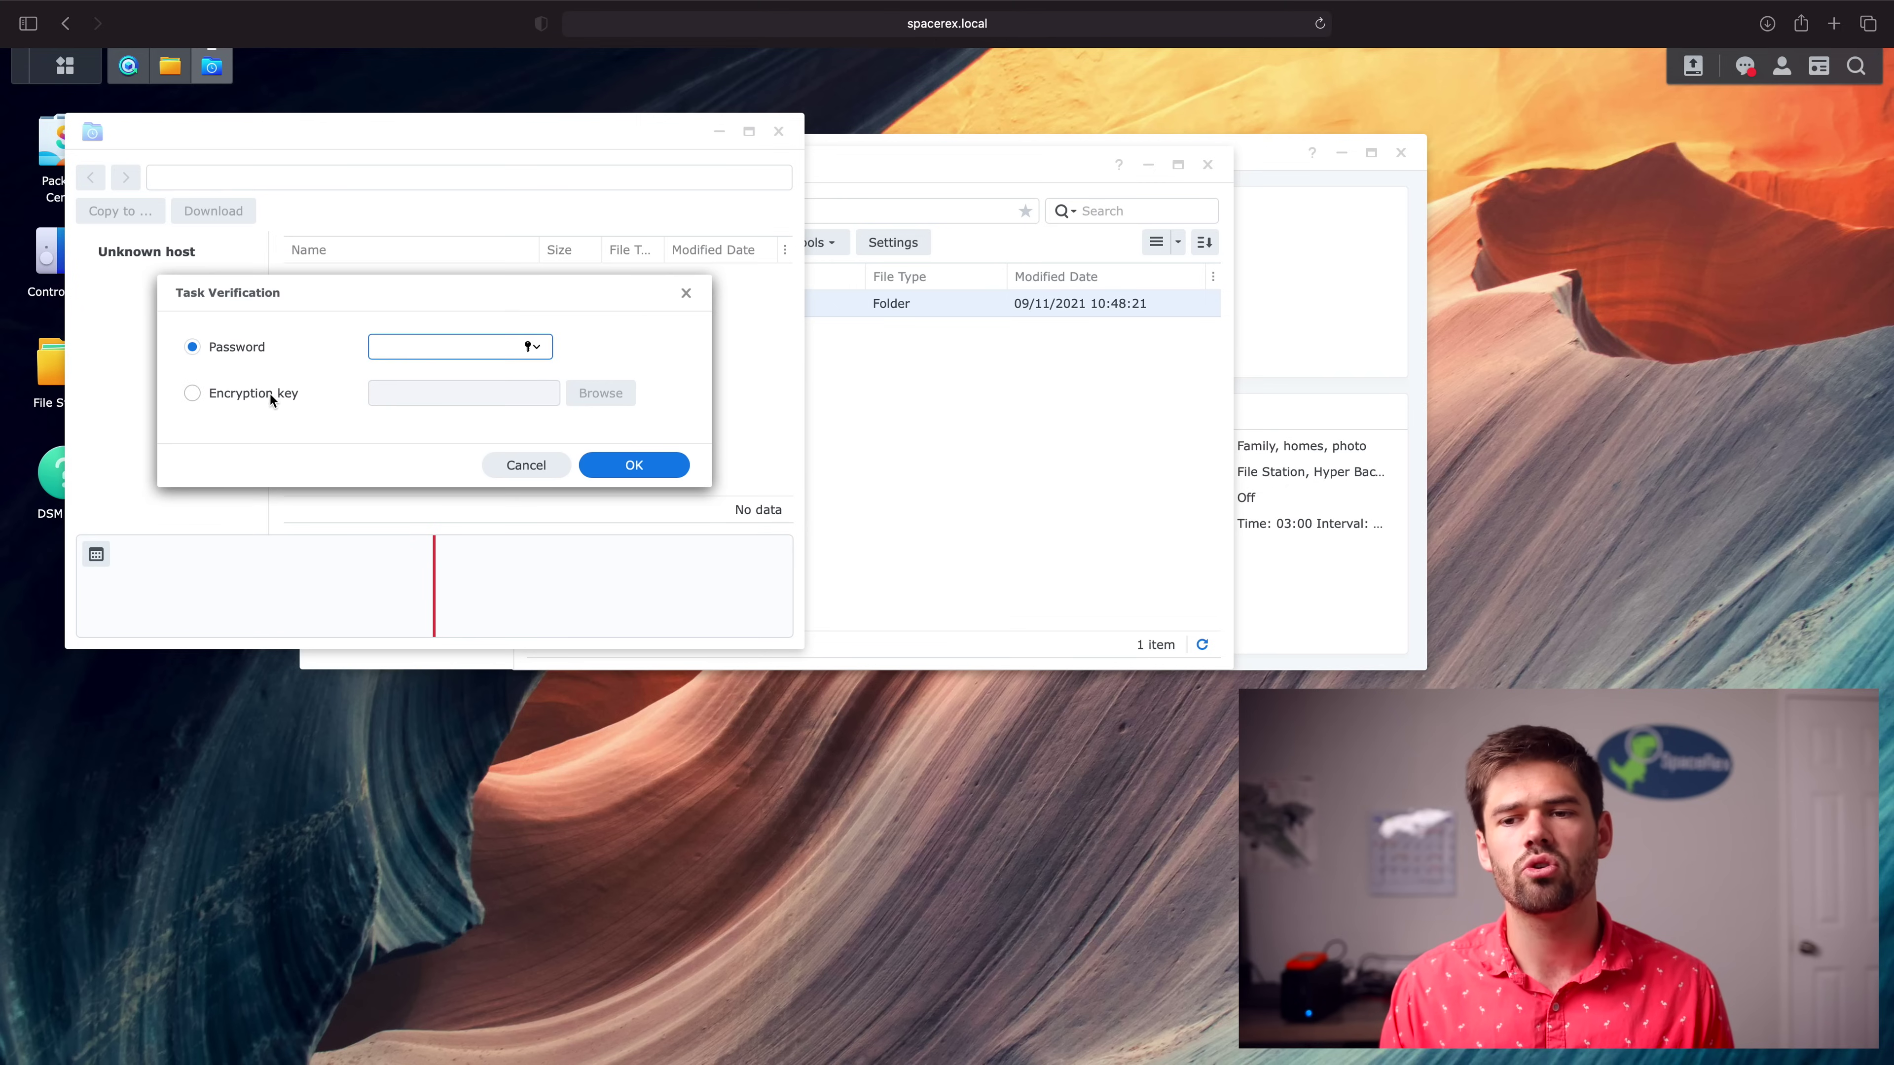
text(••••••••)
key(Return)
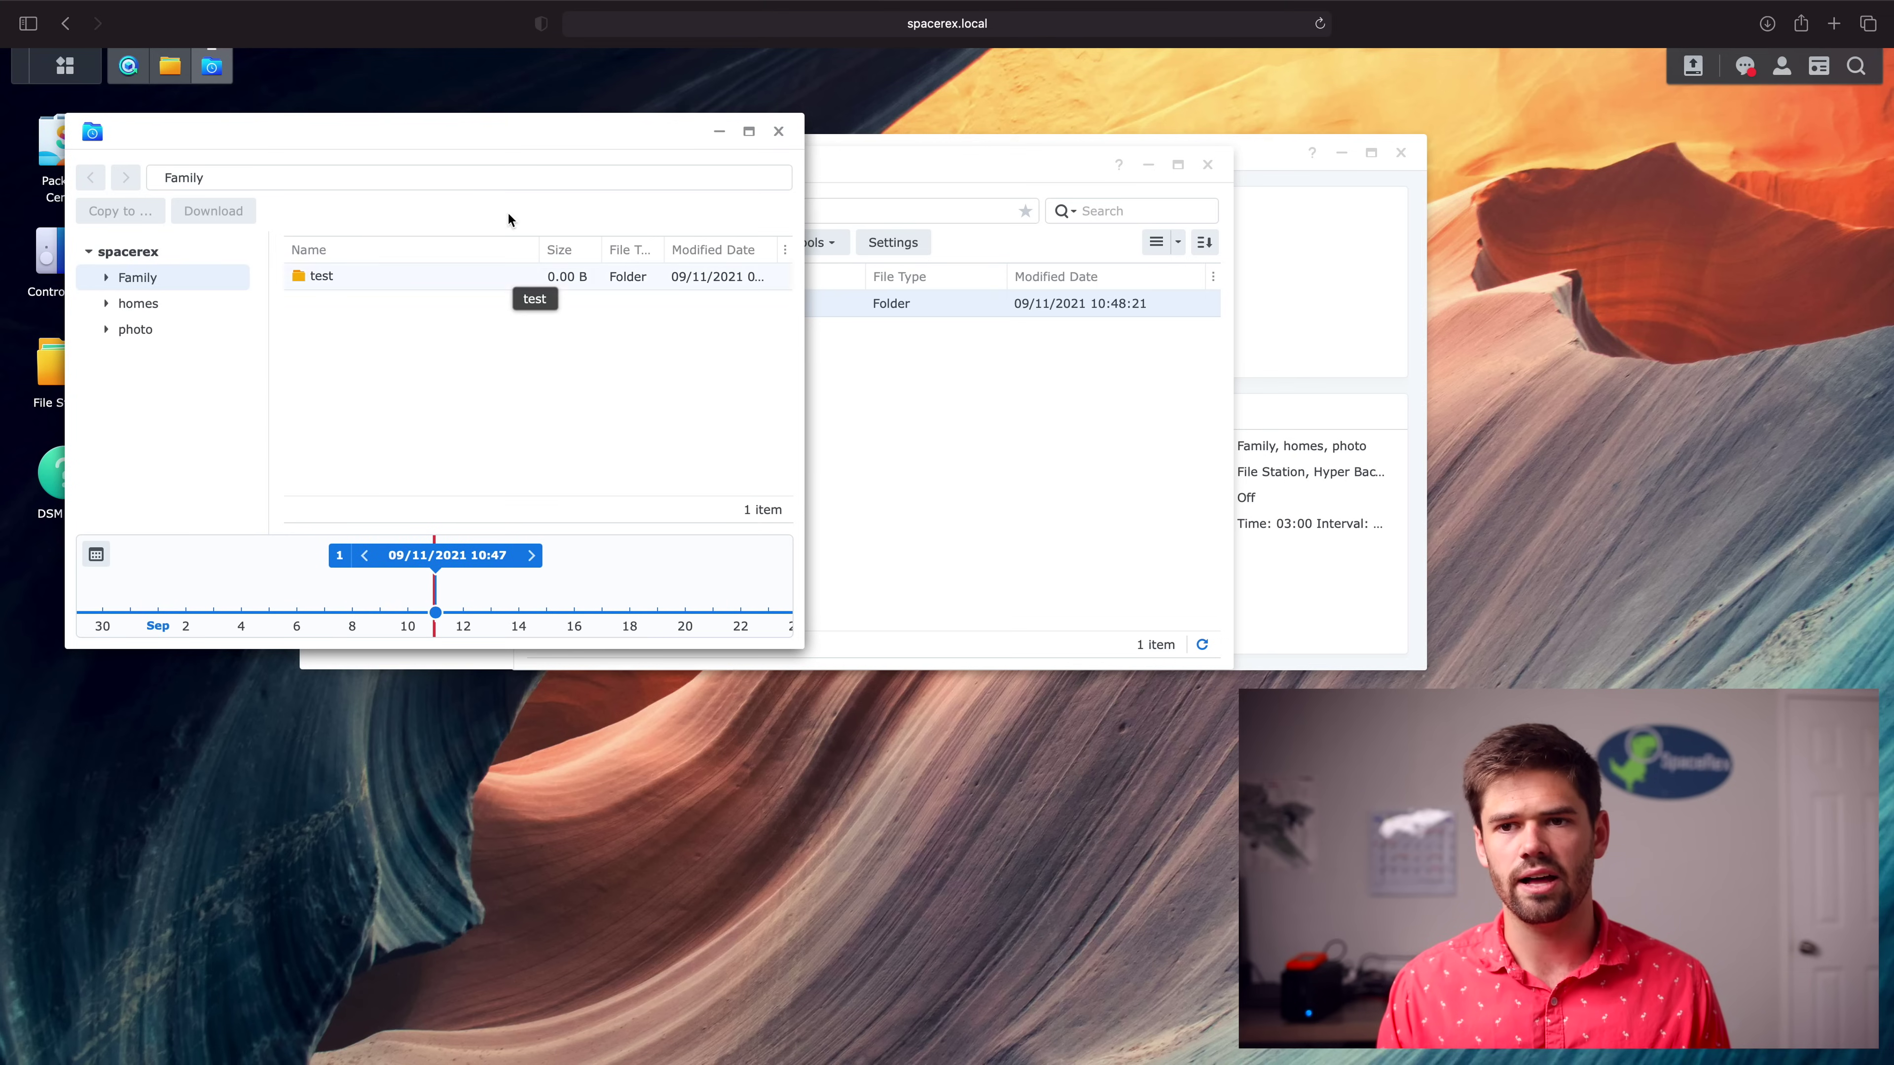
Step: Browse the backup to photo/PhotoLibrary/2020/09 and inspect WGY_4456.jpg's action menu
drag(402, 118, 790, 216)
click(527, 401)
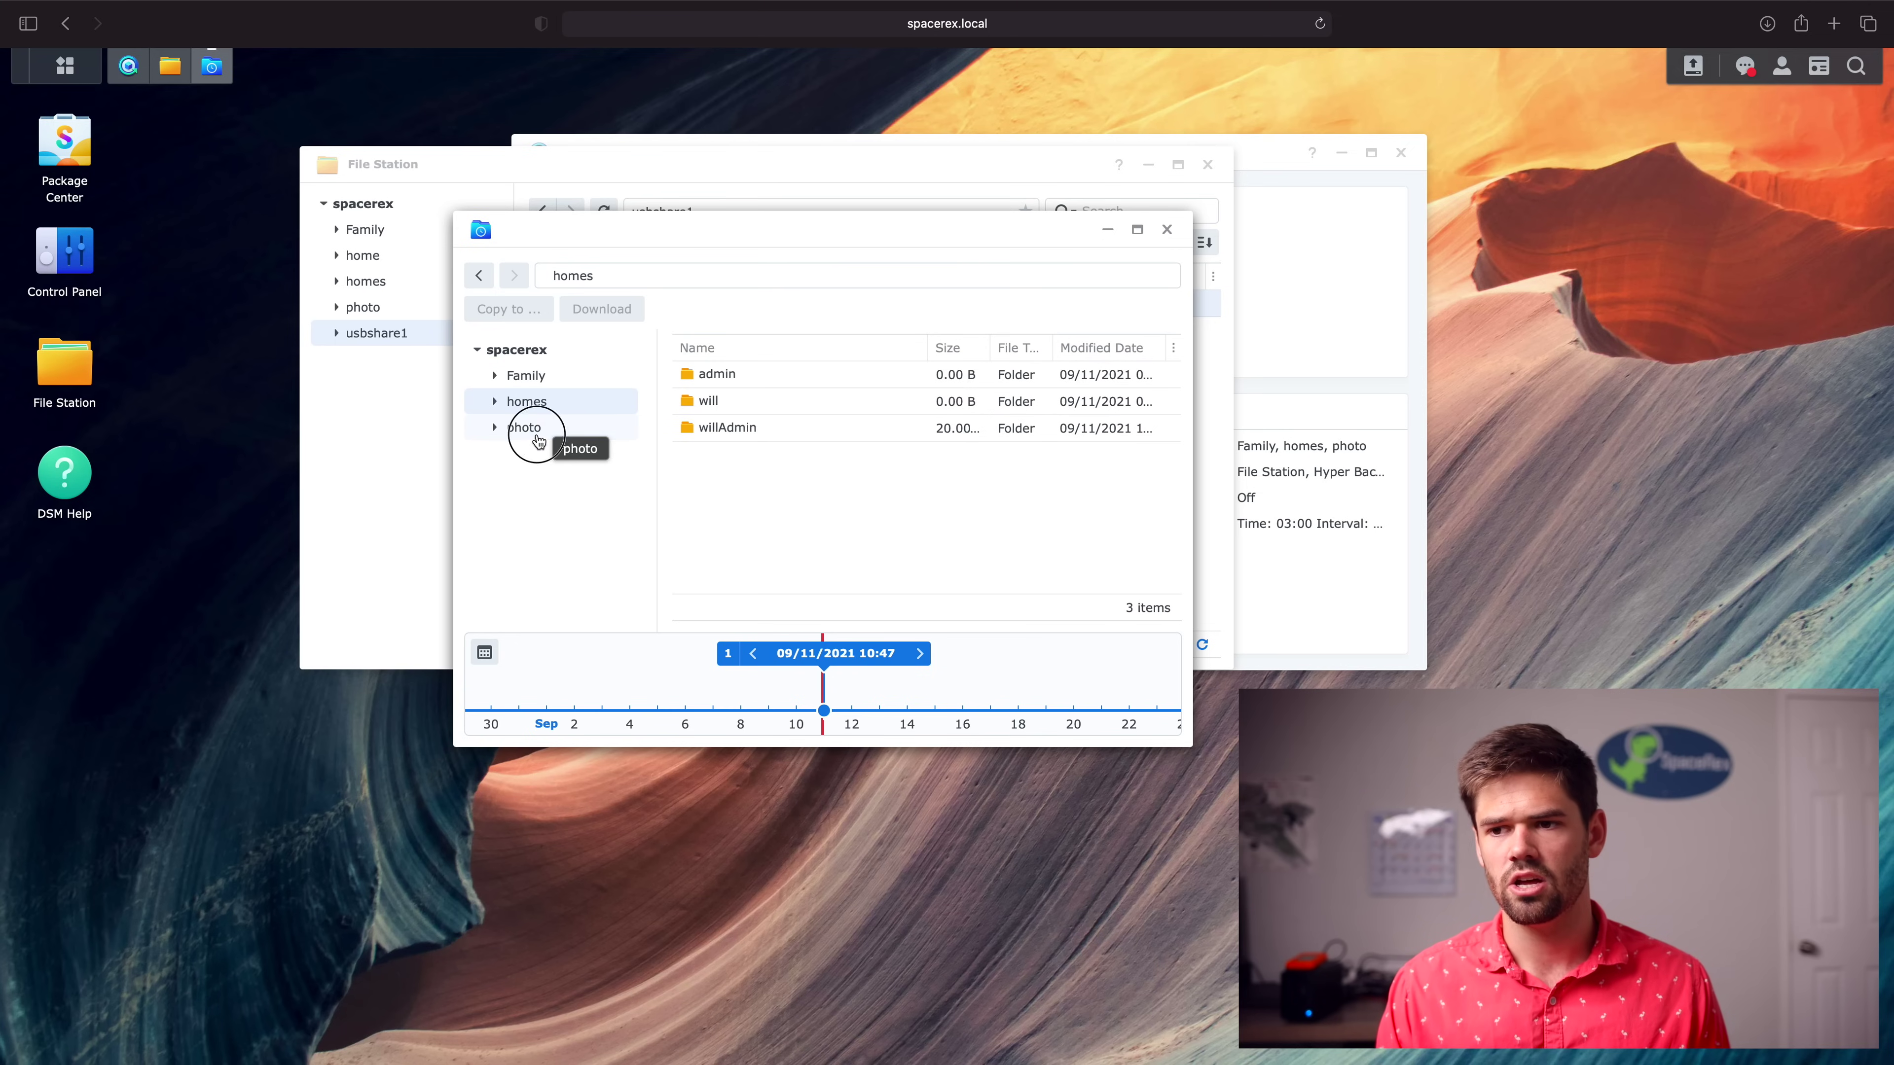
click(523, 428)
click(770, 374)
double_click(769, 374)
double_click(768, 400)
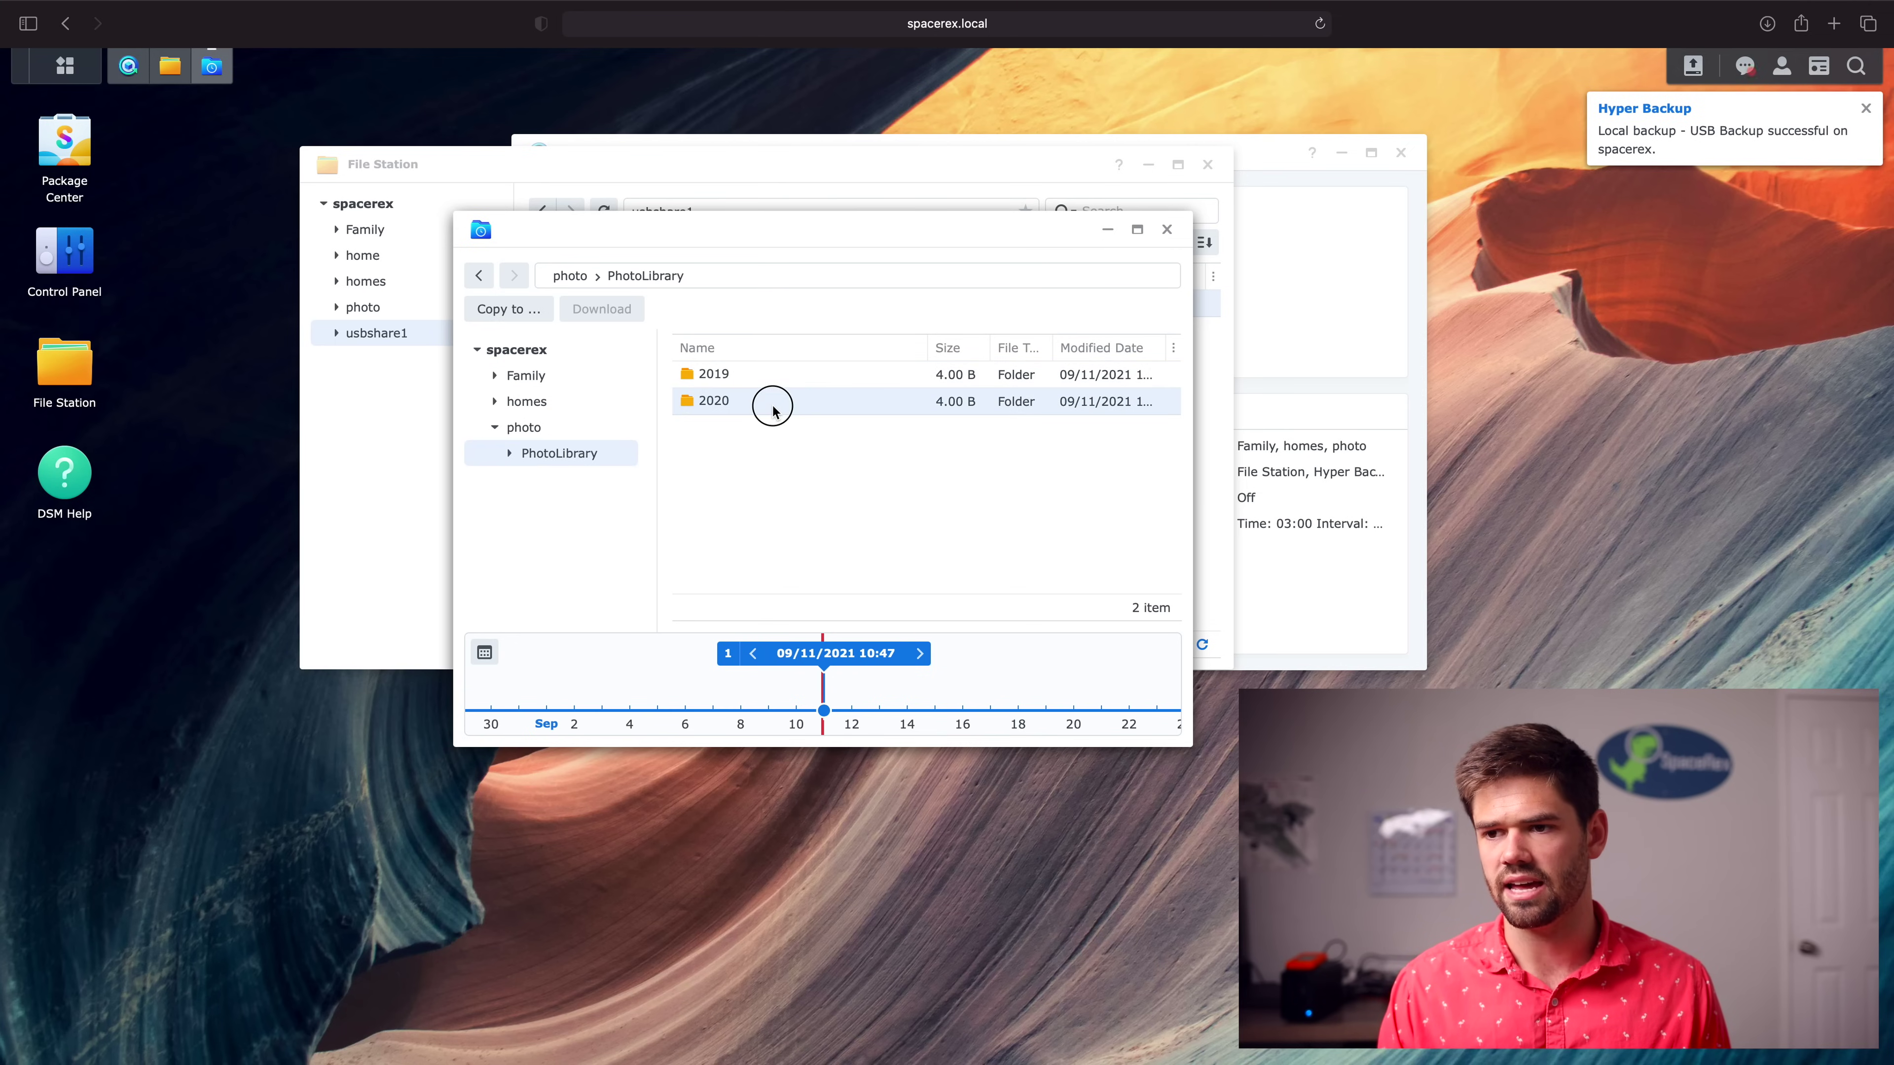
click(743, 382)
double_click(744, 381)
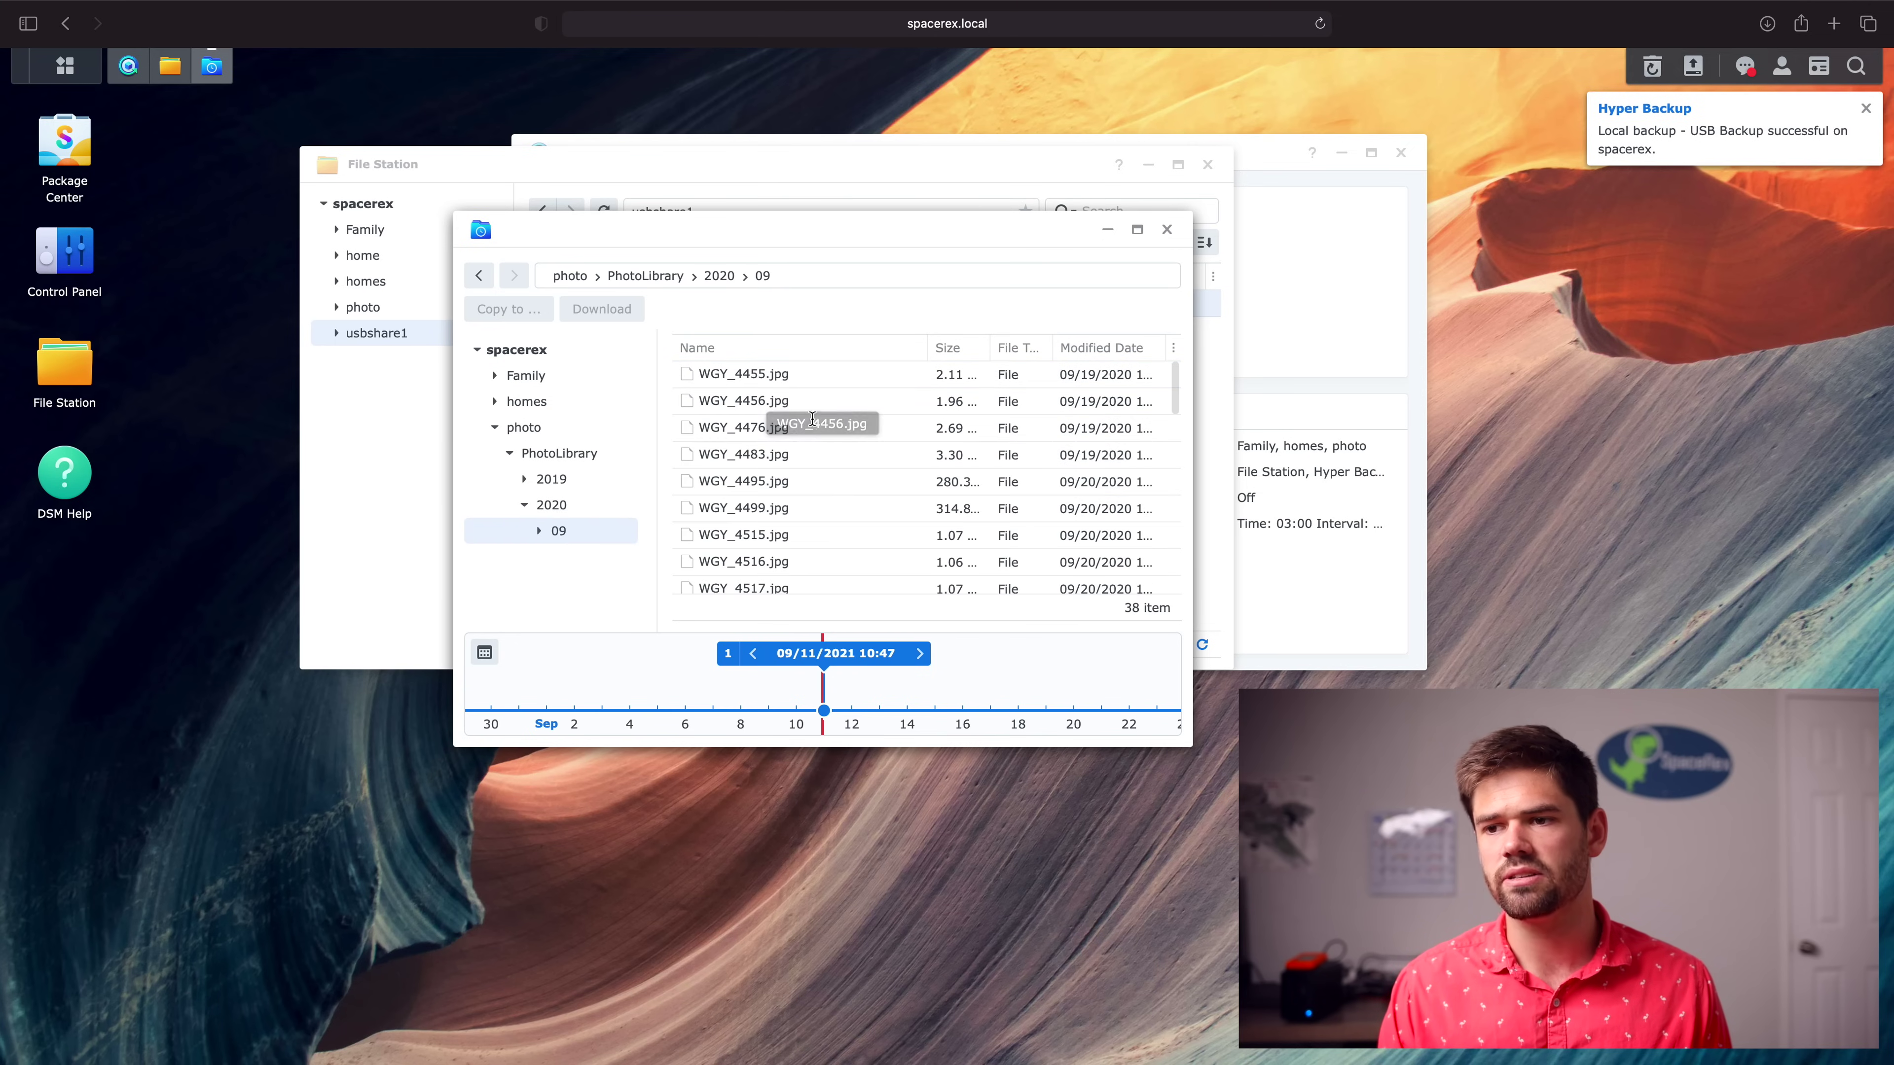
right_click(789, 404)
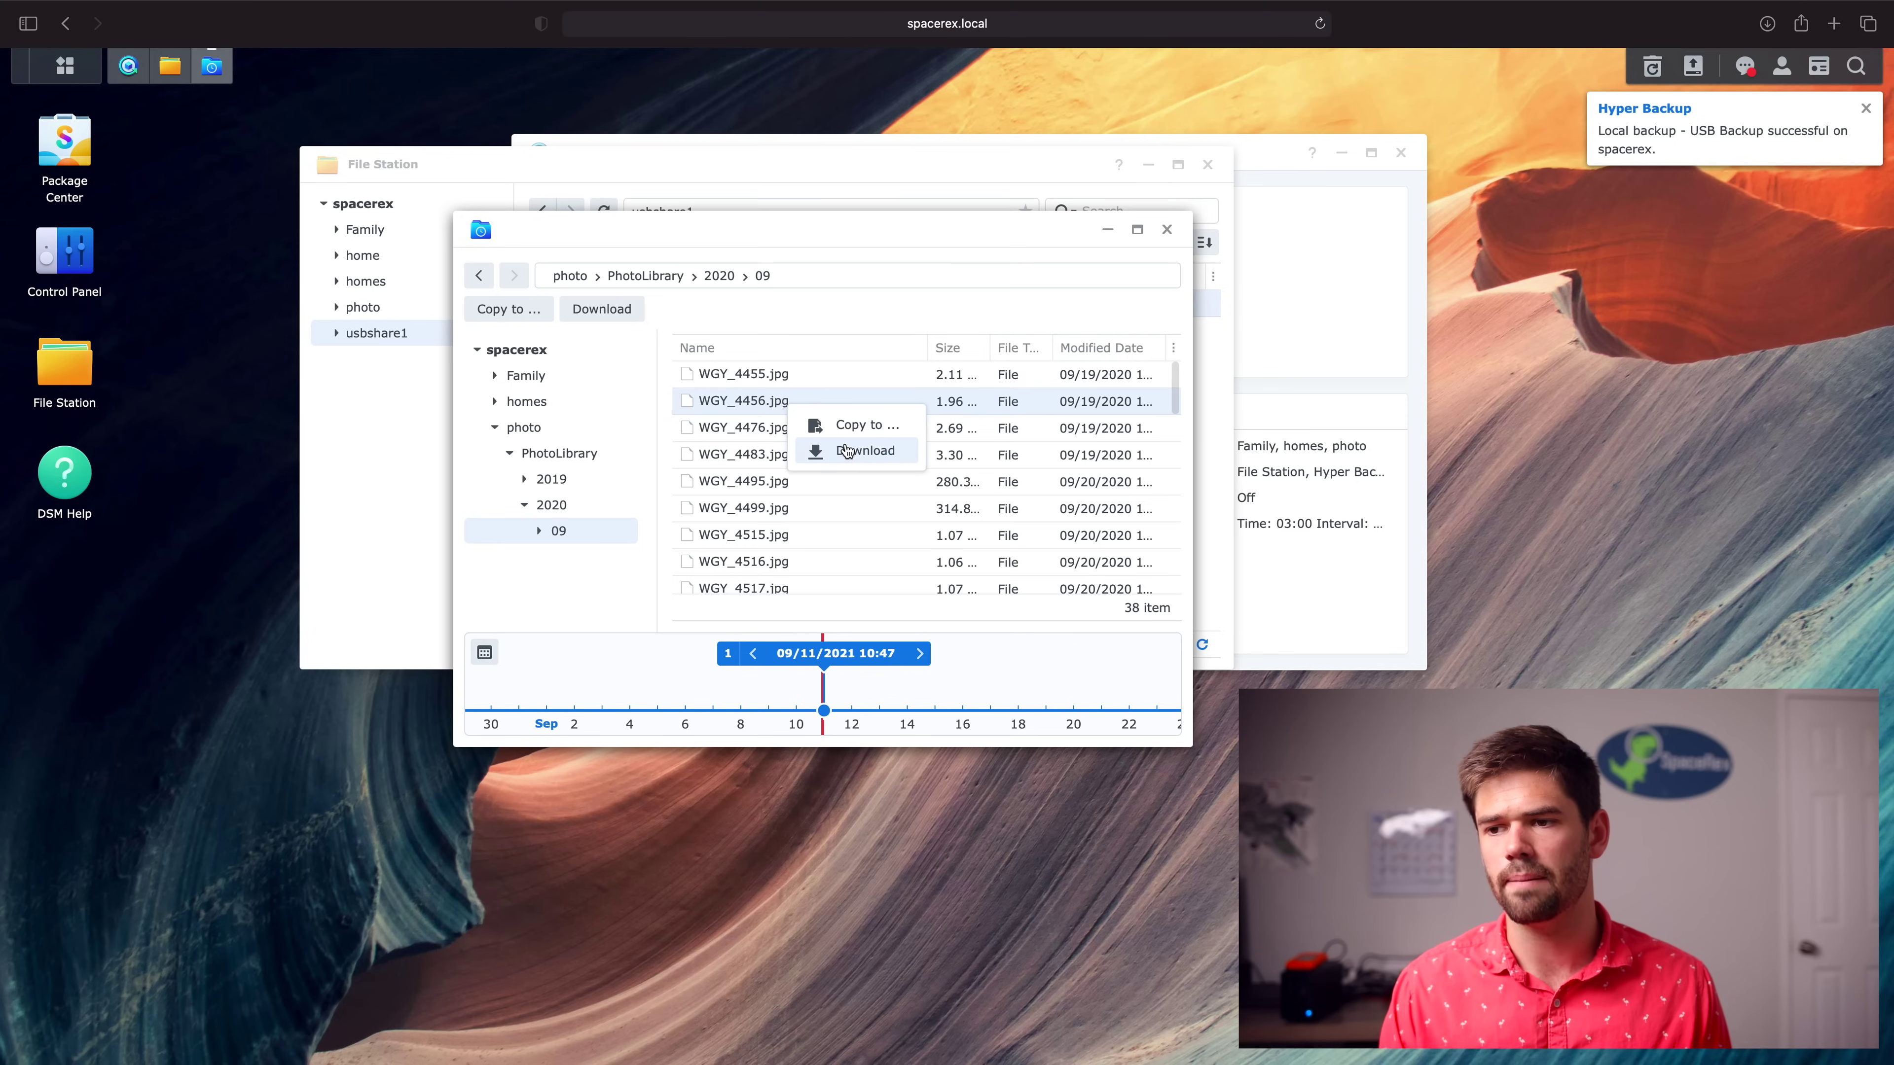
click(873, 425)
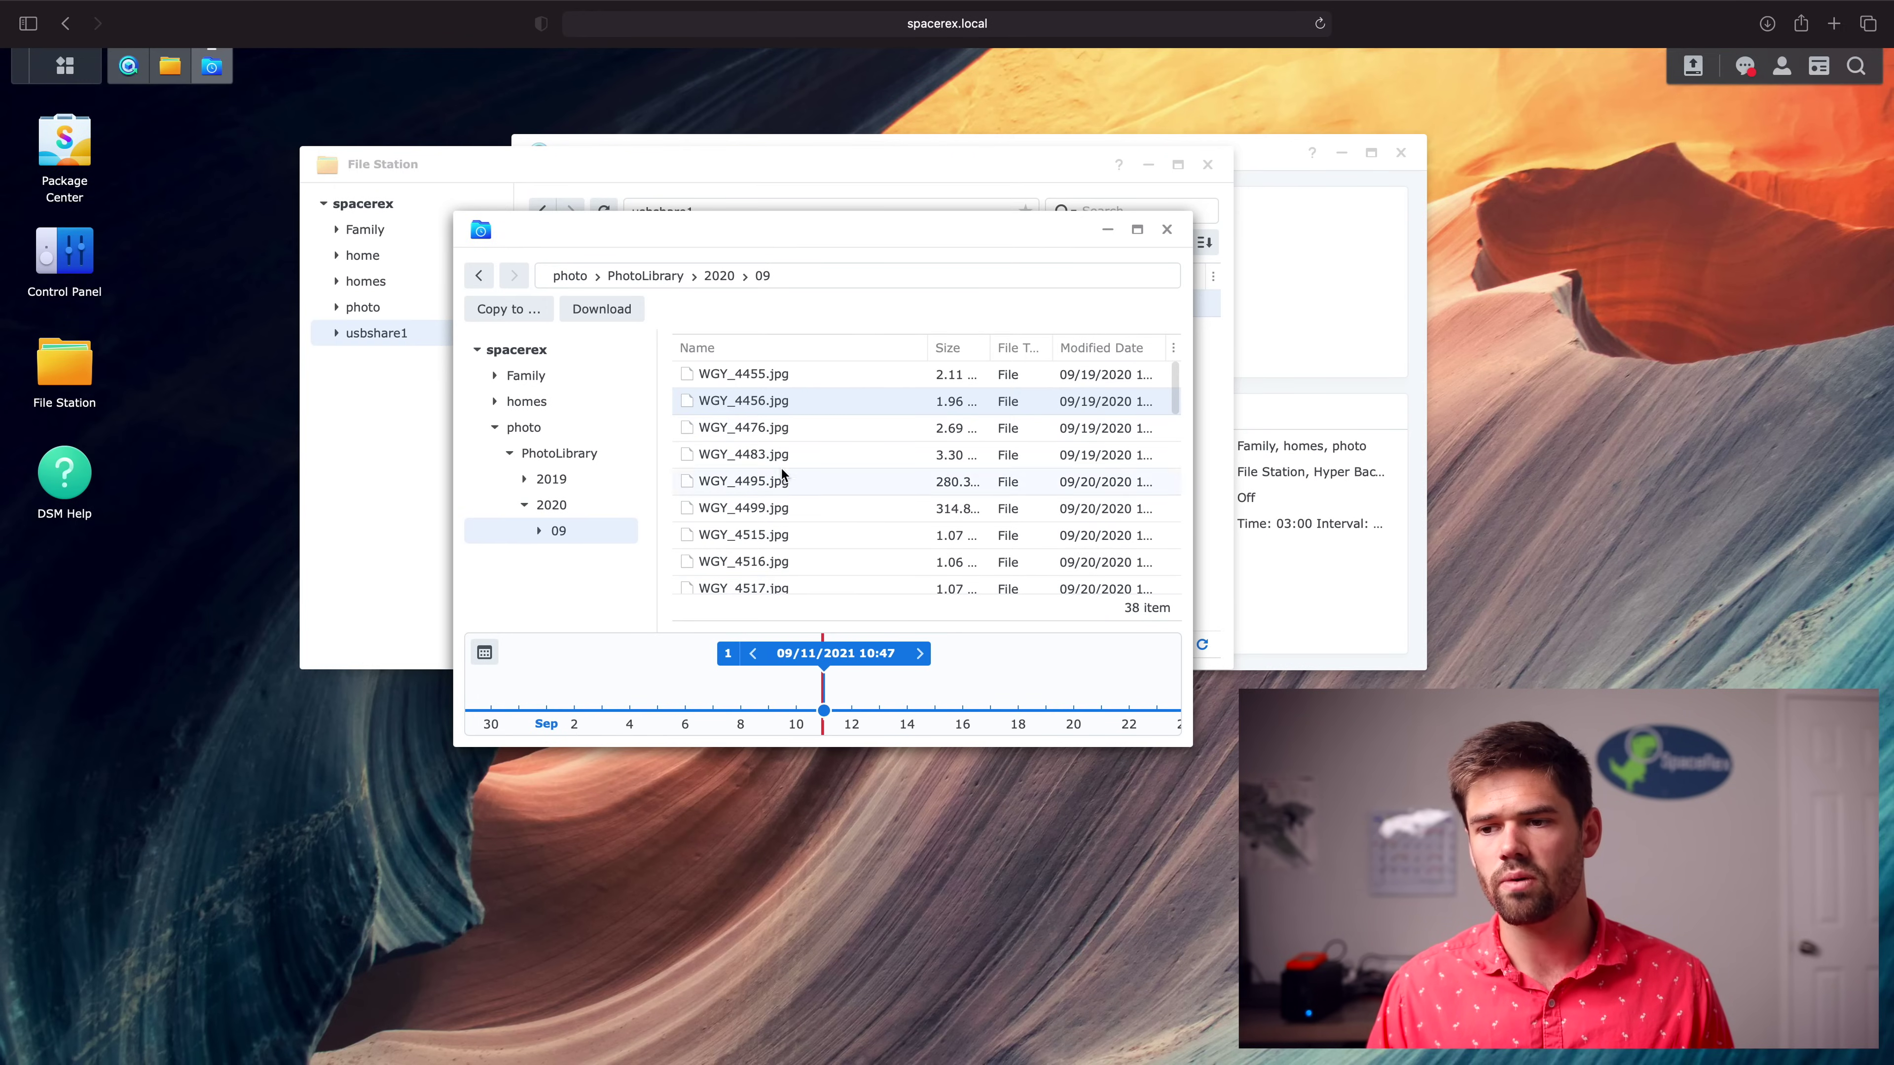
scroll(792, 558, down, 10)
scroll(792, 558, up, 10)
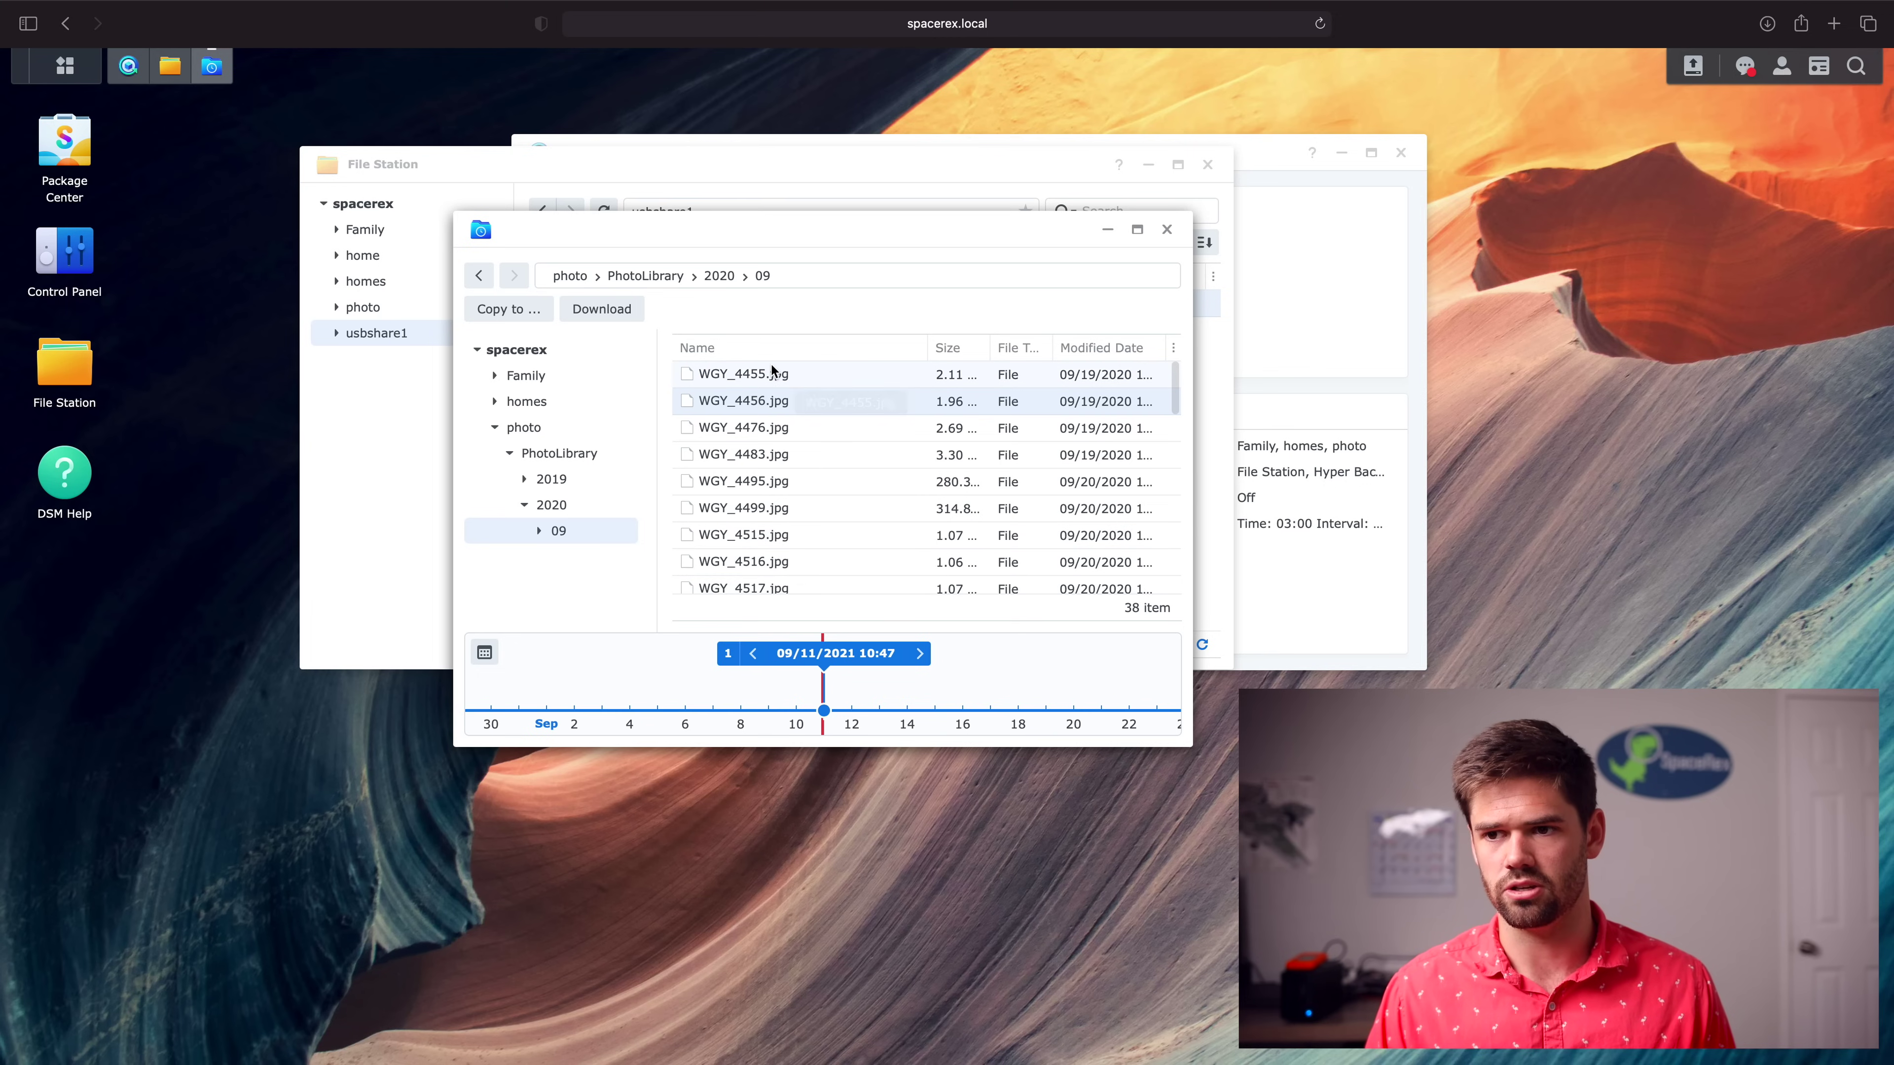
Step: Close the backup browser and File Station, then review USB Backup's source and destination usage
click(1167, 231)
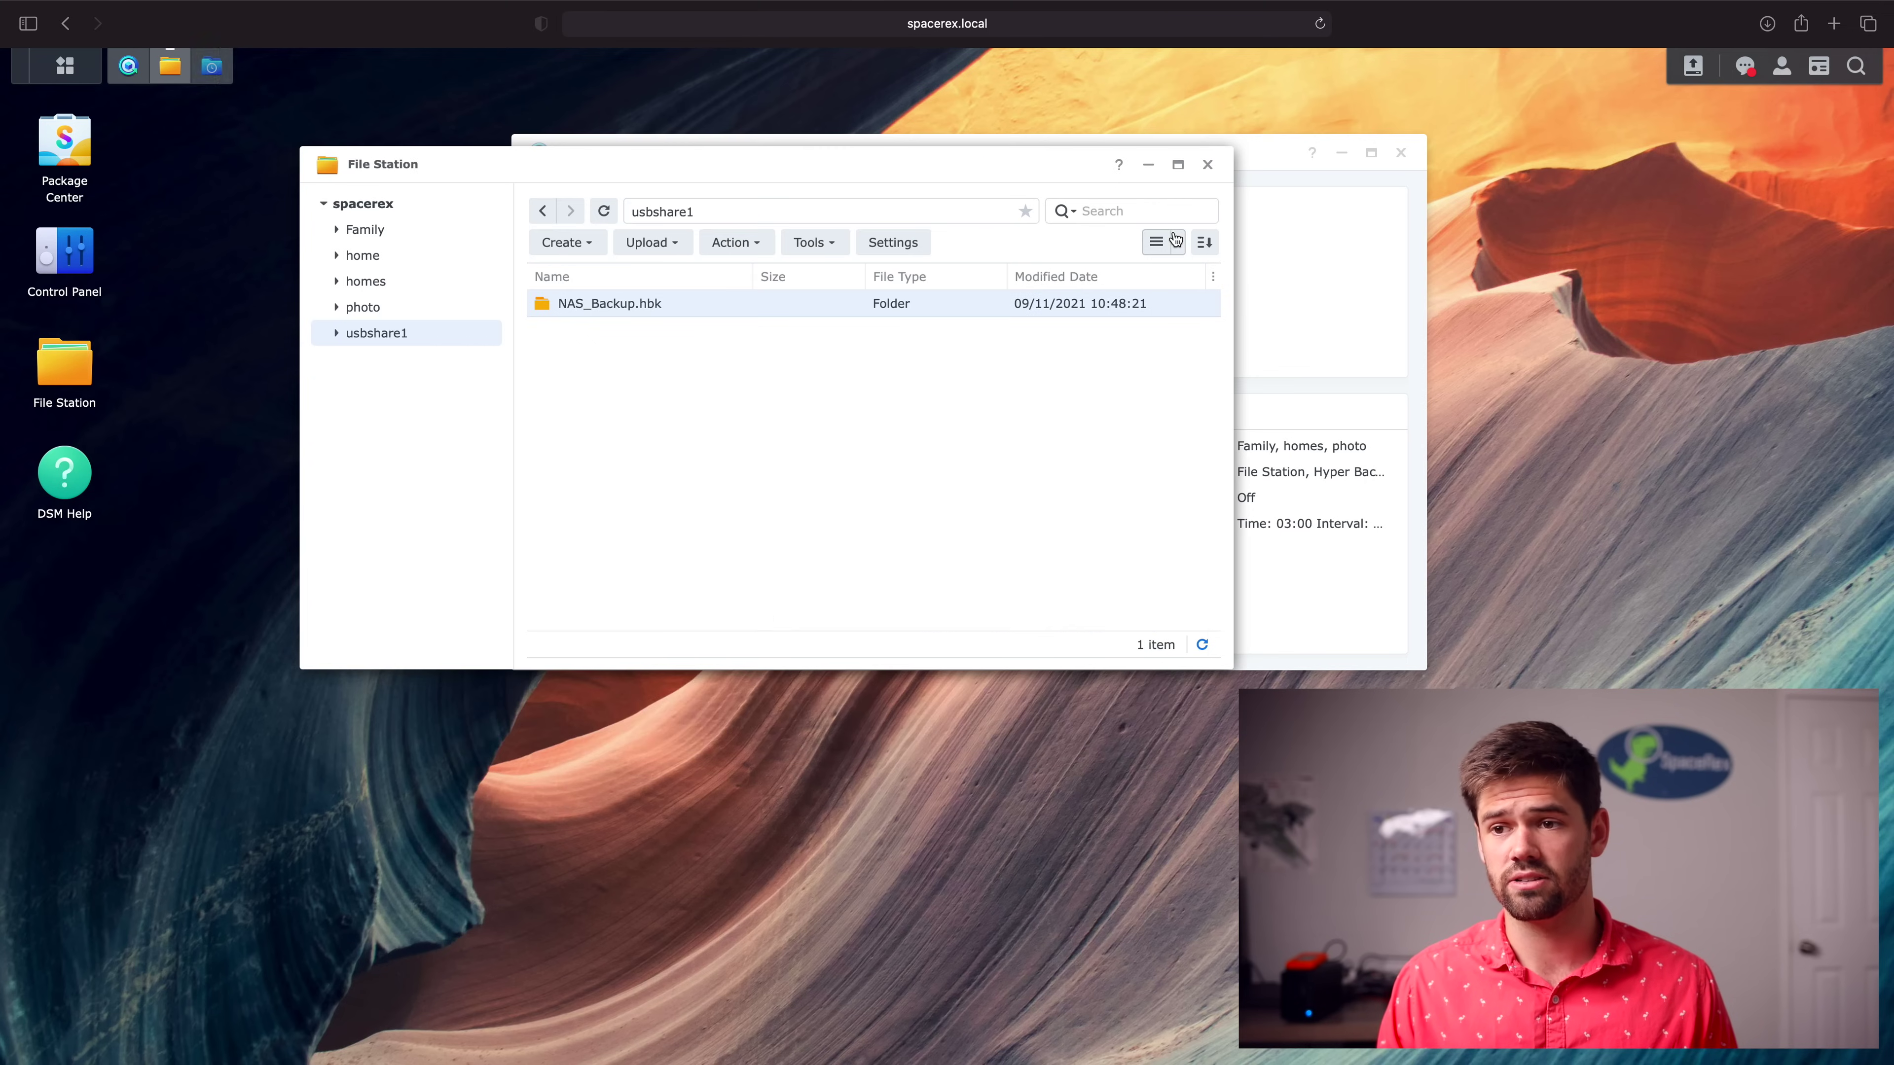
click(1208, 165)
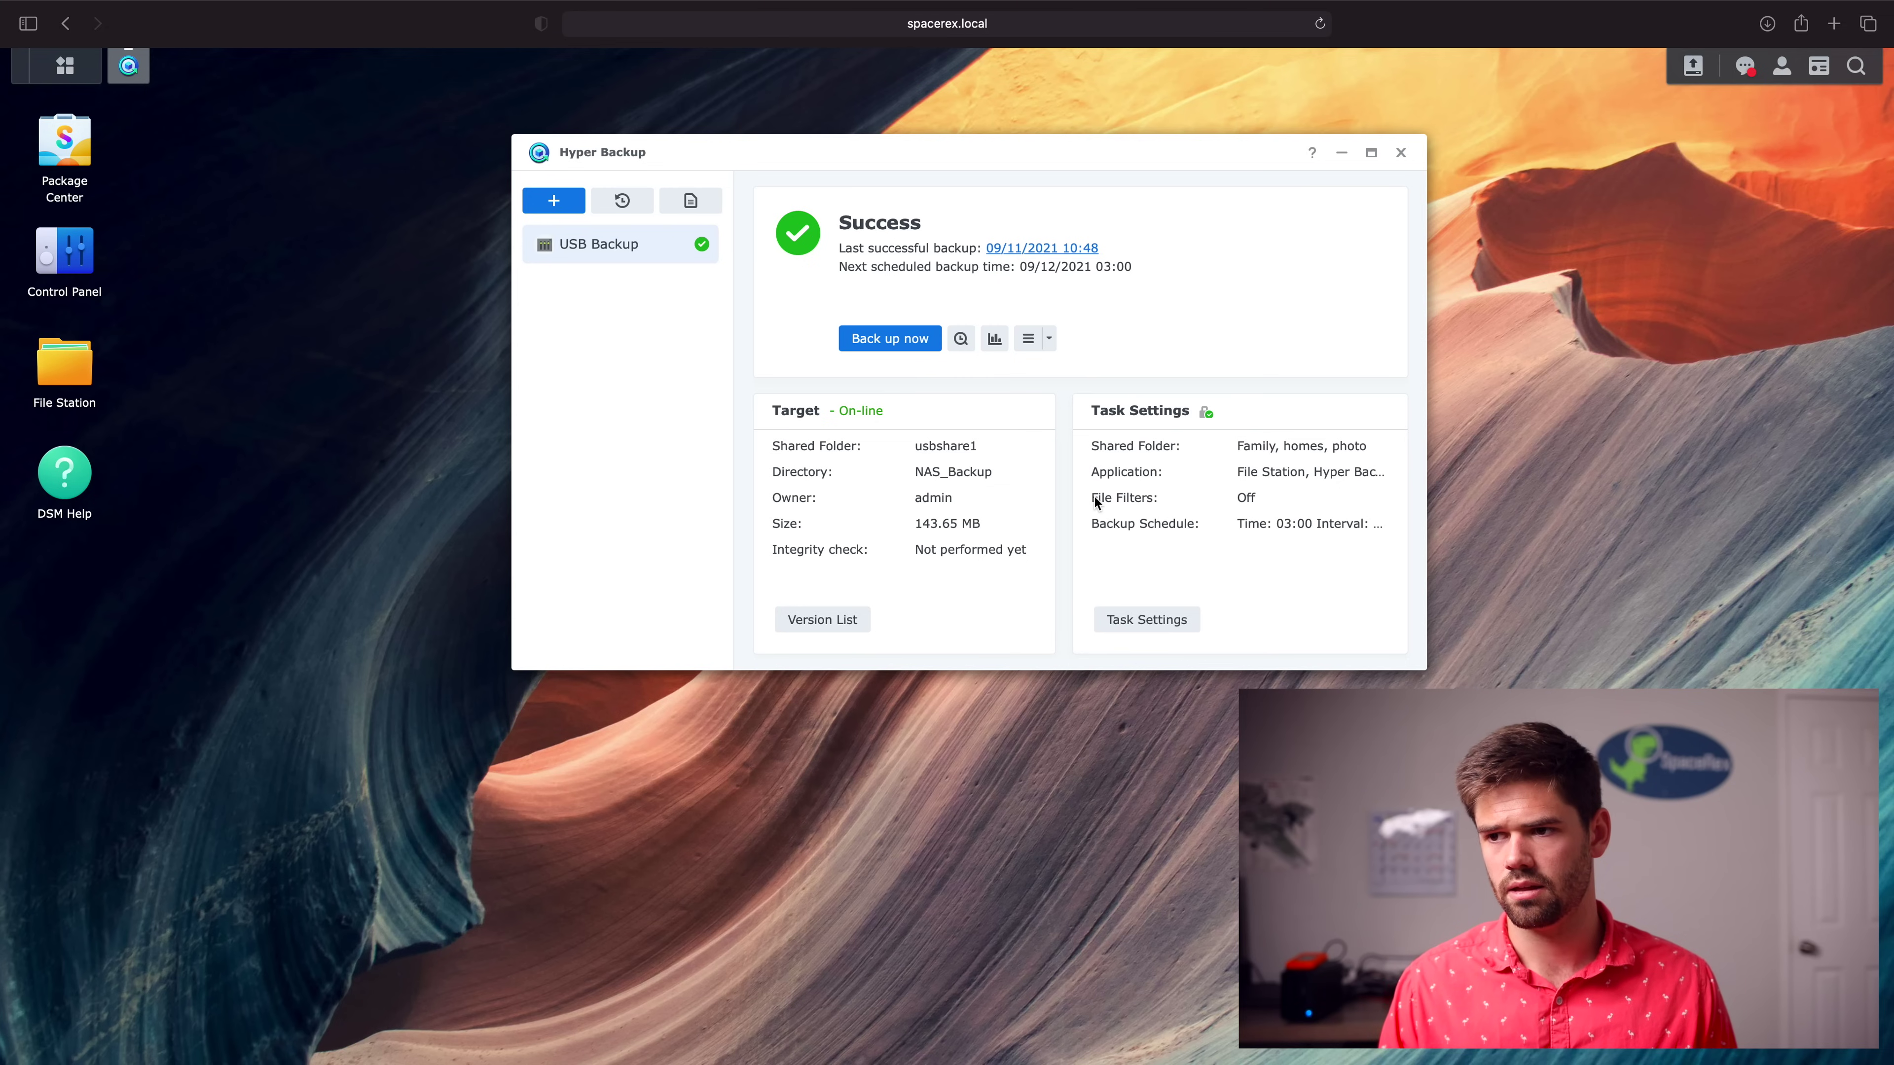
click(994, 339)
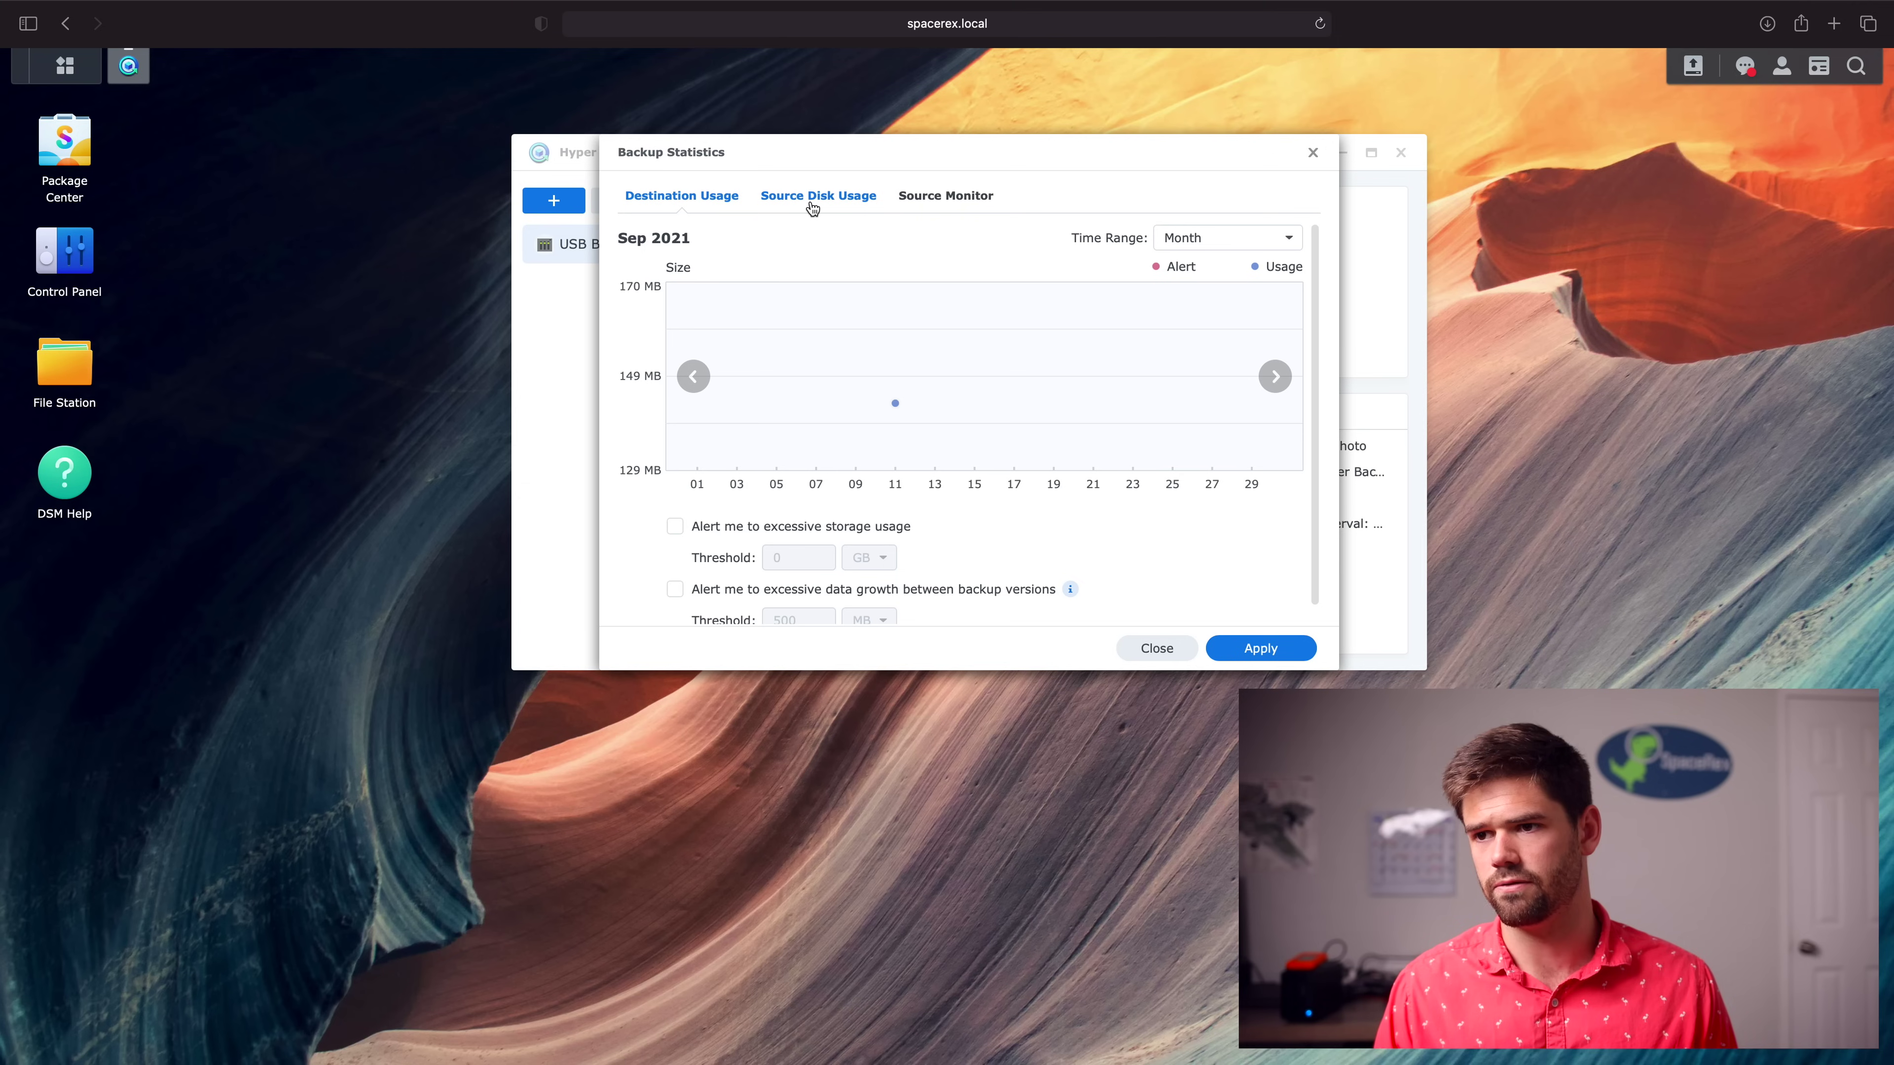
scroll(897, 417, down, 1)
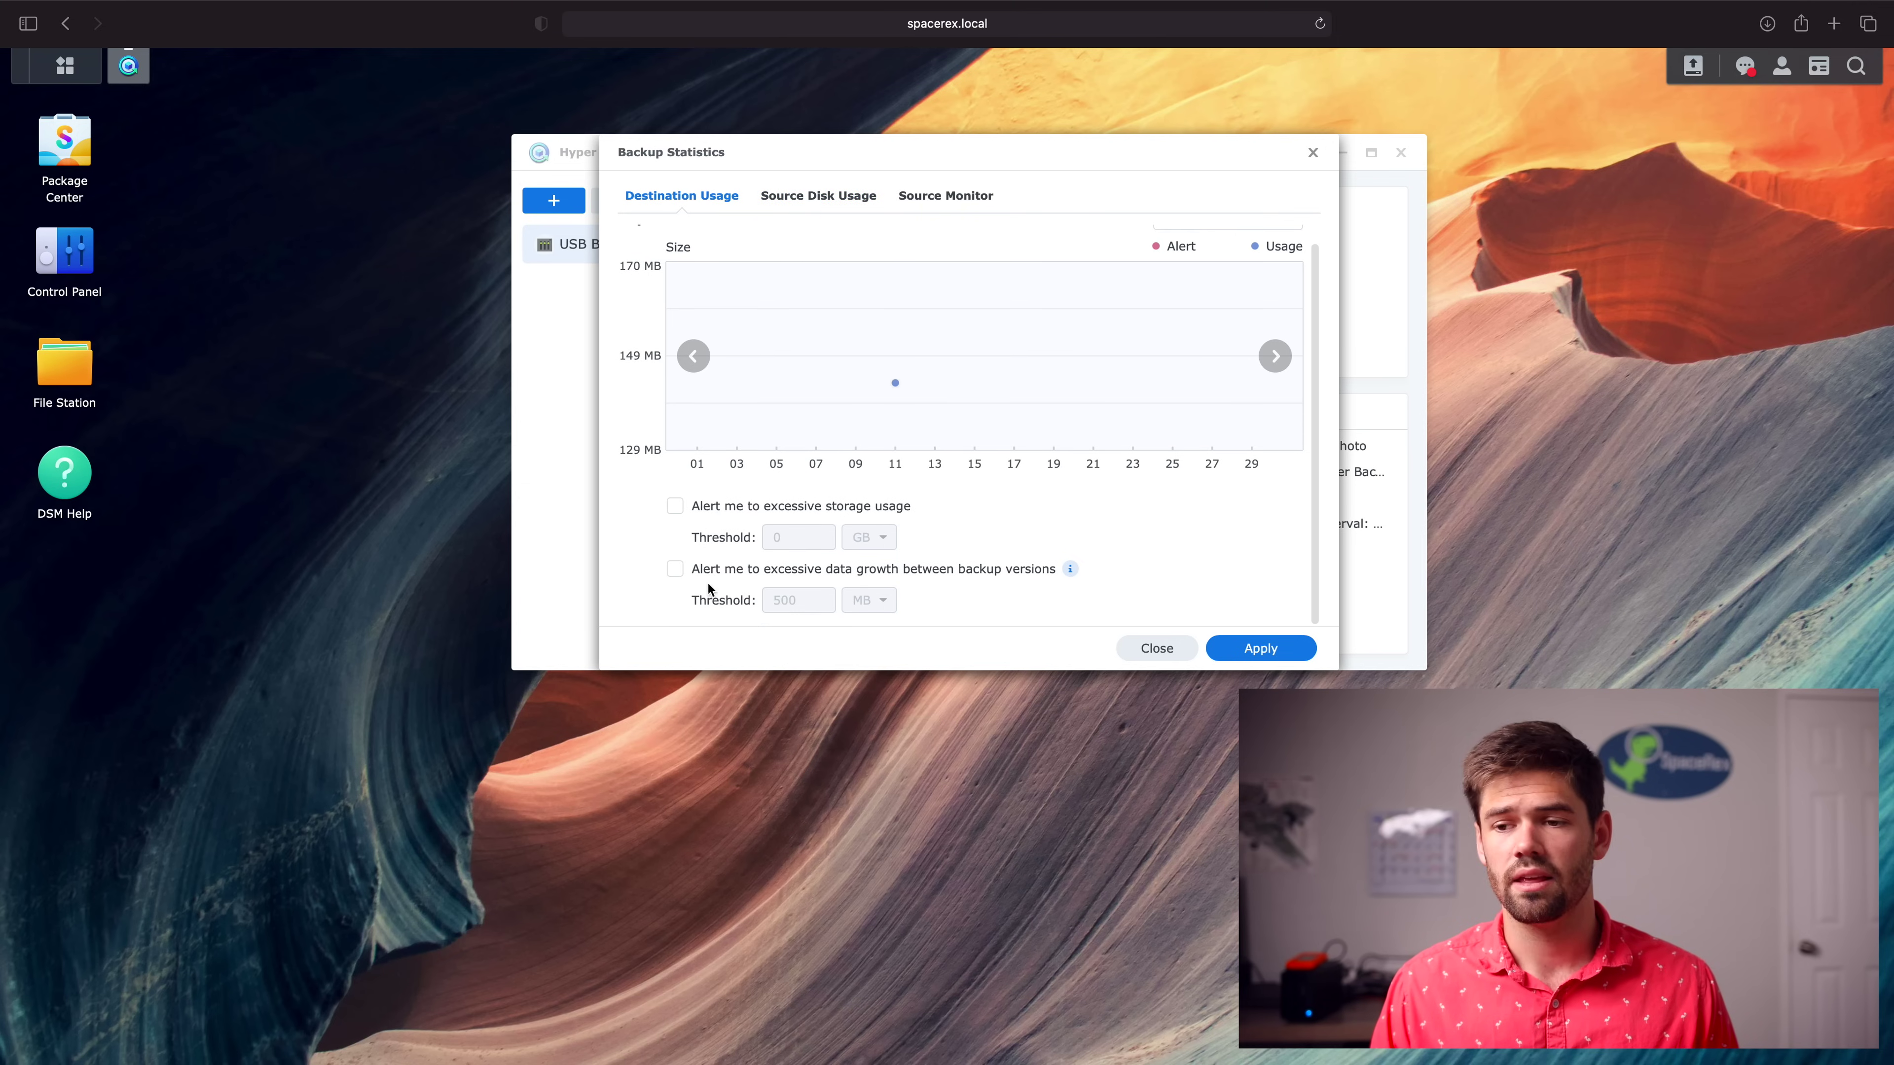
scroll(897, 585, up, 1)
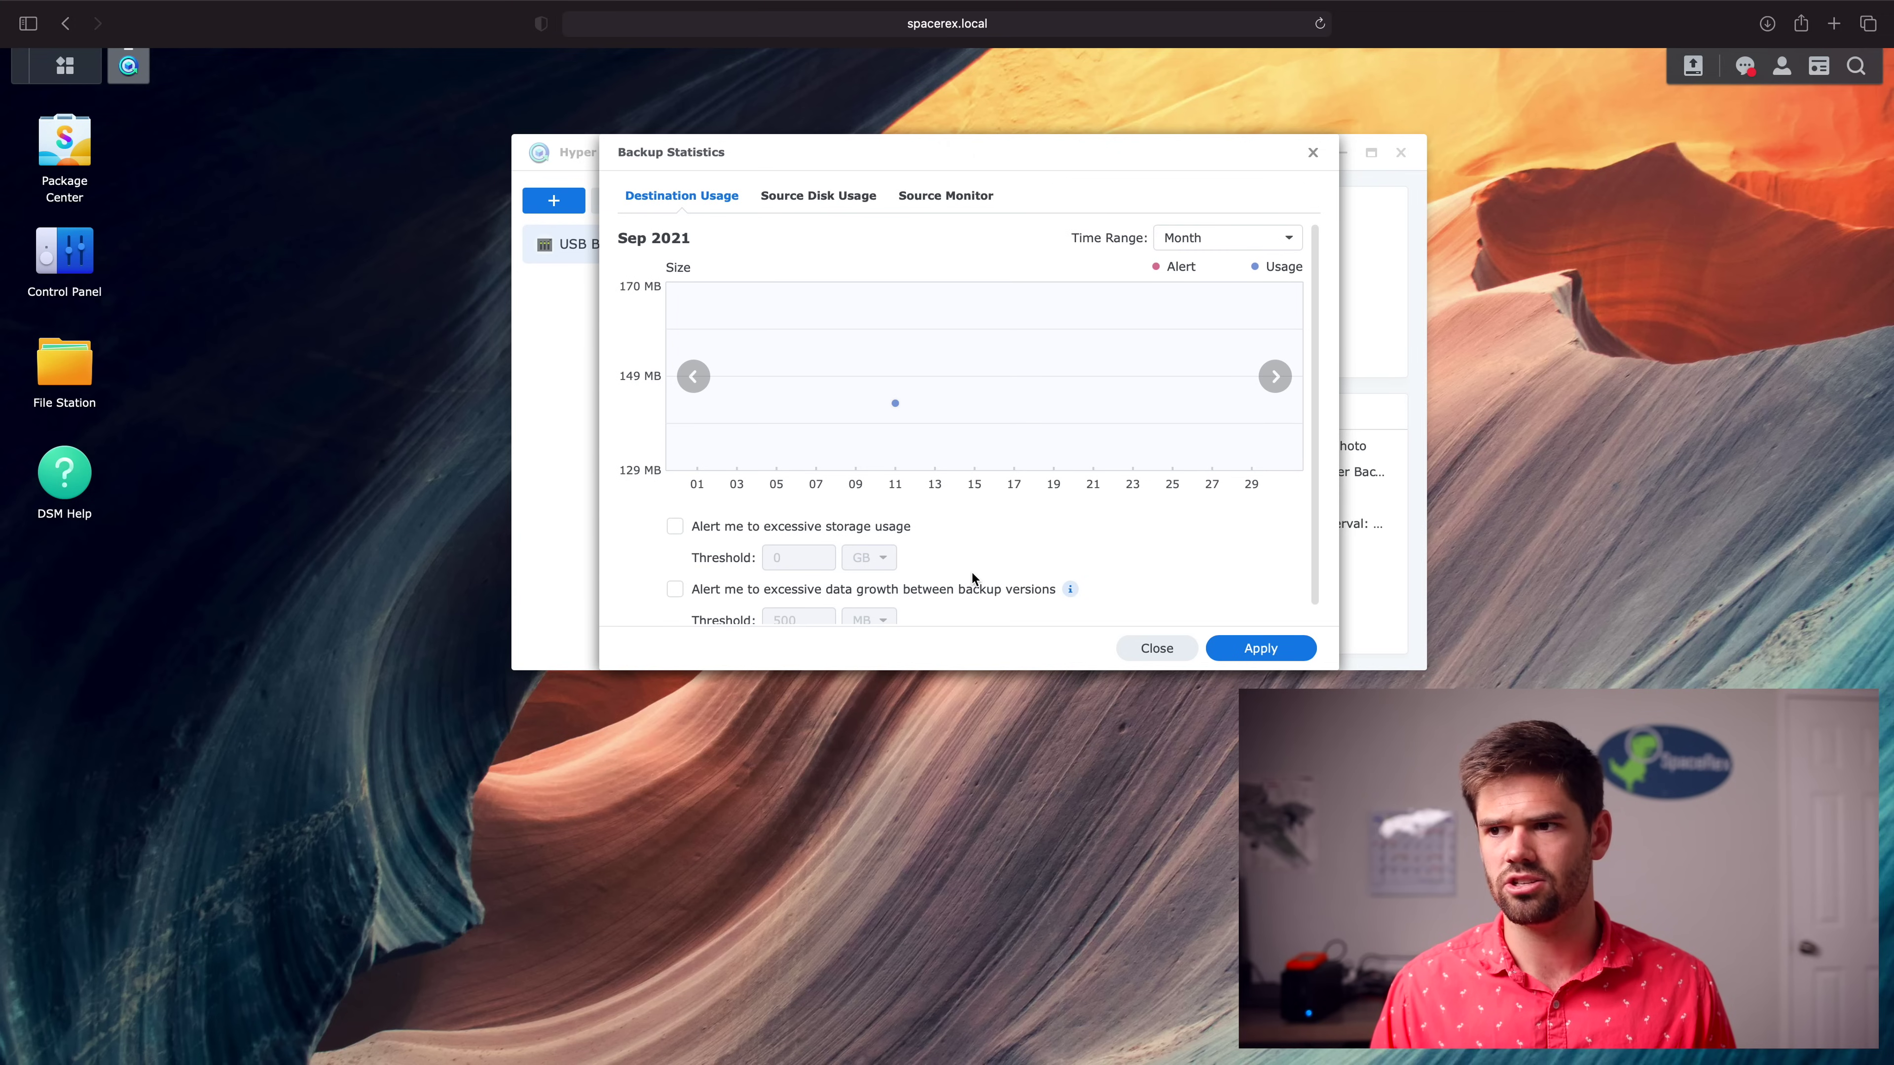
click(832, 198)
click(682, 196)
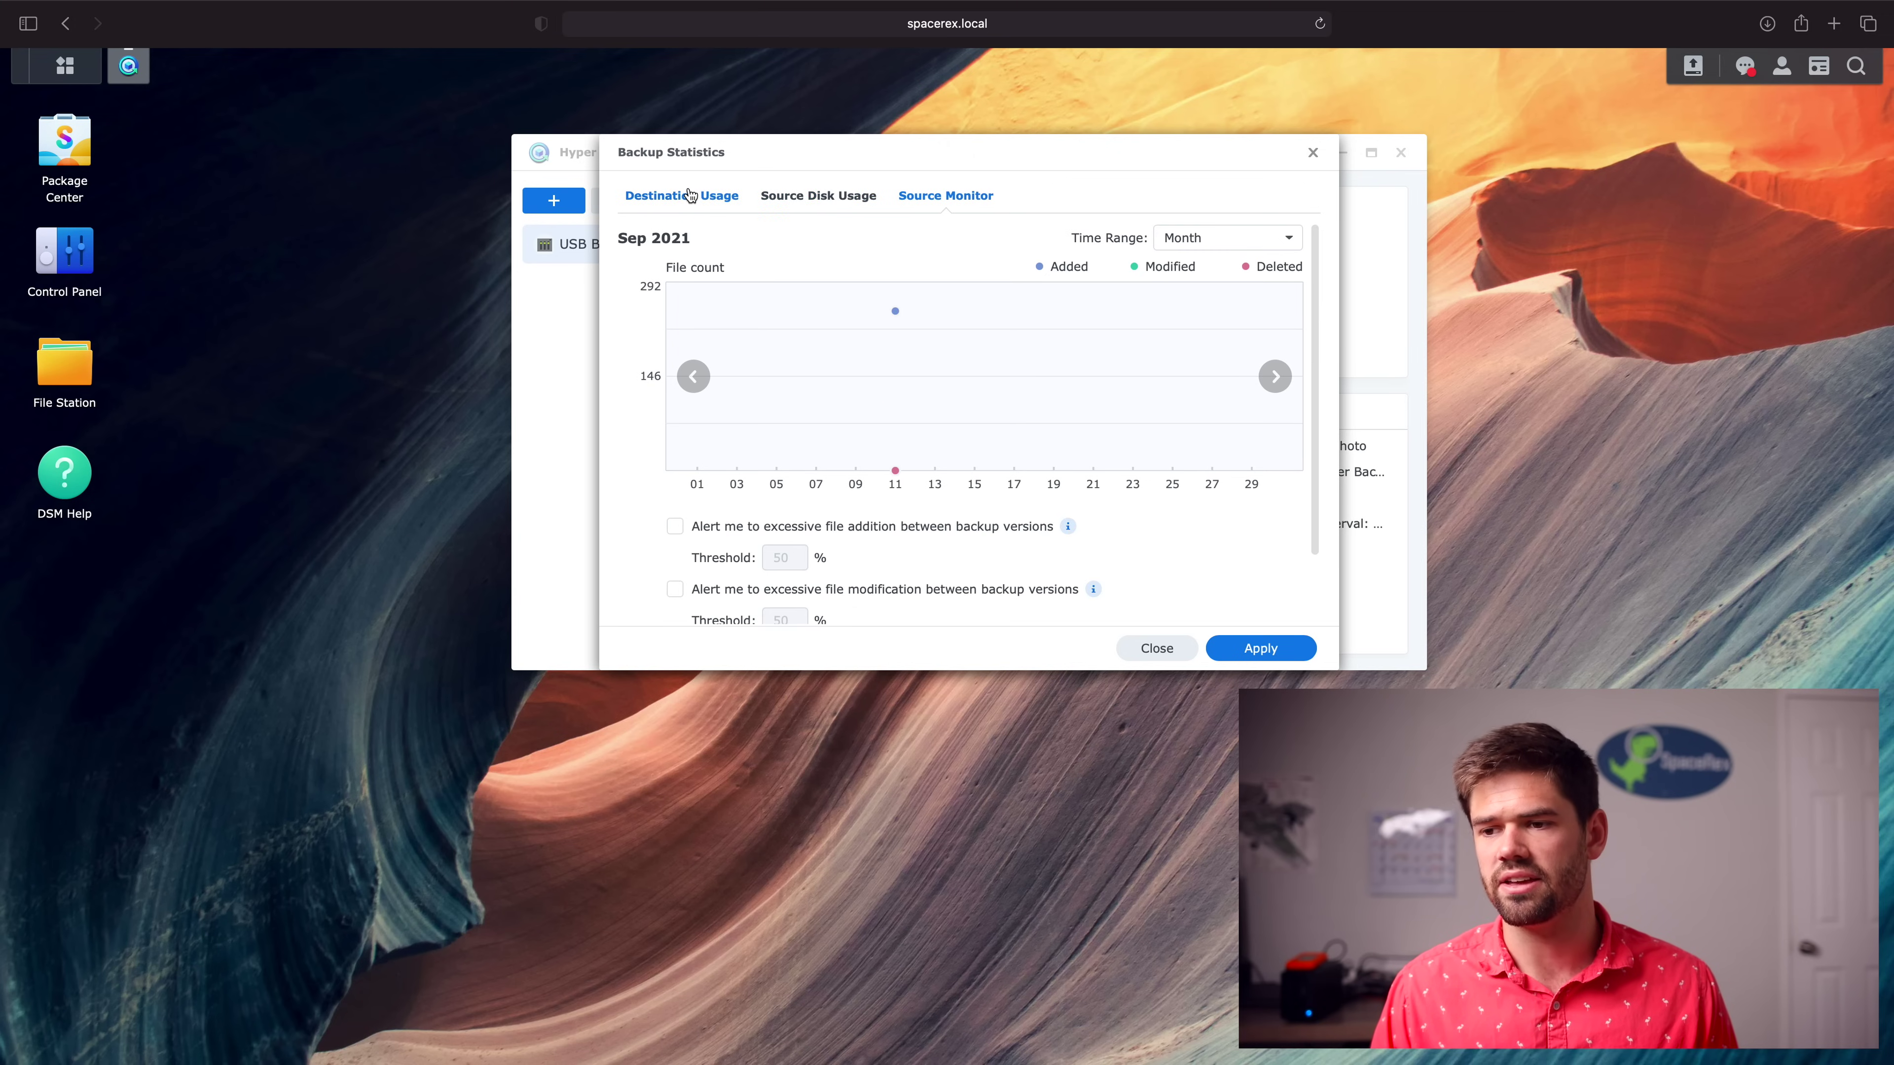
scroll(975, 453, down, 1)
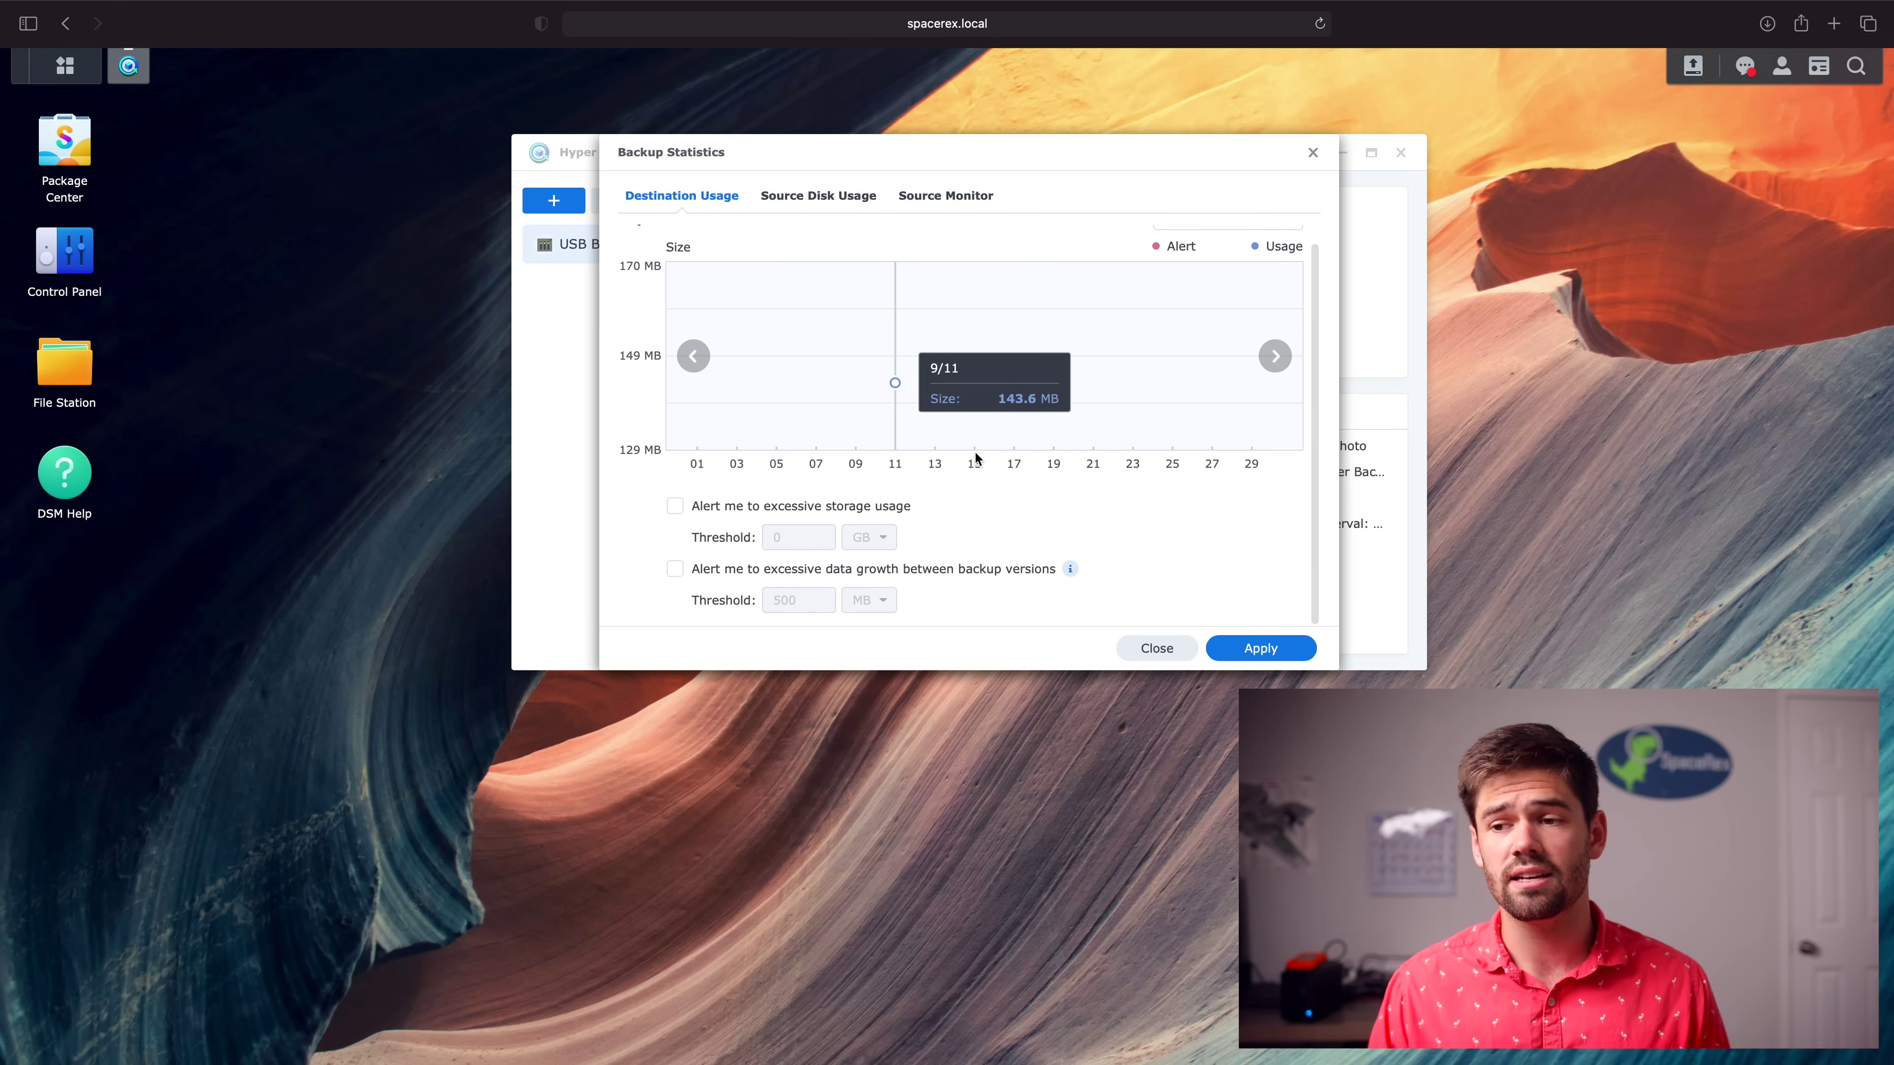
Step: Close the statistics, then check the task actions and Restore menus without choosing anything
click(1157, 648)
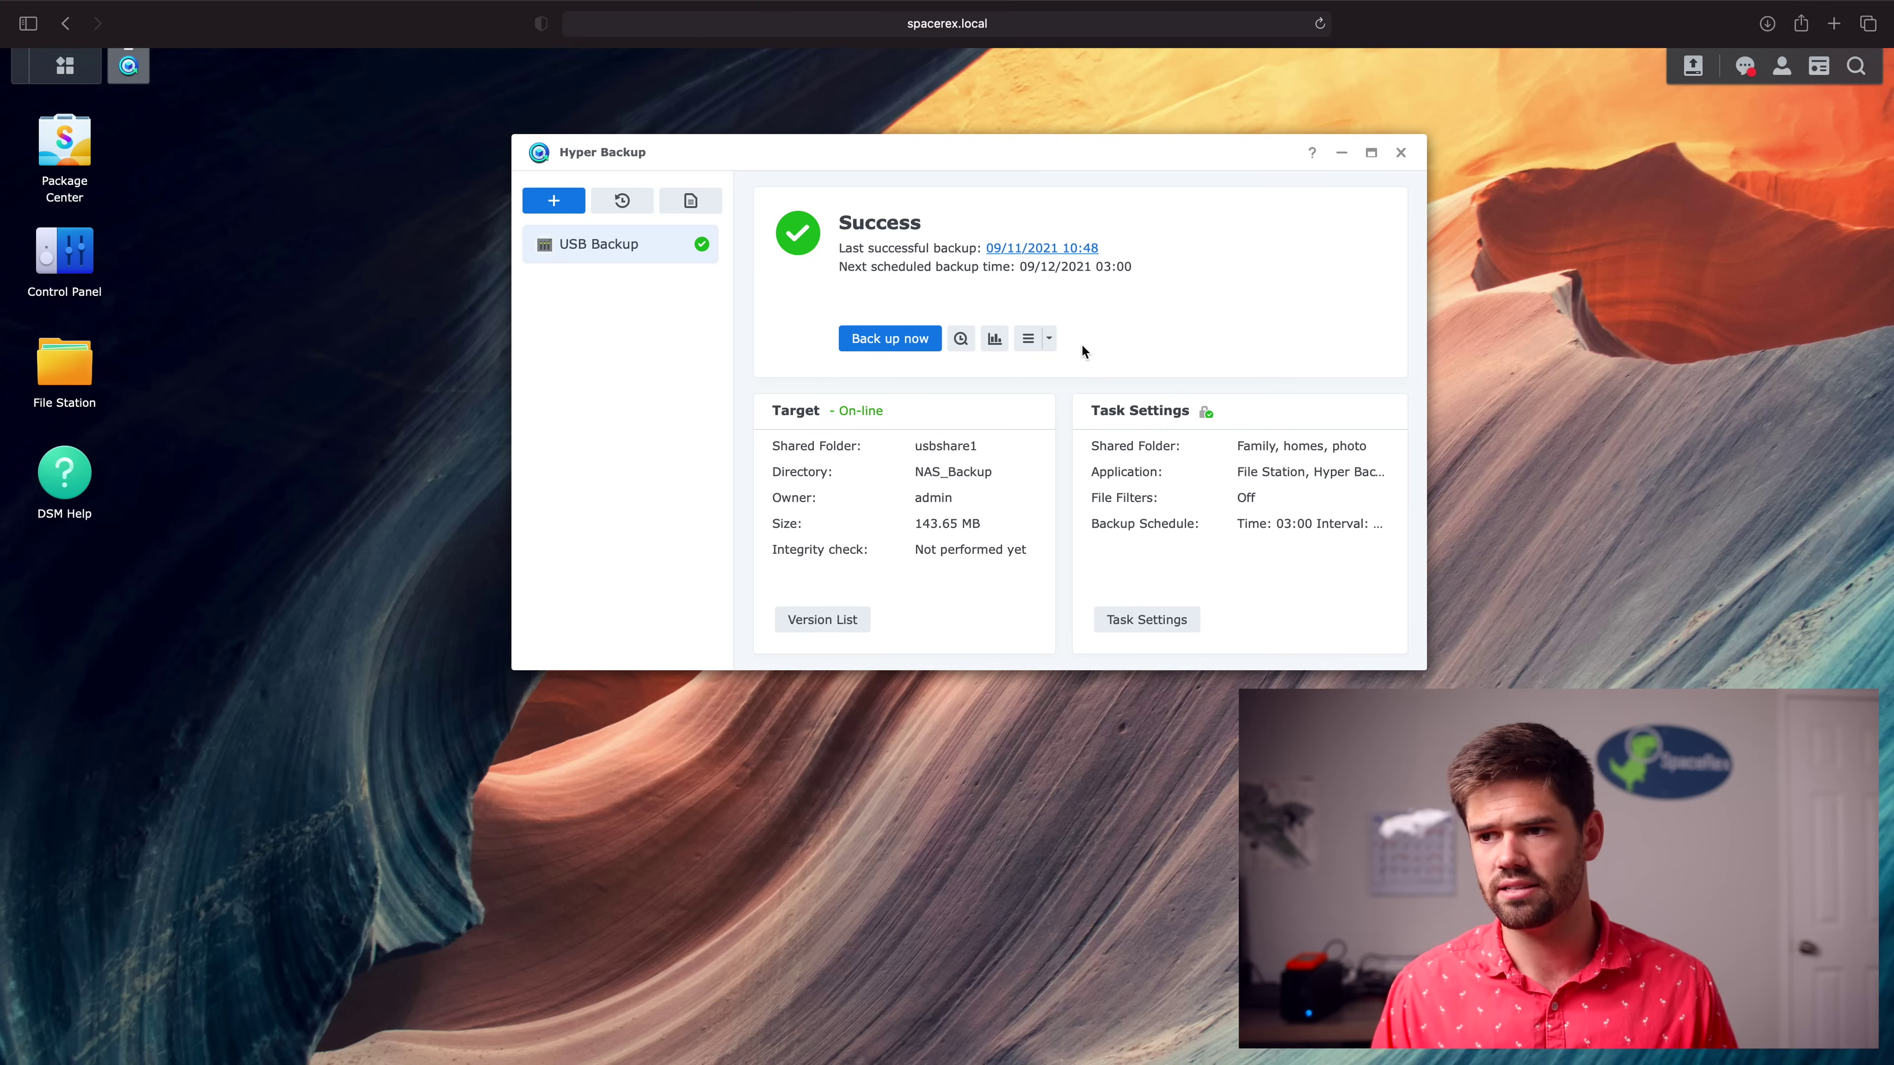
click(1049, 339)
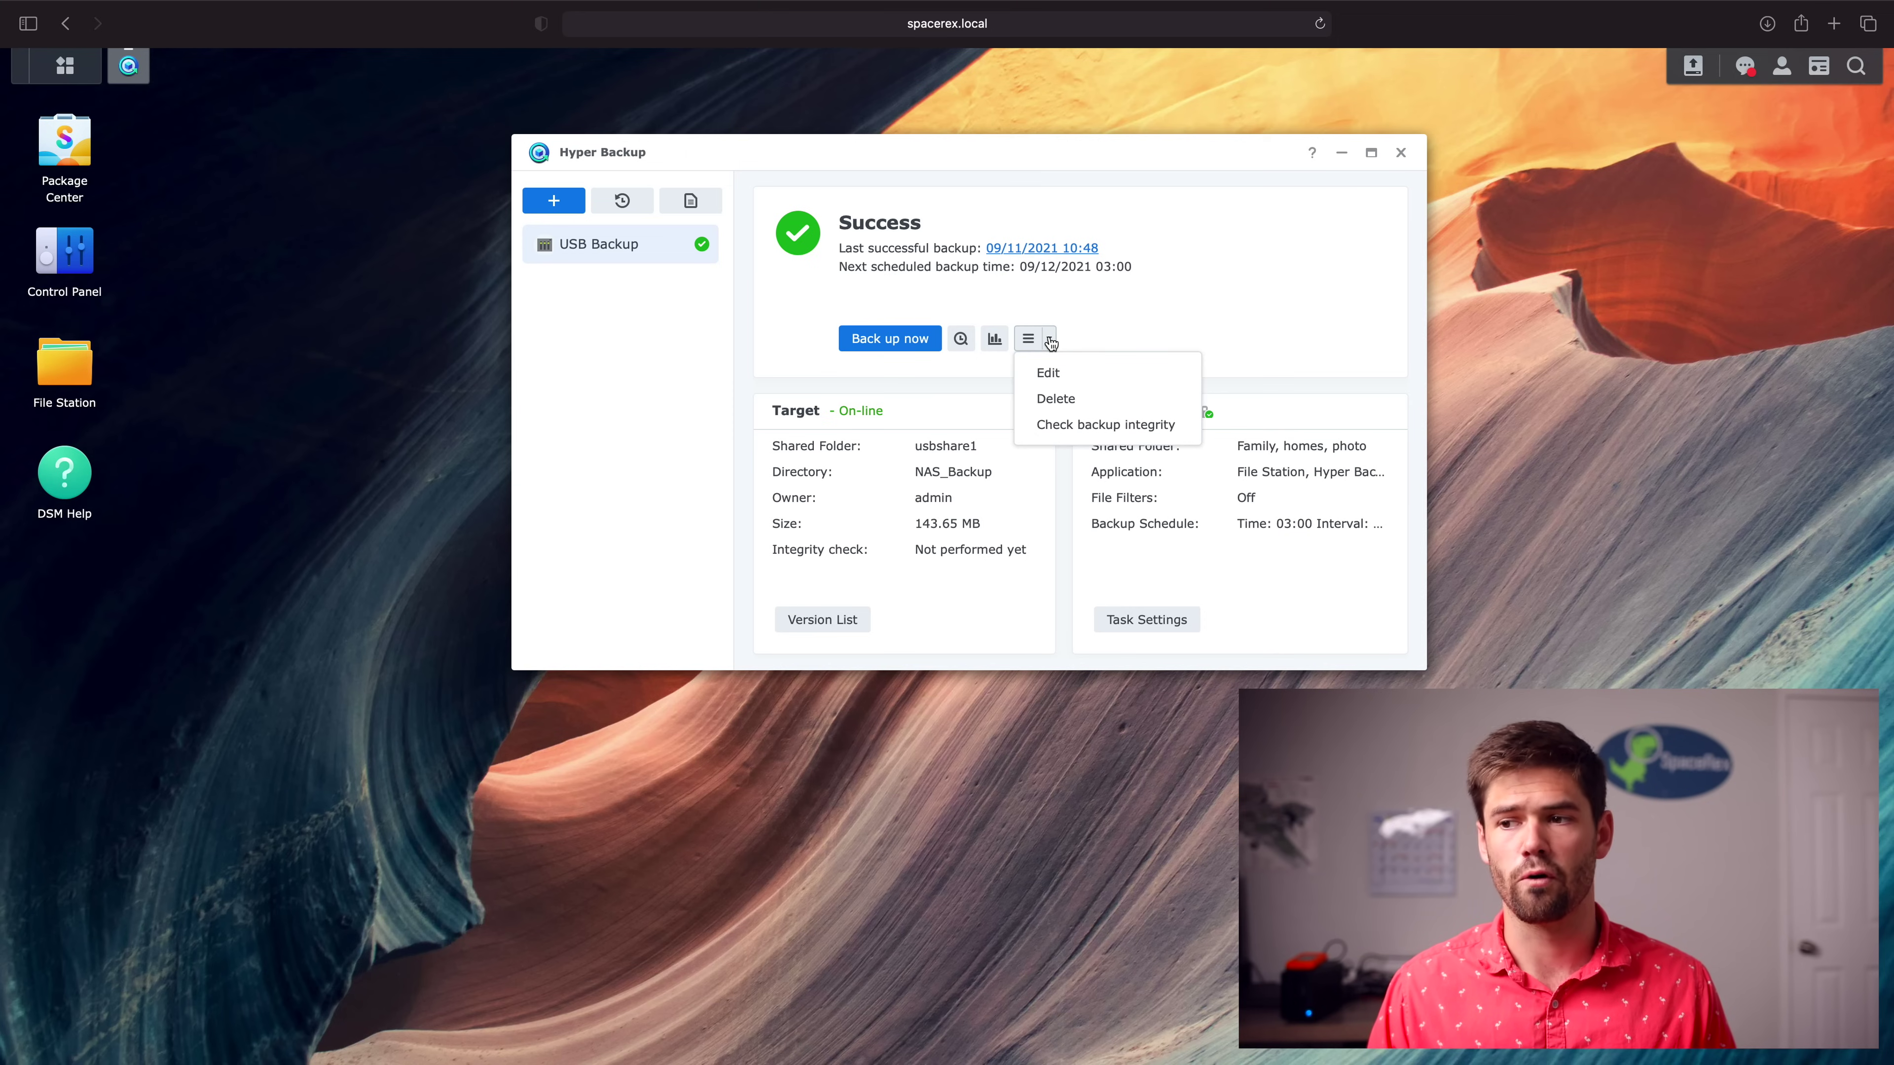
click(1182, 319)
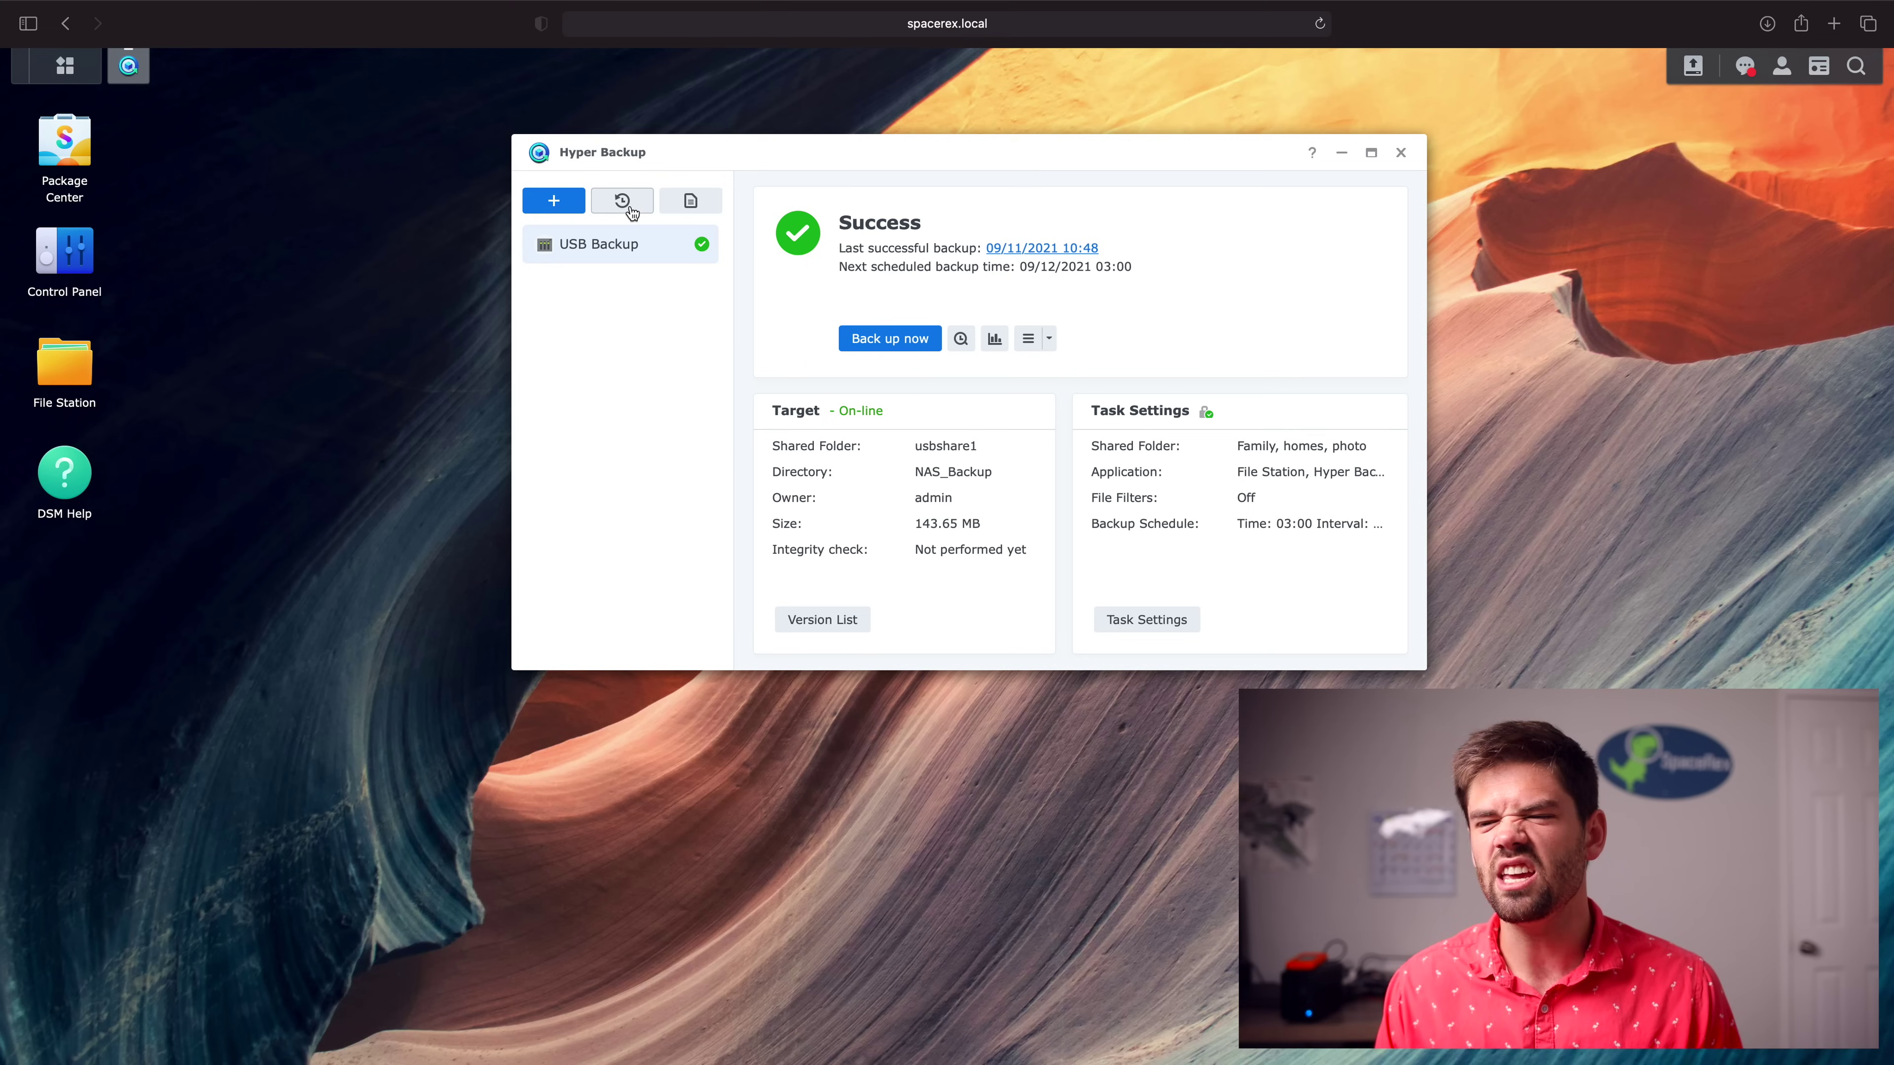
click(622, 212)
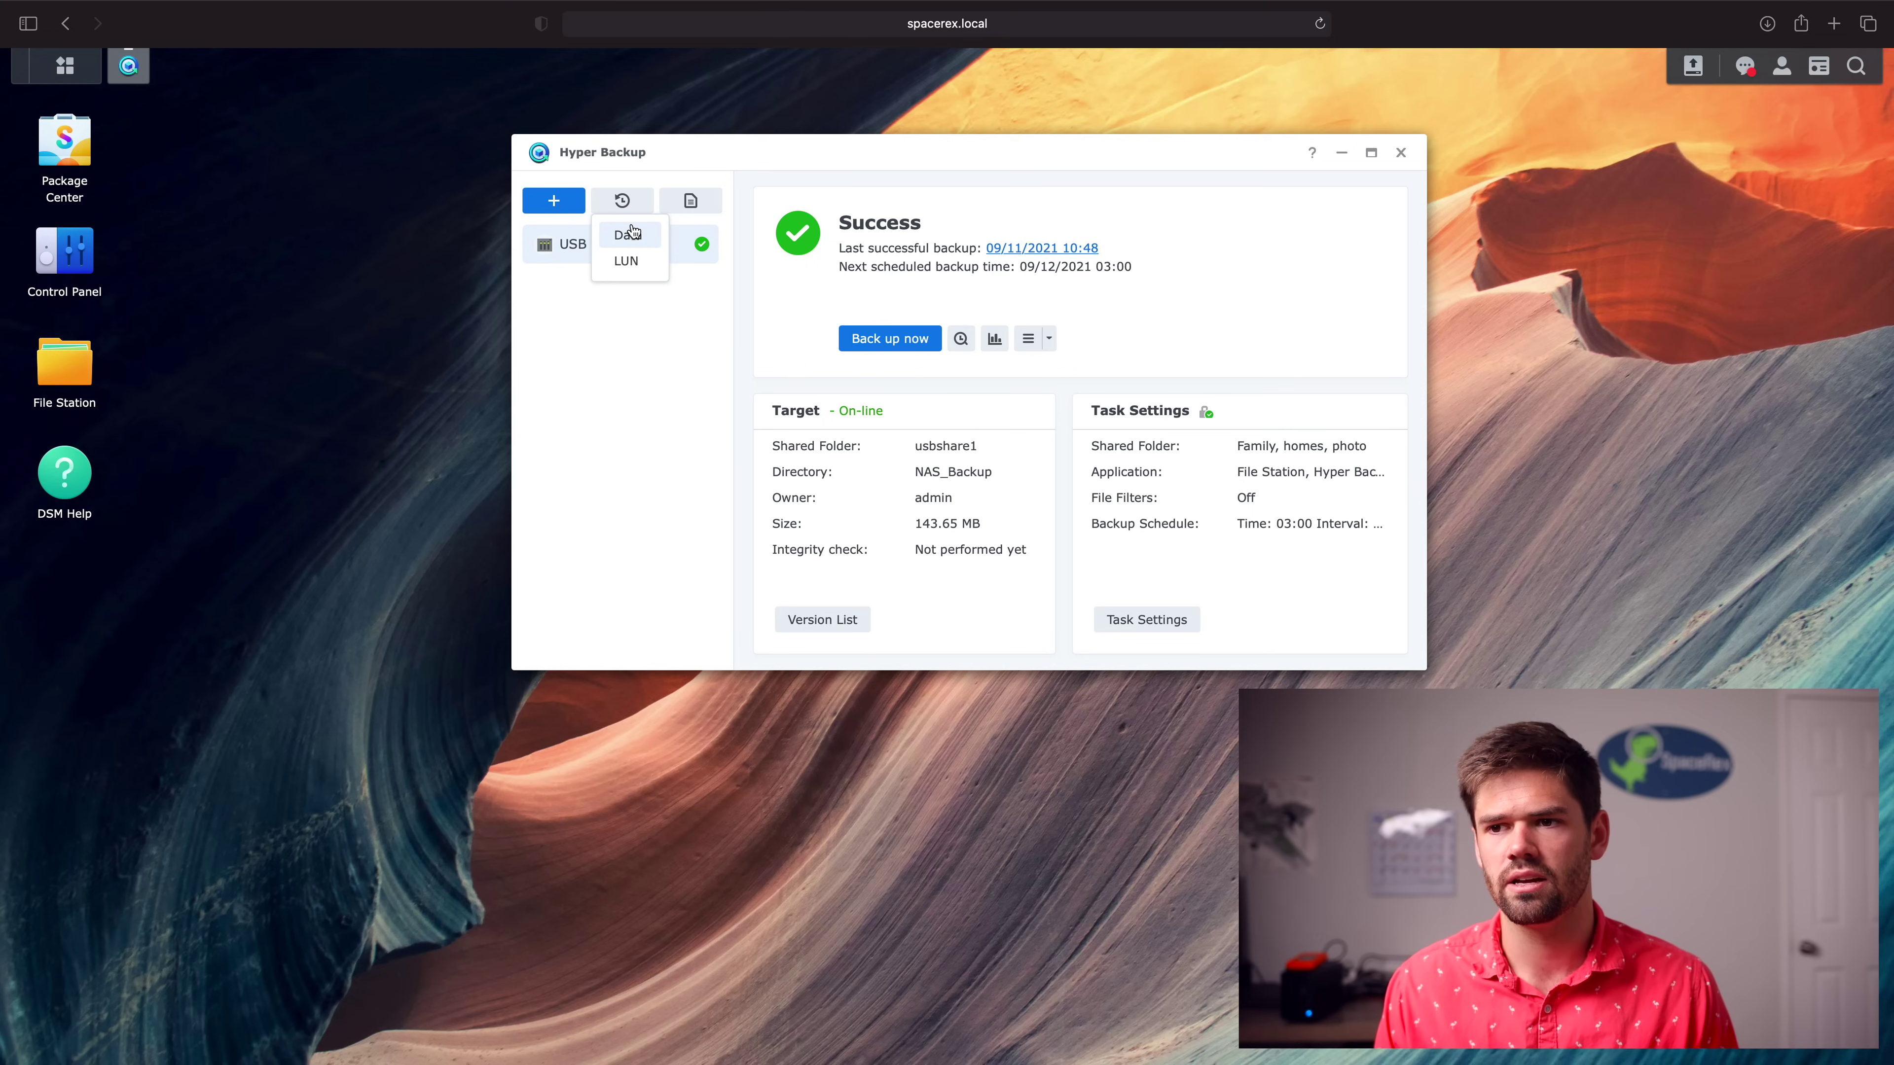
click(751, 197)
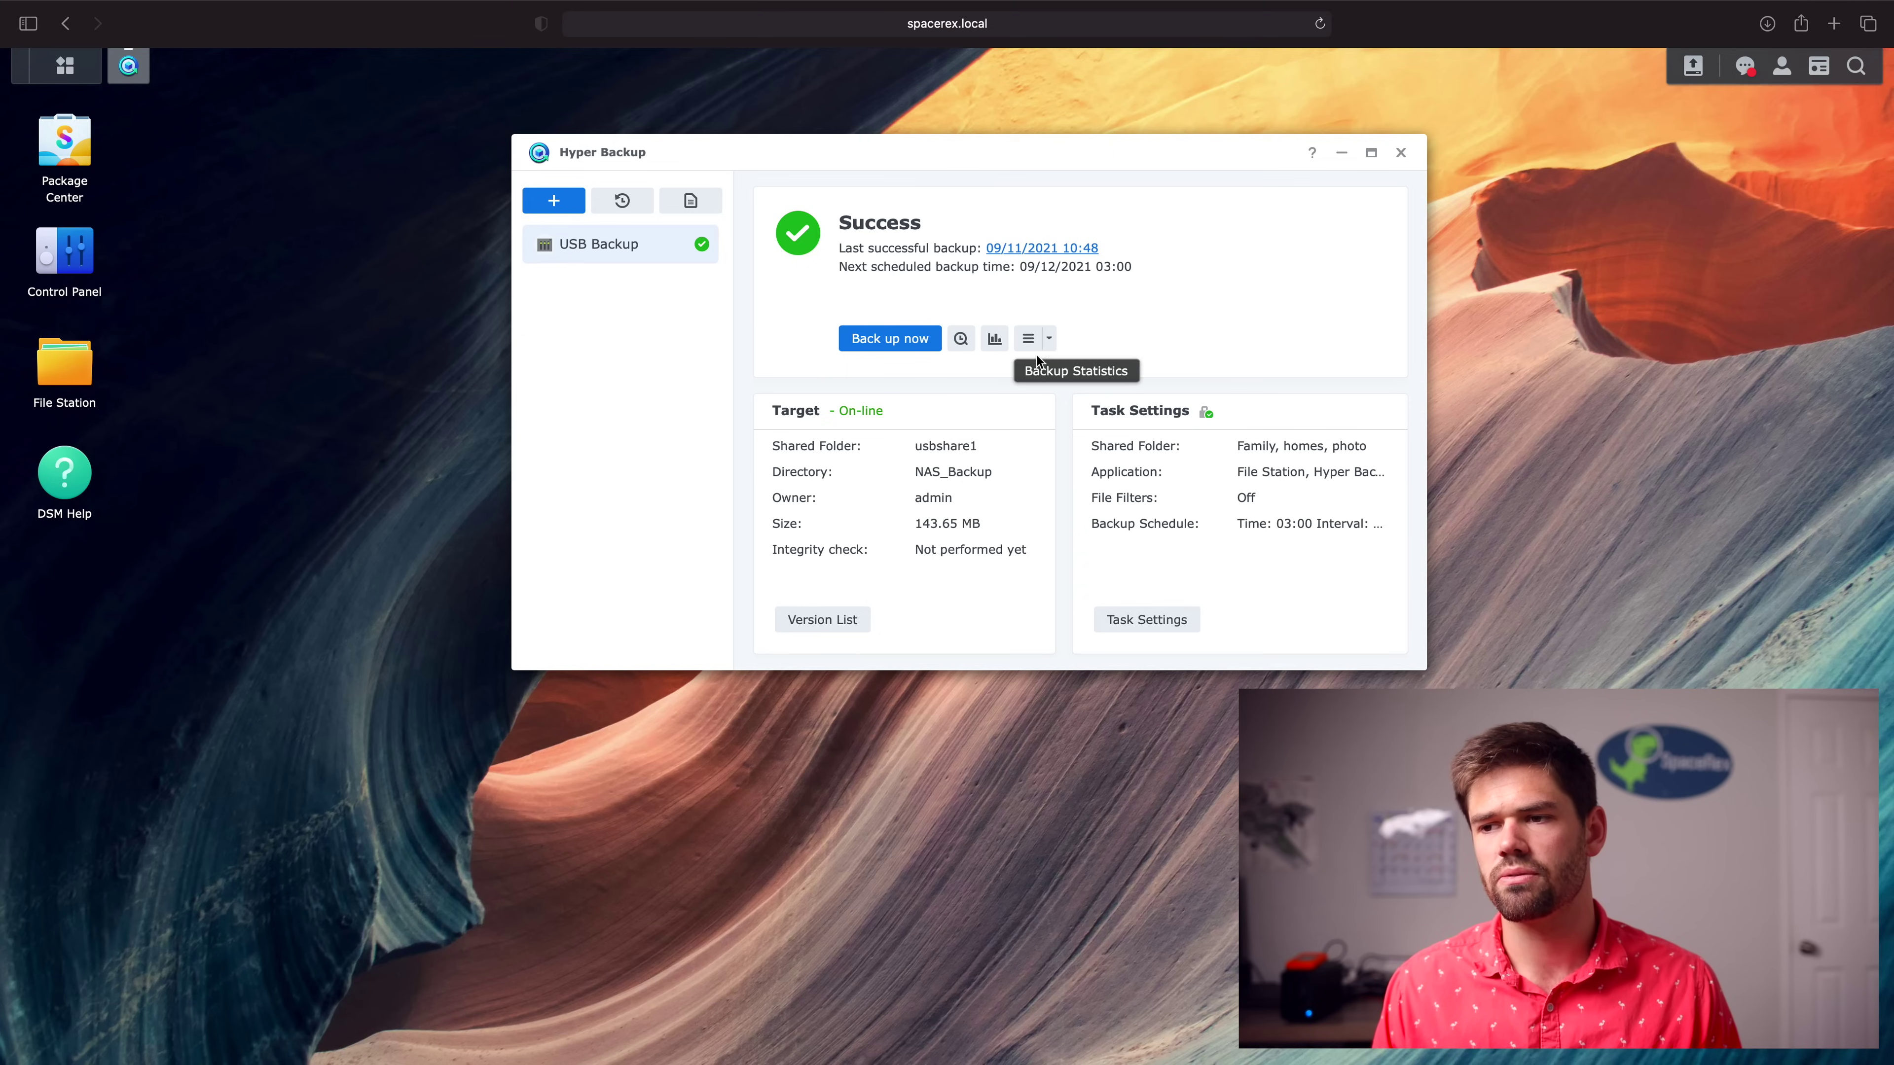
Step: Open USB Backup in Backup Explorer, entering the encryption password
click(962, 339)
text(p*****)
key(Return)
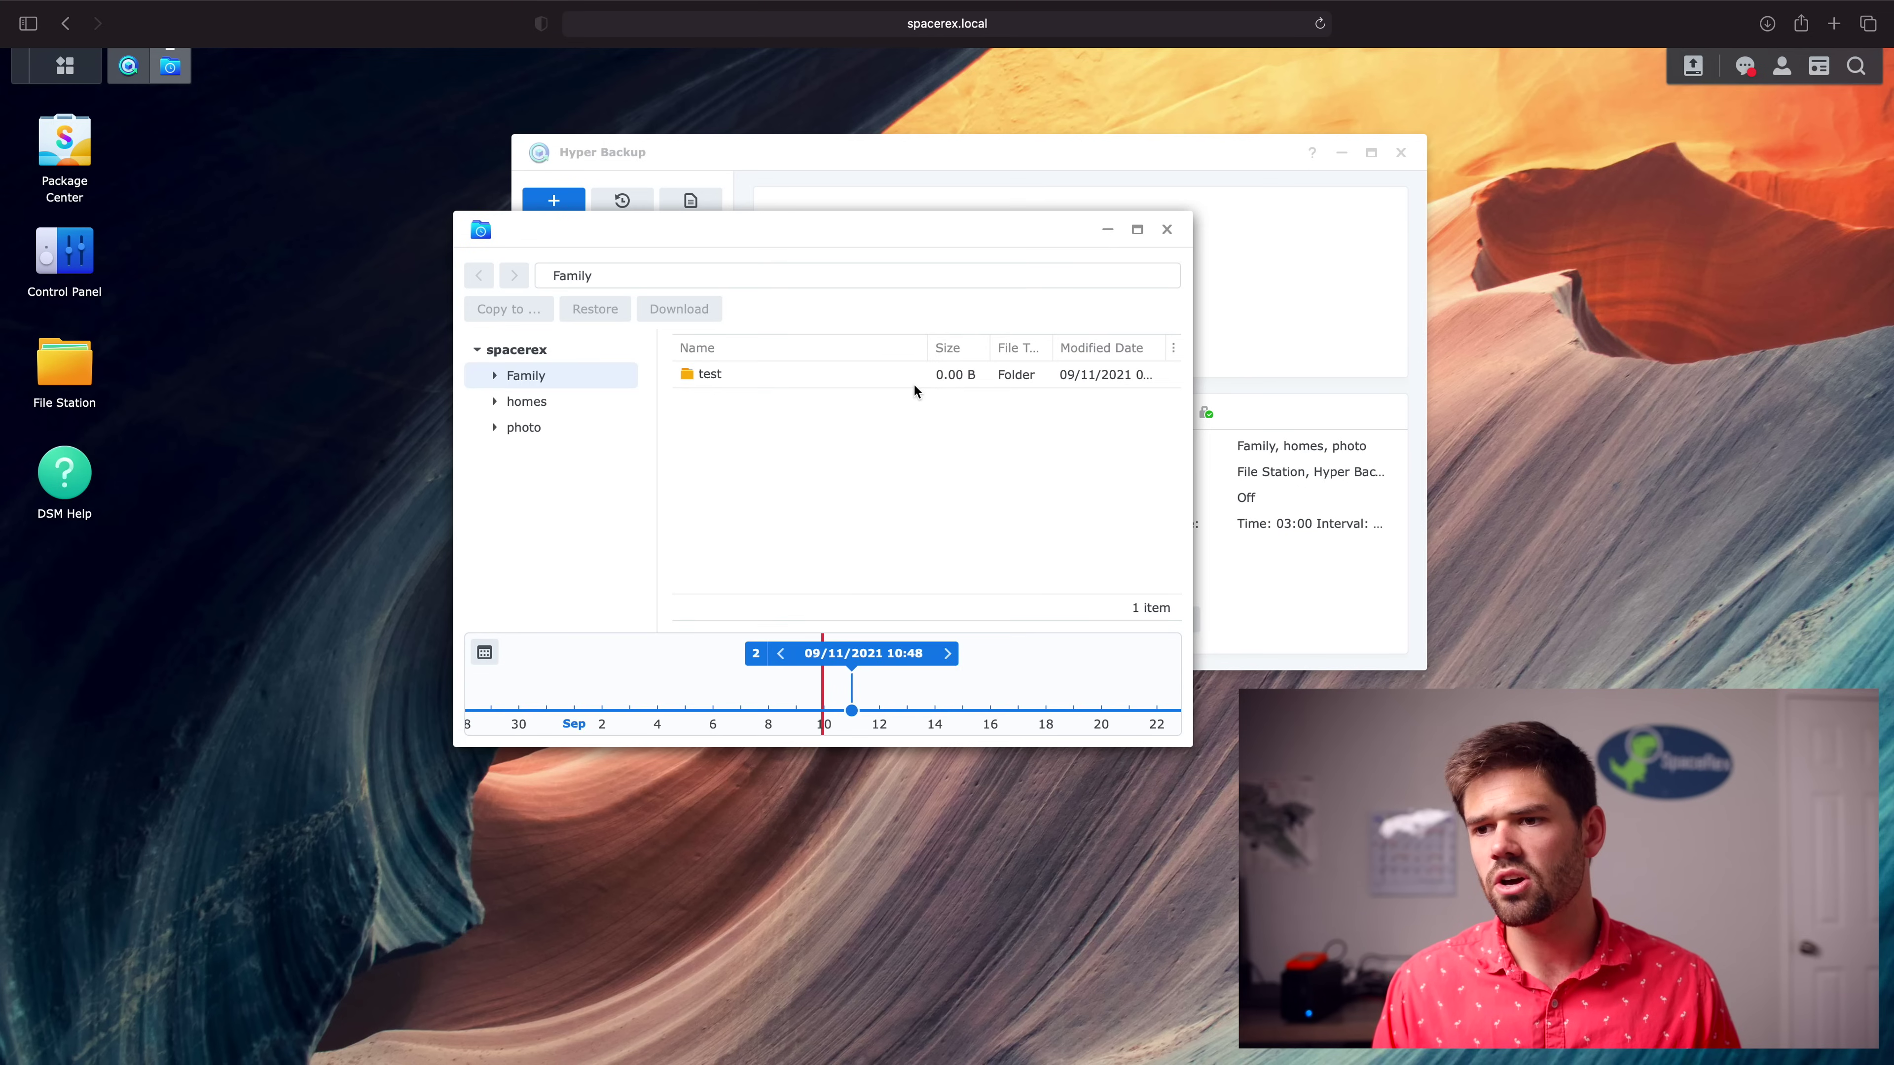
Step: Go to photo/PhotoLibrary/2020/09 and download WGY_4698.jpg from the backup
click(554, 428)
double_click(799, 385)
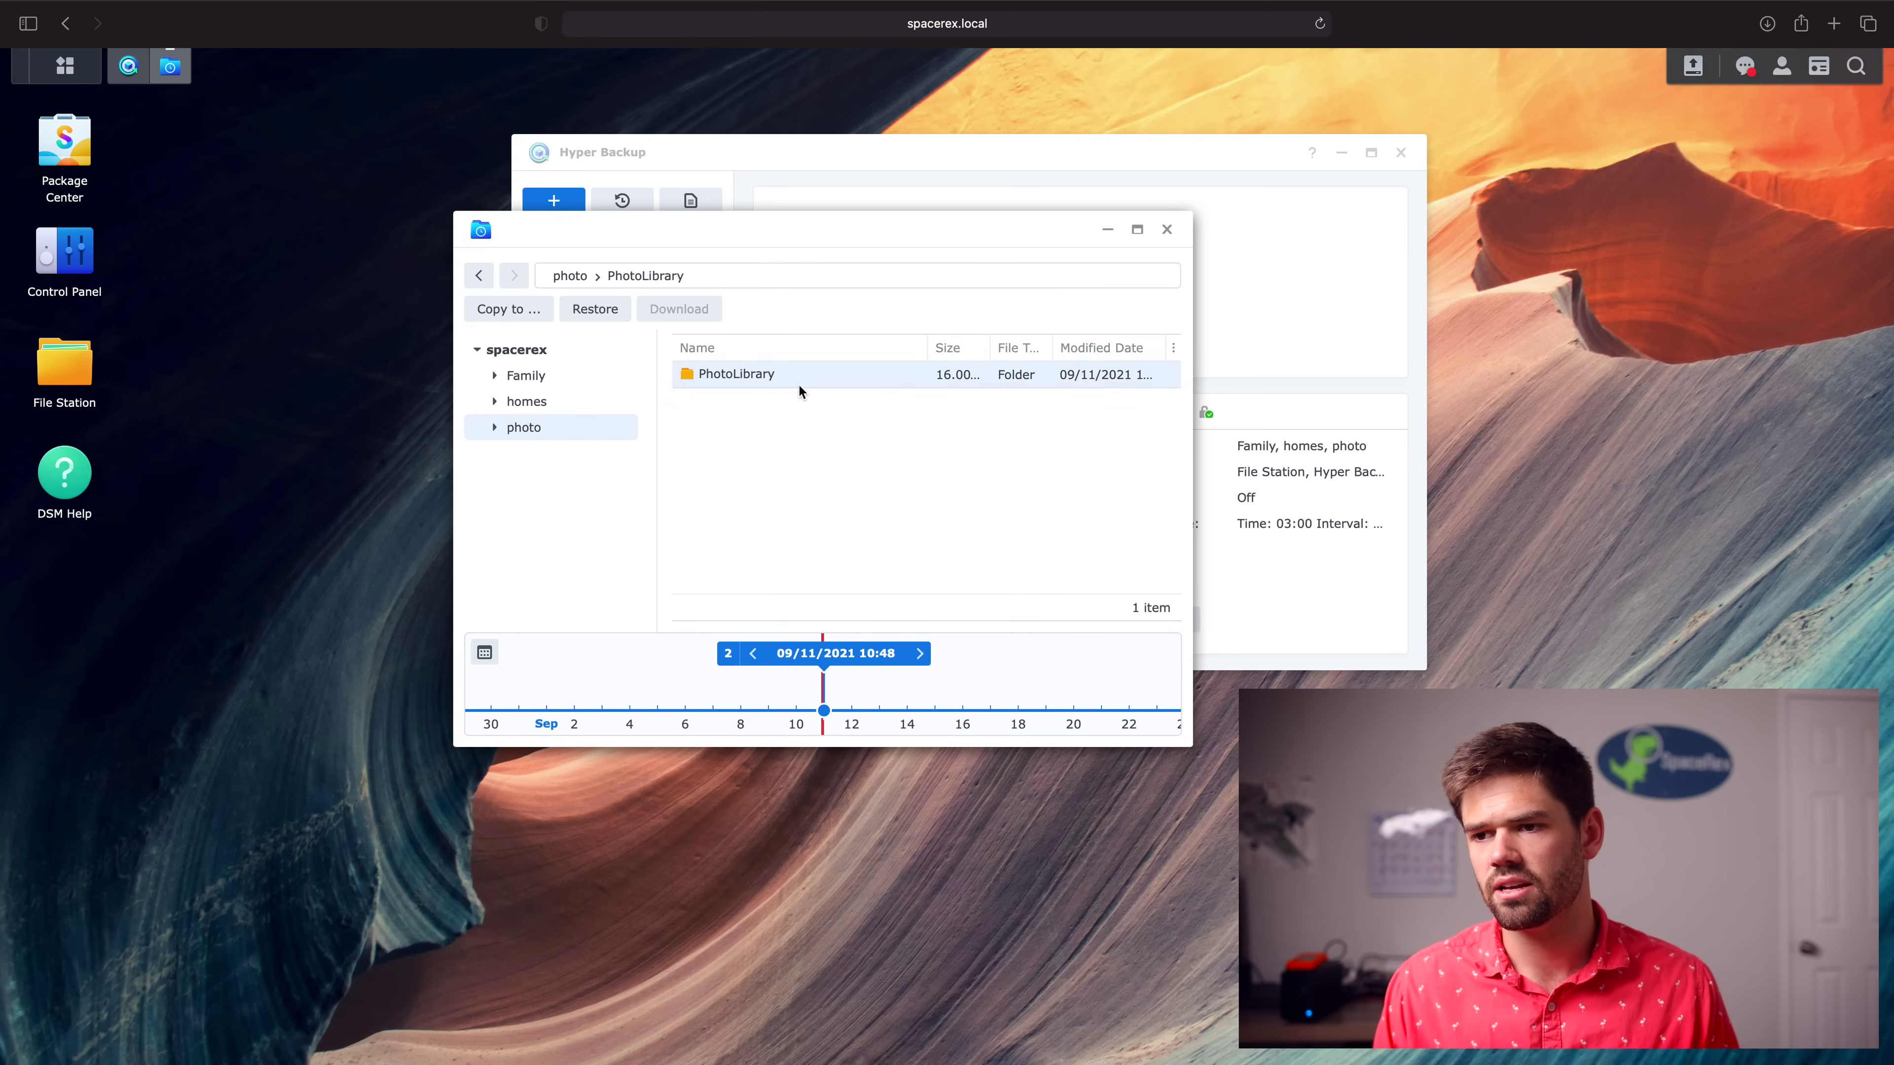
double_click(752, 406)
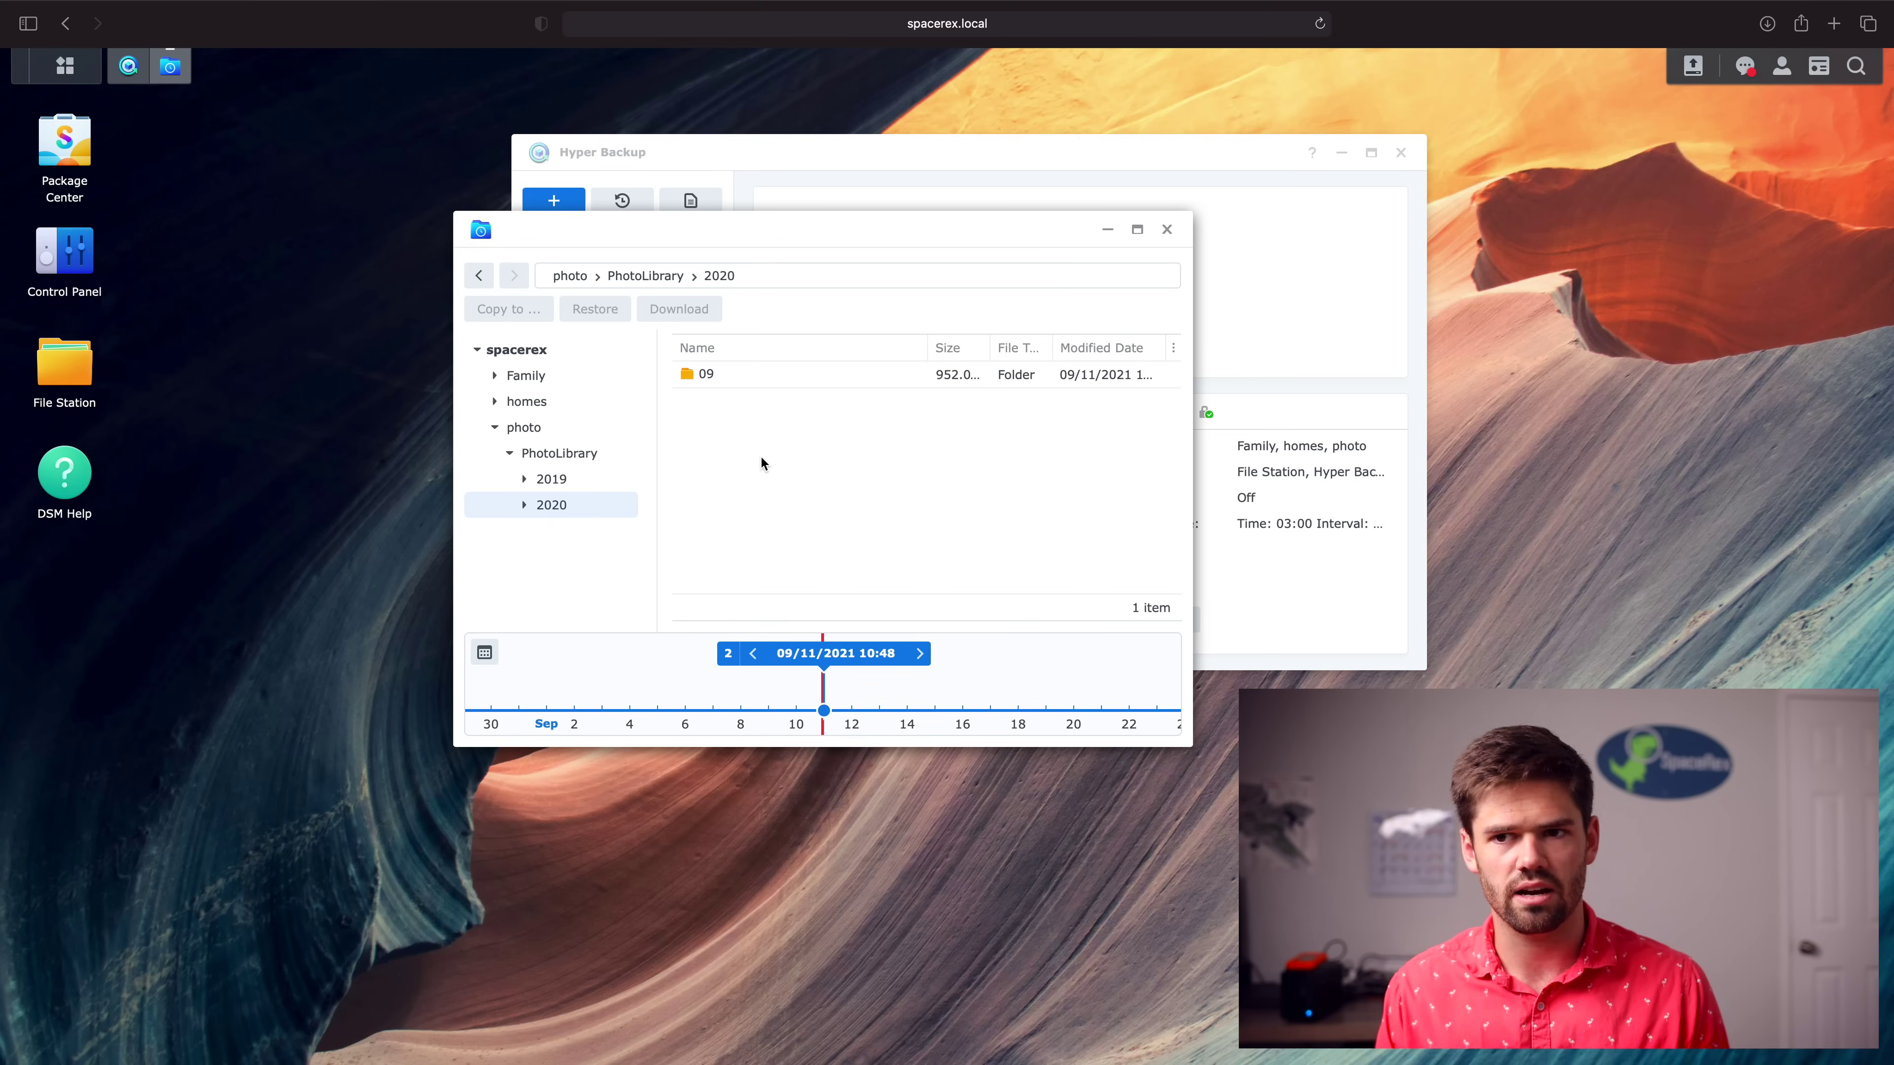
double_click(728, 376)
scroll(784, 501, down, 10)
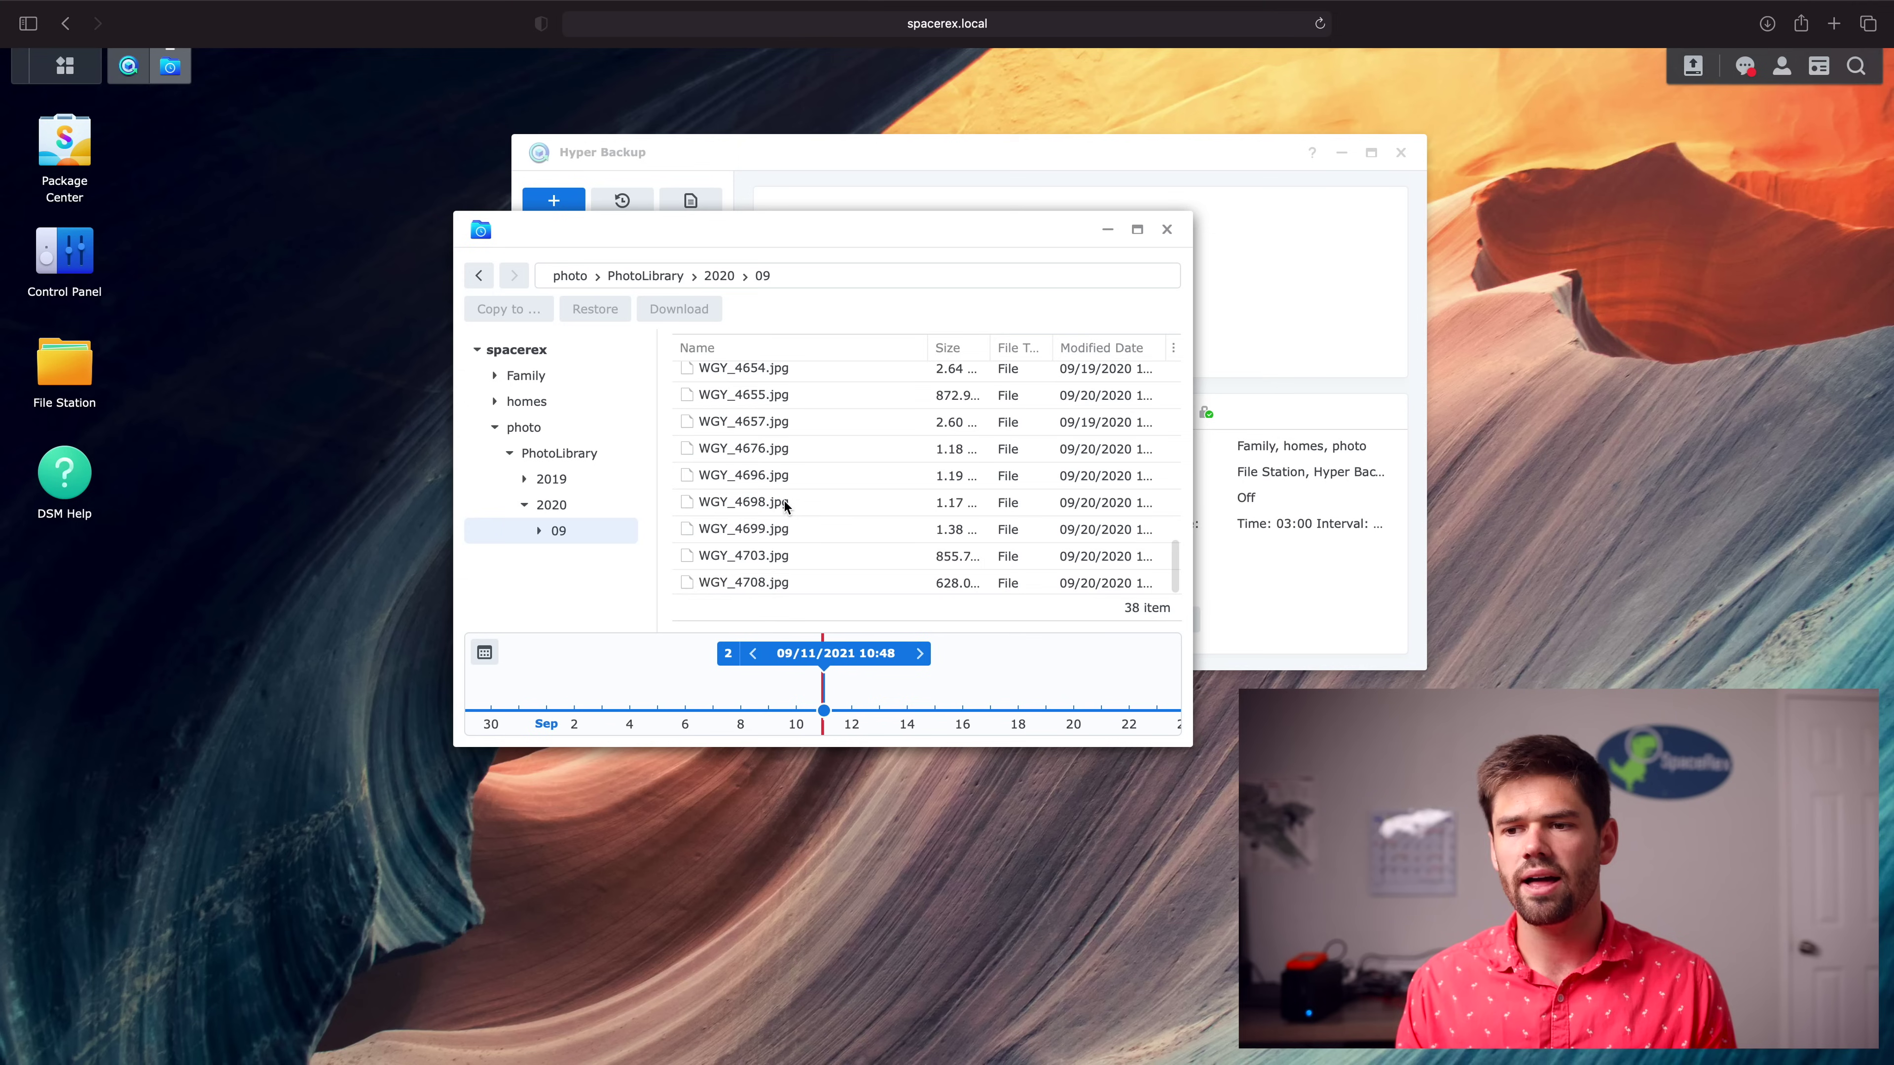
right_click(788, 503)
click(864, 576)
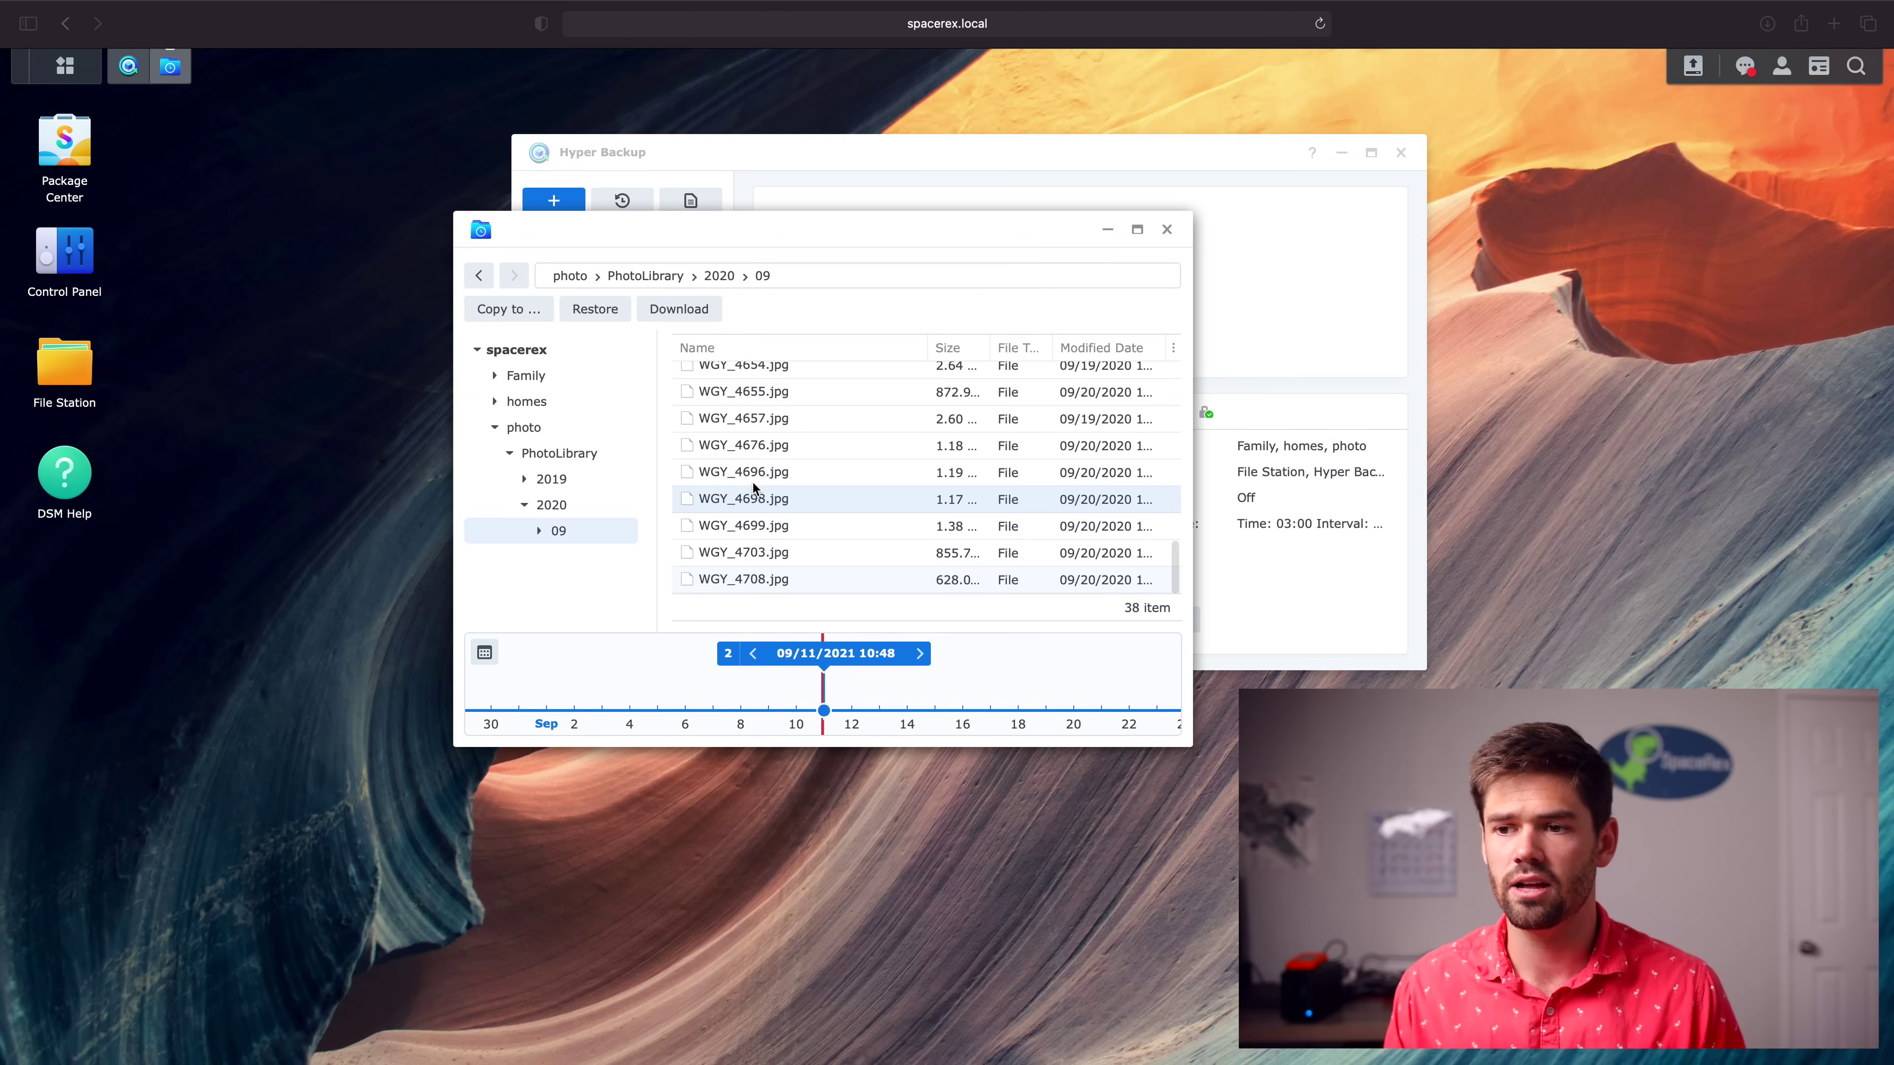
Step: Restore WGY_4698.jpg to its original location, declining to overwrite the existing file
right_click(741, 500)
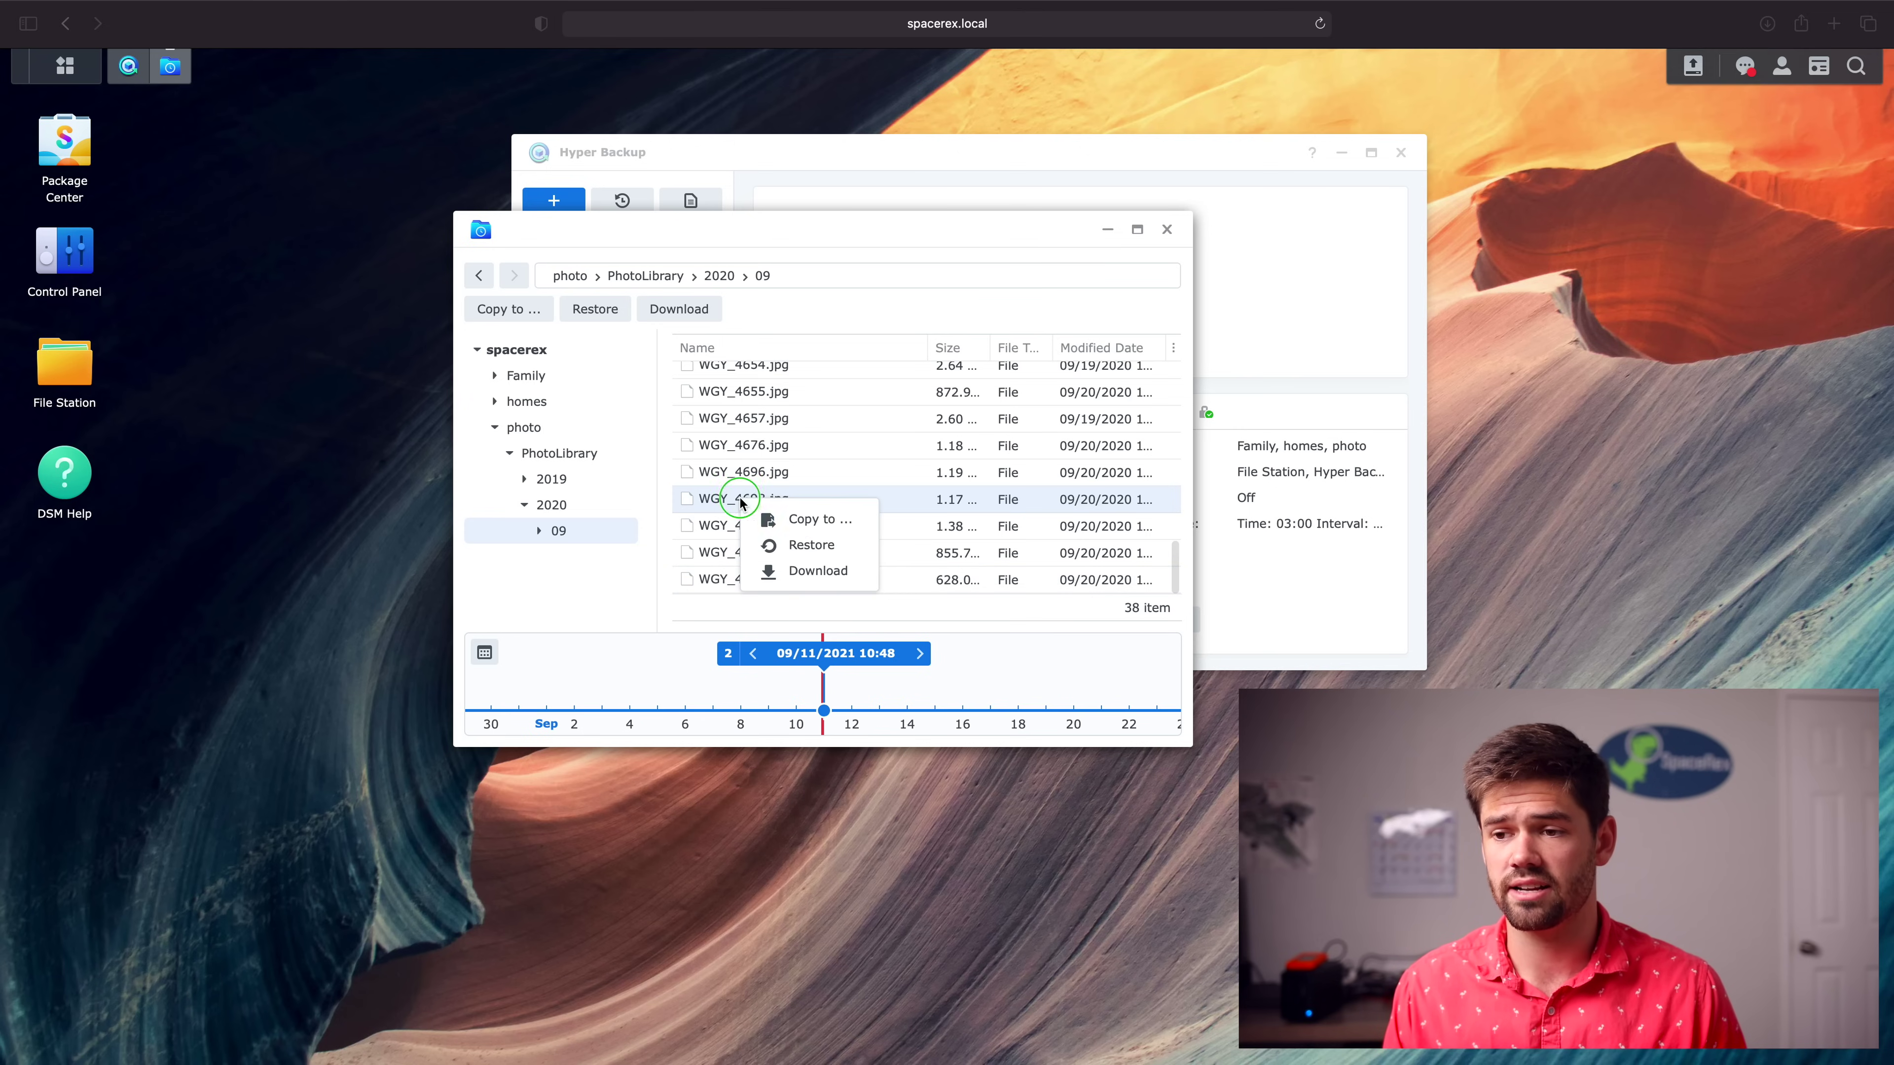
click(809, 545)
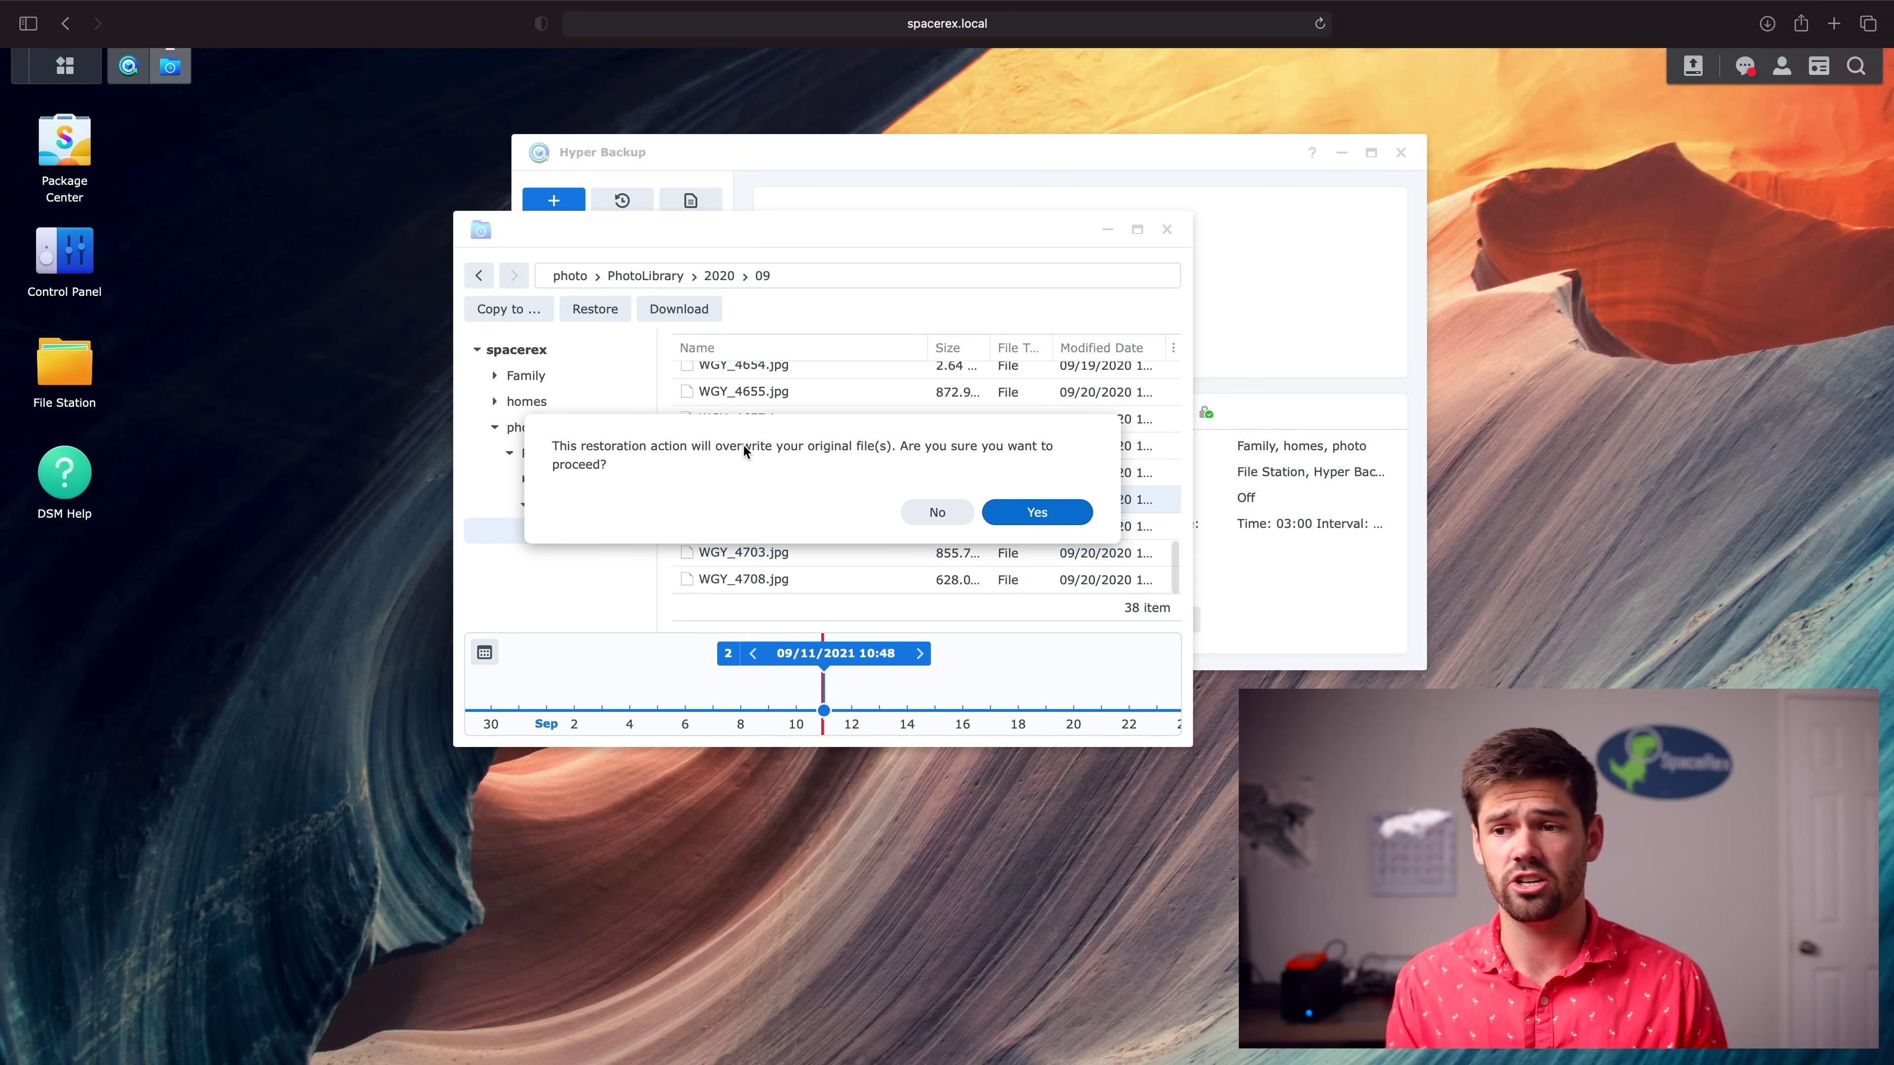
click(936, 512)
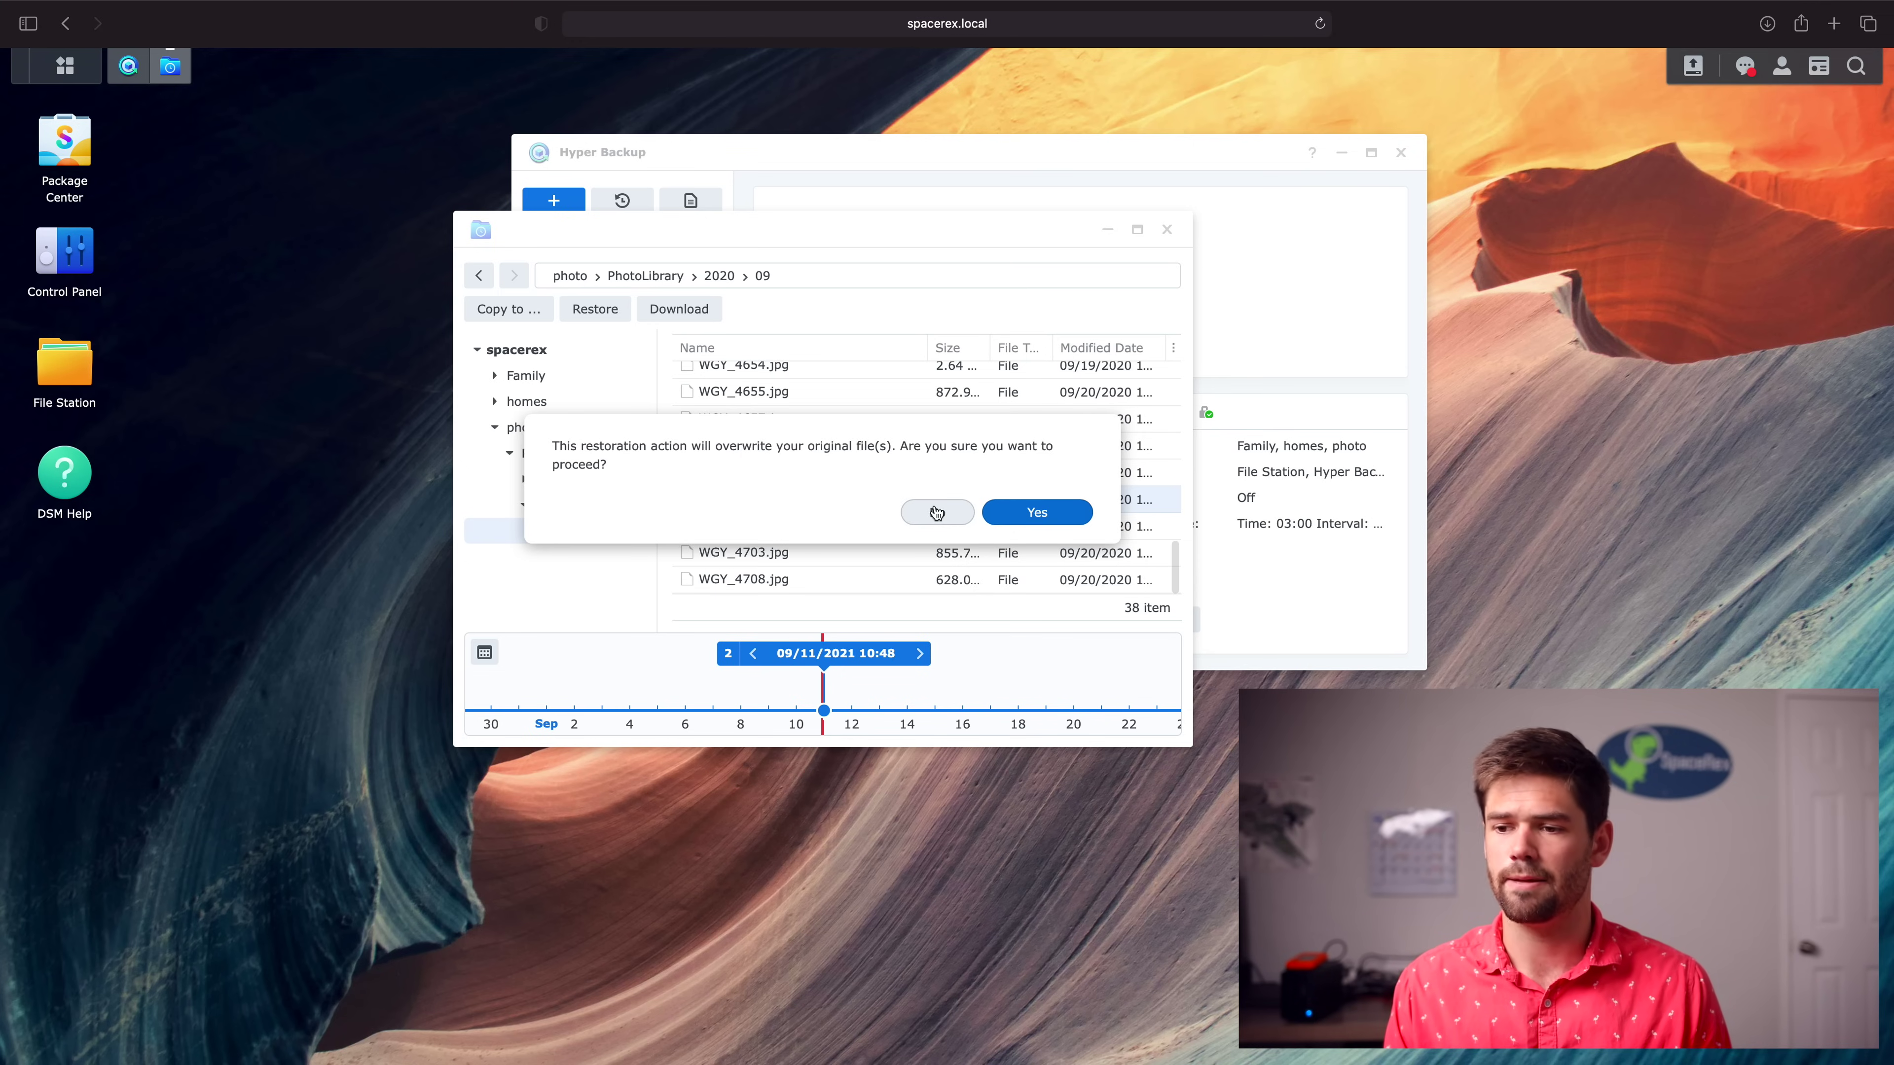